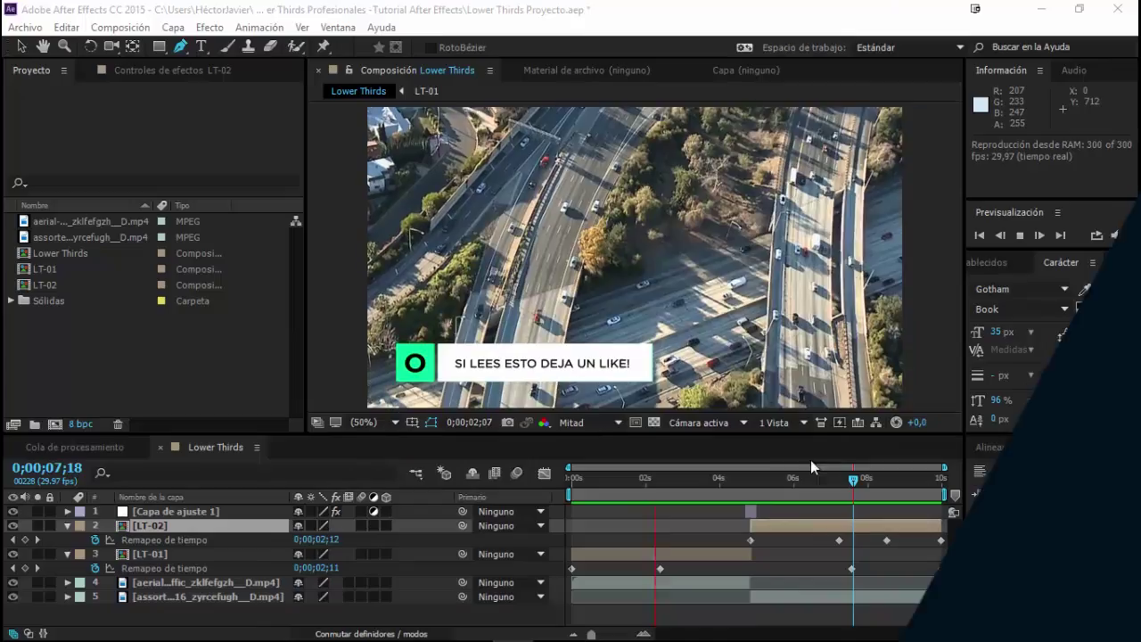
# - Park the Lower Thirds playhead at 0;00;02;22 and begin a new composition
pyautogui.moveTo(701, 486); pyautogui.dragTo(673, 498)
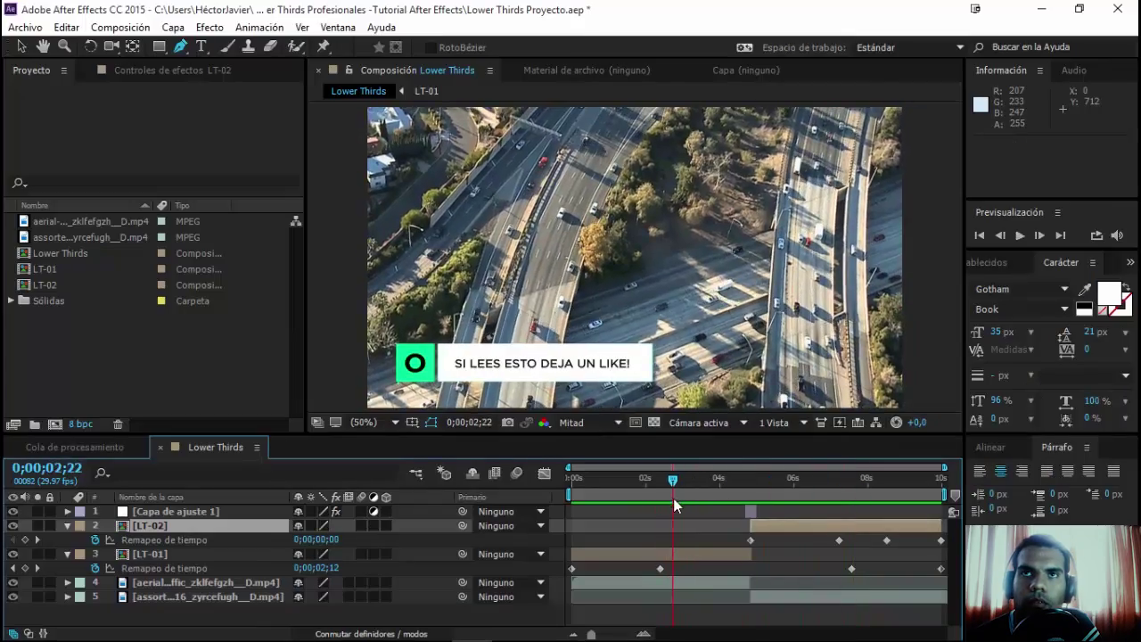
pyautogui.click(55, 426)
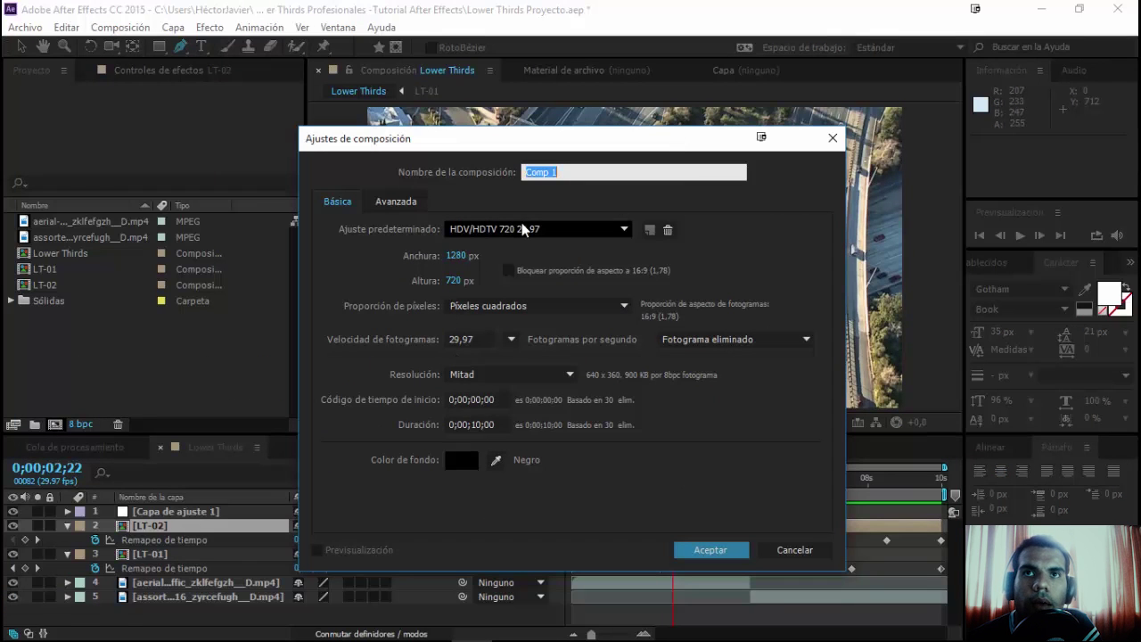
# - Accept Comp 1 as HDV/HDTV 720 29.97, 1280×720, 10 seconds
pyautogui.click(722, 552)
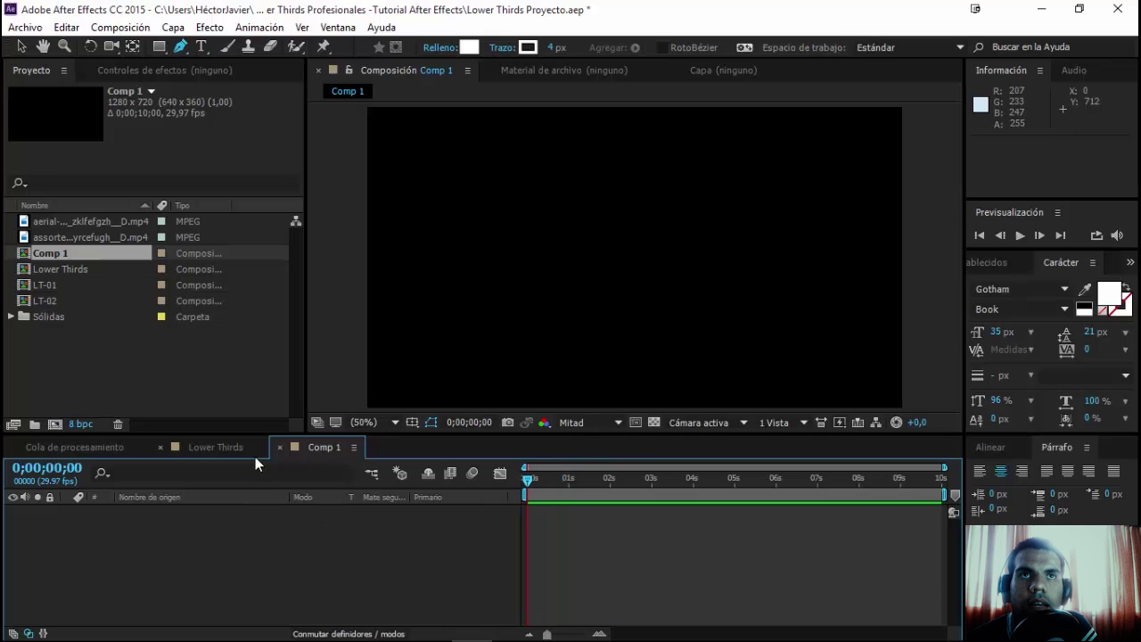
# - Start a new solid layer and set its colour to white FFFFFF
pyautogui.click(174, 28)
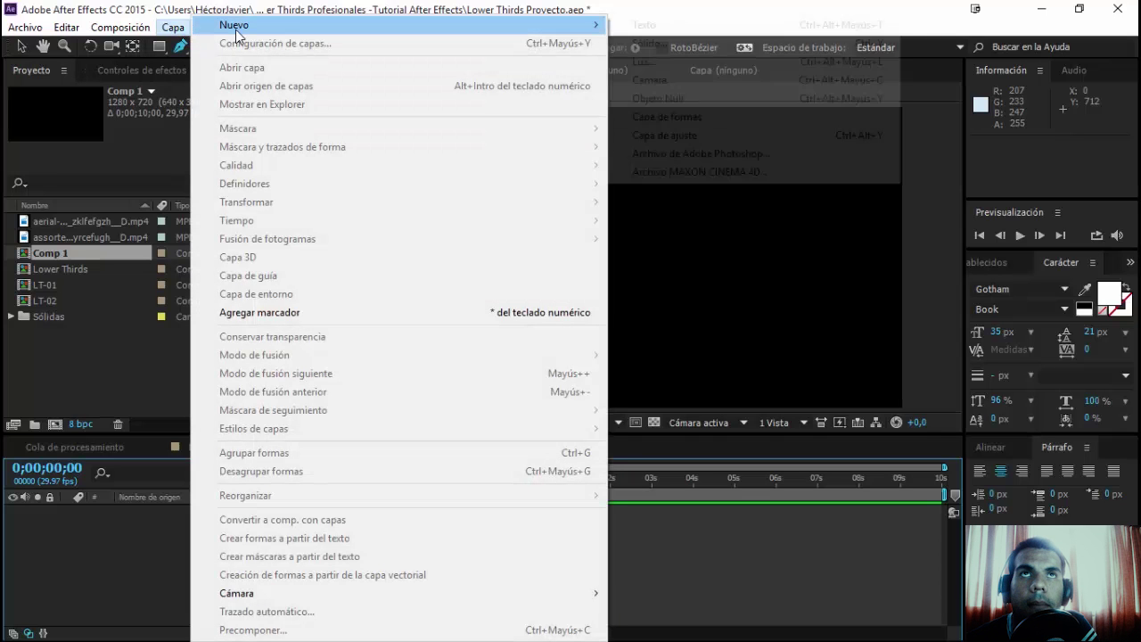
pyautogui.moveTo(236, 25)
pyautogui.click(650, 43)
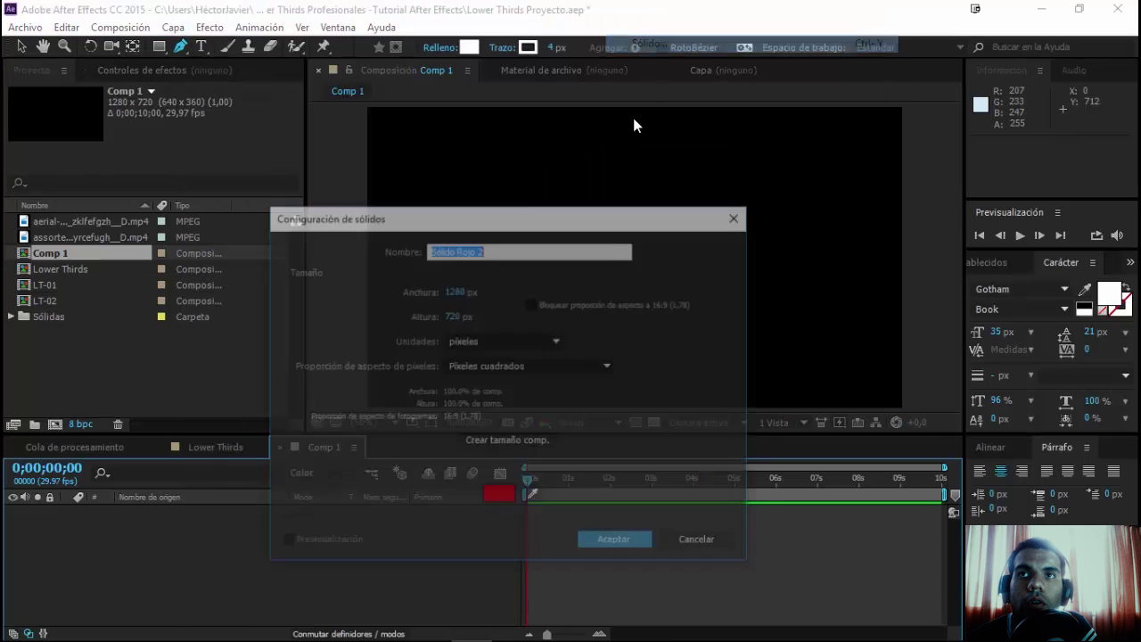
pyautogui.moveTo(524, 218); pyautogui.dragTo(629, 148)
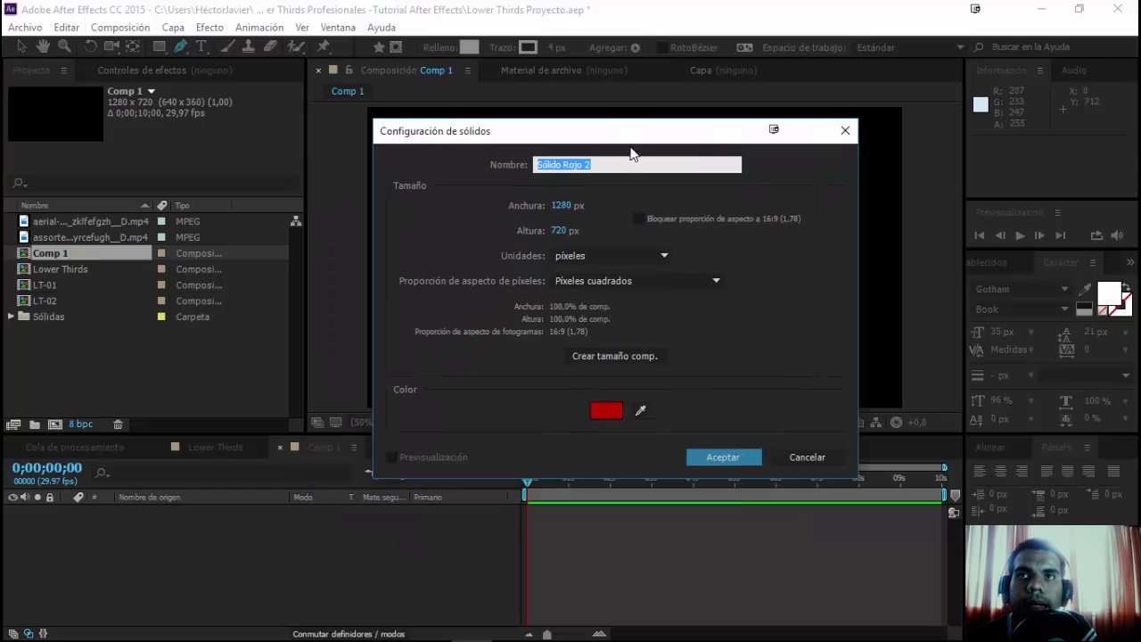
pyautogui.click(605, 412)
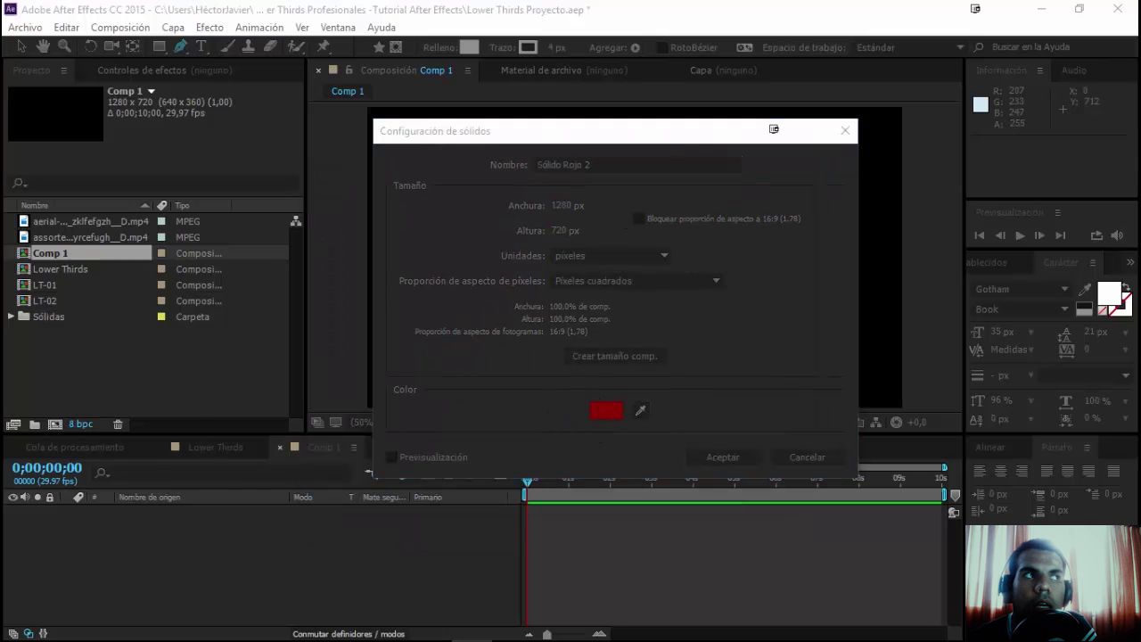
pyautogui.moveTo(533, 229); pyautogui.dragTo(820, 174)
pyautogui.moveTo(696, 336); pyautogui.dragTo(500, 202)
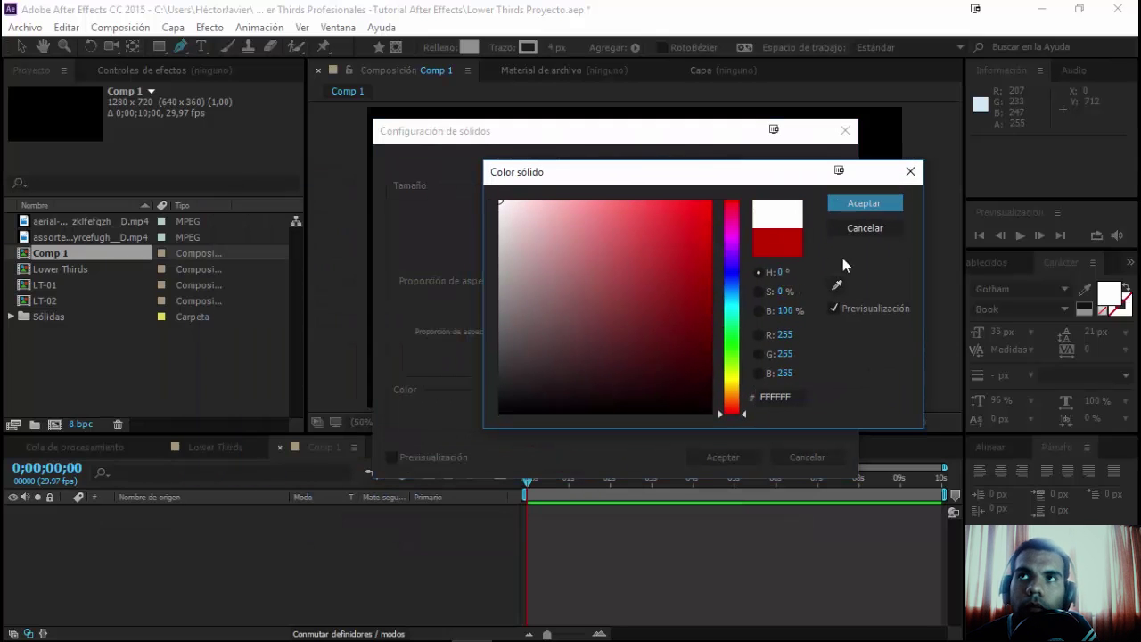
pyautogui.click(863, 204)
# - Make the solid 200×200 px and create Sólido Blanco 2
pyautogui.click(570, 210)
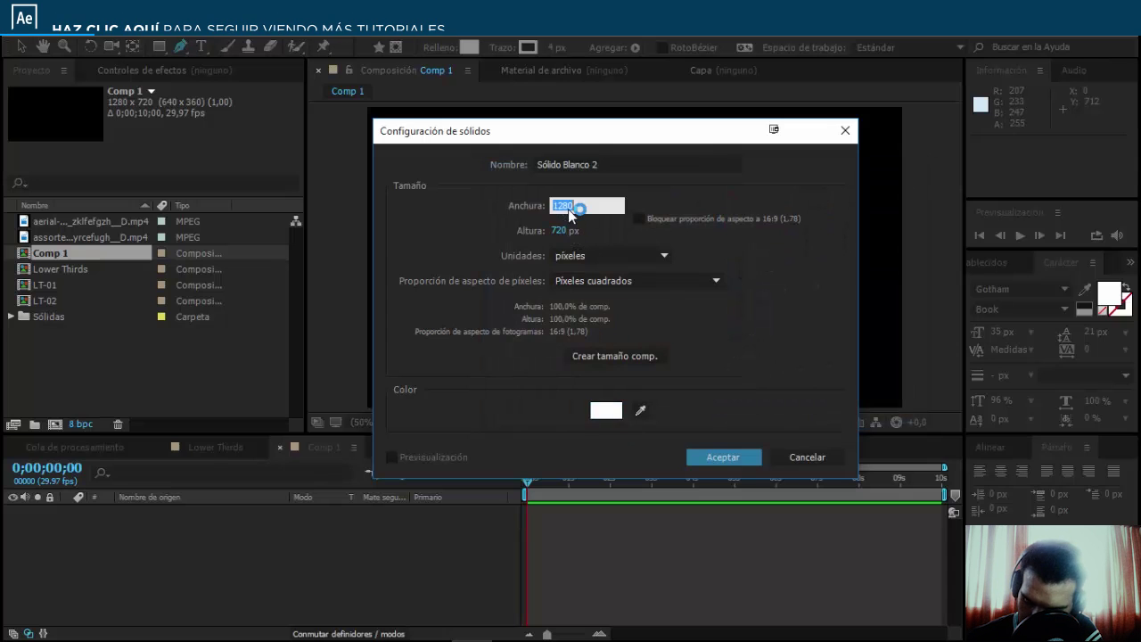
pyautogui.write('200')
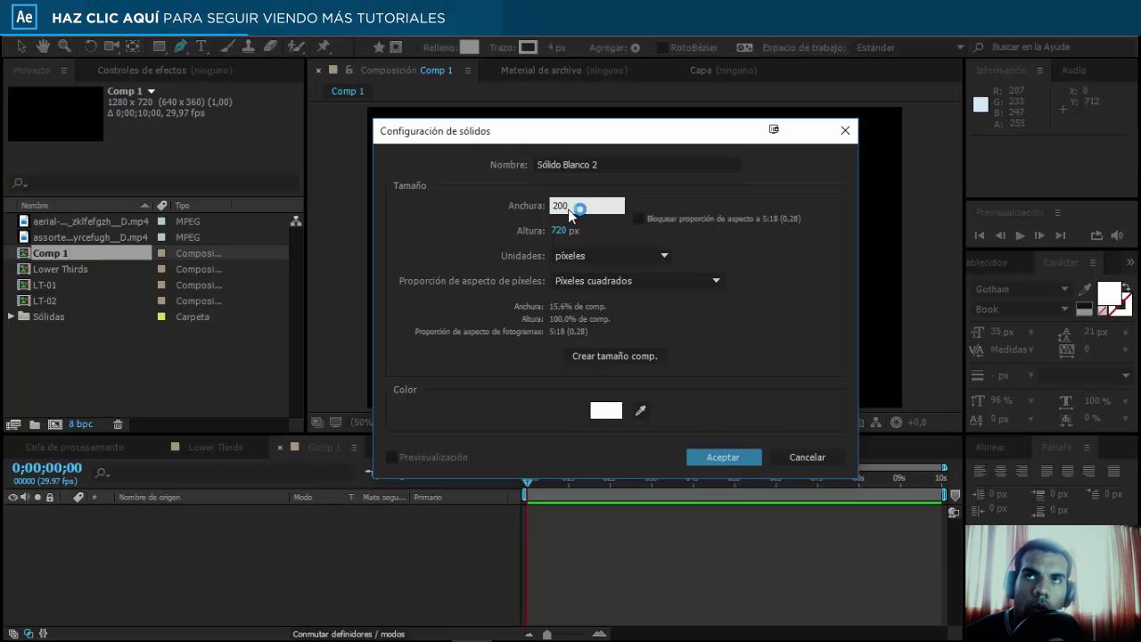
pyautogui.press('Tab')
pyautogui.write('2')
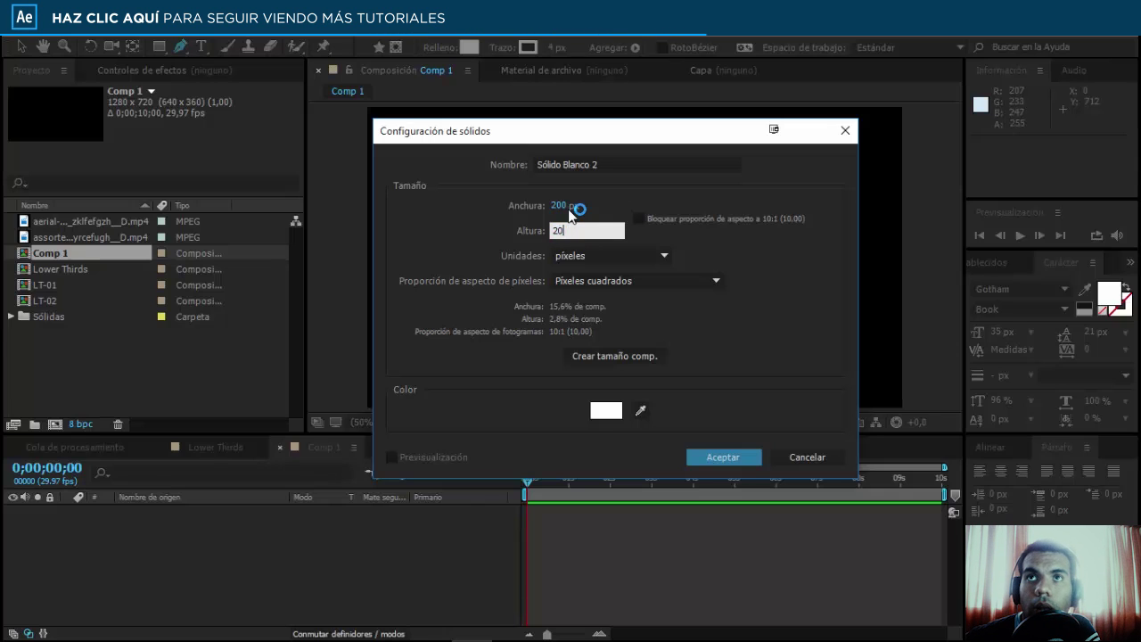
pyautogui.write('0')
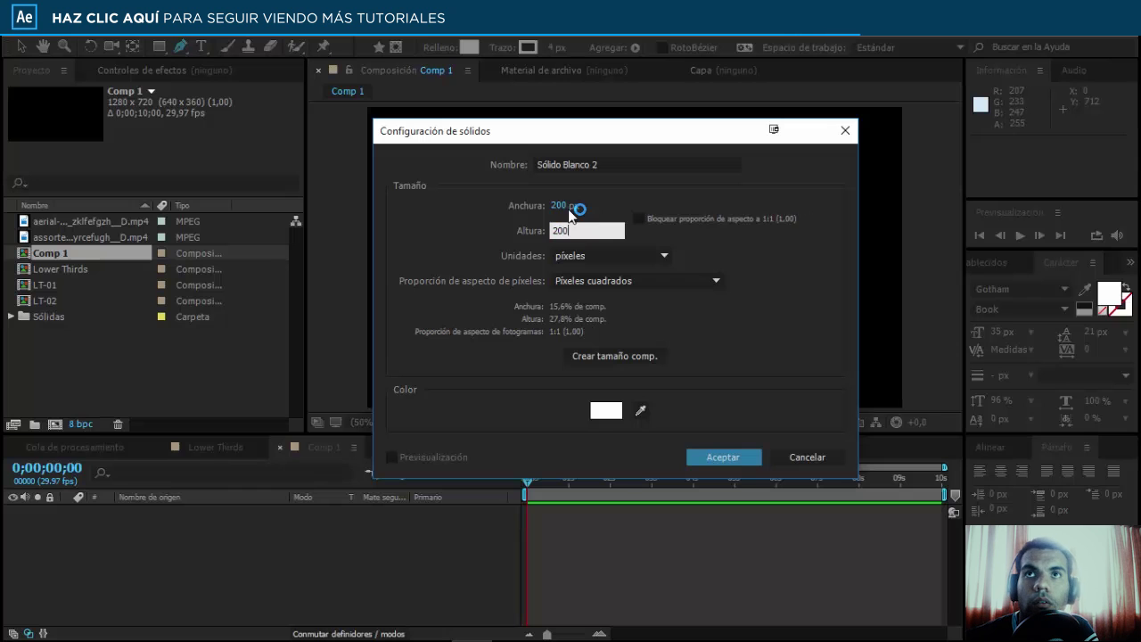
pyautogui.click(723, 458)
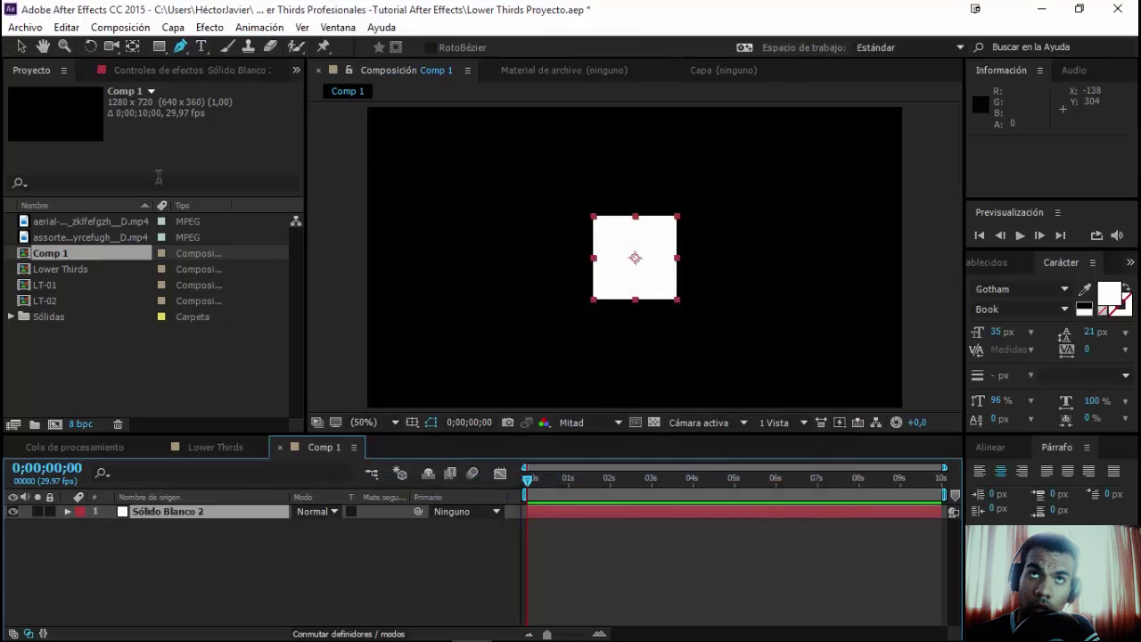
# - Scale the white square down to 38% and check an earlier Lower Thirds frame
pyautogui.click(19, 47)
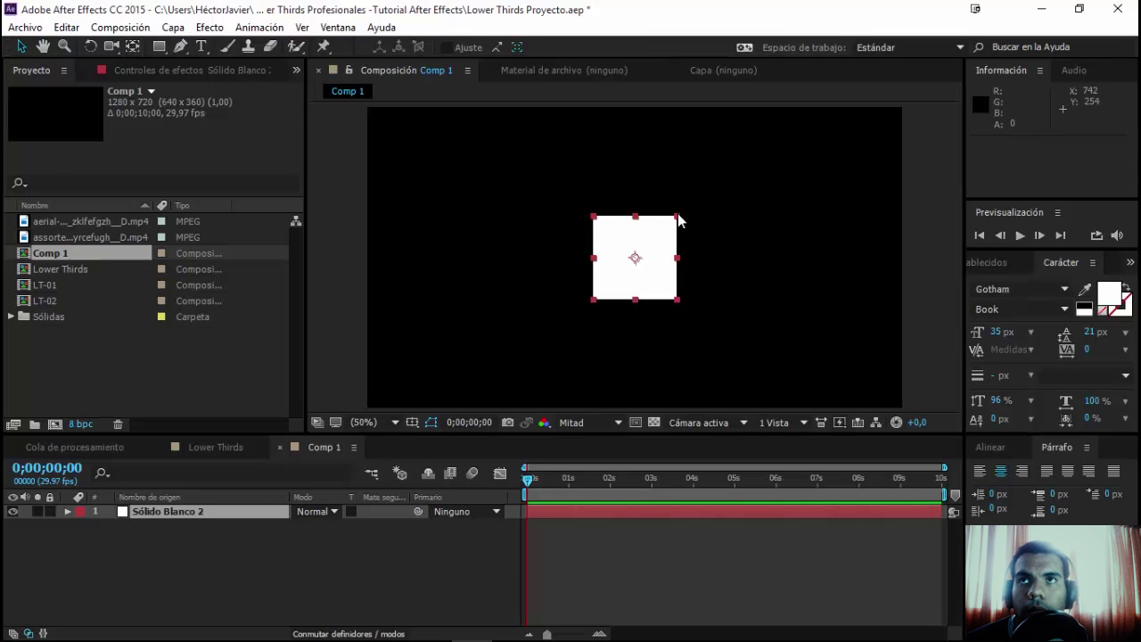
pyautogui.moveTo(678, 220); pyautogui.dragTo(658, 235)
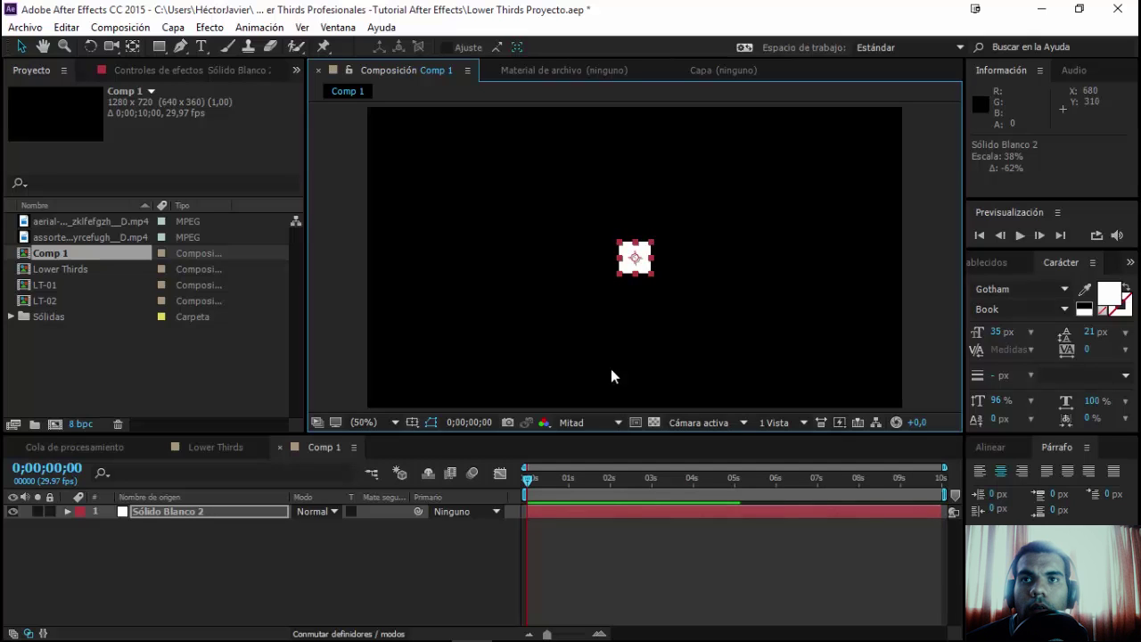
pyautogui.click(569, 527)
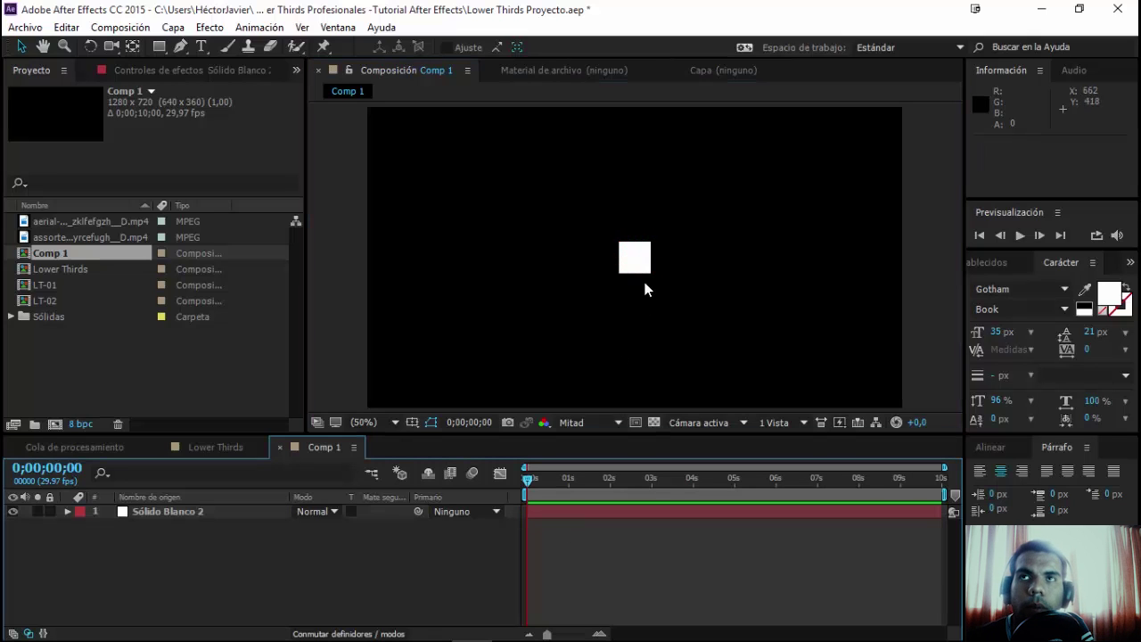
pyautogui.click(217, 446)
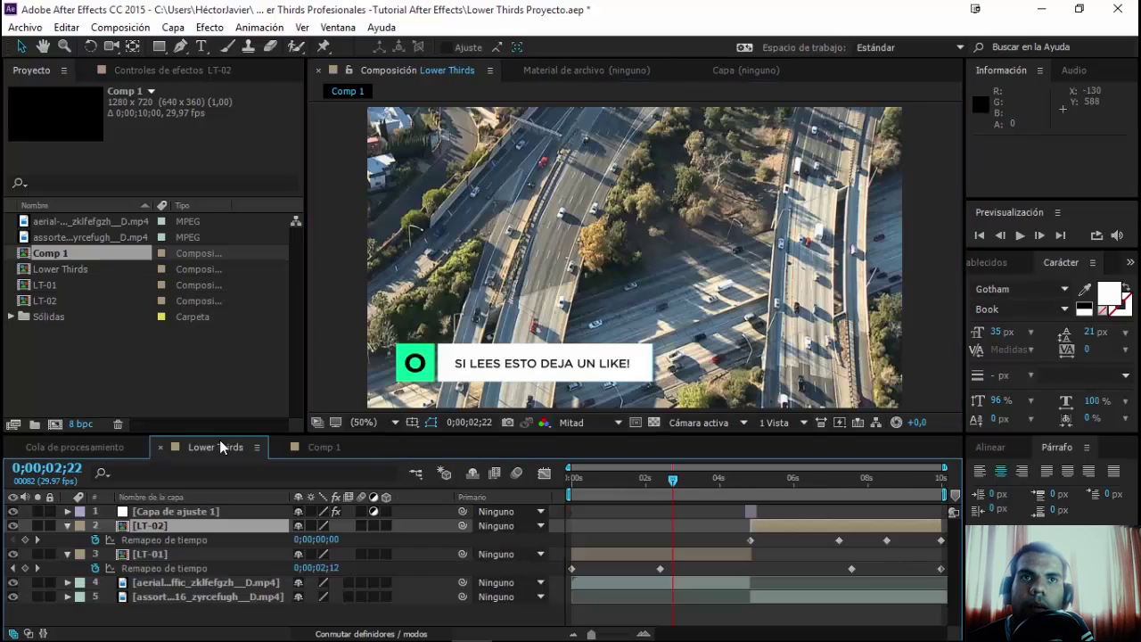
pyautogui.moveTo(672, 486); pyautogui.dragTo(593, 487)
pyautogui.click(336, 447)
# - Move the white square to the lower left at 118, 612 and reselect its layer
pyautogui.click(642, 261)
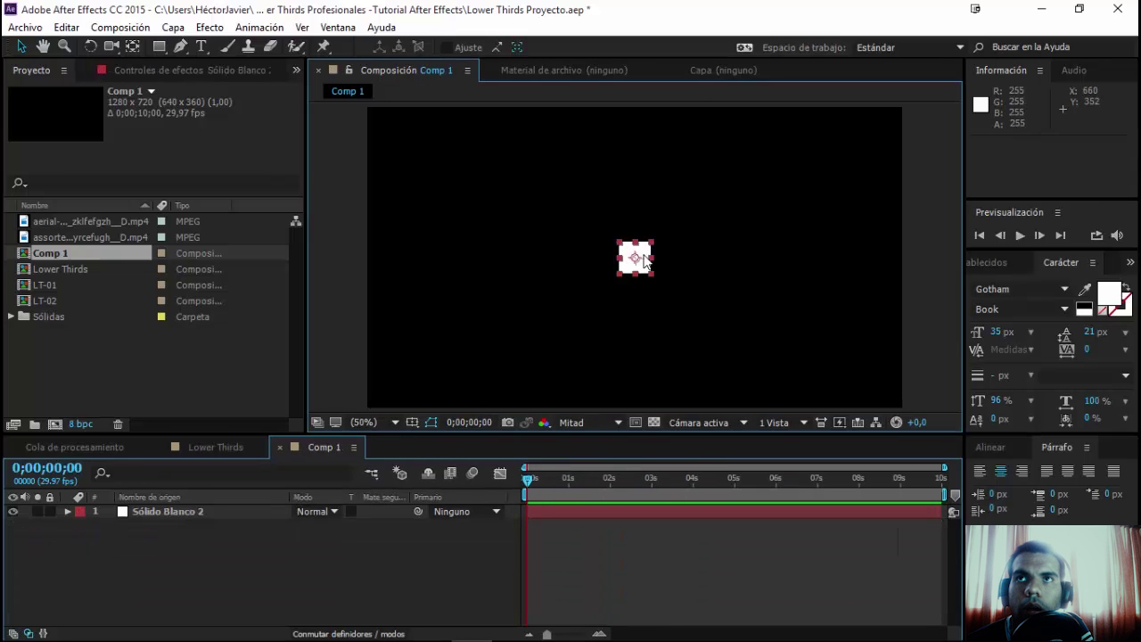
pyautogui.moveTo(644, 265); pyautogui.dragTo(428, 370)
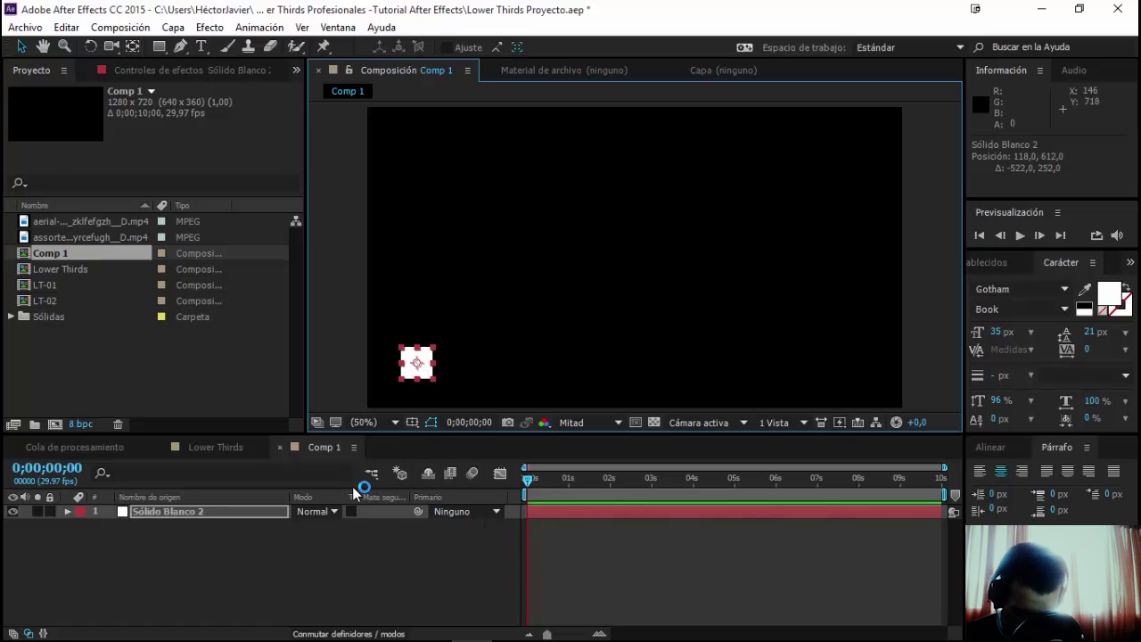
pyautogui.press('/')
pyautogui.press('h')
pyautogui.moveTo(413, 349); pyautogui.dragTo(797, 187)
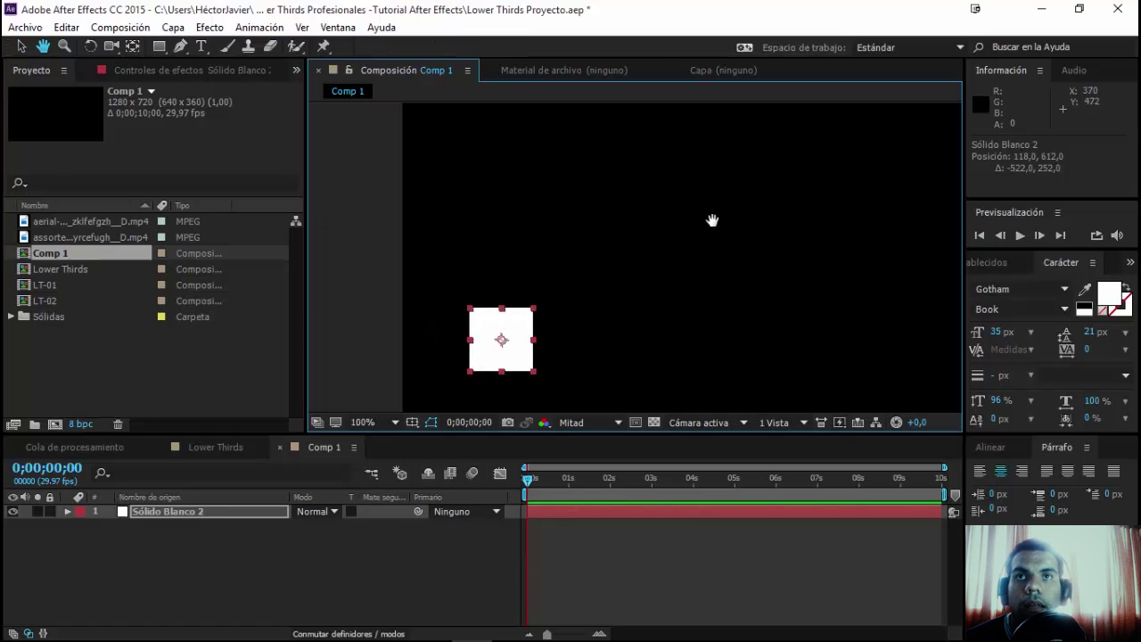
pyautogui.press('v')
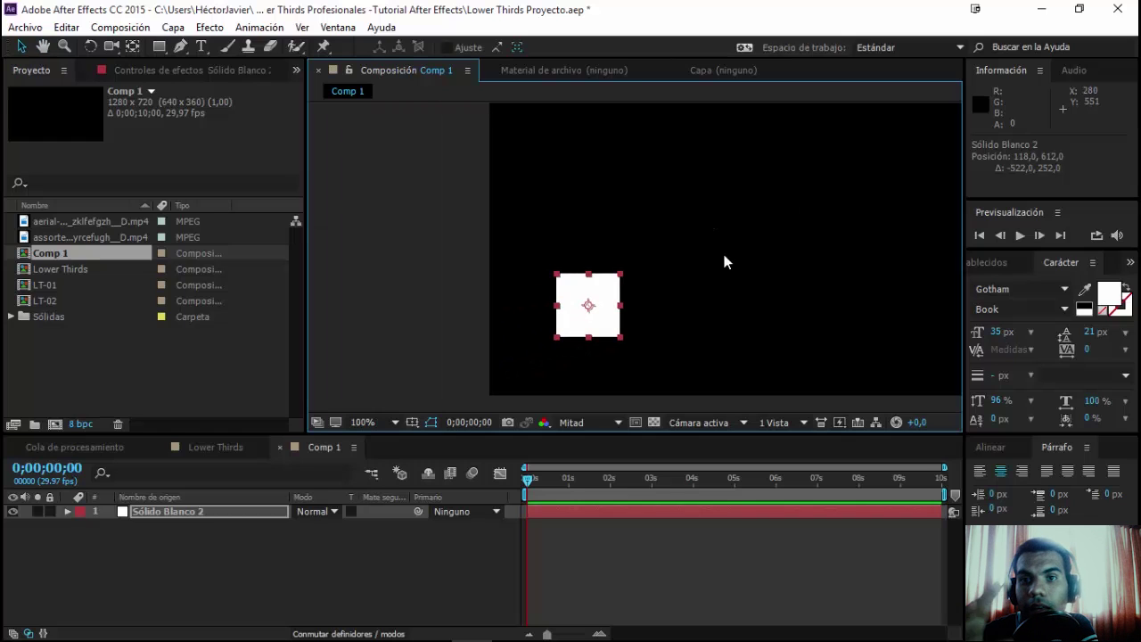
pyautogui.click(174, 515)
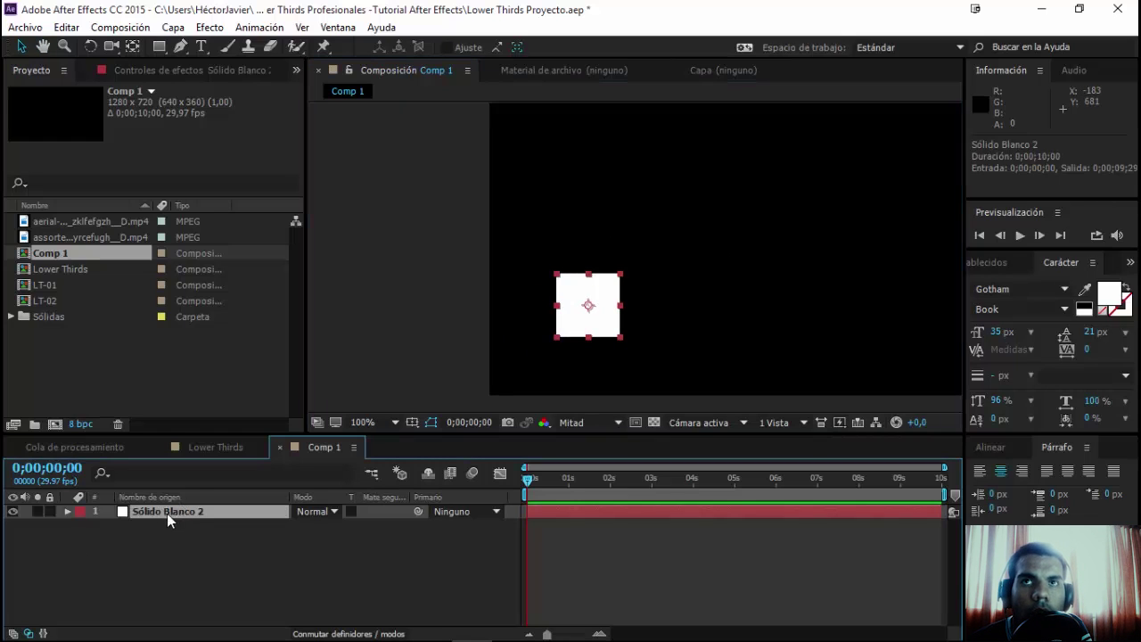
# - Shift Sólido Blanco 2's anchor point about 76 px onto the square's right edge
pyautogui.click(132, 48)
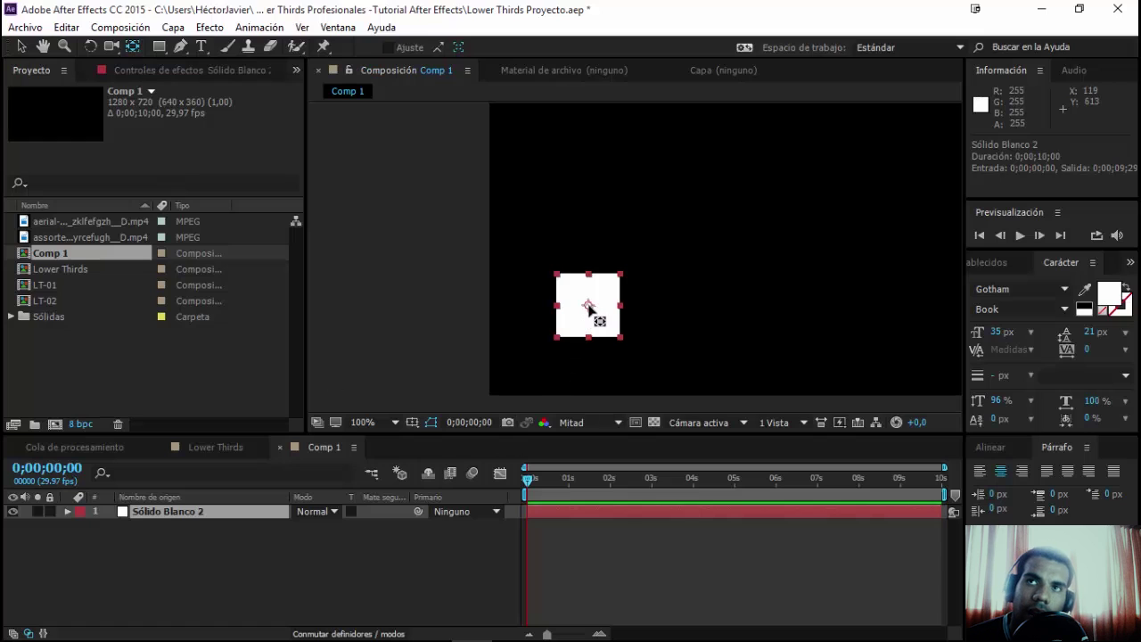
pyautogui.moveTo(587, 306); pyautogui.dragTo(613, 310)
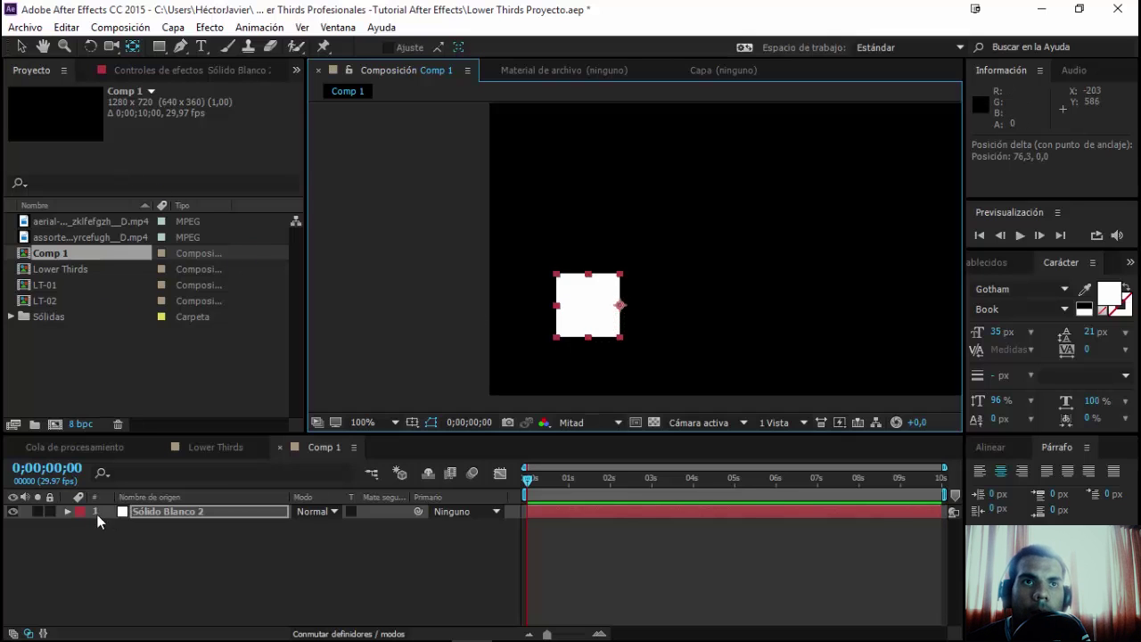
pyautogui.click(162, 512)
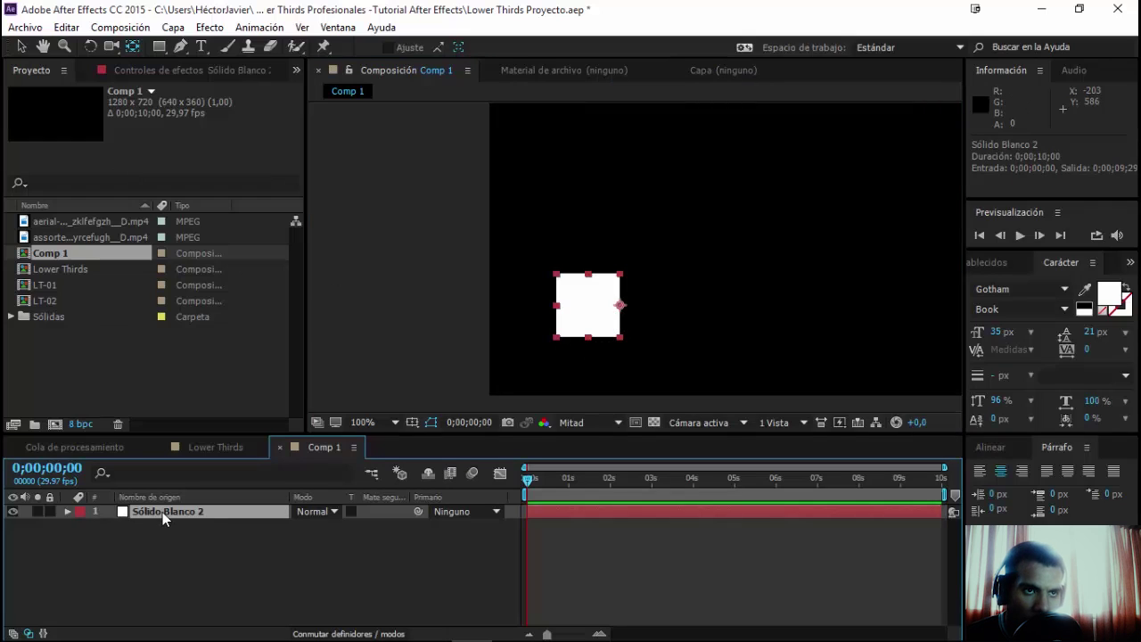
# - Reveal Scale, try an unlinked narrow width, then undo back to 38%
pyautogui.press('s')
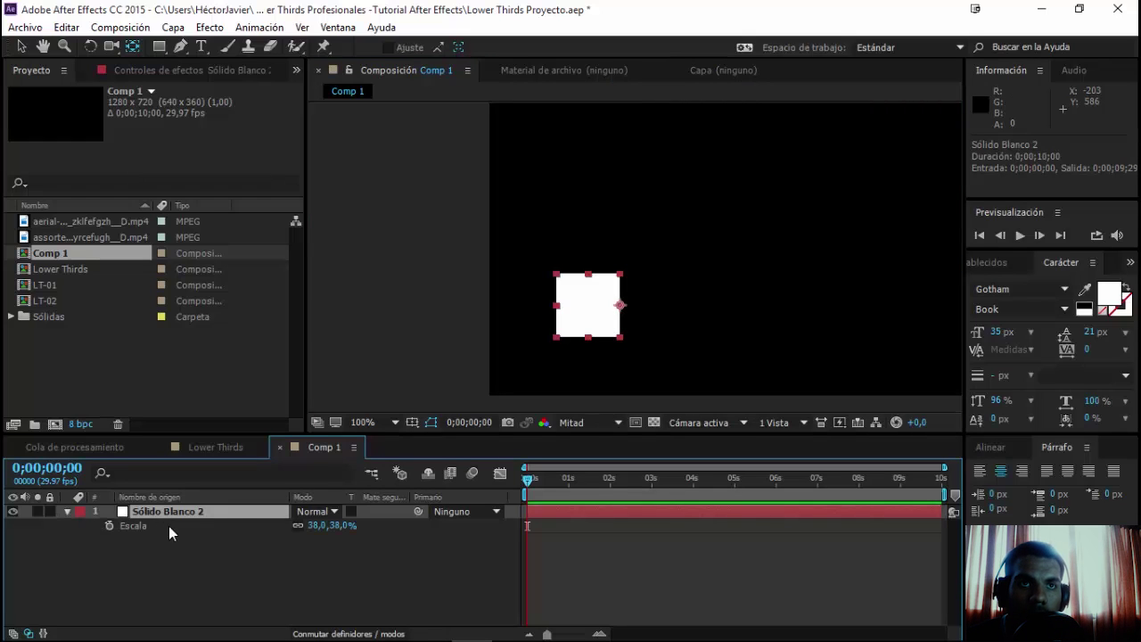
pyautogui.click(298, 525)
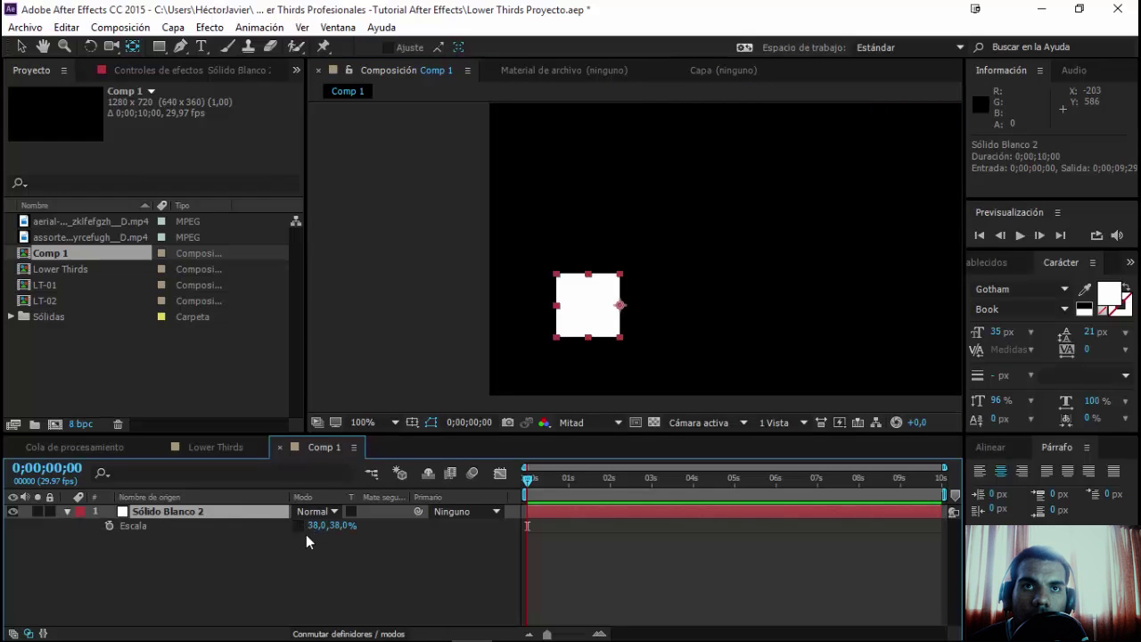
pyautogui.moveTo(312, 525)
pyautogui.mouseDown()
pyautogui.moveTo(289, 530)
pyautogui.moveTo(309, 537)
pyautogui.mouseUp()
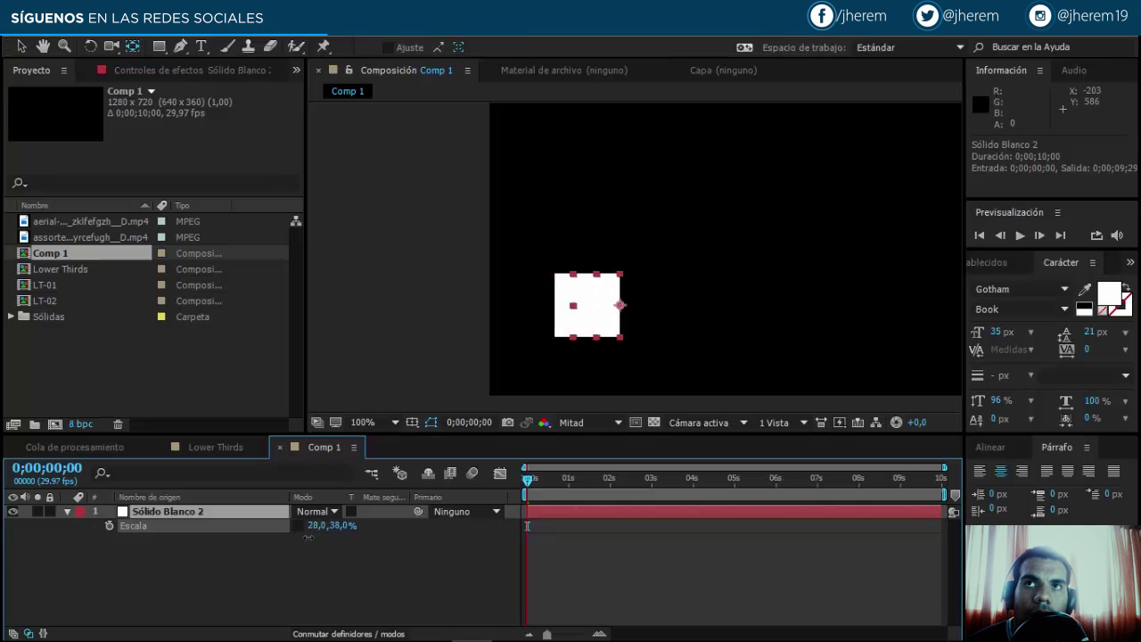
pyautogui.press('Return')
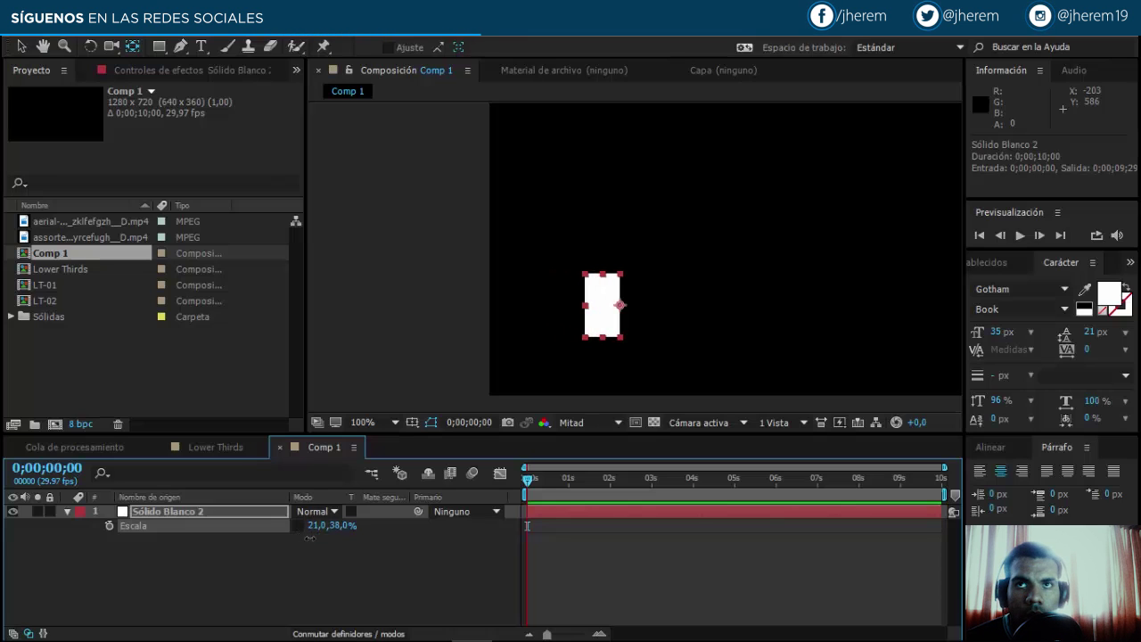
pyautogui.hotkey('ctrl', 'z')
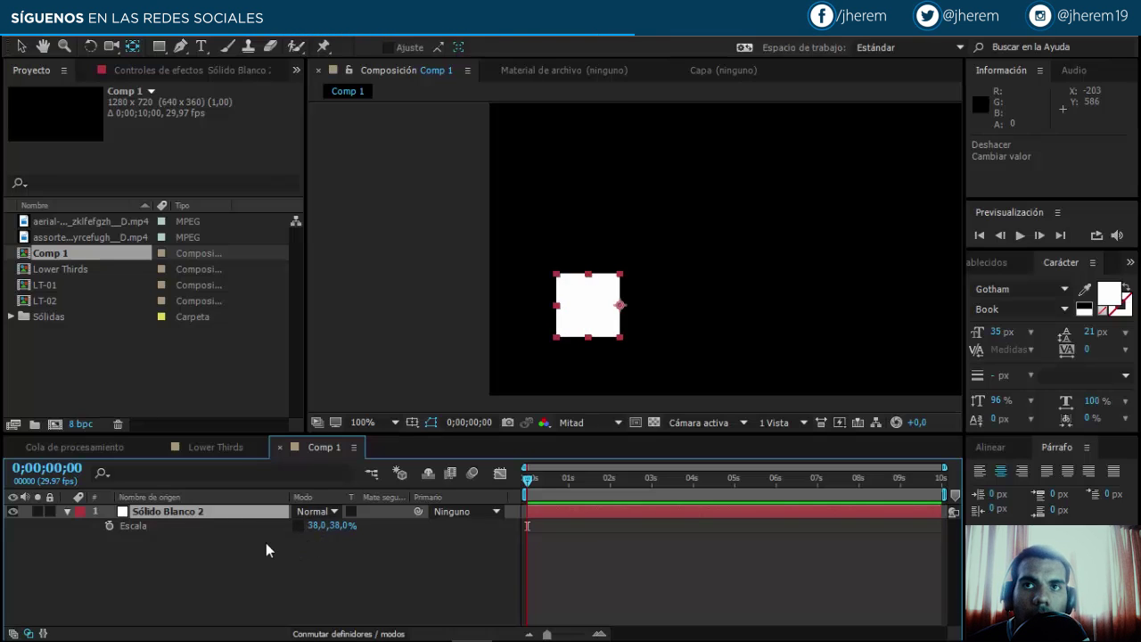
# - Keyframe Scale from 0% at 0 s to 38% at 1 s and select both keys
pyautogui.click(108, 525)
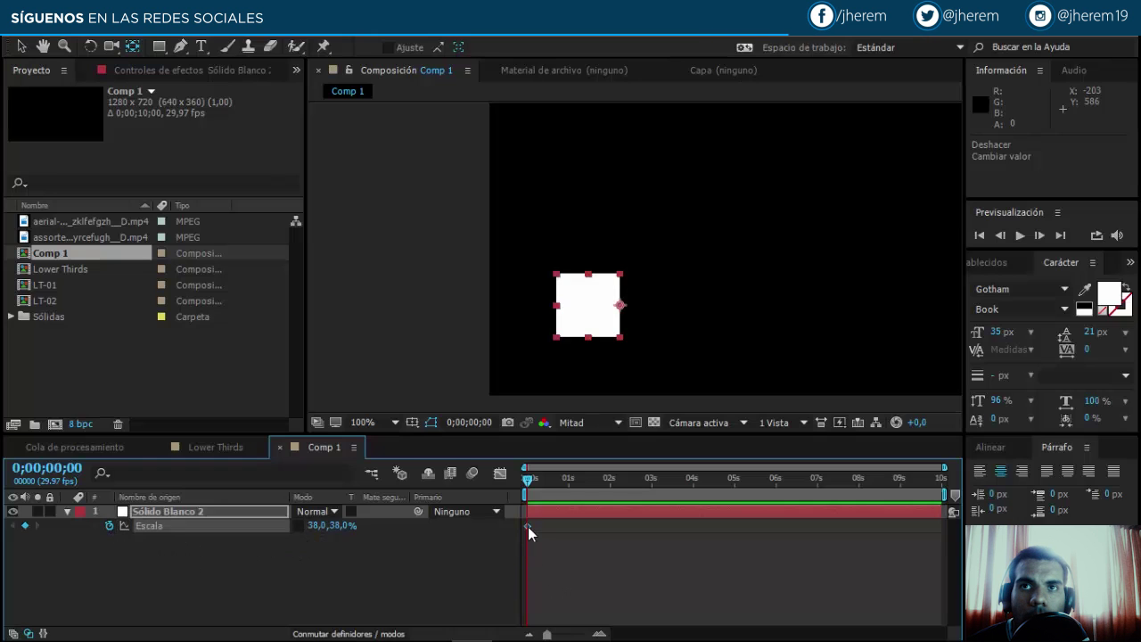
pyautogui.moveTo(528, 527); pyautogui.dragTo(572, 527)
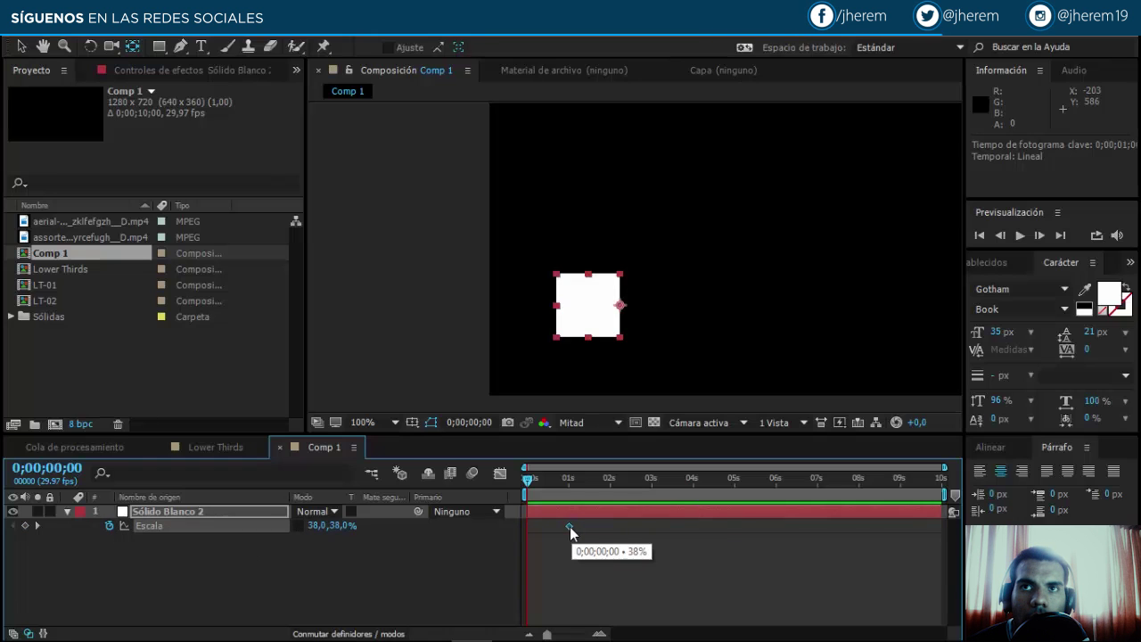
pyautogui.click(318, 525)
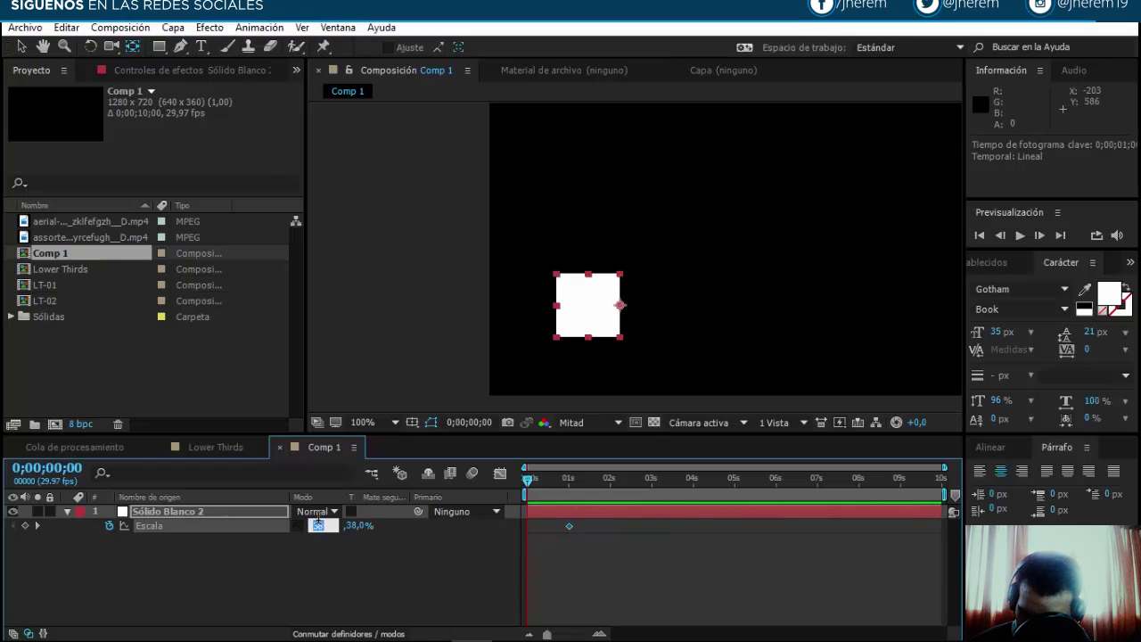
pyautogui.write('0')
pyautogui.press('Return')
pyautogui.moveTo(582, 524); pyautogui.dragTo(513, 533)
pyautogui.rightClick(569, 527)
# - Apply Easy Ease to the Scale keys and drag the 1 s influence handle left
pyautogui.moveTo(583, 520)
pyautogui.click(389, 445)
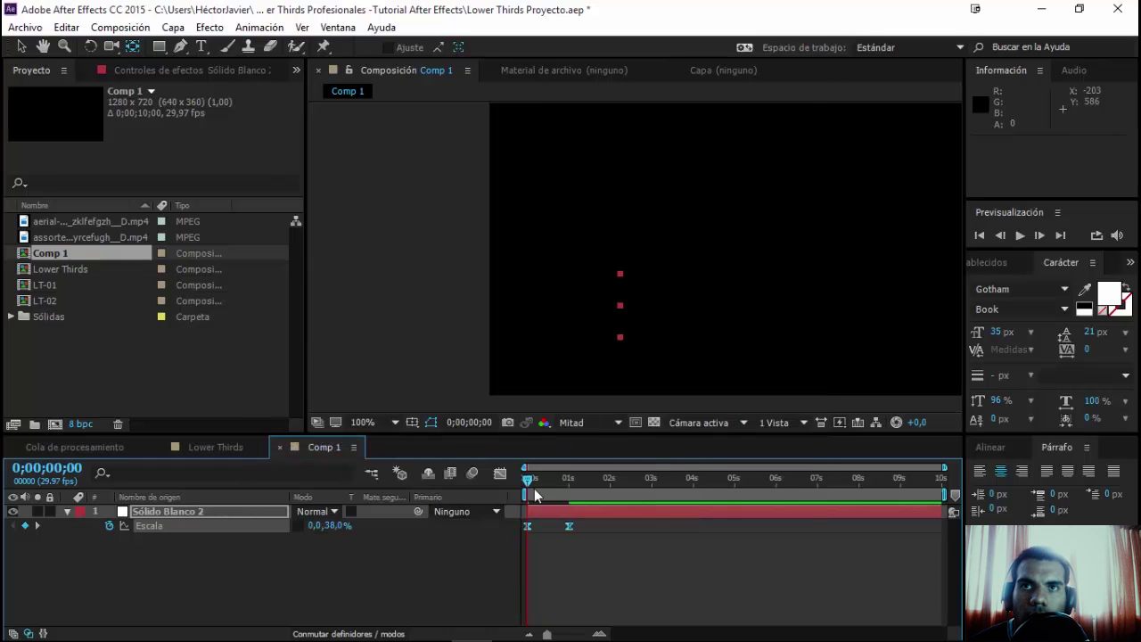
pyautogui.click(506, 478)
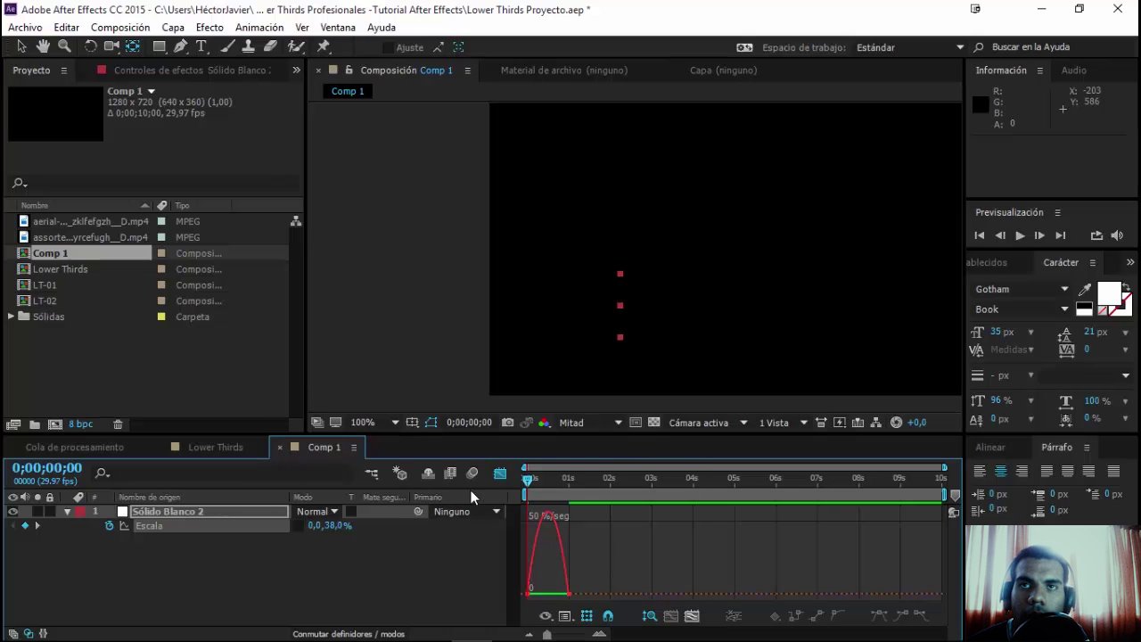
pyautogui.click(569, 594)
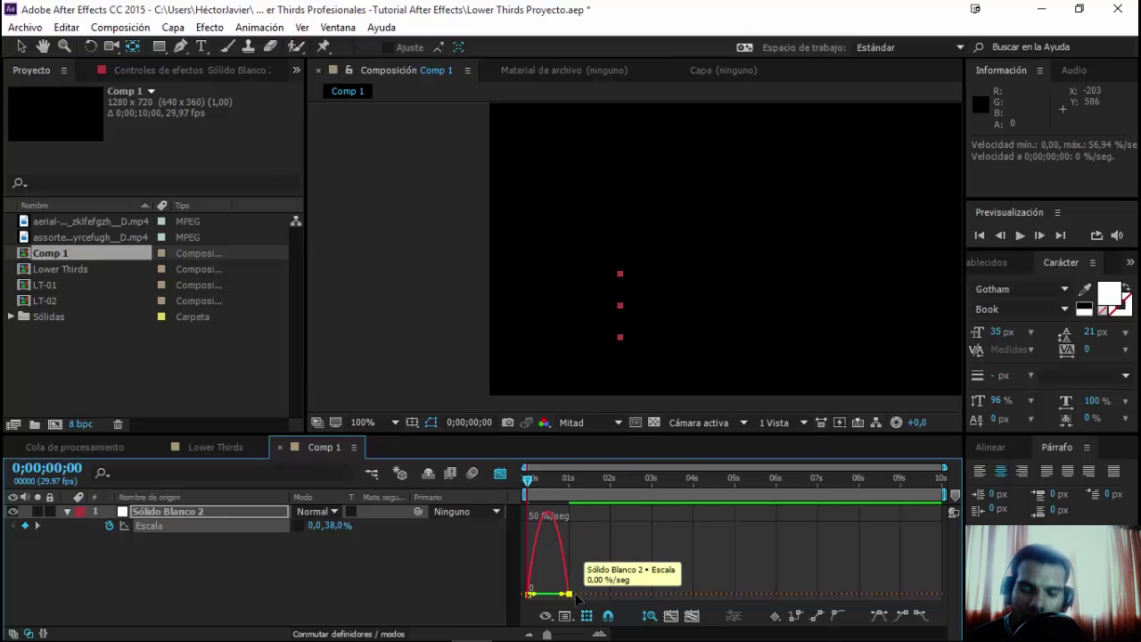
pyautogui.press('=')
pyautogui.press('=')
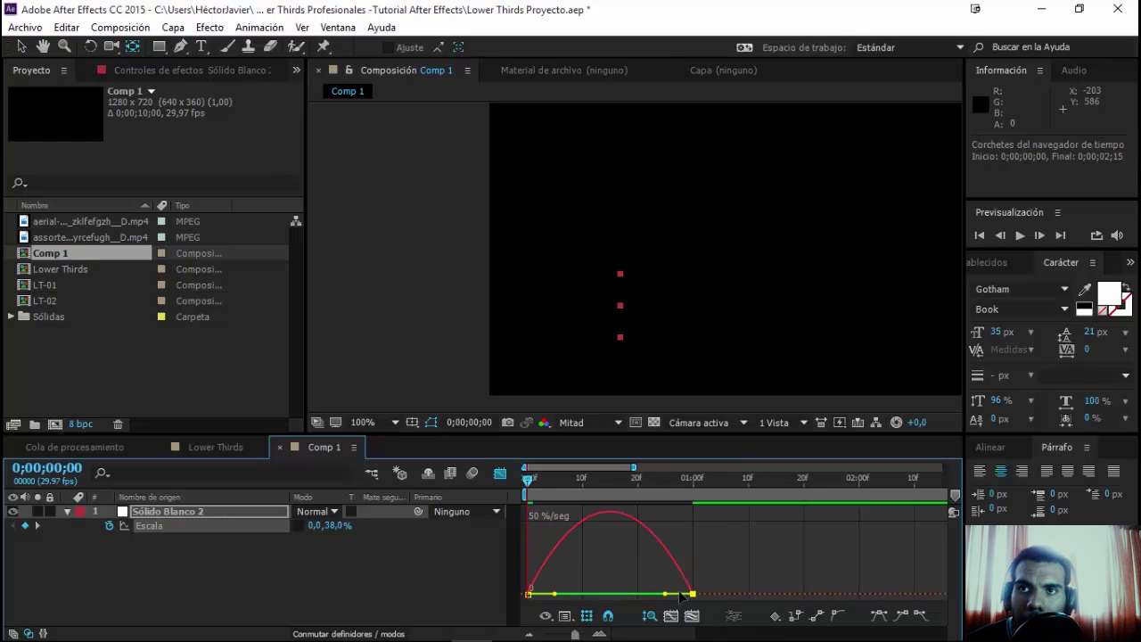
pyautogui.moveTo(665, 595); pyautogui.dragTo(584, 606)
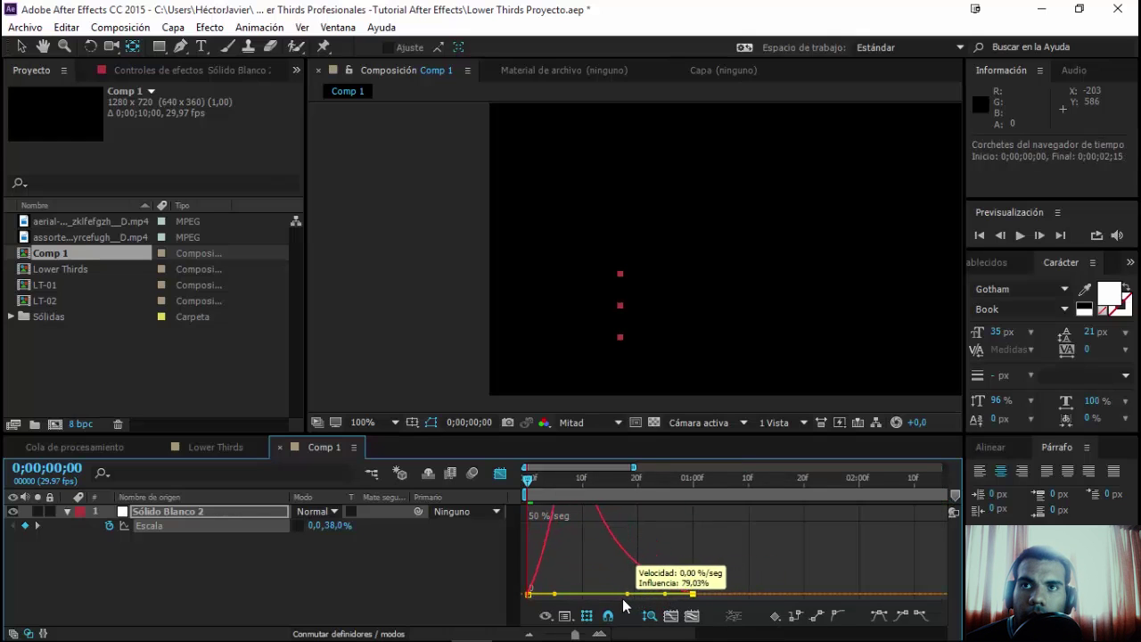
# - Leave the Graph Editor for the layer bars and scrub to check the growth
pyautogui.rightClick(628, 543)
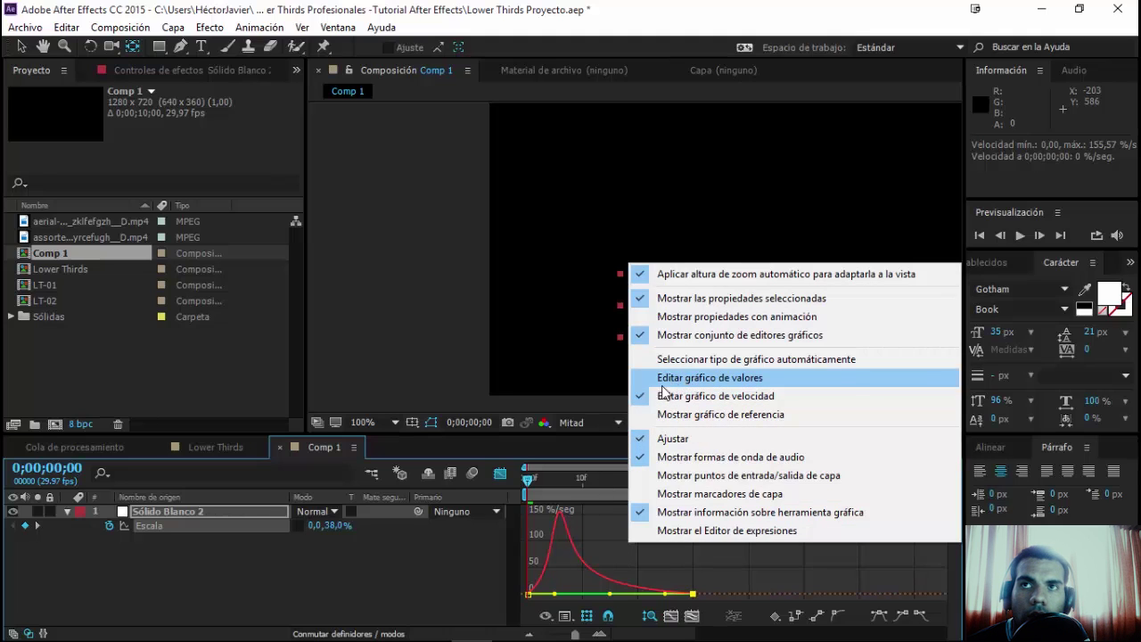
pyautogui.click(635, 557)
pyautogui.rightClick(635, 554)
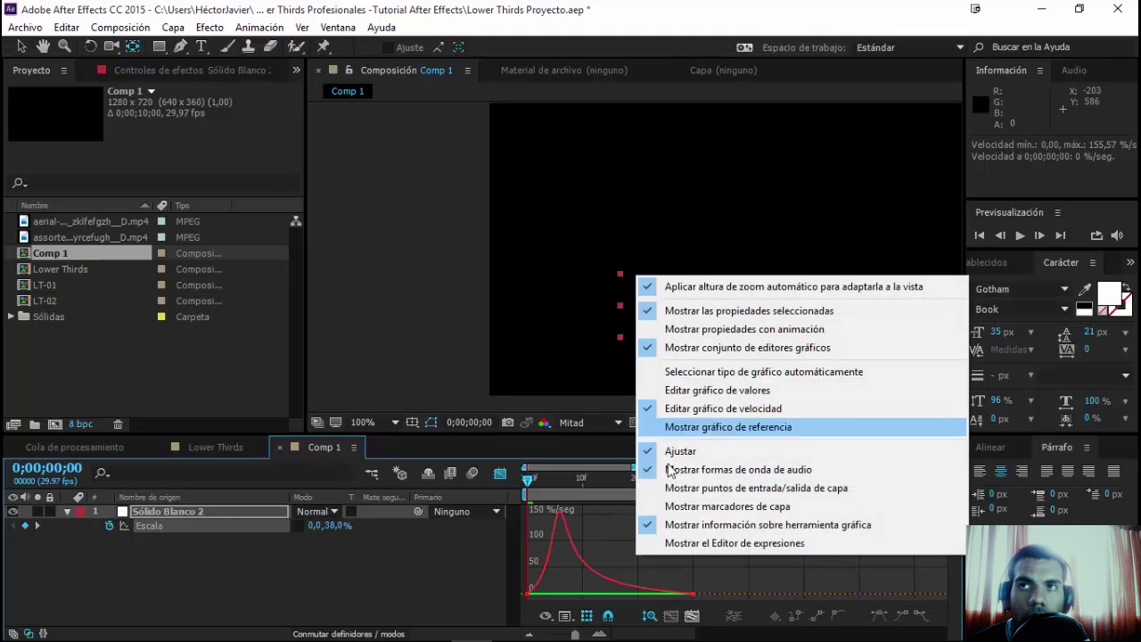
pyautogui.click(615, 534)
pyautogui.click(500, 474)
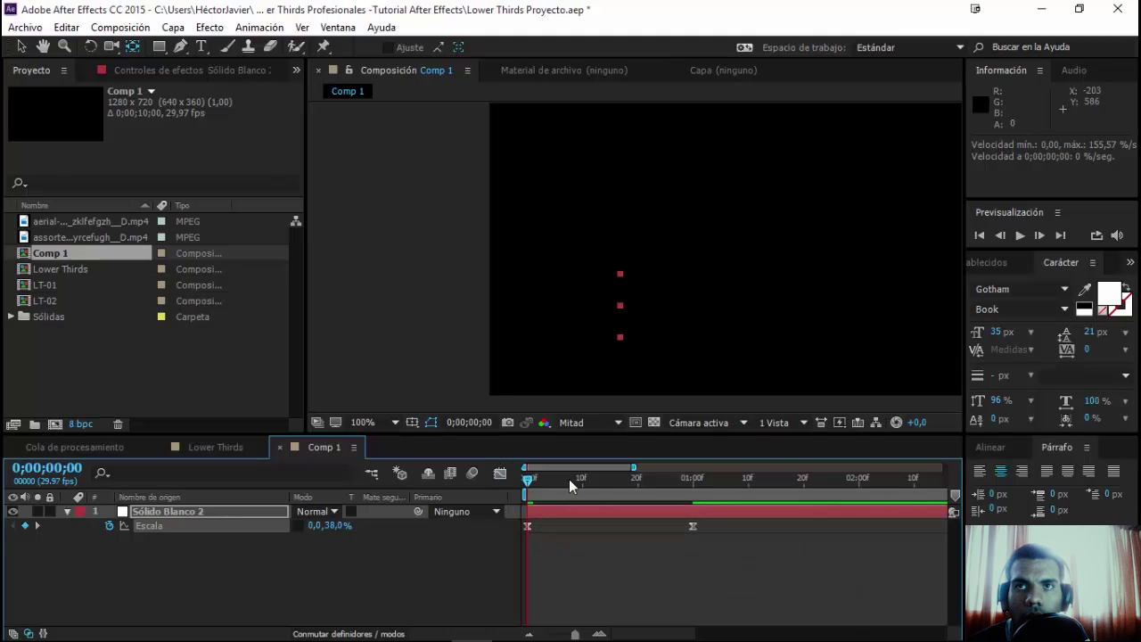
pyautogui.moveTo(569, 478); pyautogui.dragTo(555, 479)
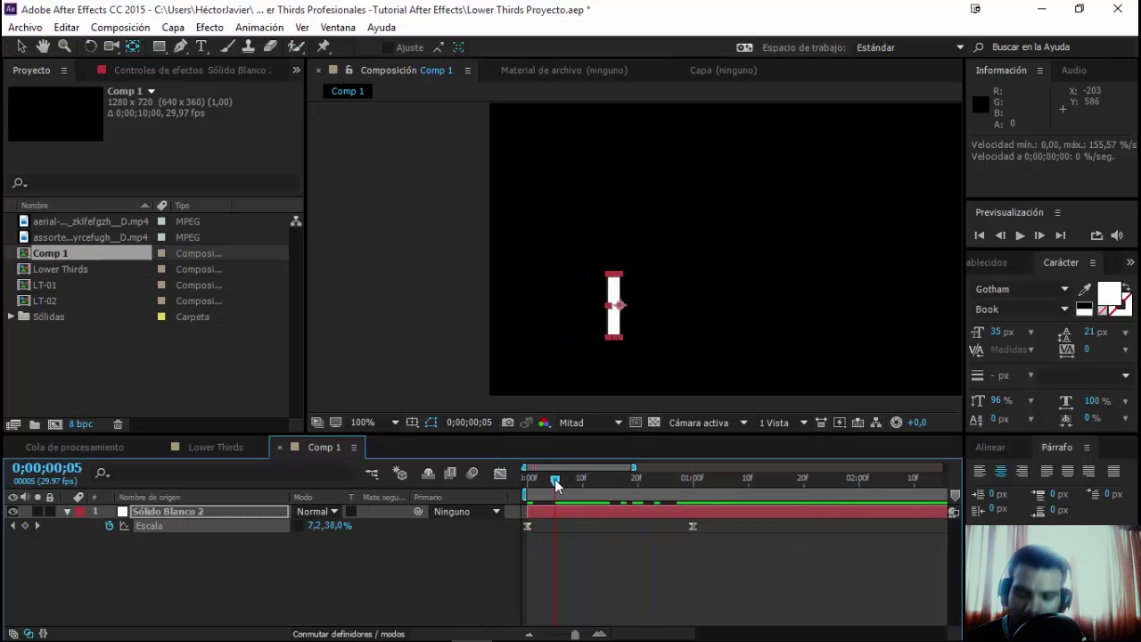
# - Preview, then duplicate Sólido Blanco 2 and offset the copy four frames later
pyautogui.press('space')
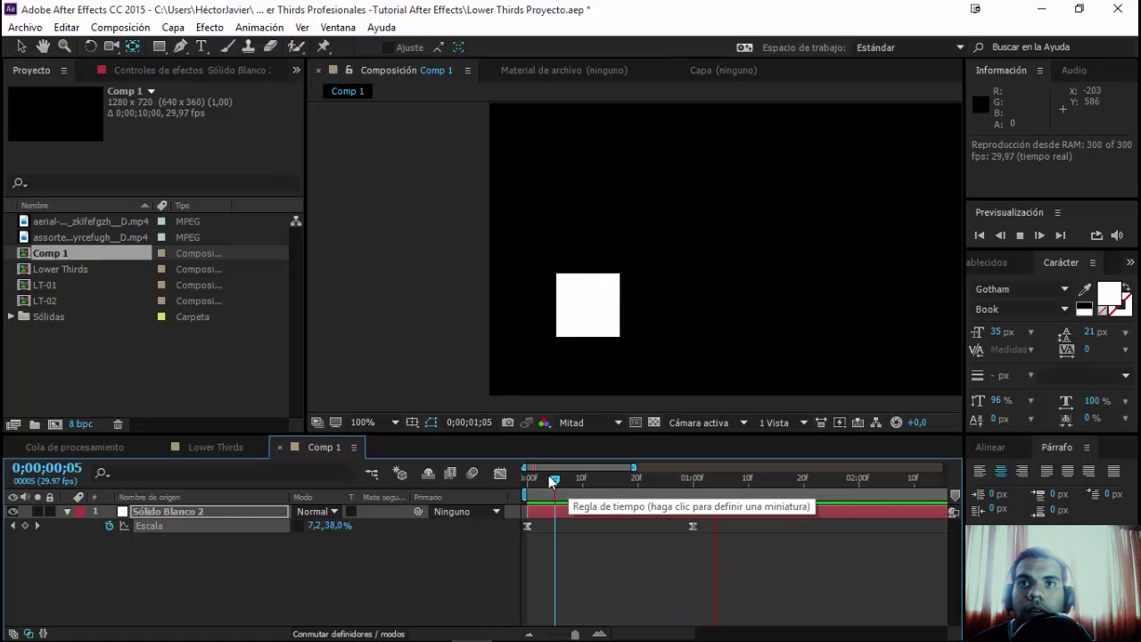
pyautogui.click(544, 479)
pyautogui.moveTo(588, 480); pyautogui.dragTo(589, 480)
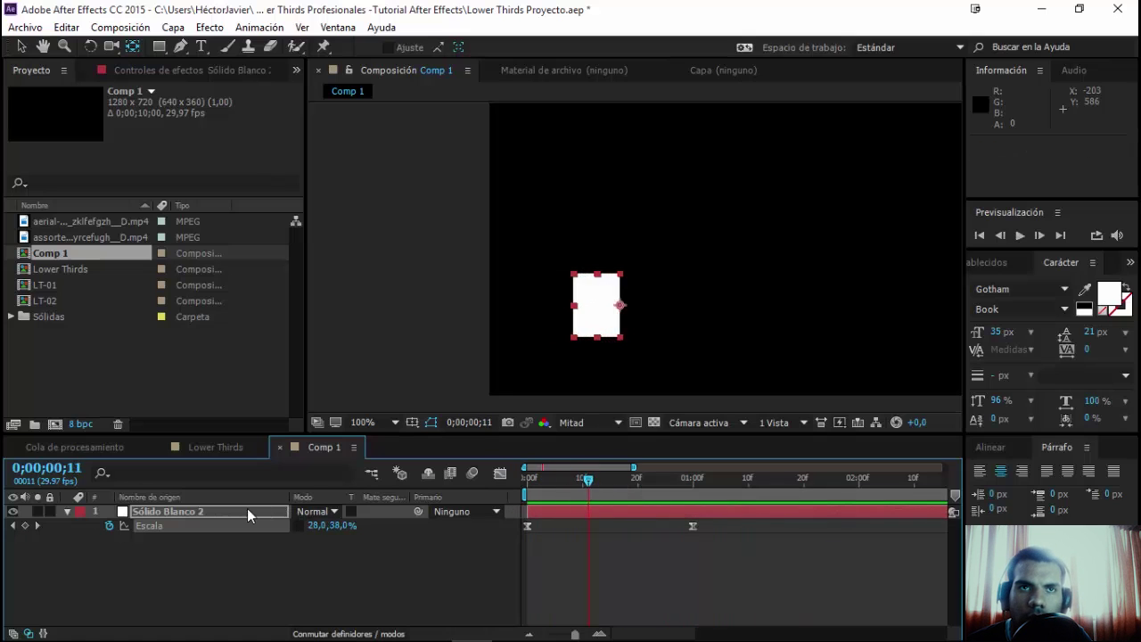
pyautogui.click(246, 508)
pyautogui.hotkey('ctrl', 'd')
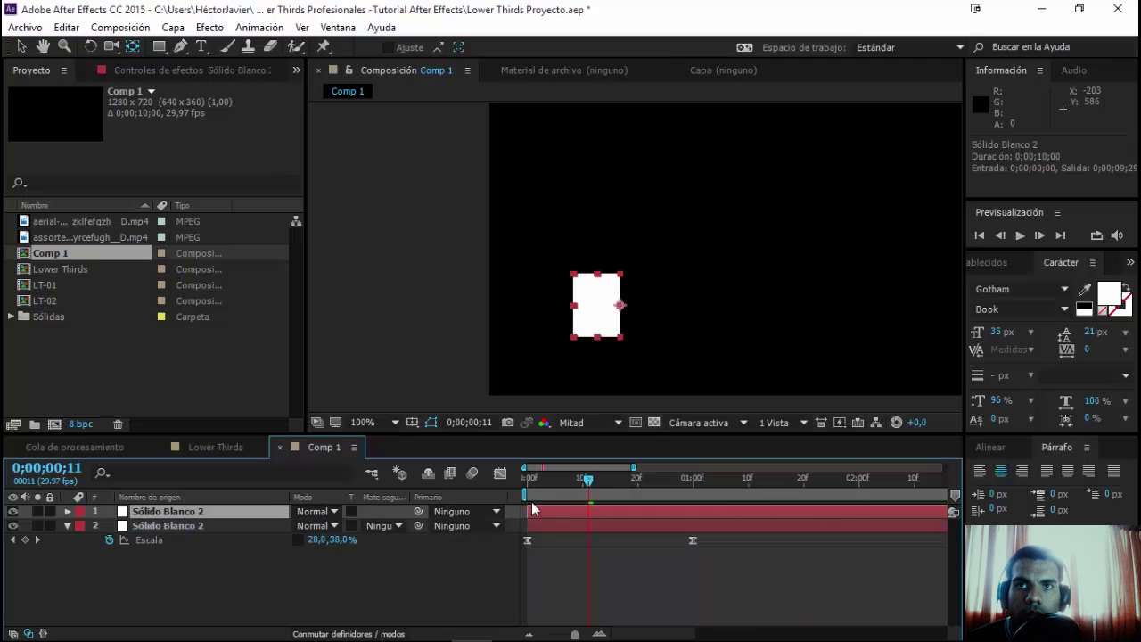
pyautogui.moveTo(538, 511); pyautogui.dragTo(566, 510)
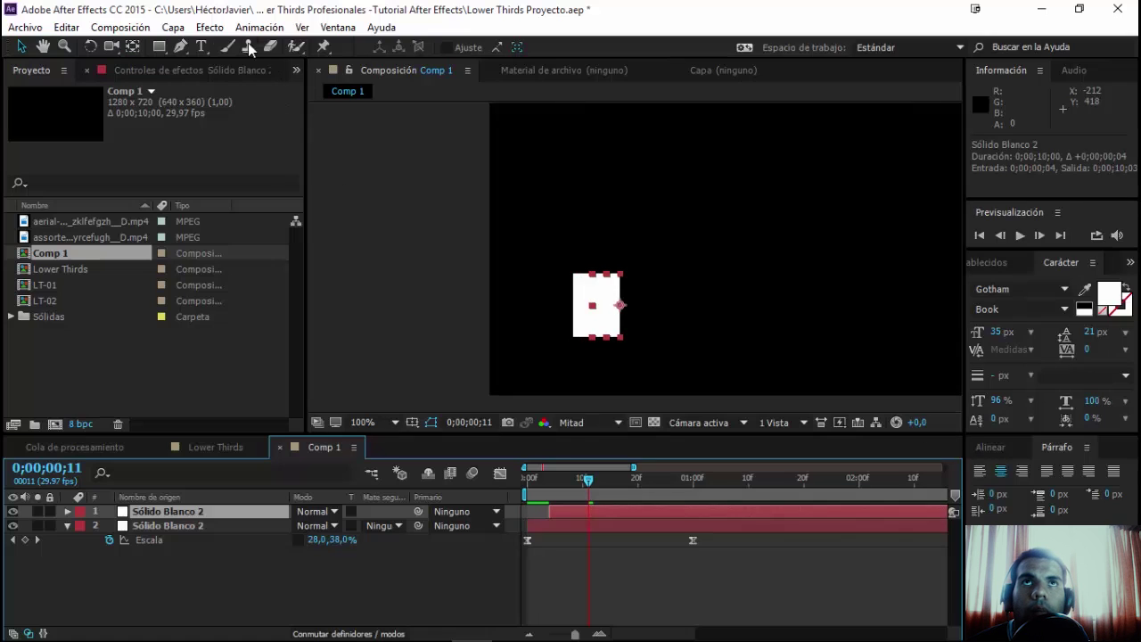
# - Apply the Relleno effect to the top copy with cyan 00CCFF and preview the wipe
pyautogui.click(983, 265)
pyautogui.click(1020, 284)
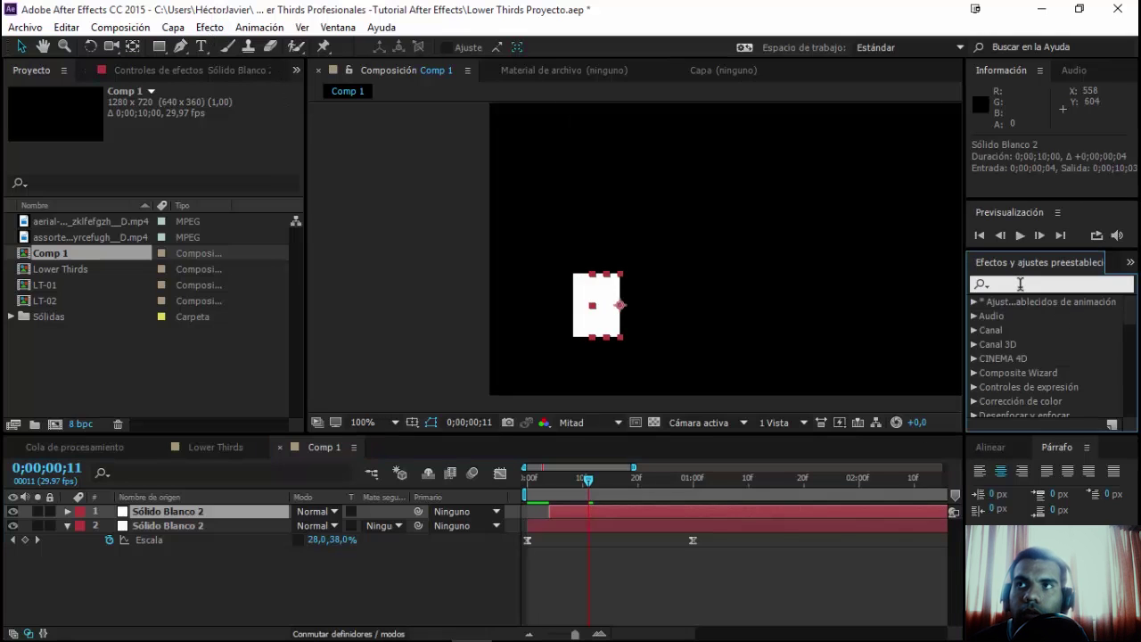
pyautogui.write('re')
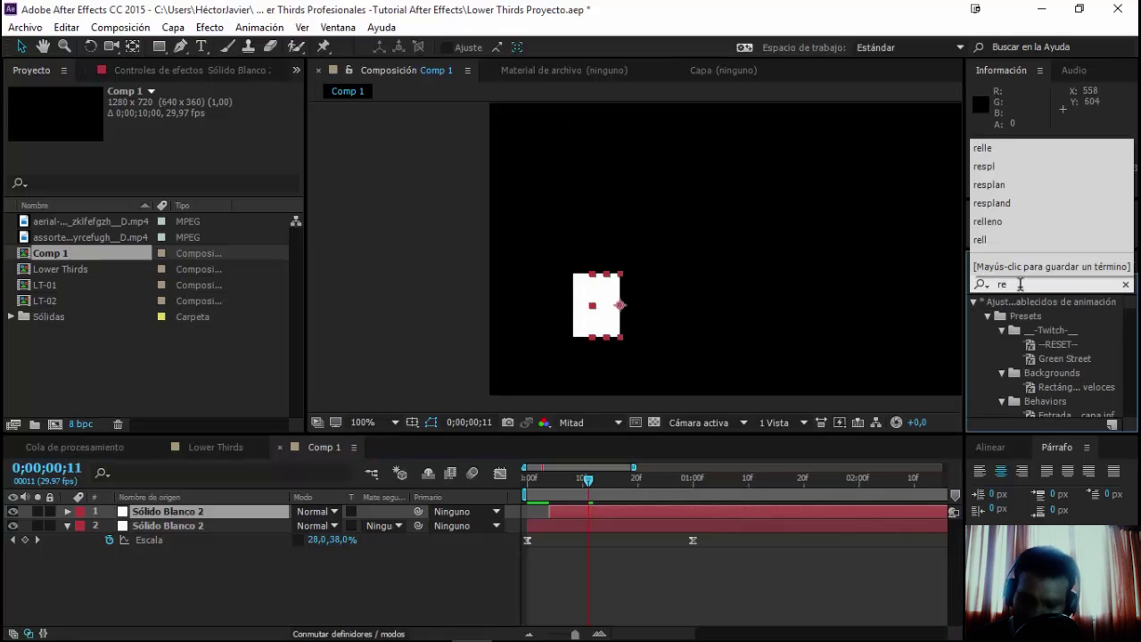
pyautogui.write('lleno')
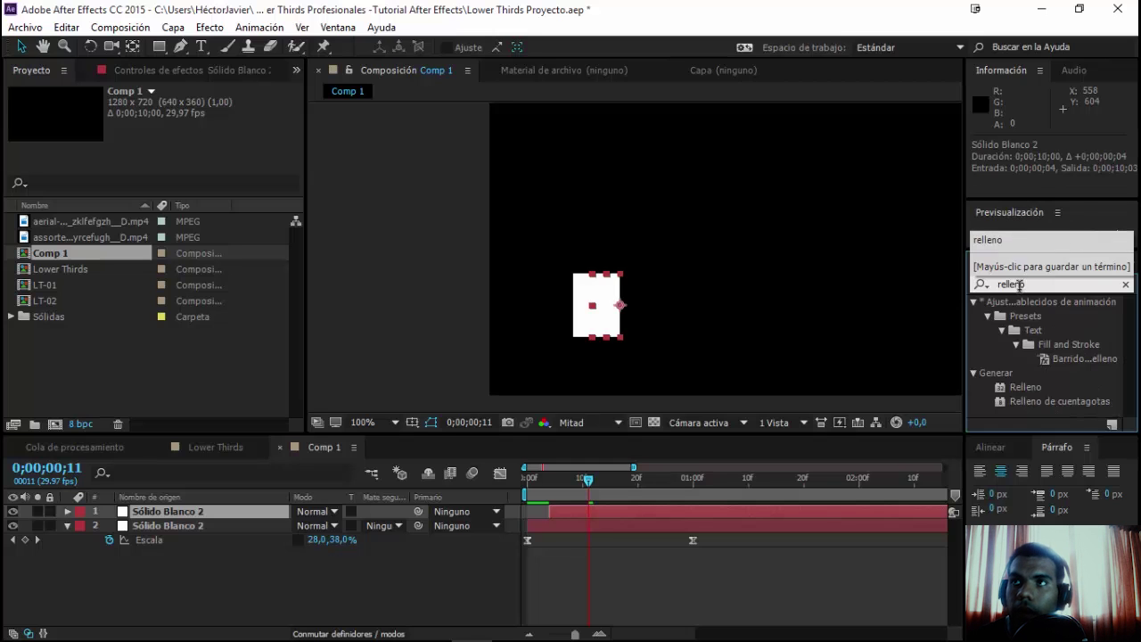
pyautogui.doubleClick(1021, 388)
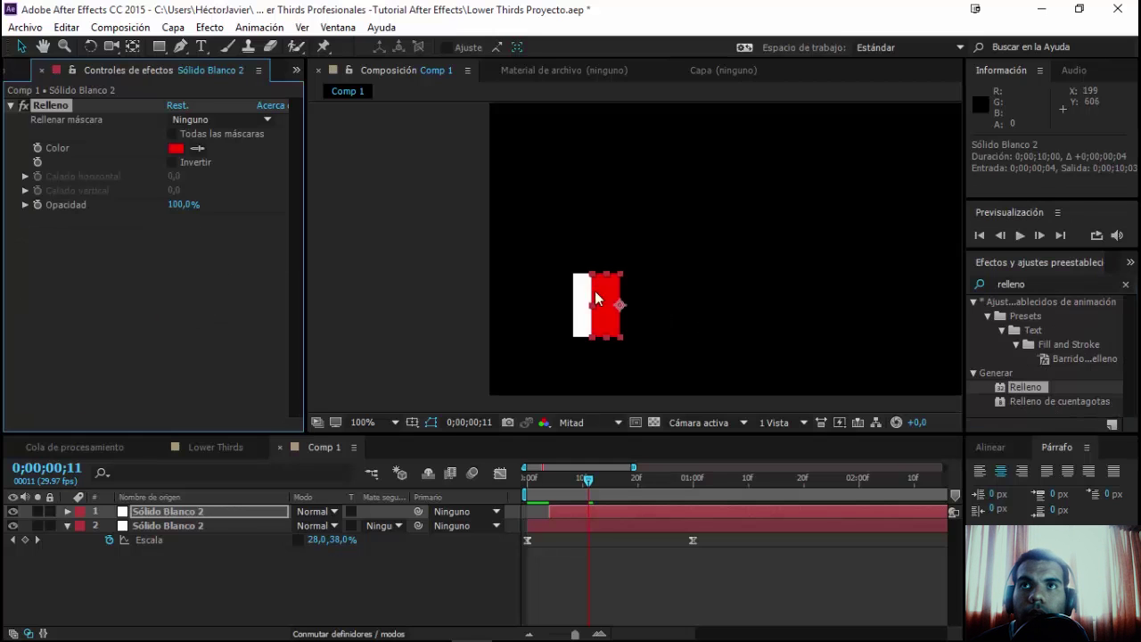
pyautogui.click(176, 149)
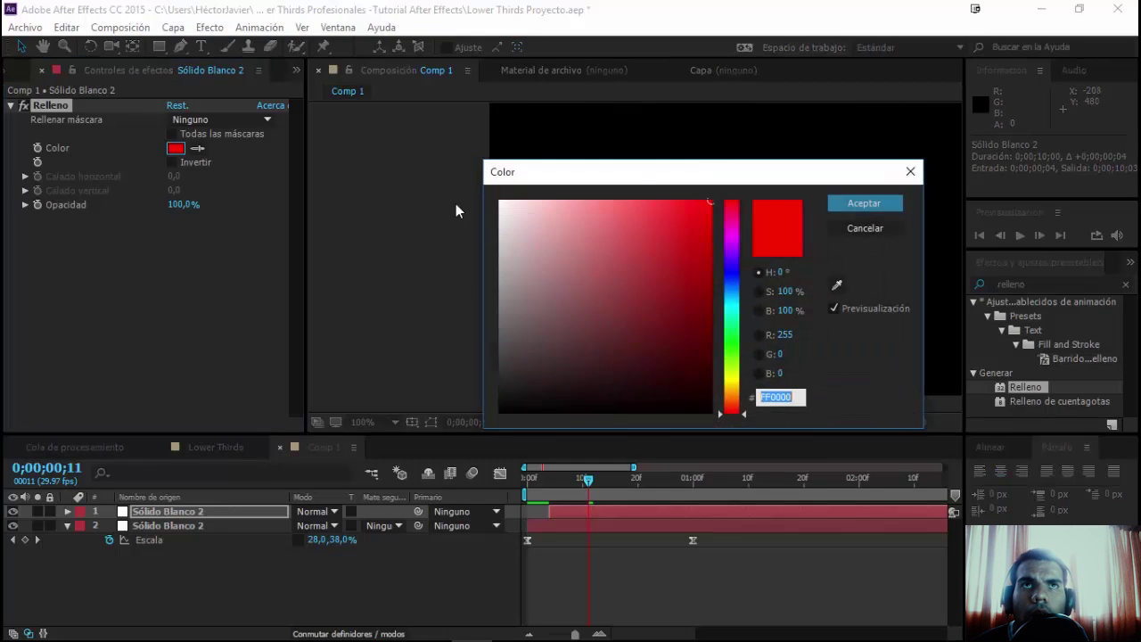
pyautogui.moveTo(708, 176); pyautogui.dragTo(313, 305)
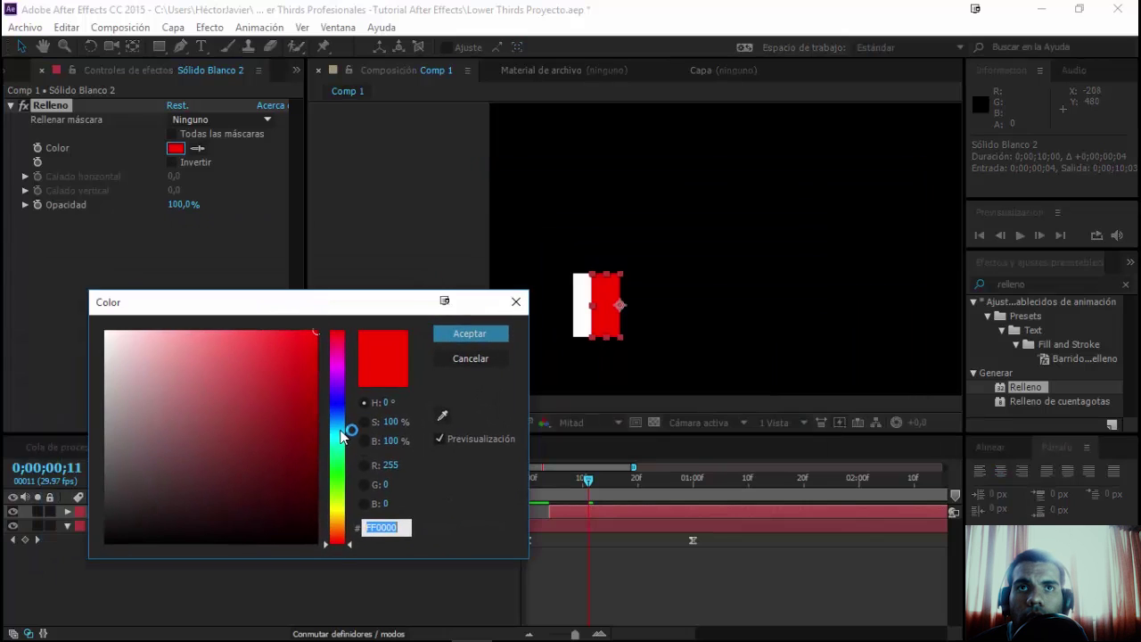
pyautogui.click(339, 430)
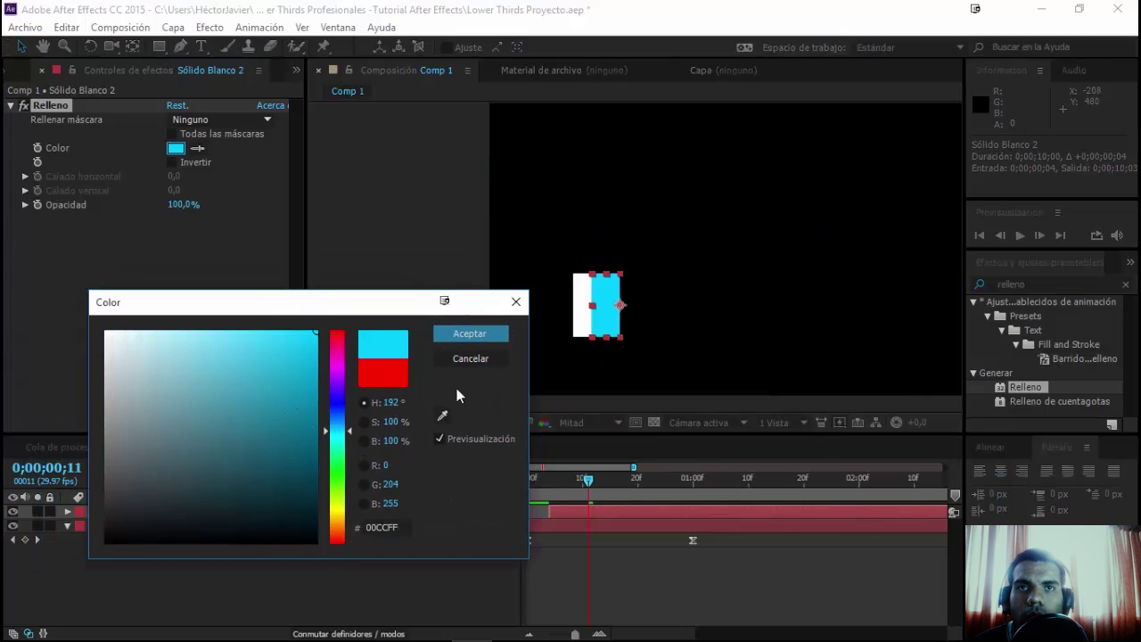
pyautogui.click(470, 335)
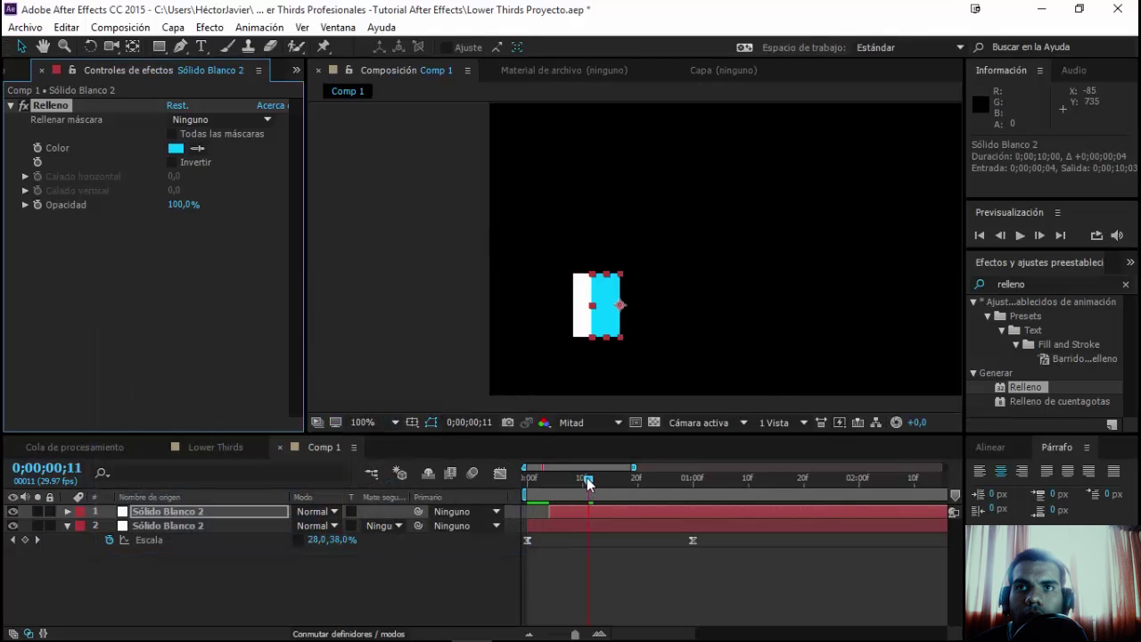
pyautogui.press('space')
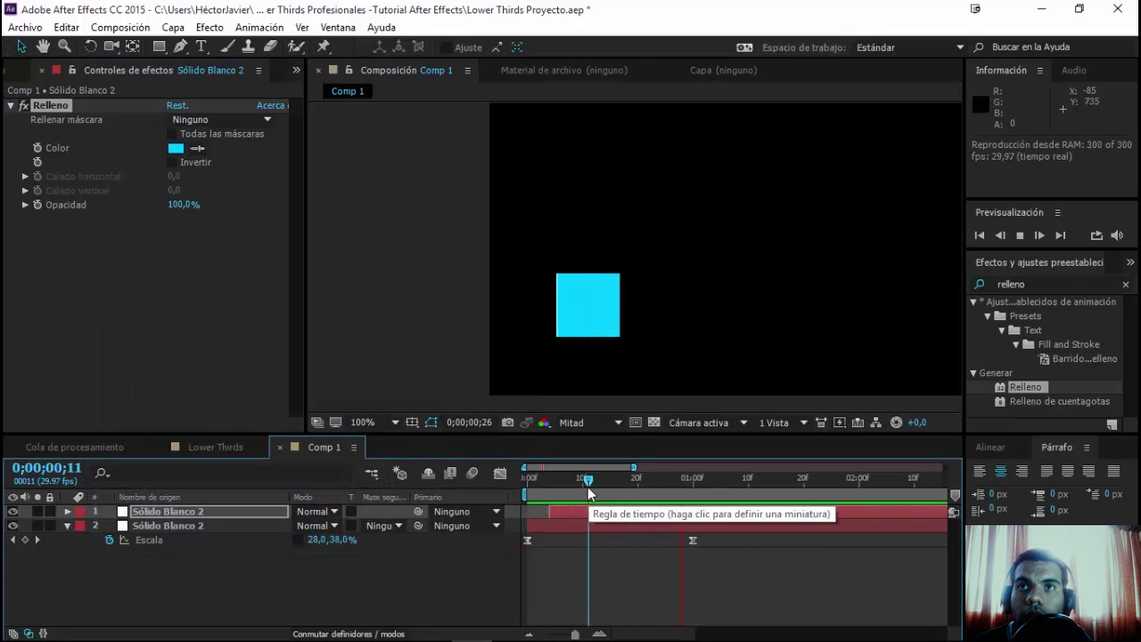
pyautogui.click(588, 481)
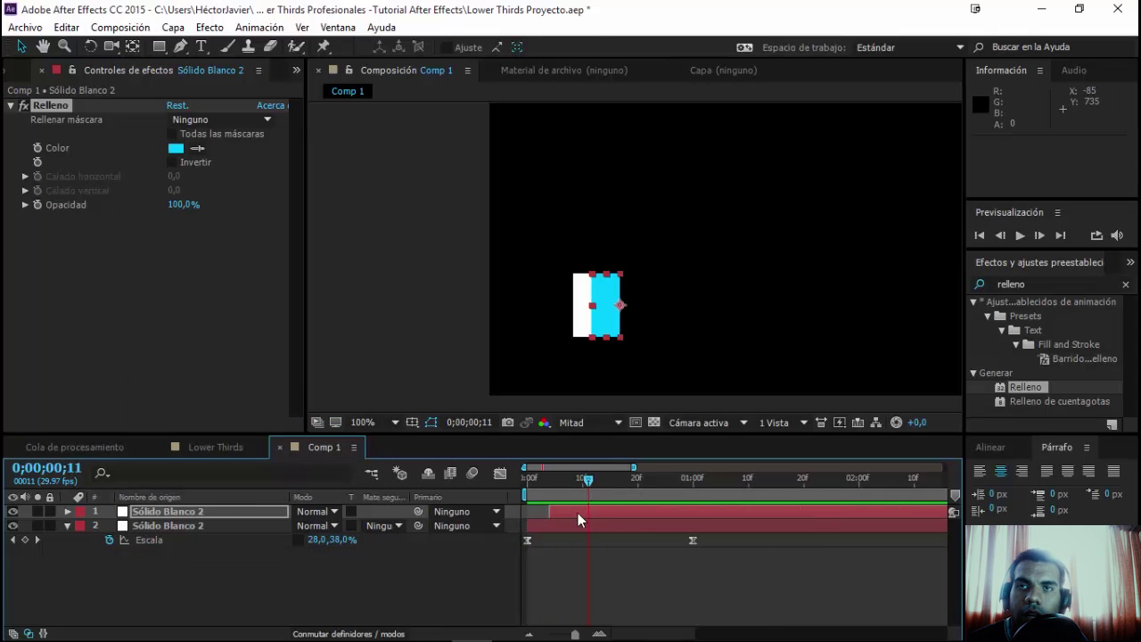
pyautogui.hotkey('ctrl', 'd')
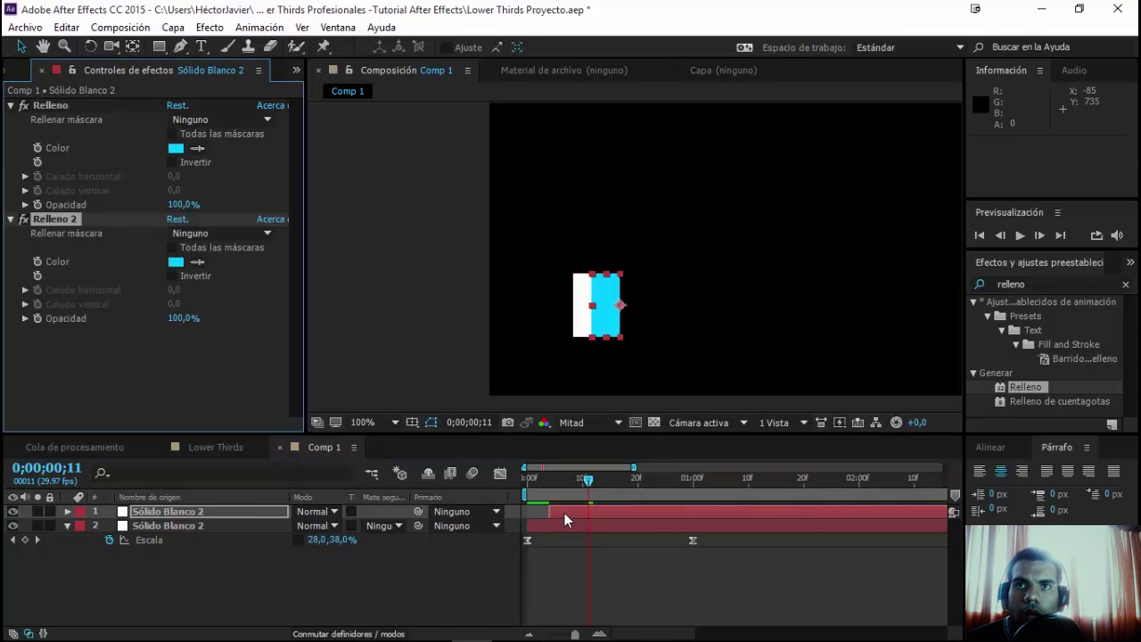
pyautogui.press('Delete')
pyautogui.click(564, 512)
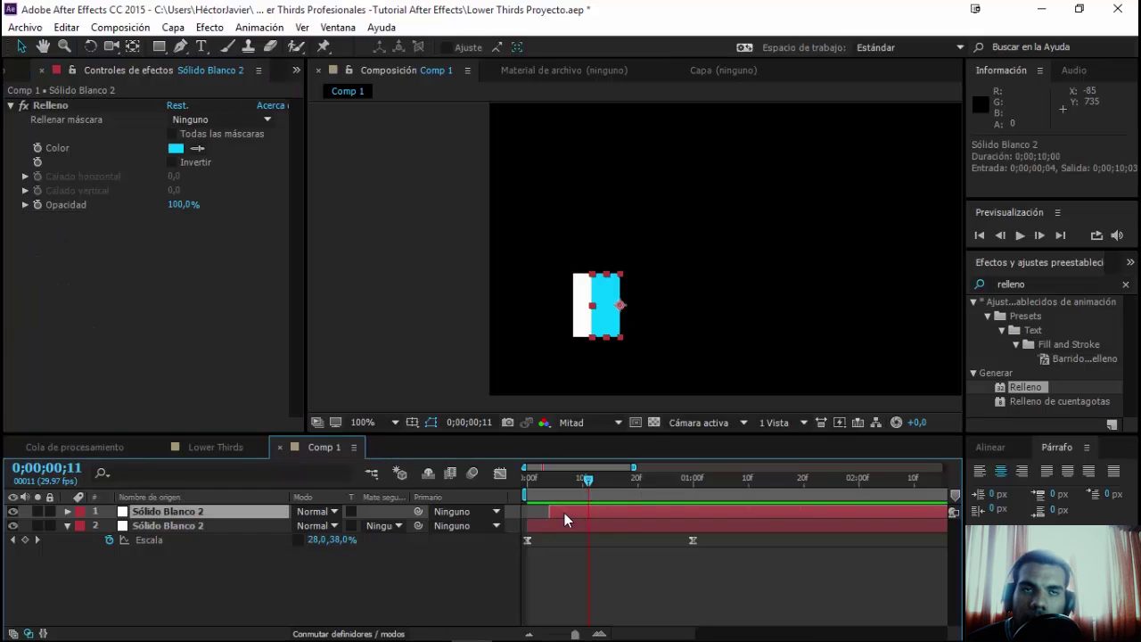
pyautogui.hotkey('ctrl', 'd')
pyautogui.moveTo(564, 513); pyautogui.dragTo(554, 499)
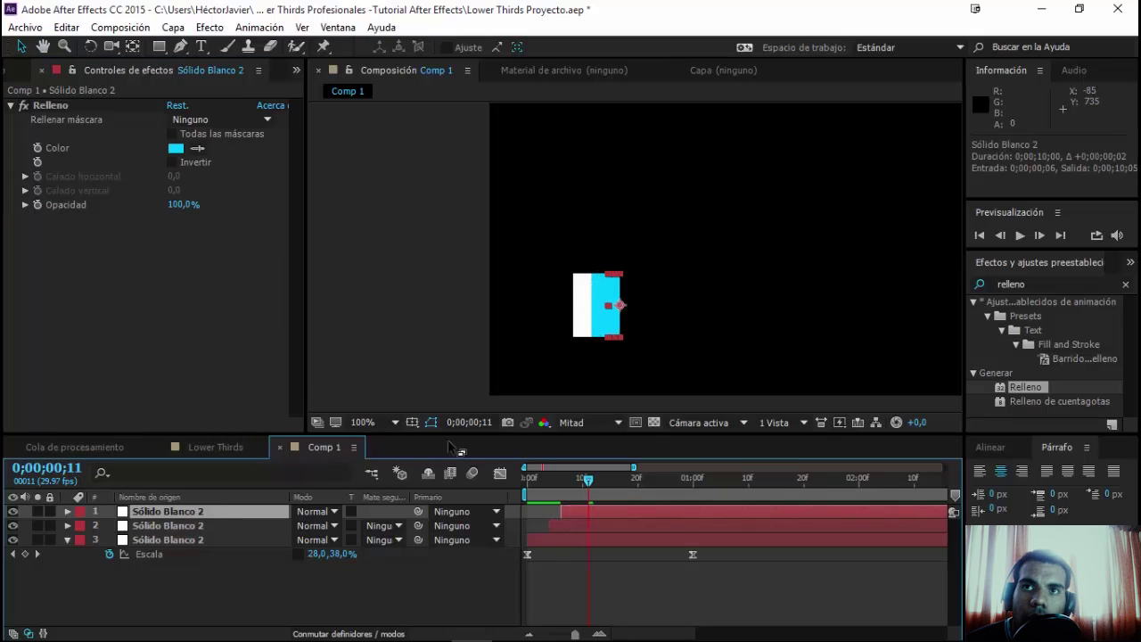
pyautogui.click(22, 106)
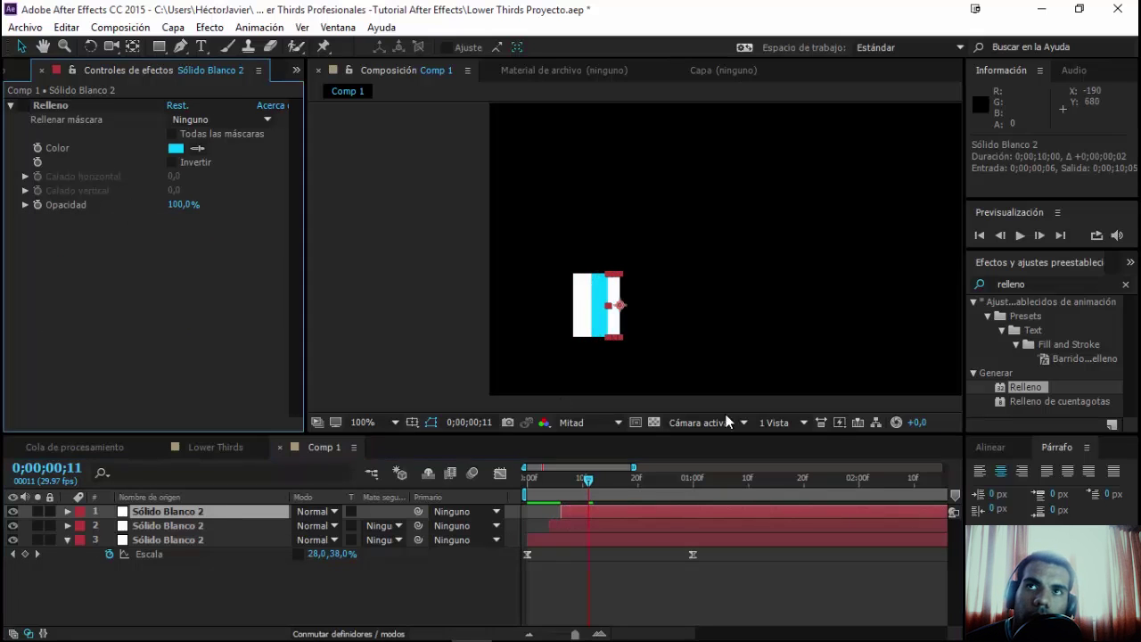
pyautogui.click(593, 484)
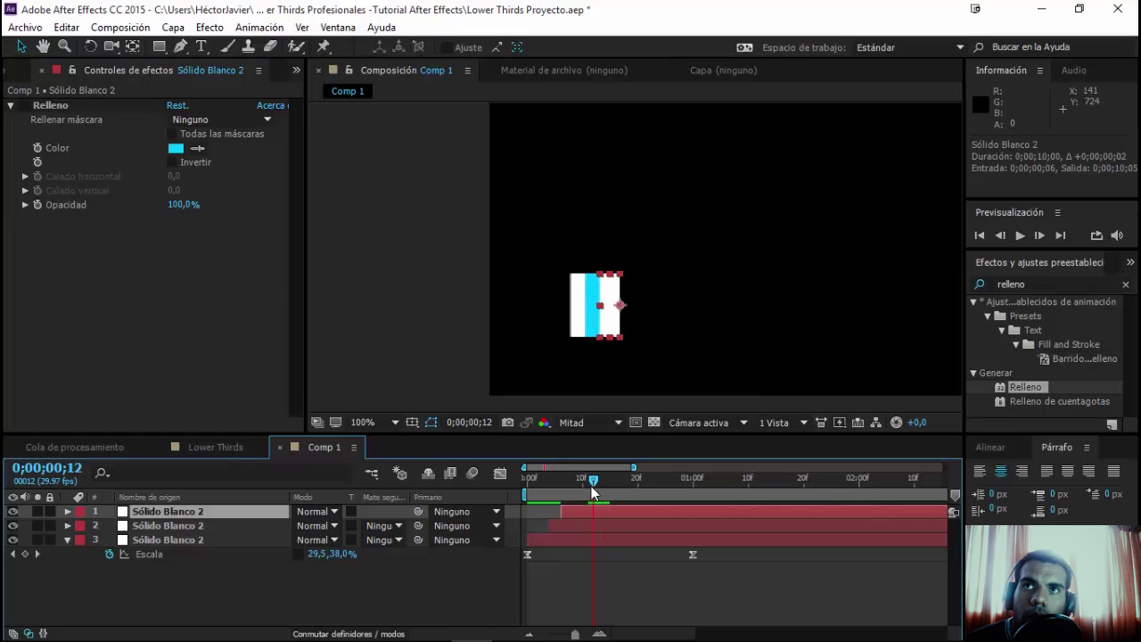
pyautogui.hotkey('ctrl', 'd')
pyautogui.moveTo(576, 511); pyautogui.dragTo(588, 511)
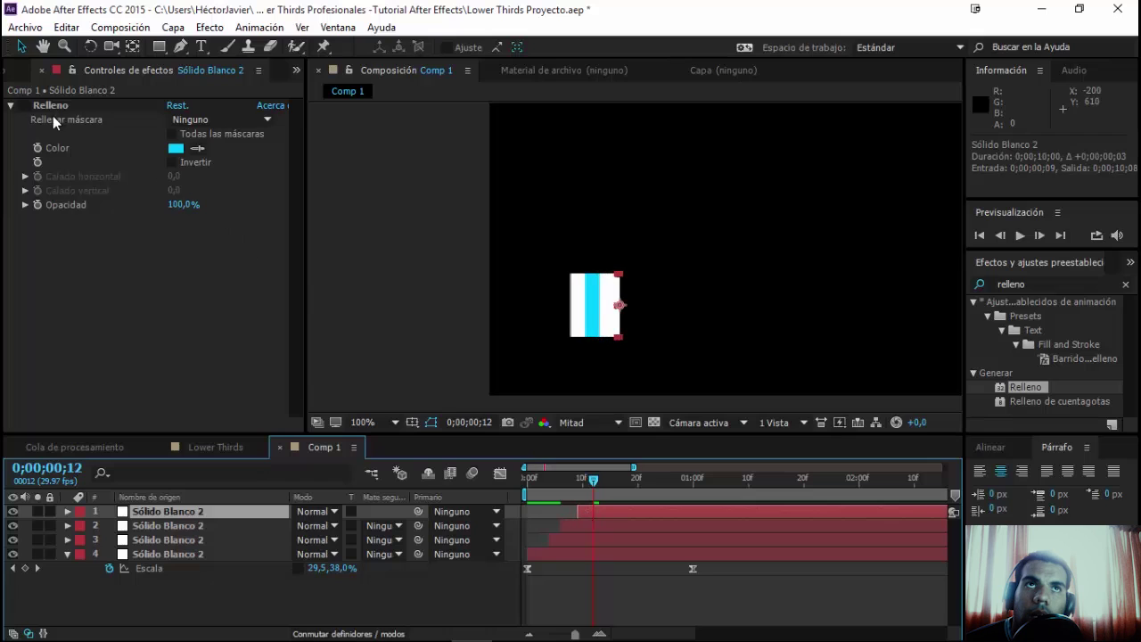
pyautogui.click(23, 104)
pyautogui.click(593, 486)
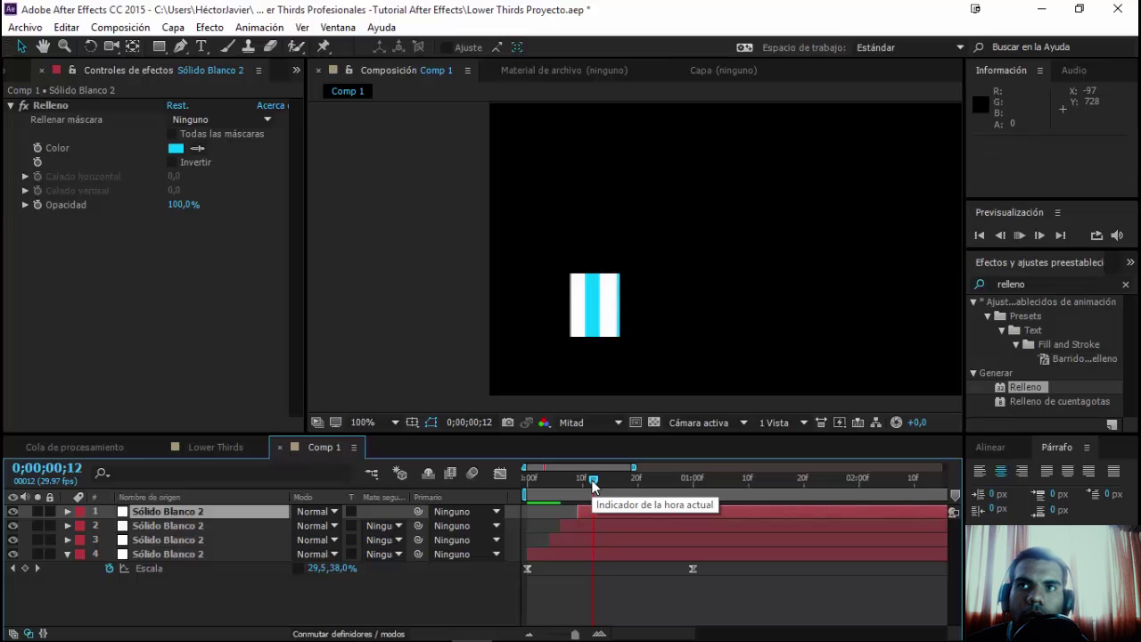
pyautogui.press('space')
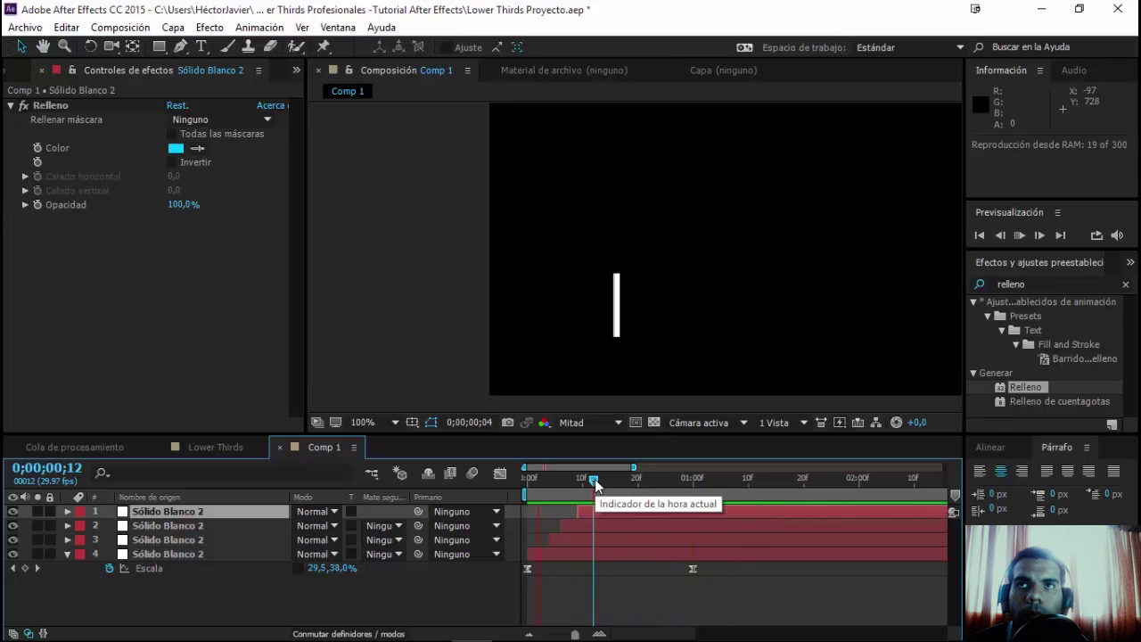
pyautogui.click(217, 445)
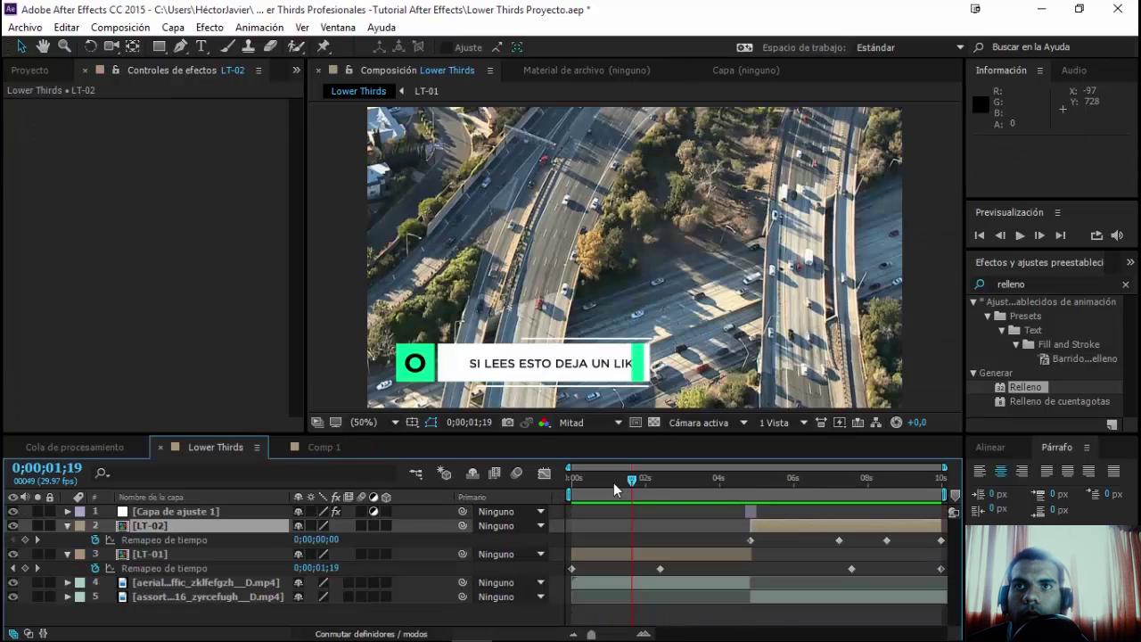
pyautogui.press('space')
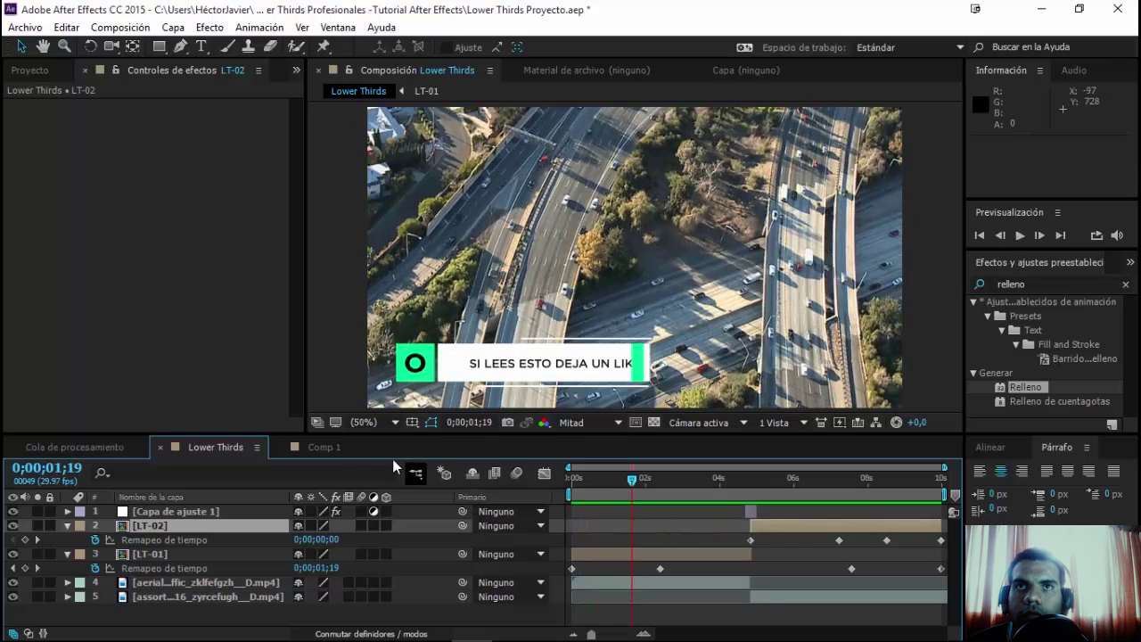
pyautogui.click(334, 451)
pyautogui.press('space')
pyautogui.click(596, 478)
pyautogui.moveTo(597, 478); pyautogui.dragTo(672, 481)
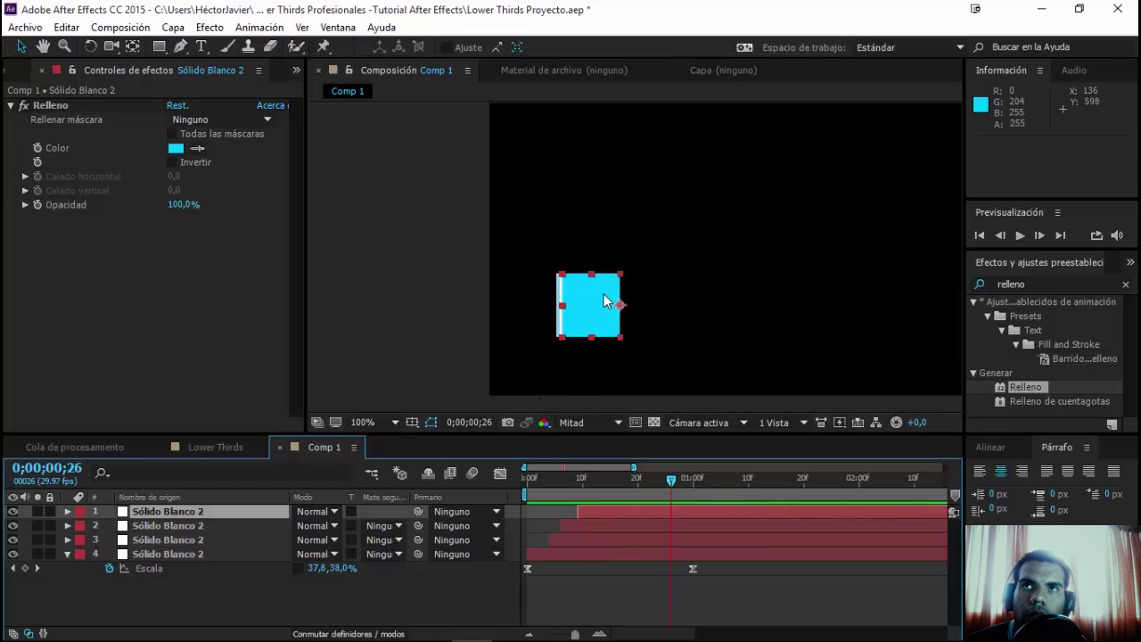
# - Collapse Scale, deselect all layers, and type a new JH text layer in the viewer
pyautogui.click(67, 554)
pyautogui.click(183, 582)
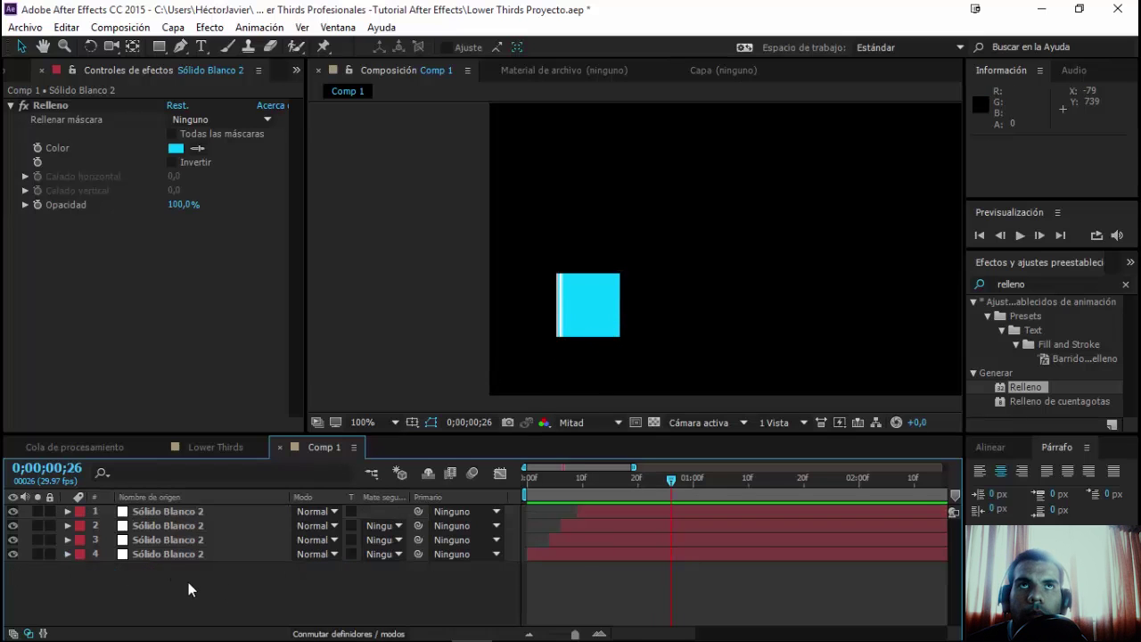
pyautogui.click(200, 46)
pyautogui.click(679, 192)
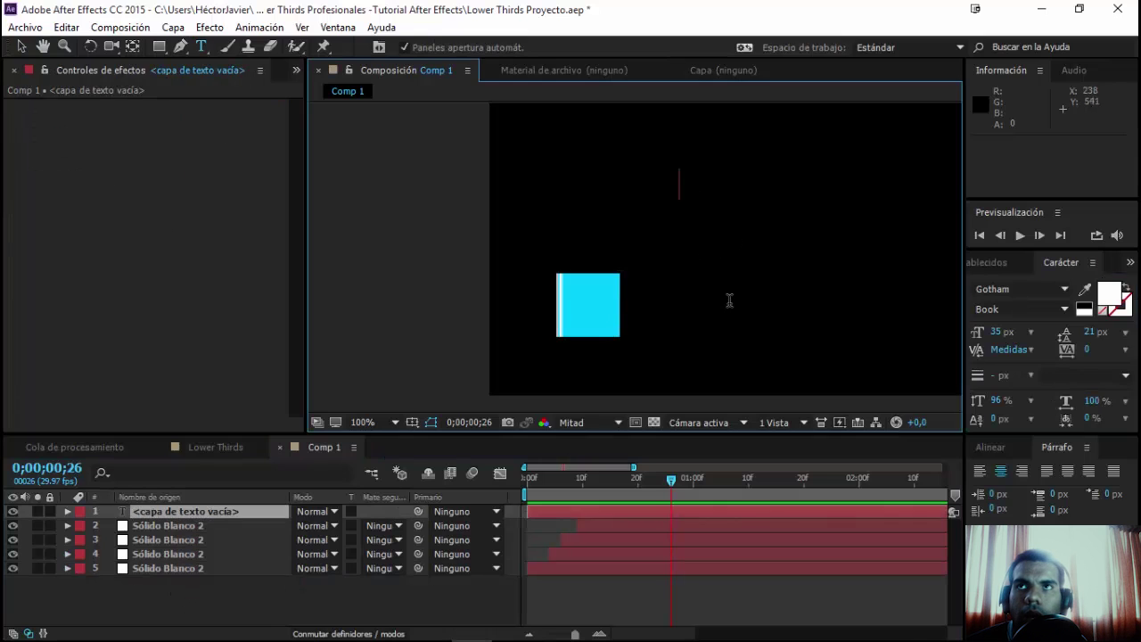
pyautogui.write('X')
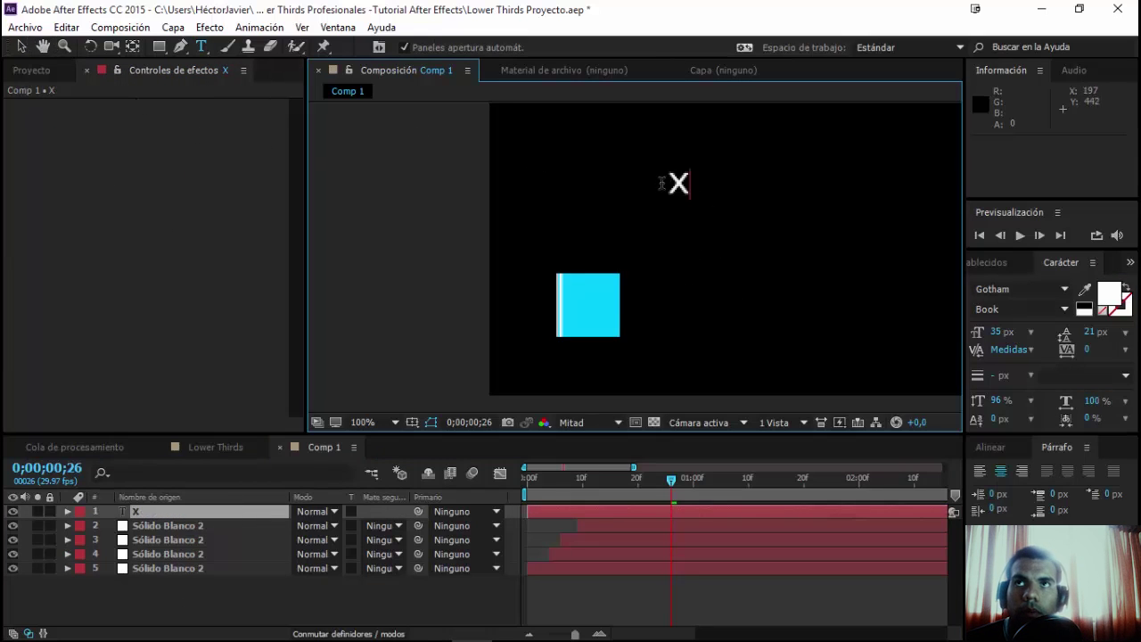
pyautogui.moveTo(689, 189); pyautogui.dragTo(635, 186)
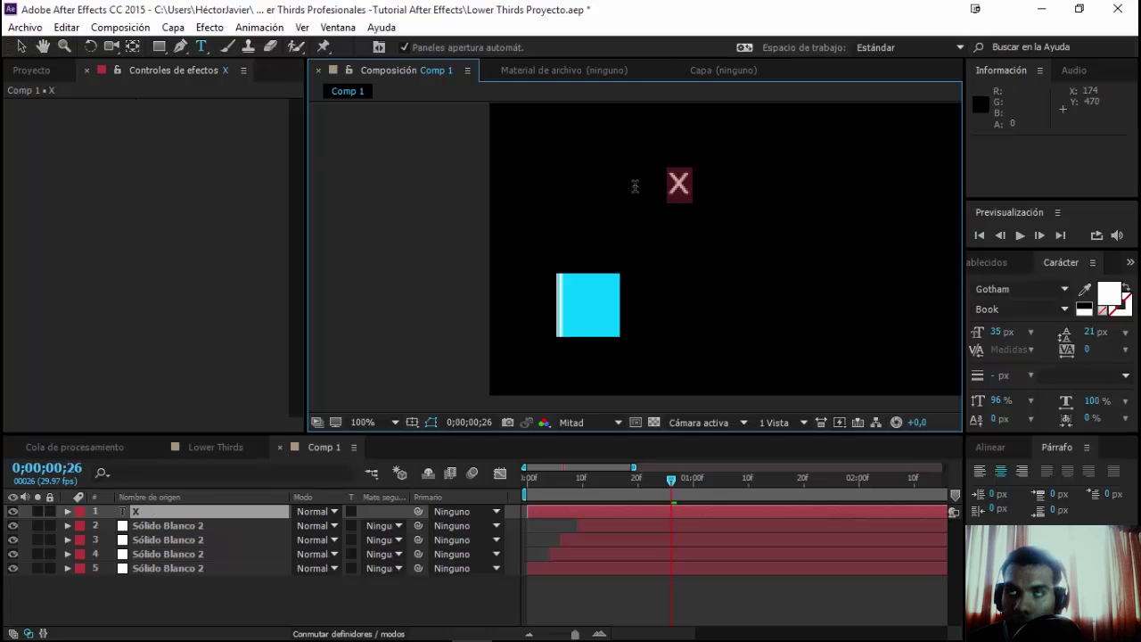
pyautogui.write('JH')
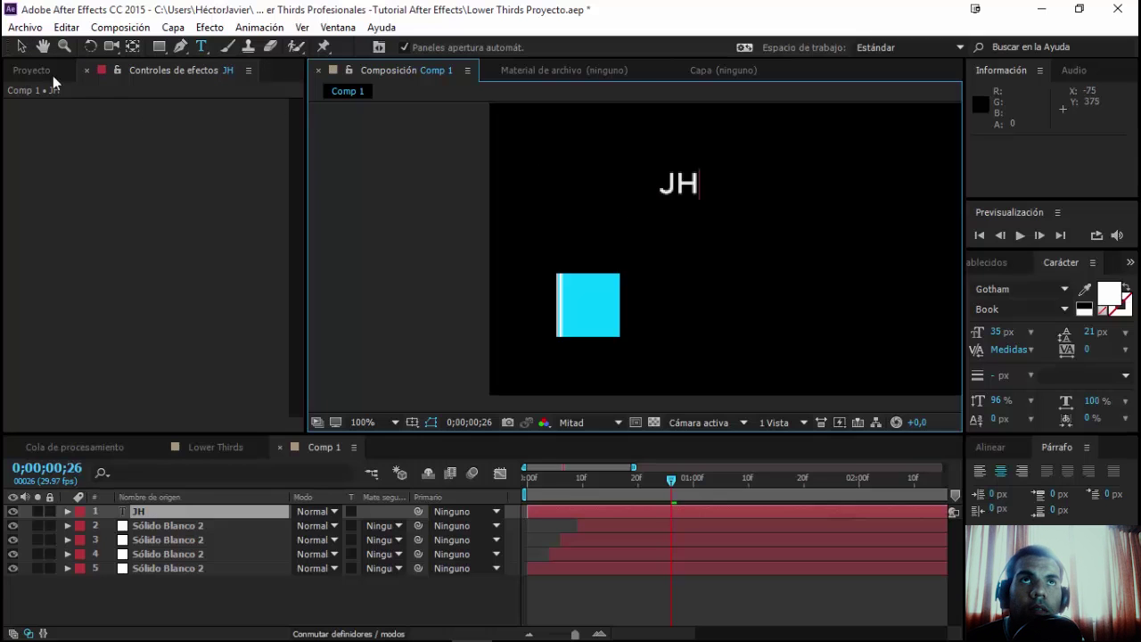
pyautogui.click(21, 46)
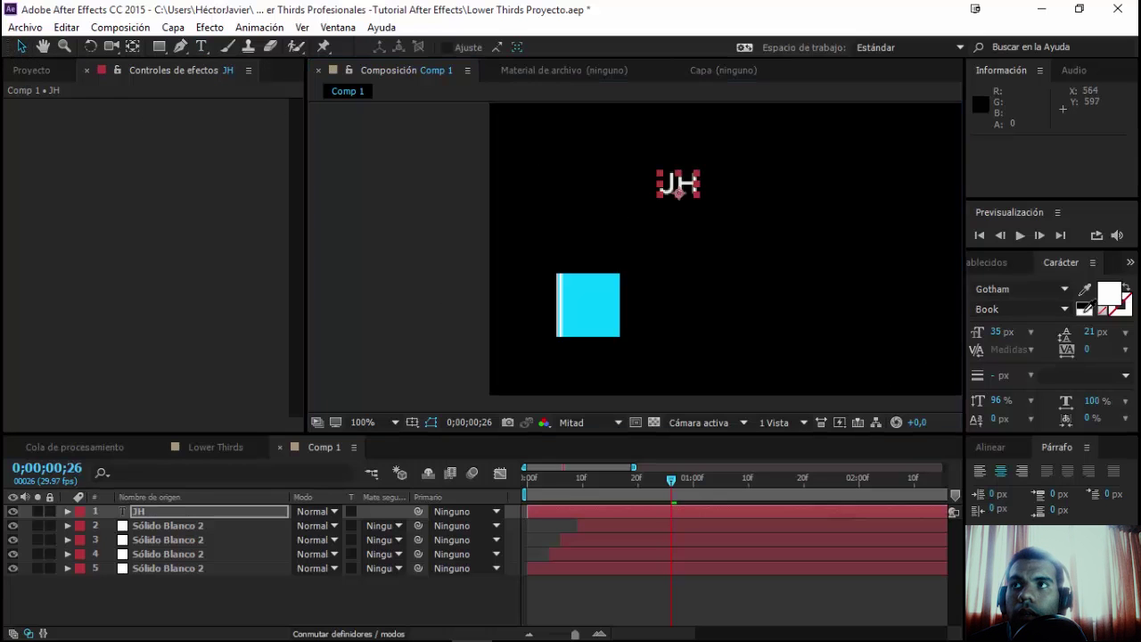
# - Move JH onto the cyan square, make it Gotham Bold, and centre it
pyautogui.moveTo(689, 189); pyautogui.dragTo(597, 305)
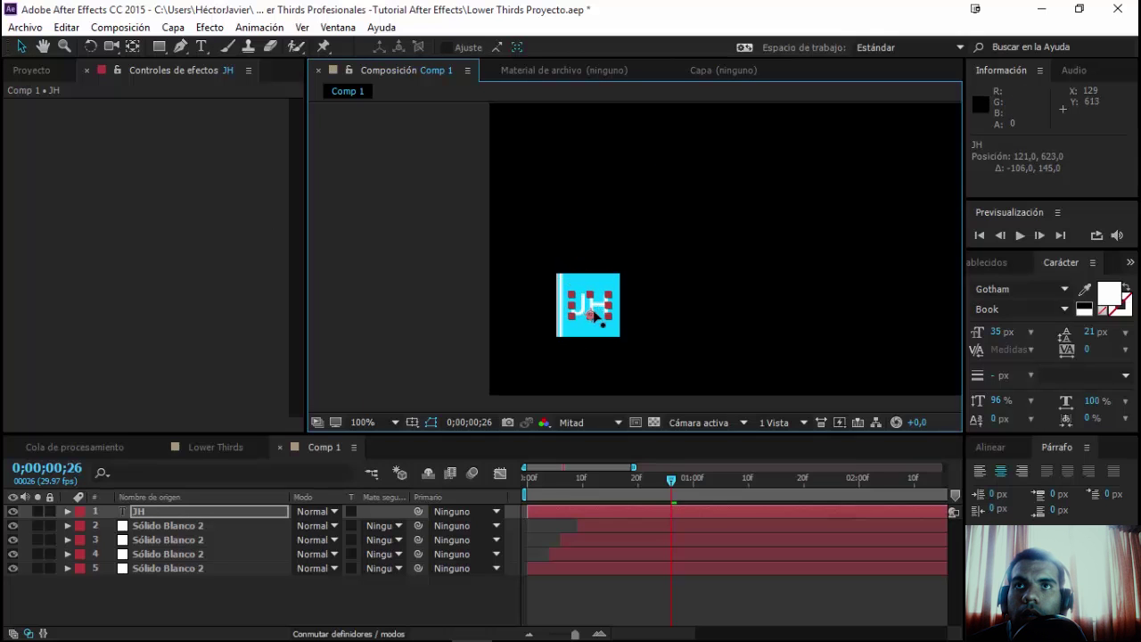
pyautogui.click(1064, 309)
pyautogui.click(1017, 515)
pyautogui.click(724, 590)
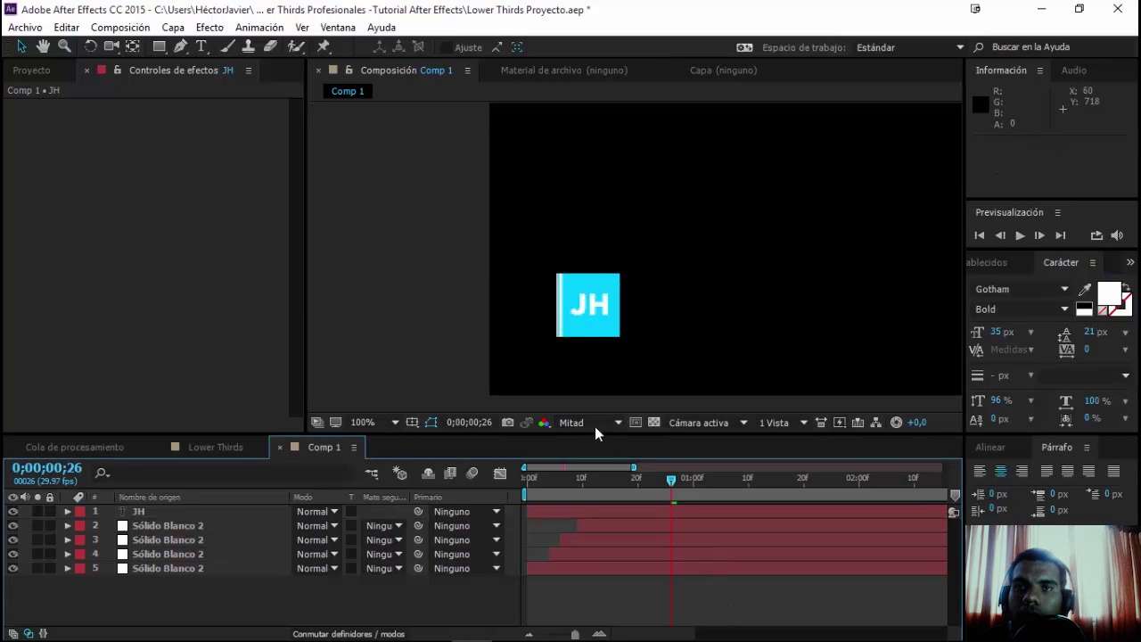
pyautogui.click(588, 511)
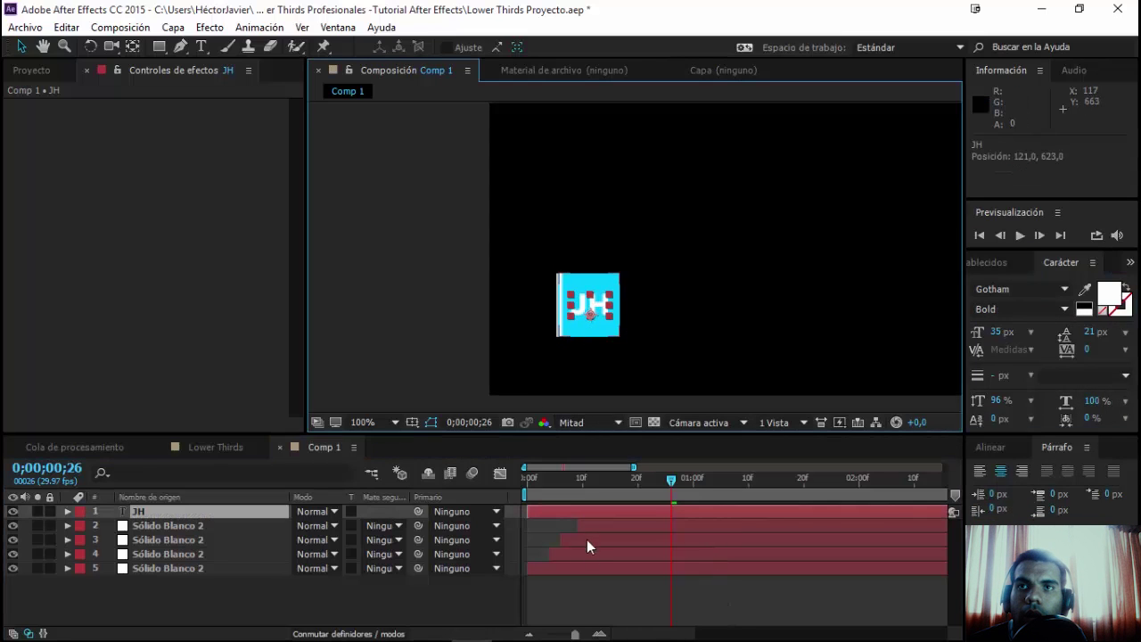
pyautogui.click(591, 596)
pyautogui.moveTo(602, 306); pyautogui.dragTo(601, 308)
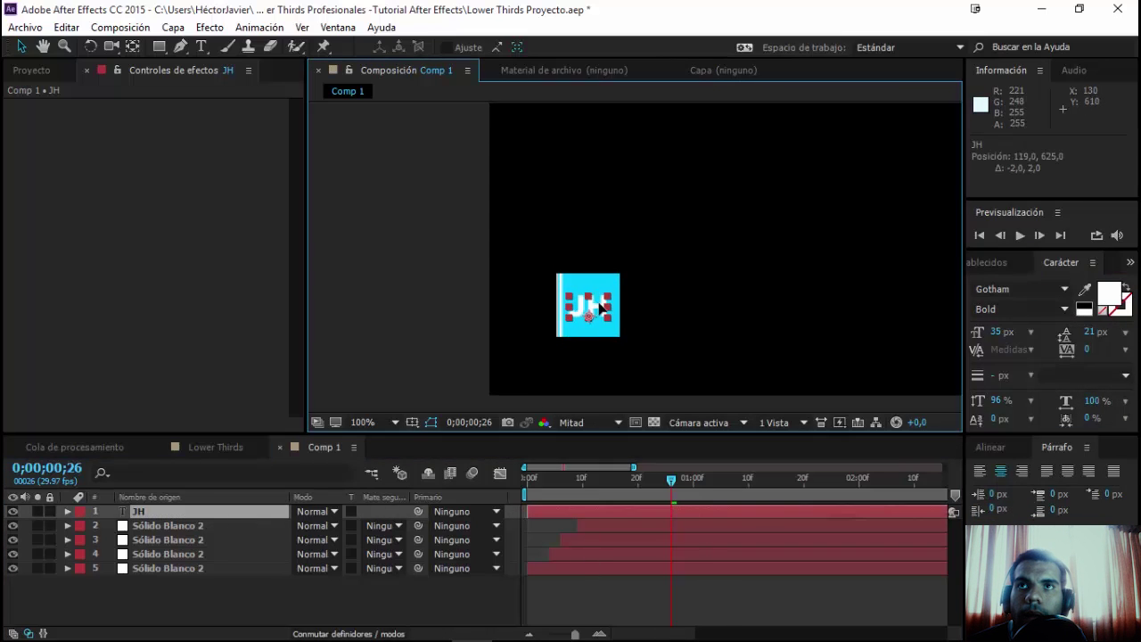
pyautogui.click(576, 590)
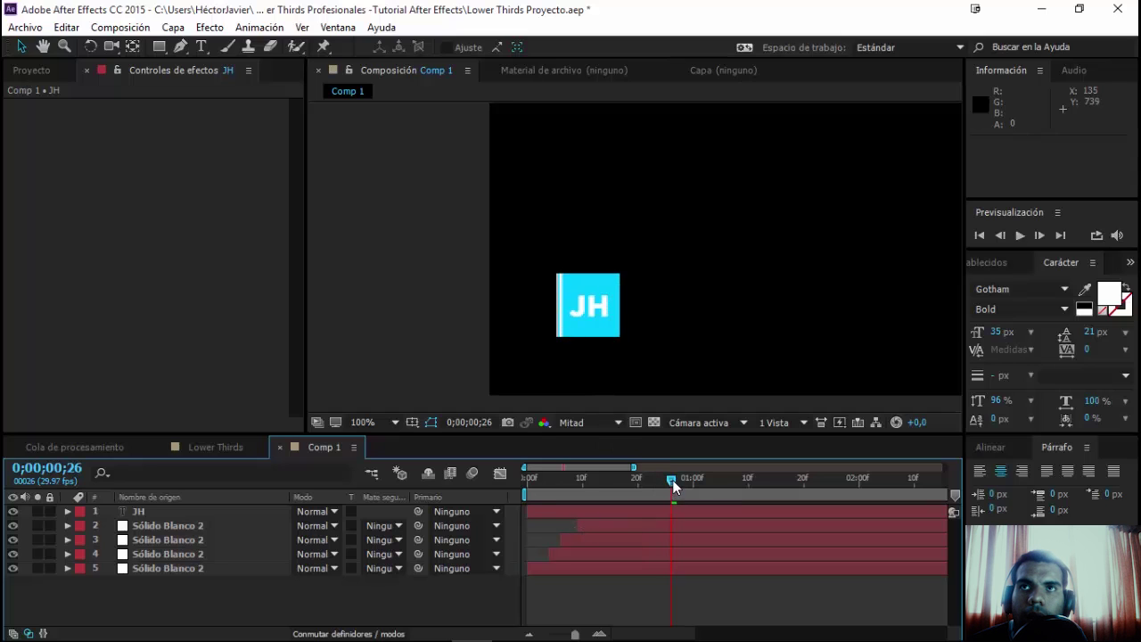
pyautogui.moveTo(672, 479); pyautogui.dragTo(649, 481)
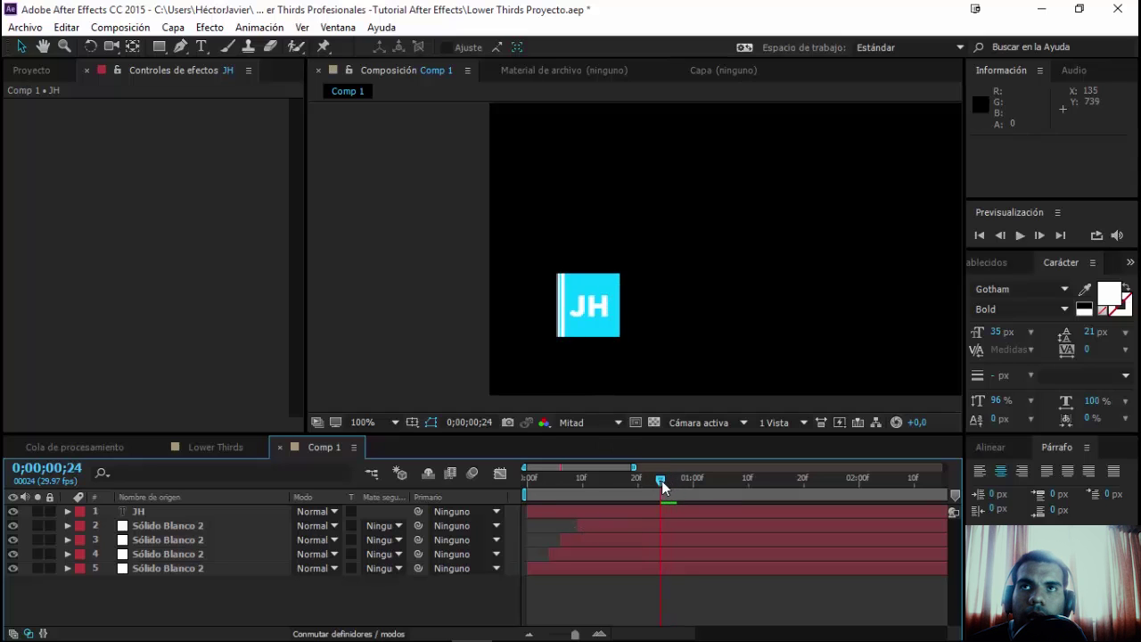
# - Give the cyan square's solid layer a blue (Azul) label
pyautogui.click(586, 525)
pyautogui.moveTo(647, 481)
pyautogui.mouseDown()
pyautogui.moveTo(605, 499)
pyautogui.moveTo(704, 513)
pyautogui.mouseUp()
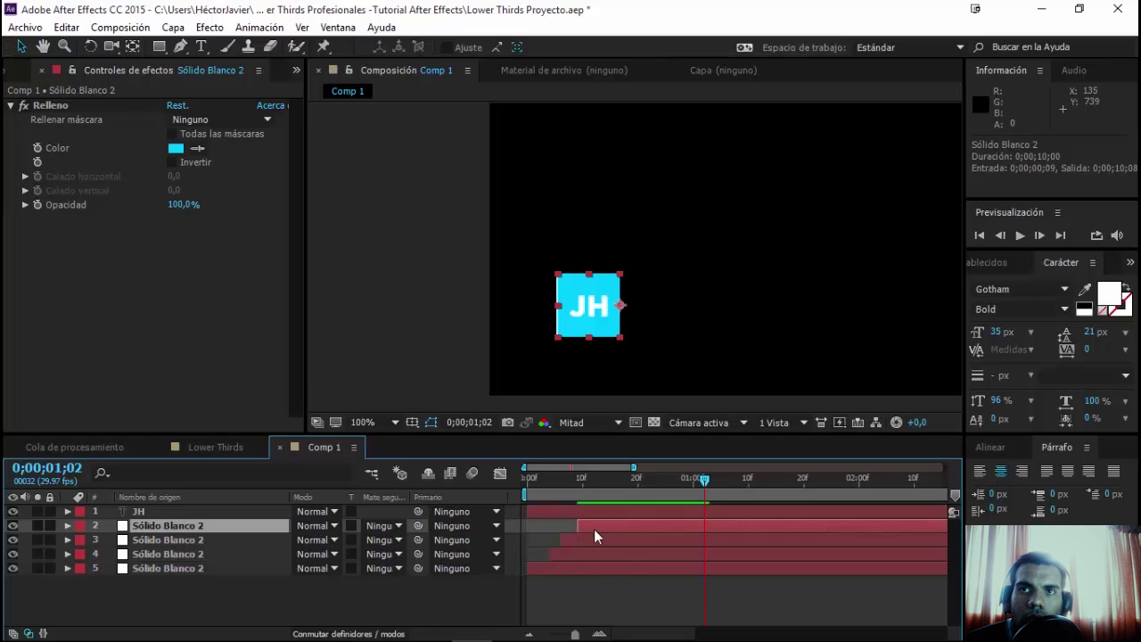
pyautogui.click(79, 525)
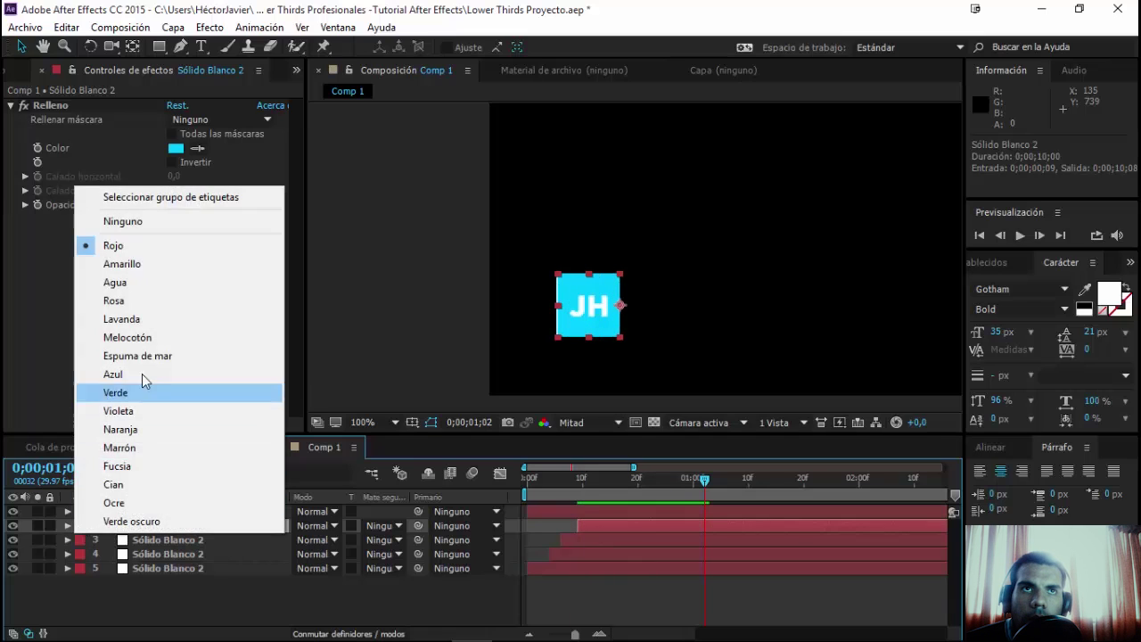
pyautogui.click(133, 375)
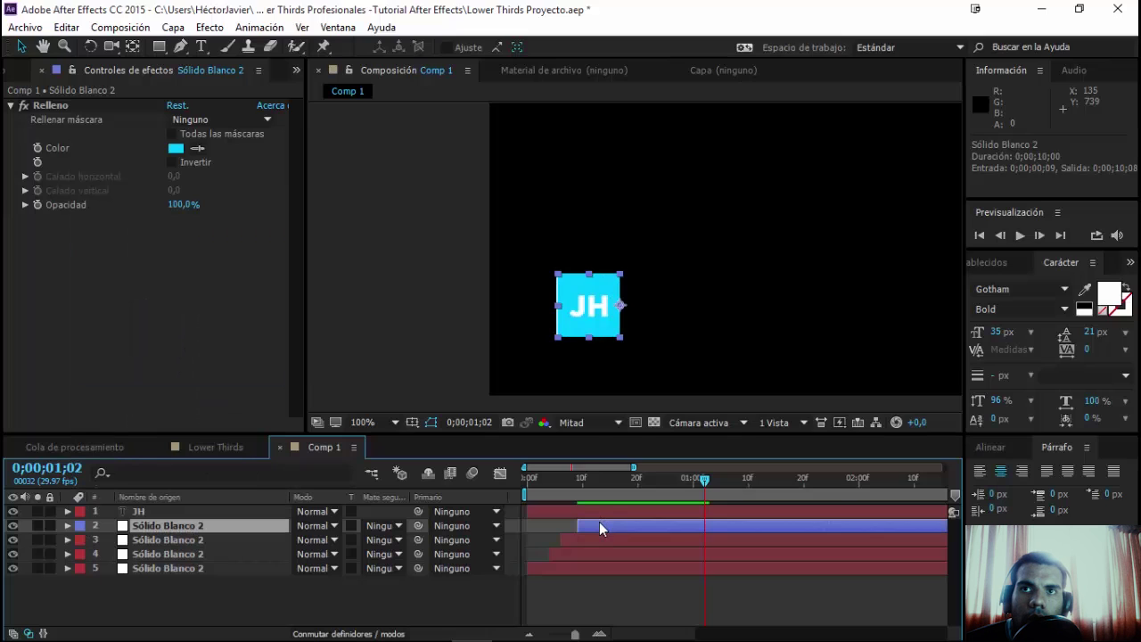
# - Duplicate the blue solid and place the copy above the JH text layer
pyautogui.hotkey('ctrl', 'd')
pyautogui.moveTo(597, 524); pyautogui.dragTo(604, 509)
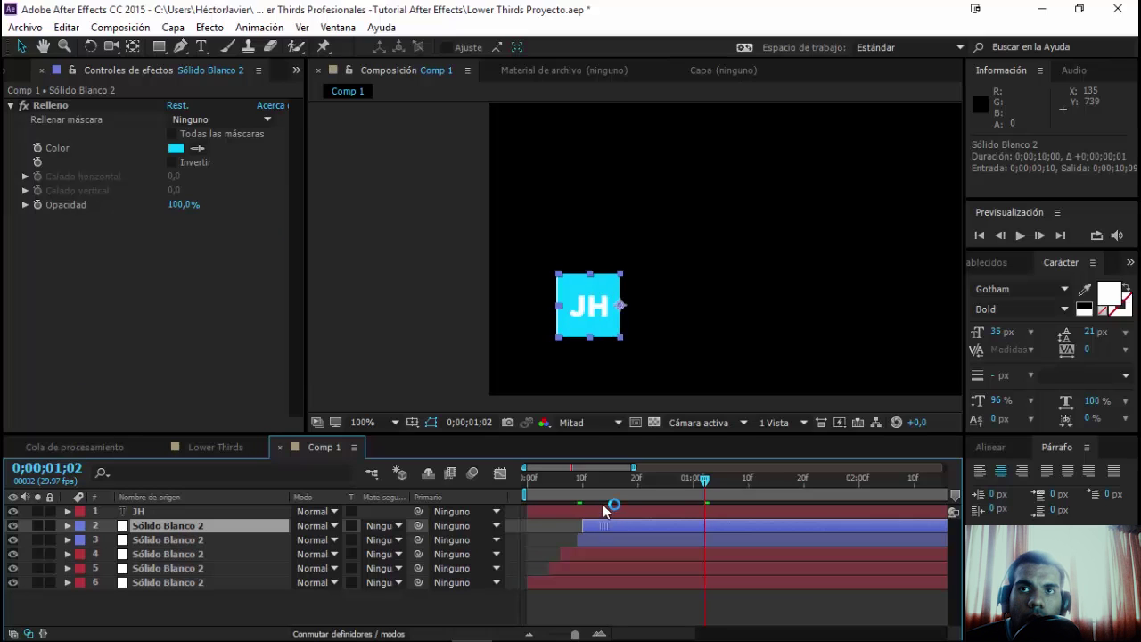
pyautogui.moveTo(158, 526); pyautogui.dragTo(152, 511)
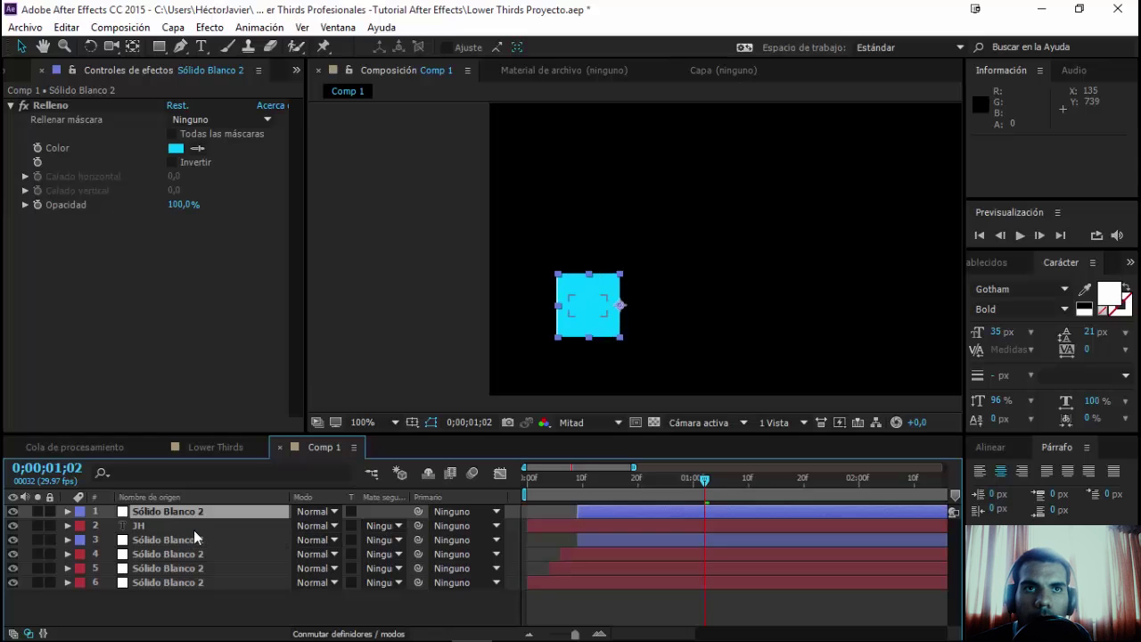
pyautogui.click(194, 529)
pyautogui.click(373, 526)
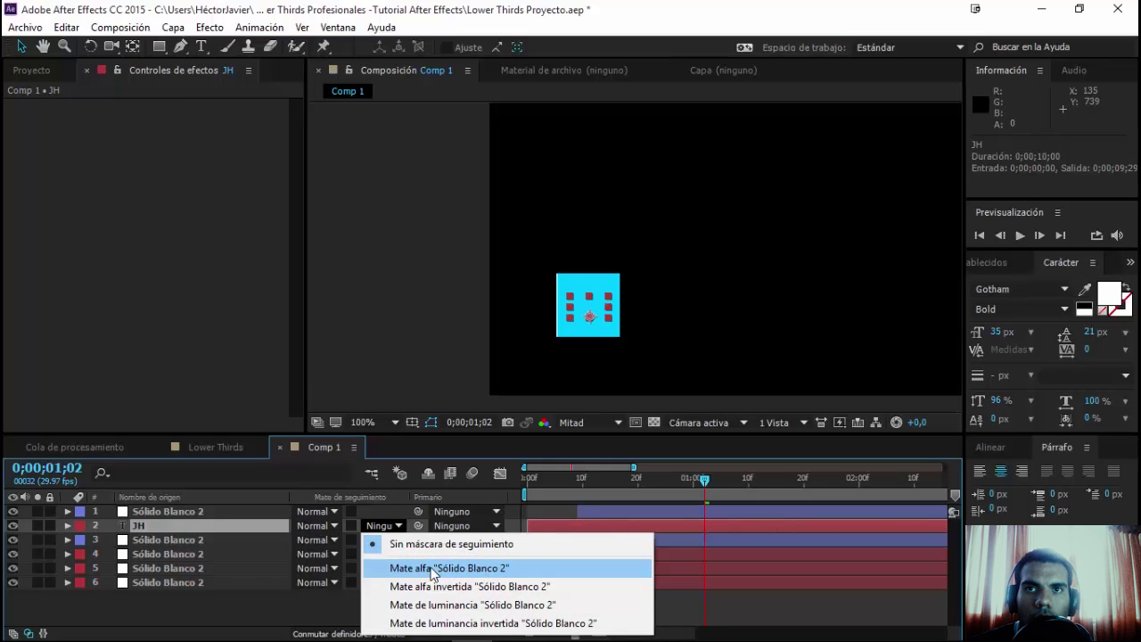
# - Make the solid above JH its Alpha Matte and scrub the reveal to check it
pyautogui.click(471, 573)
pyautogui.moveTo(703, 482); pyautogui.dragTo(659, 485)
pyautogui.press('F2')
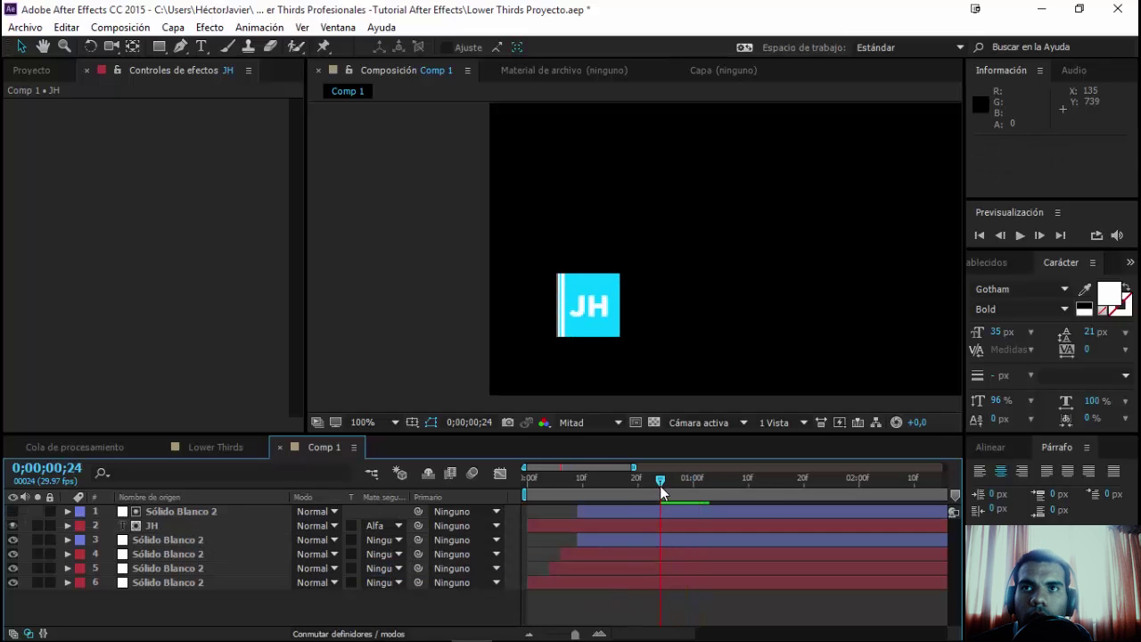
pyautogui.moveTo(656, 483); pyautogui.dragTo(605, 490)
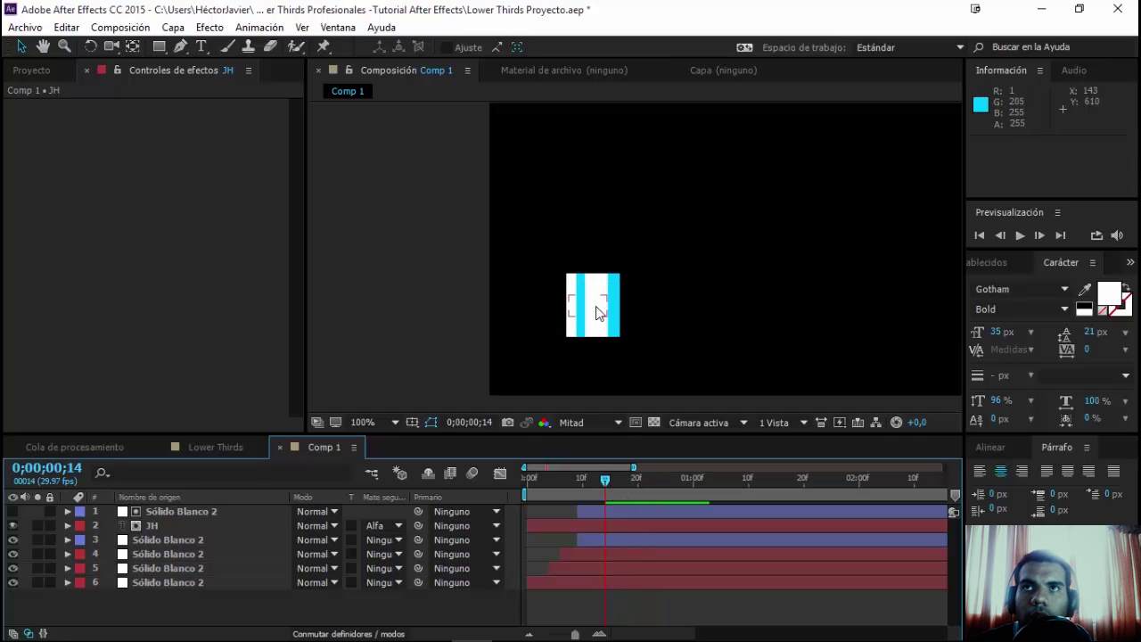
pyautogui.moveTo(605, 481)
pyautogui.mouseDown()
pyautogui.moveTo(556, 485)
pyautogui.moveTo(683, 496)
pyautogui.mouseUp()
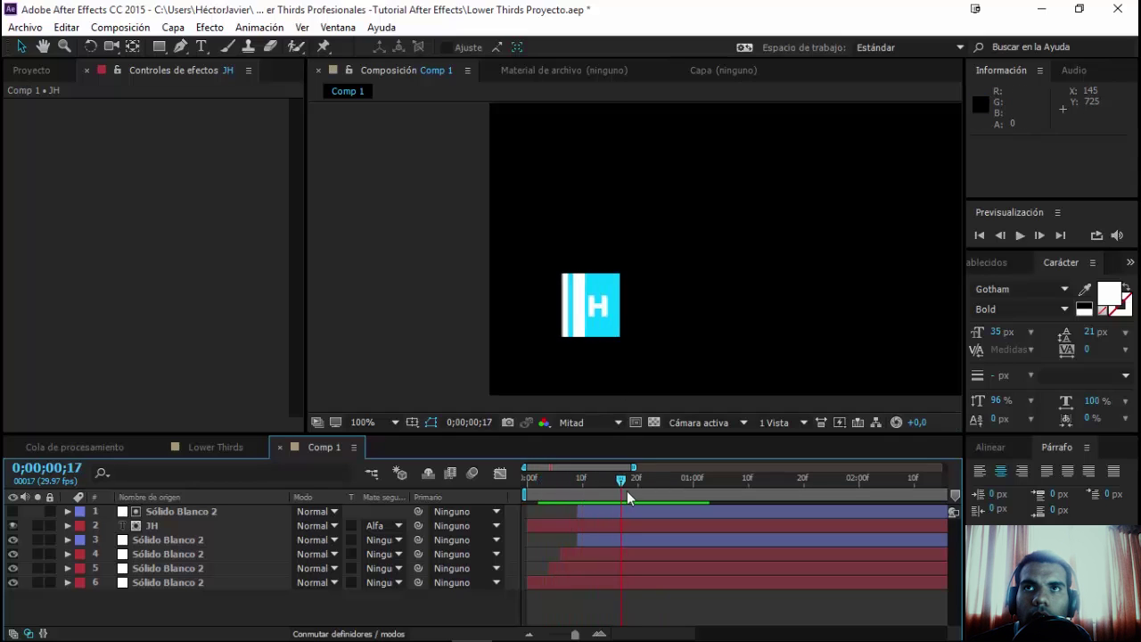
pyautogui.moveTo(682, 497); pyautogui.dragTo(775, 501)
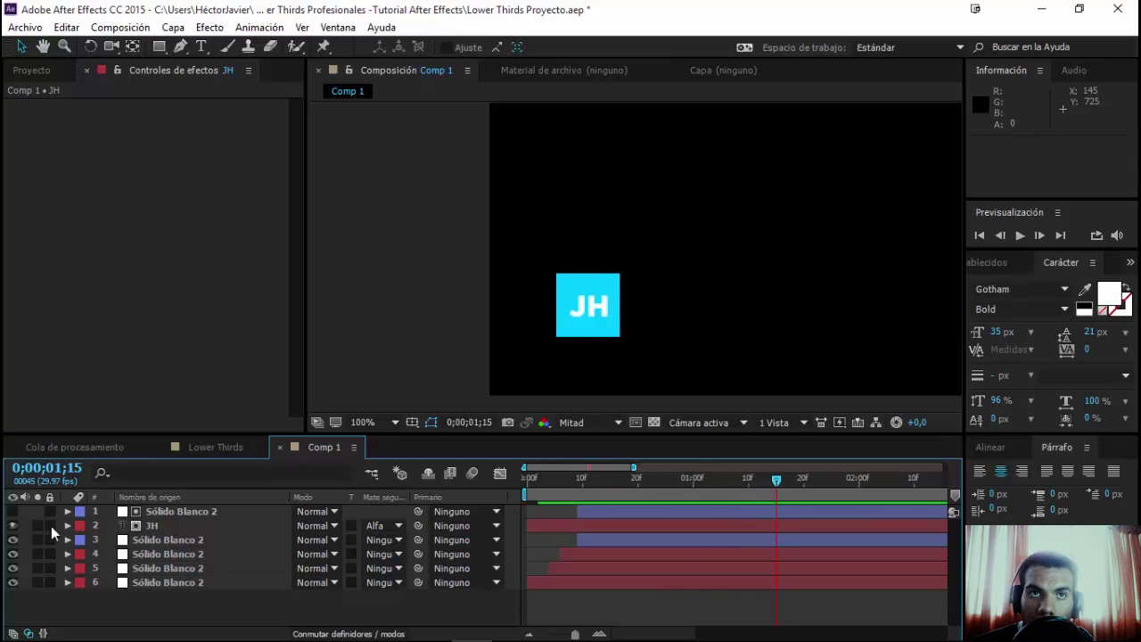
# - Rename the top solid layer to 'caja revelador'
pyautogui.click(203, 510)
pyautogui.press('Return')
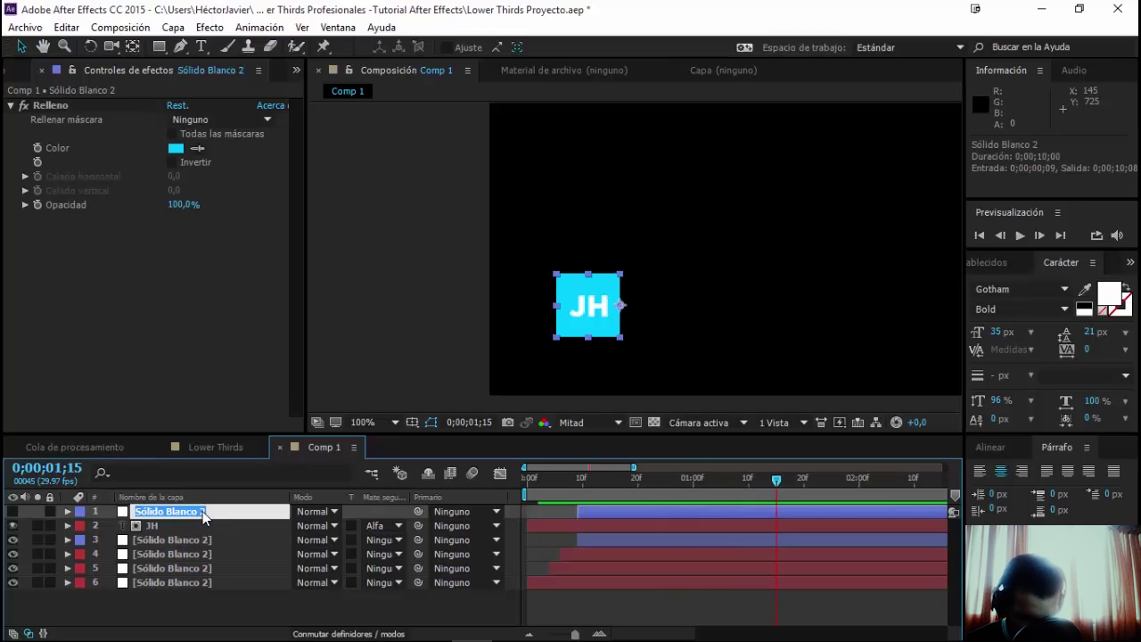
pyautogui.write('caja reve')
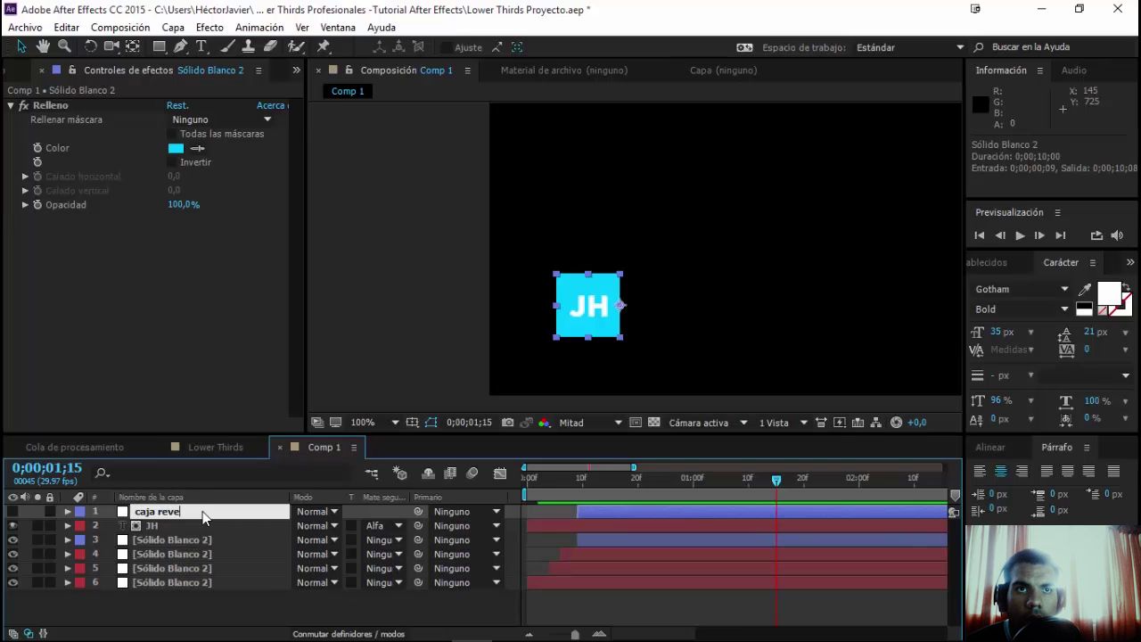
pyautogui.write('lador')
pyautogui.press('Return')
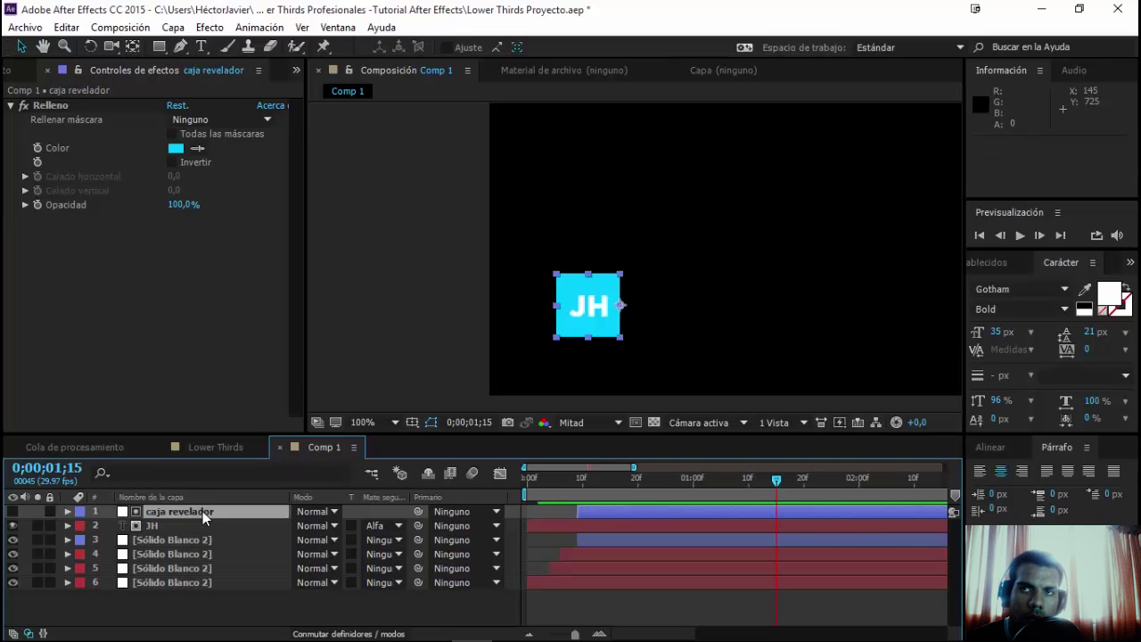
pyautogui.moveTo(590, 480); pyautogui.dragTo(649, 500)
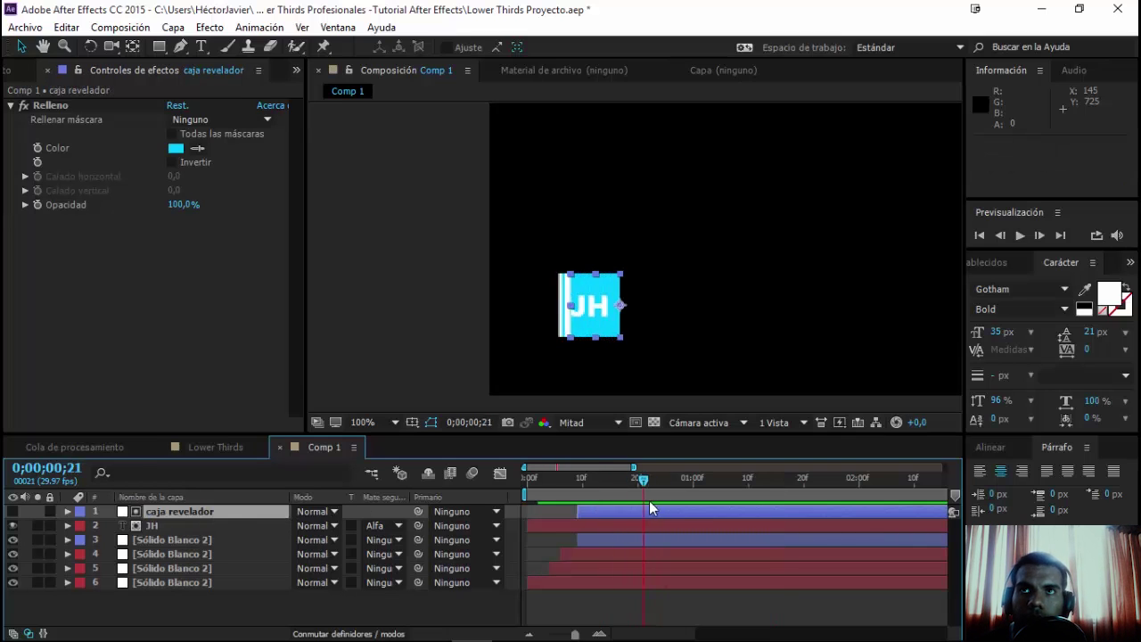
pyautogui.press('space')
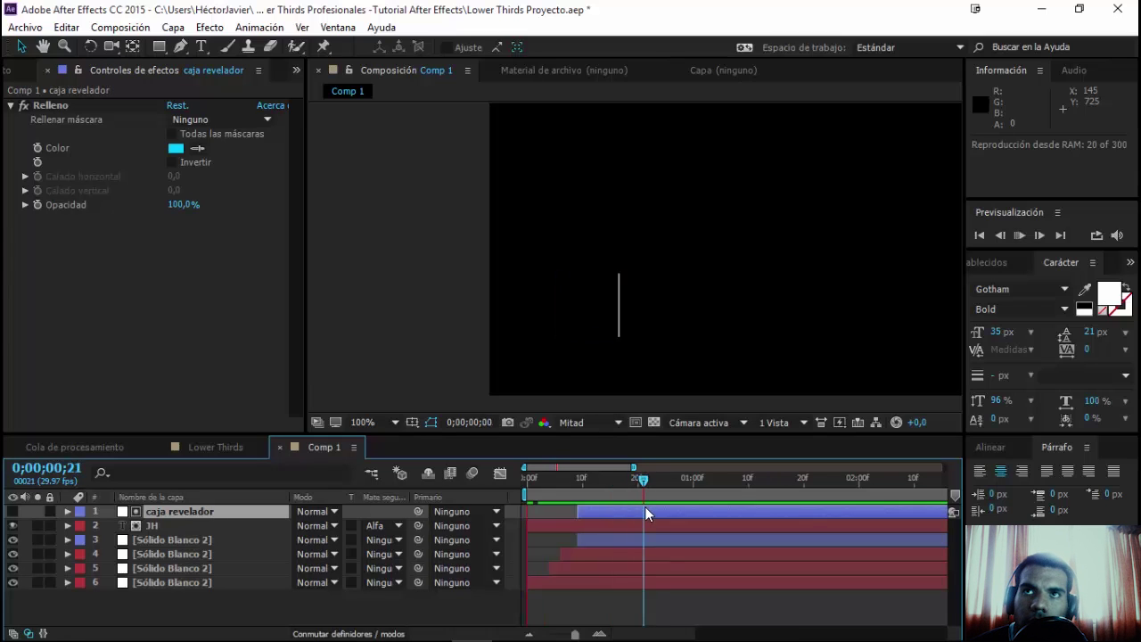
pyautogui.click(635, 481)
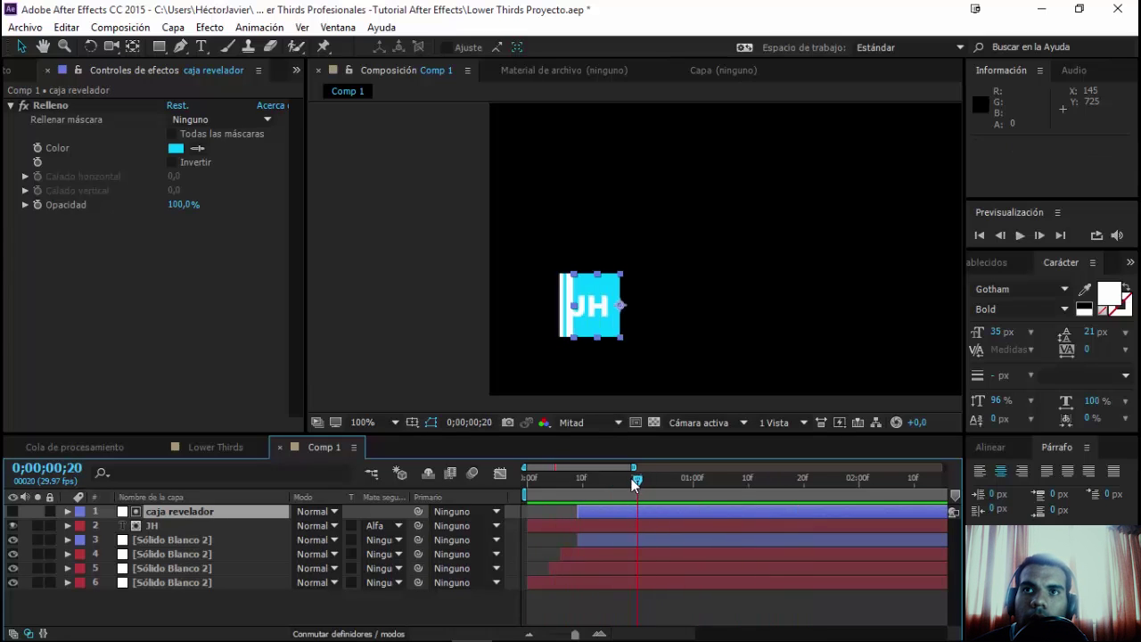
pyautogui.moveTo(580, 480); pyautogui.dragTo(575, 481)
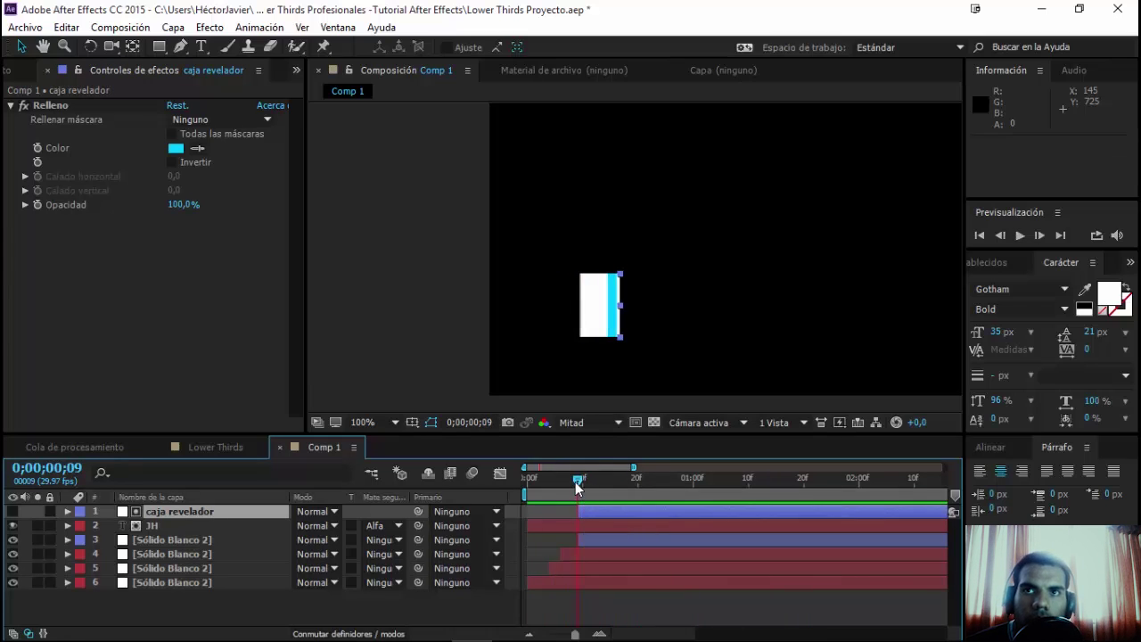
pyautogui.click(592, 528)
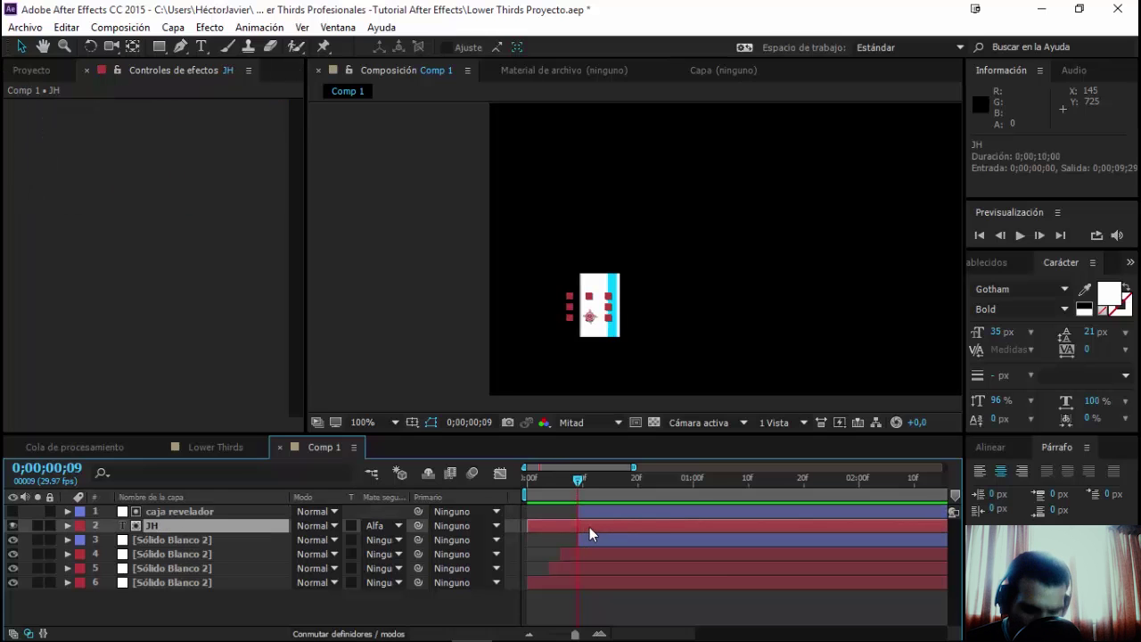
# - Rename the JH layer to 'logo'
pyautogui.press('p')
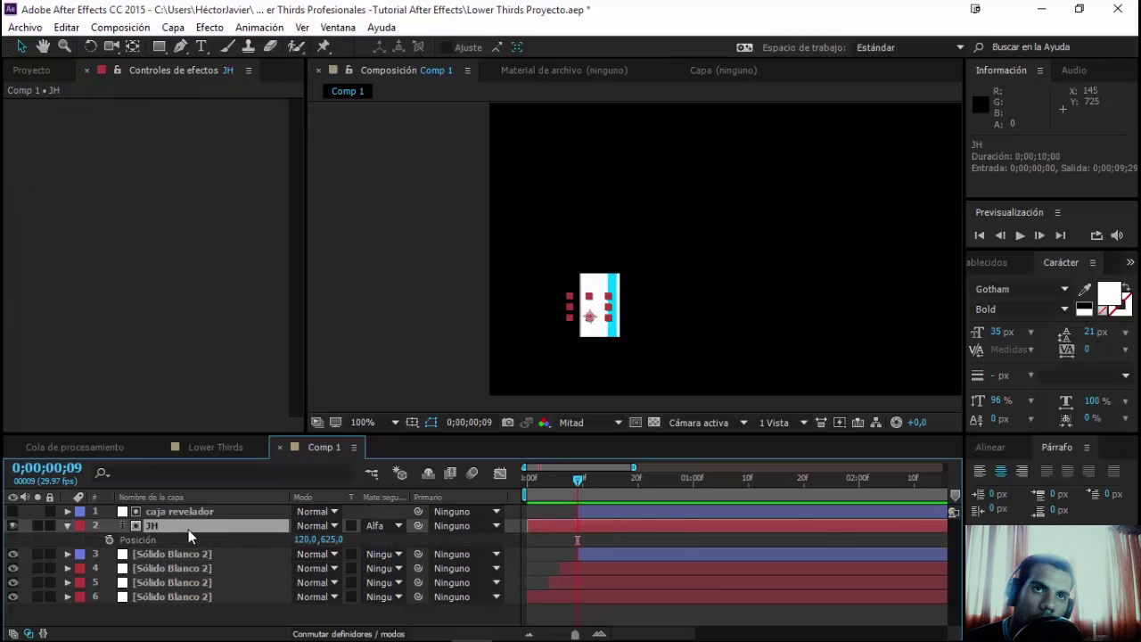
pyautogui.press('Return')
pyautogui.write('logo')
pyautogui.press('Return')
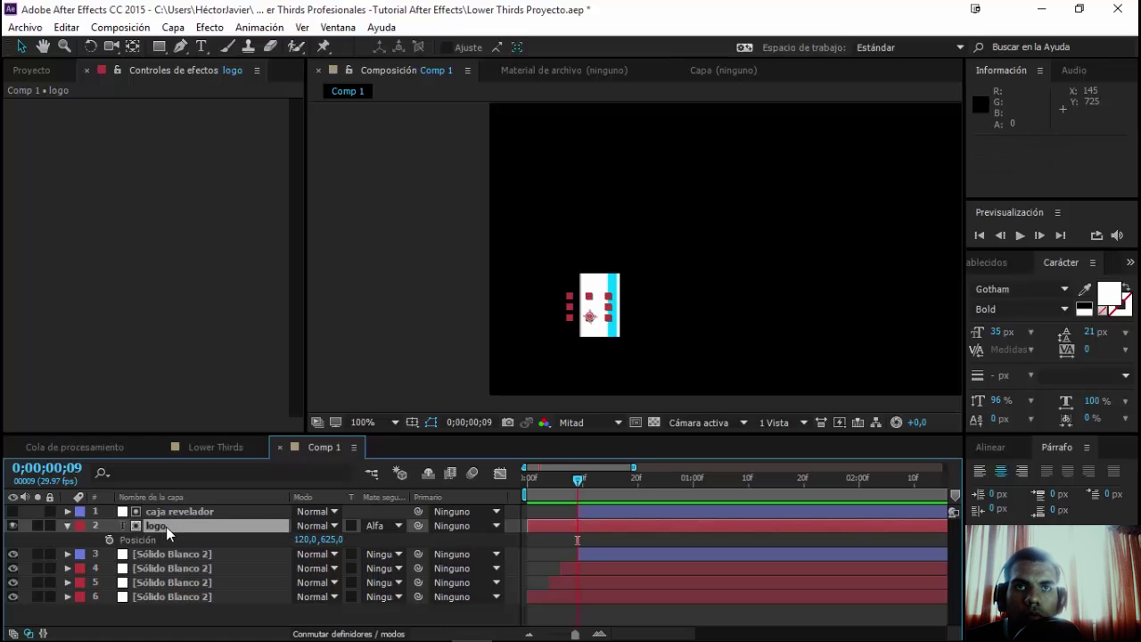
# - Keyframe the logo's Position from X 69 at frame 9 to X 120 near one second
pyautogui.click(109, 539)
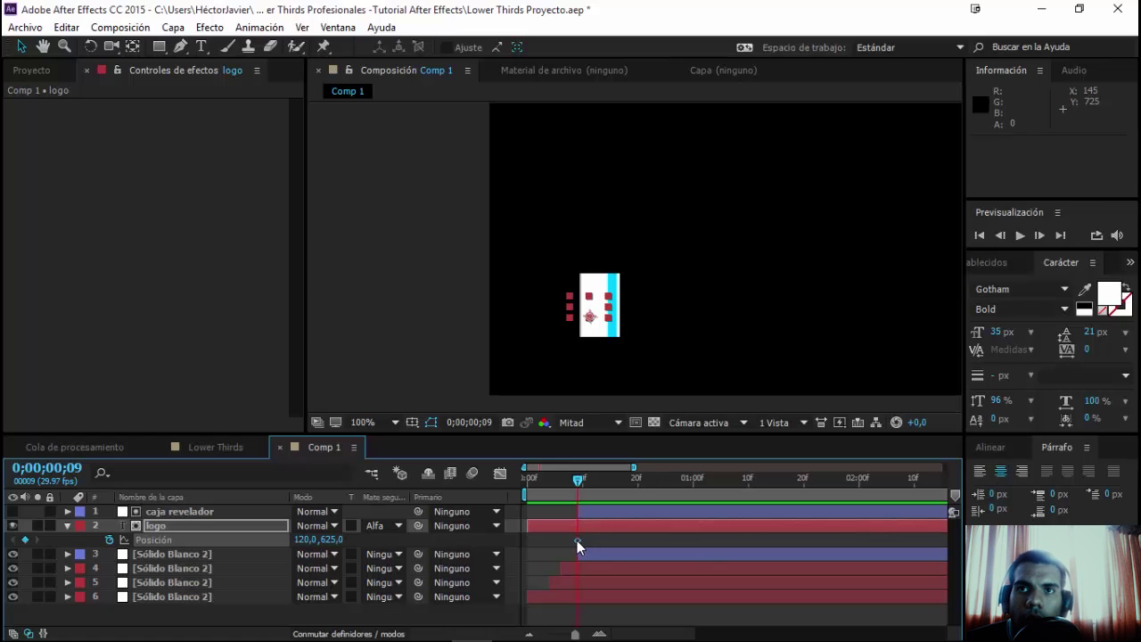
pyautogui.moveTo(578, 539); pyautogui.dragTo(693, 539)
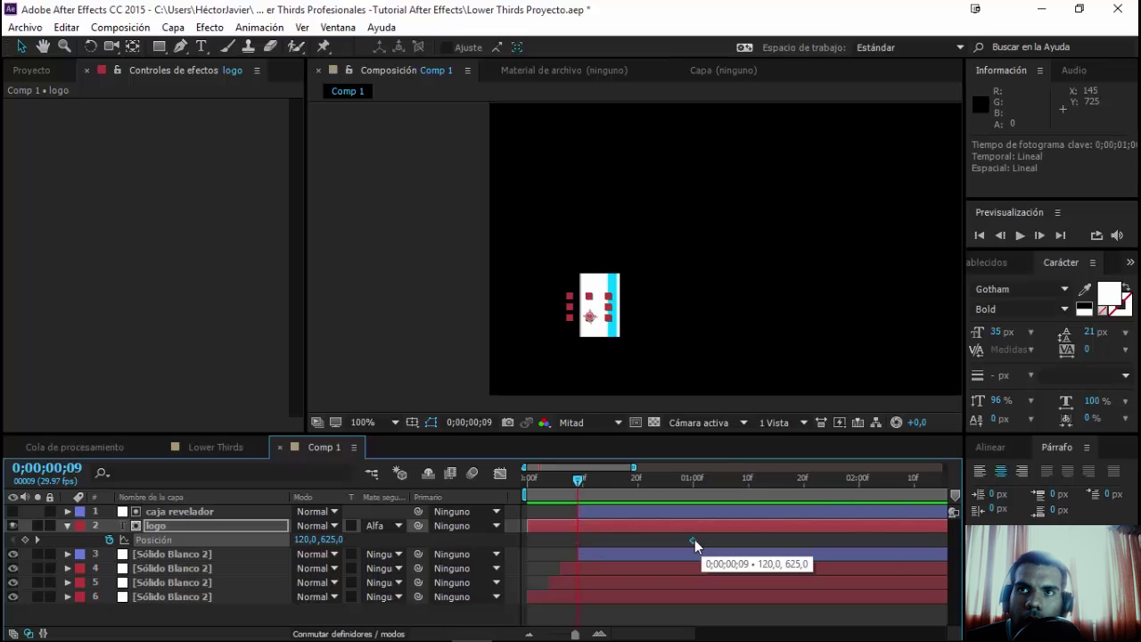
pyautogui.press('-')
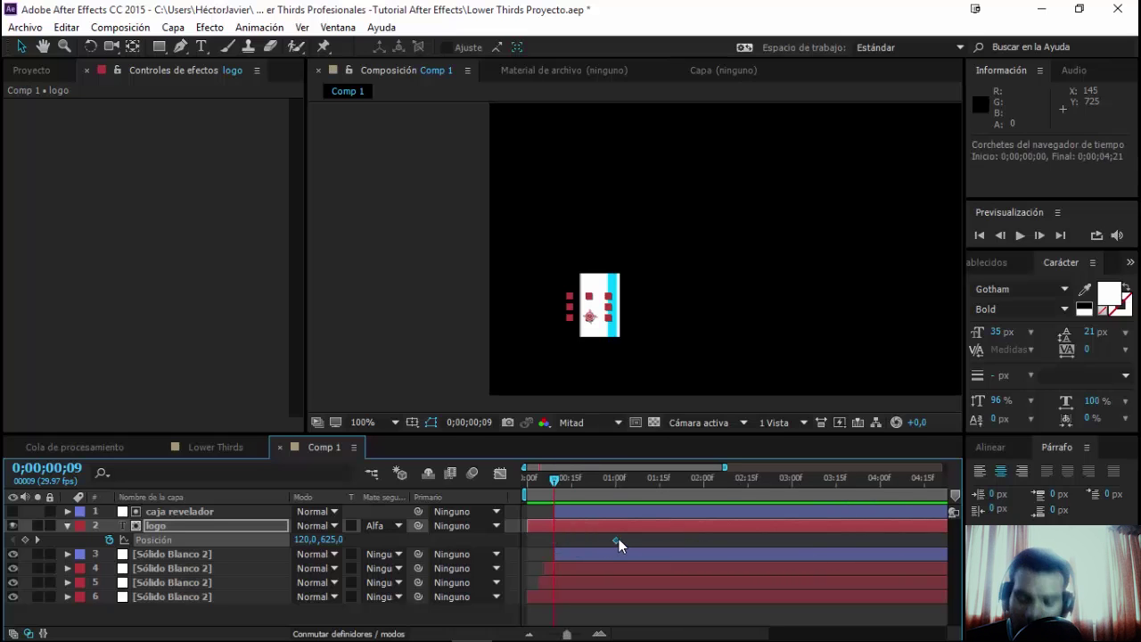
pyautogui.press('-')
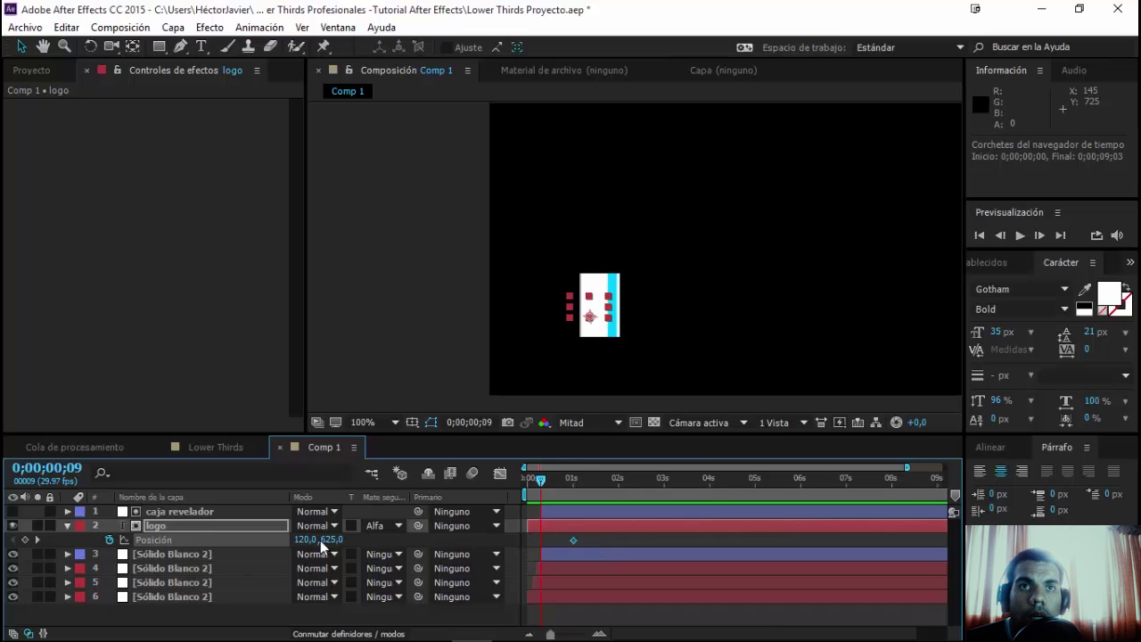
pyautogui.moveTo(304, 540); pyautogui.dragTo(259, 541)
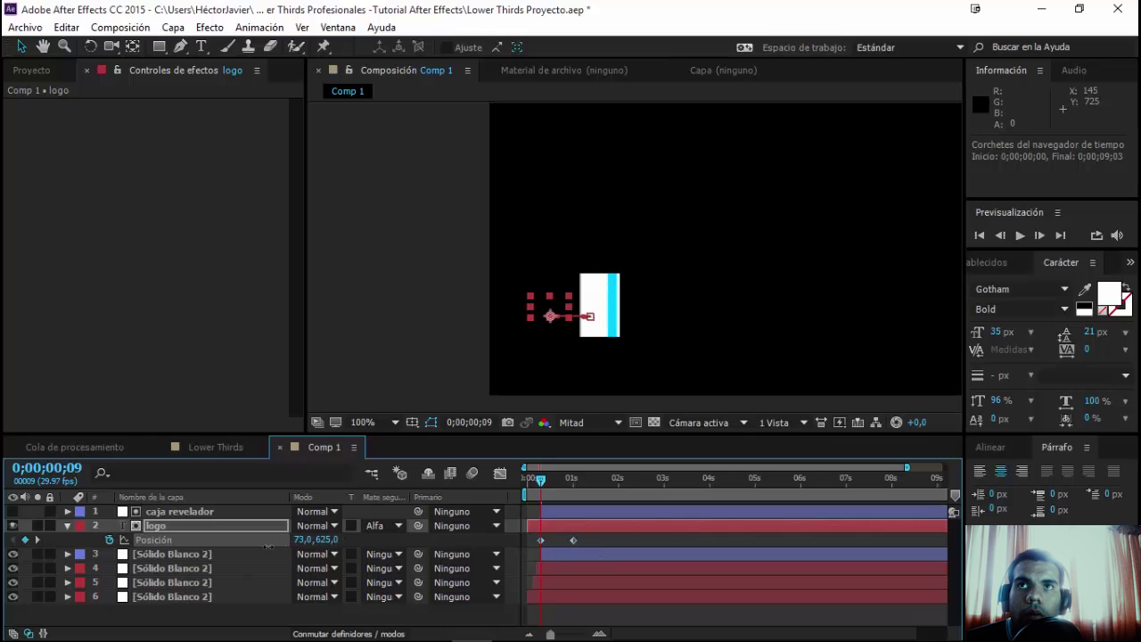
pyautogui.rightClick(541, 541)
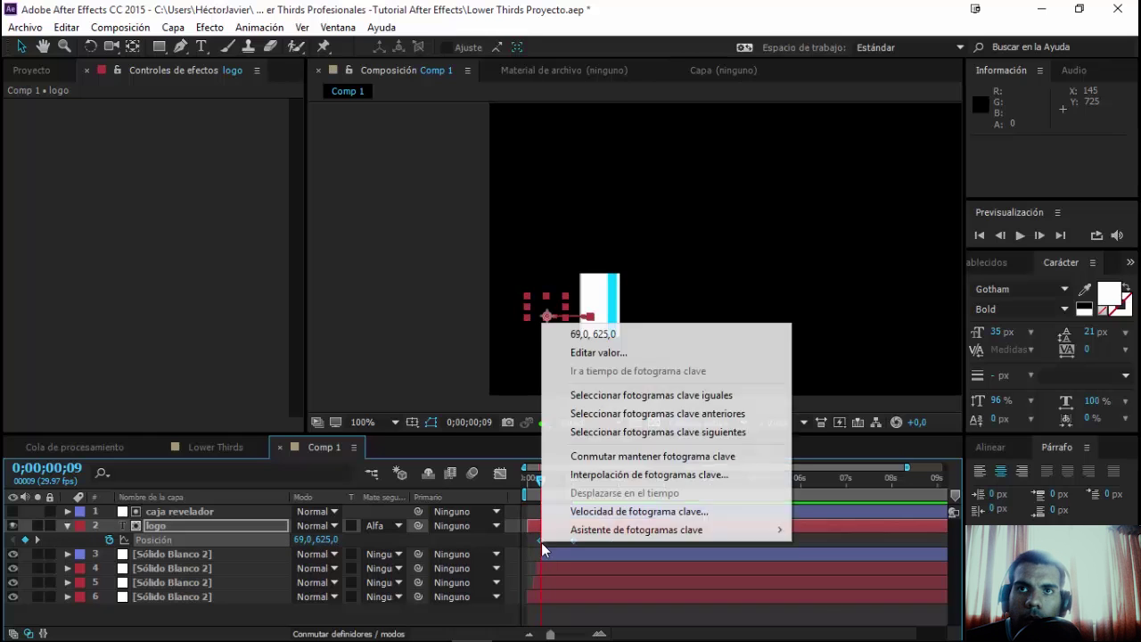
# - Apply Easy Ease to the logo's Position keyframes and steepen the speed curve in the Graph Editor
pyautogui.moveTo(557, 531)
pyautogui.click(419, 456)
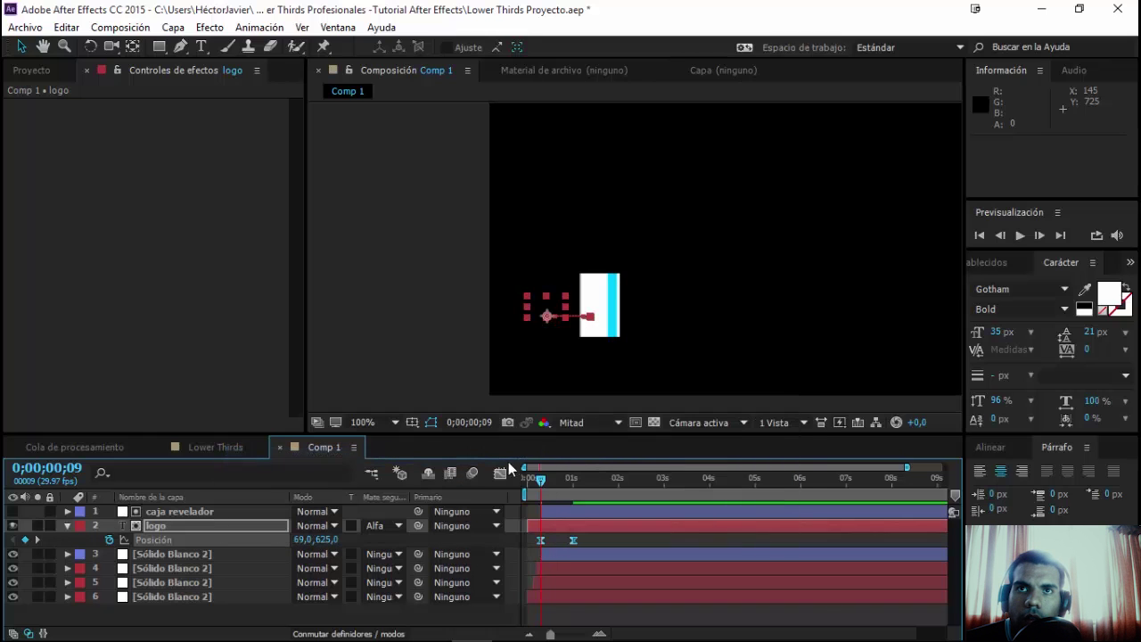
pyautogui.click(501, 473)
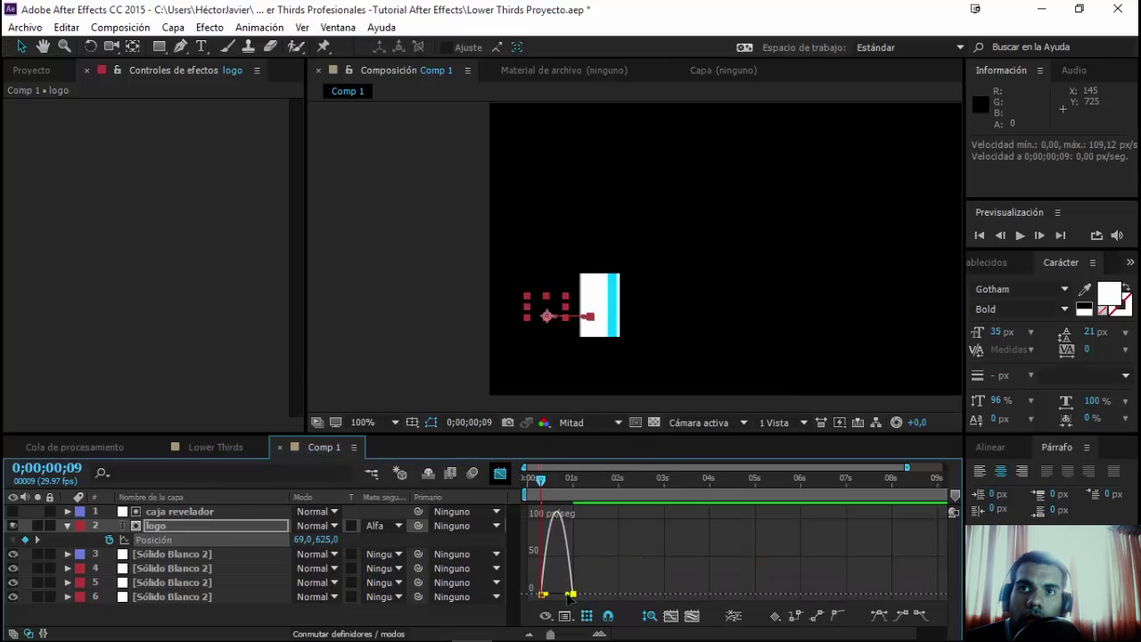
pyautogui.moveTo(572, 594); pyautogui.dragTo(544, 595)
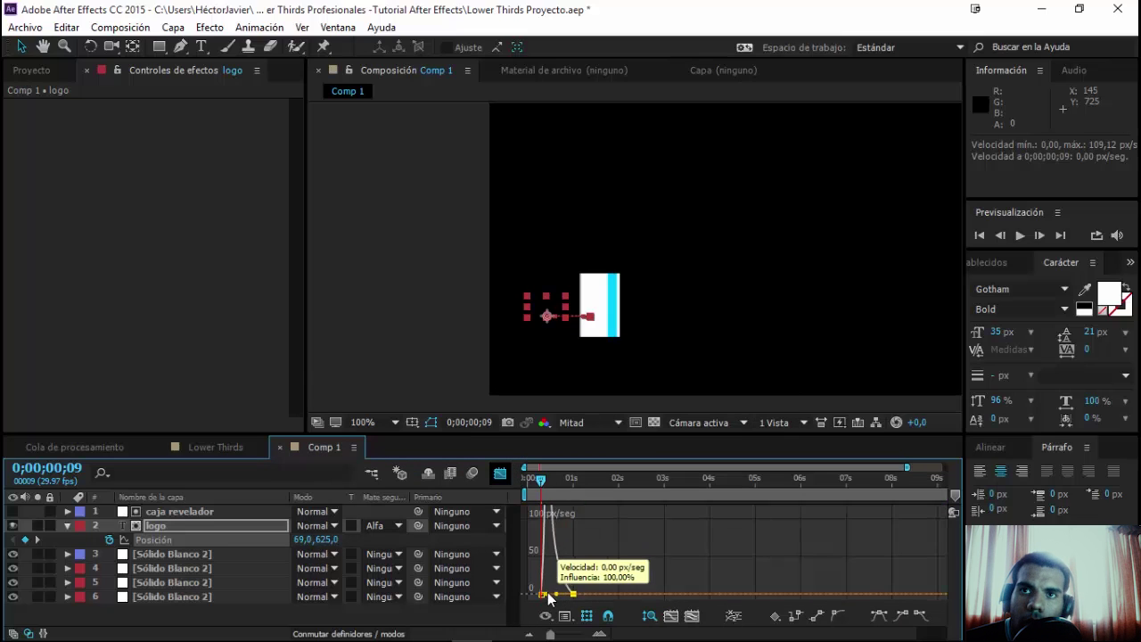
pyautogui.click(499, 473)
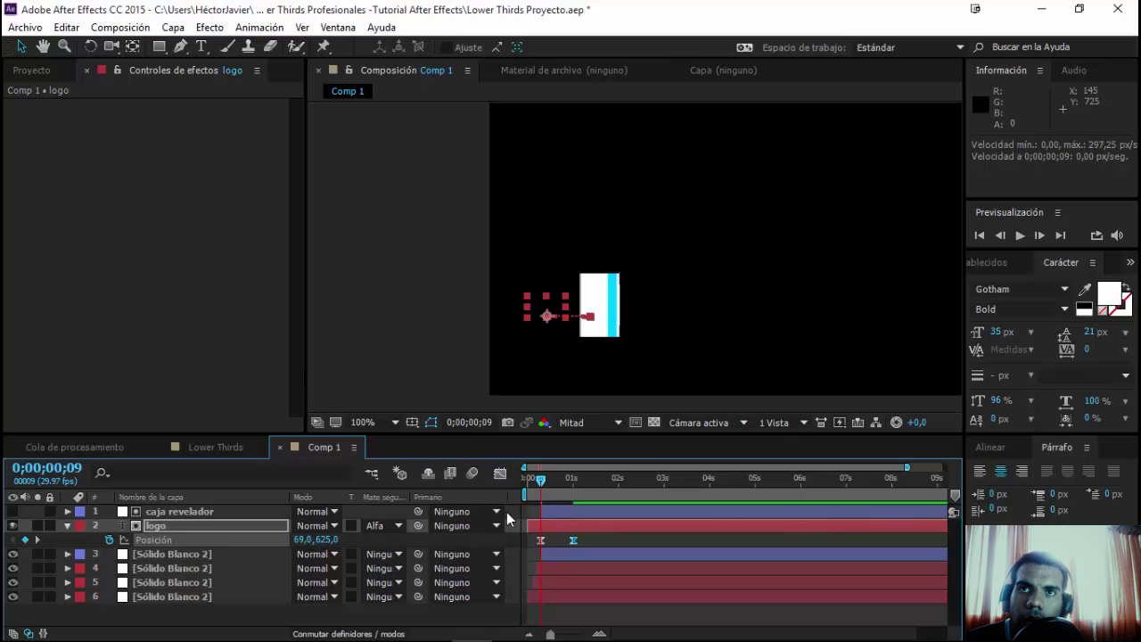
pyautogui.click(556, 524)
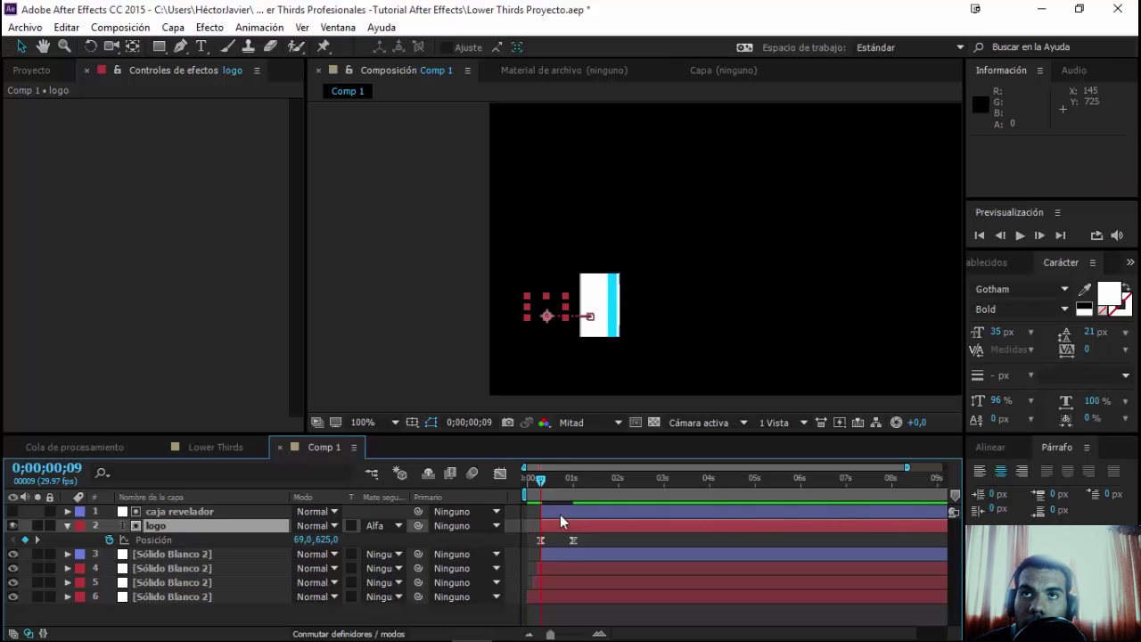
# - Scrub and preview the logo sliding into the cyan box, then collapse the logo layer's properties
pyautogui.moveTo(540, 483); pyautogui.dragTo(547, 484)
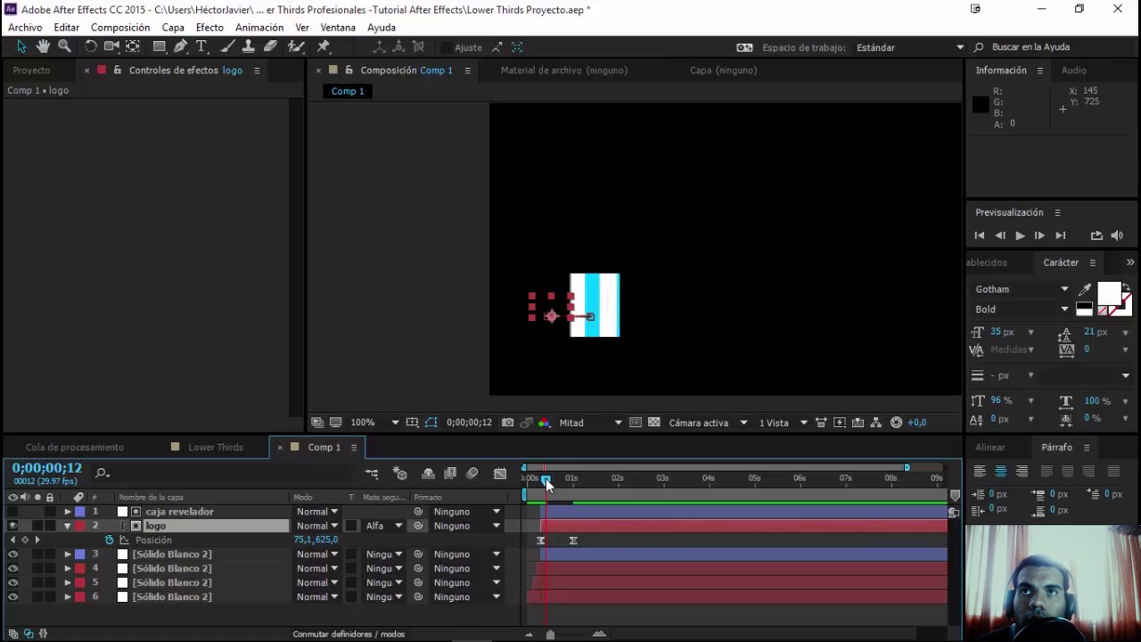
pyautogui.click(593, 540)
pyautogui.moveTo(548, 481); pyautogui.dragTo(558, 484)
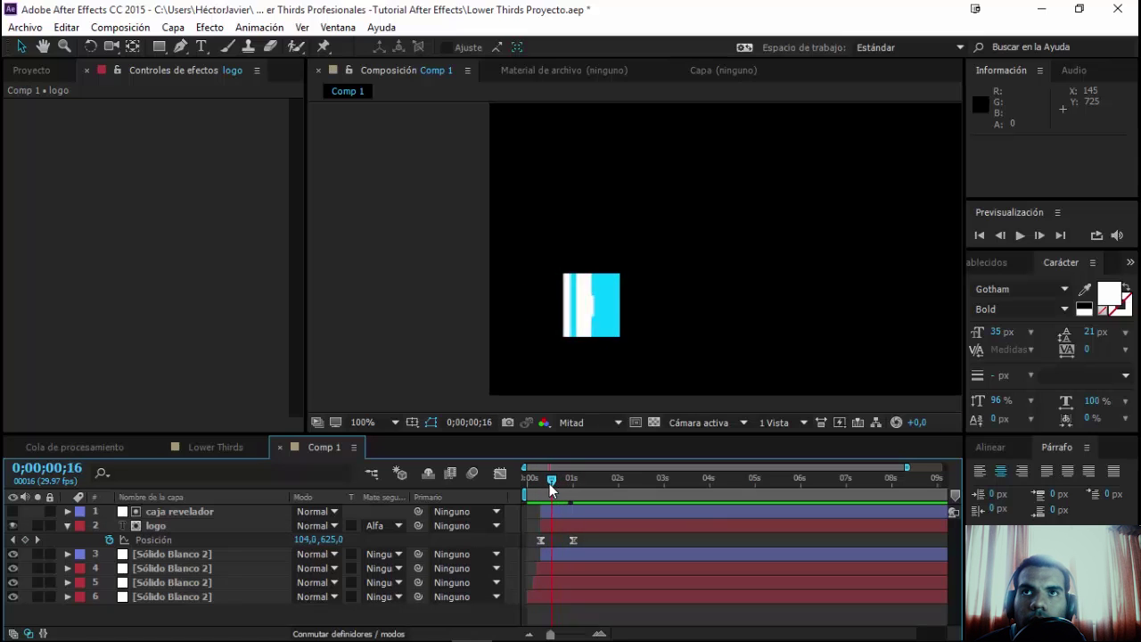
pyautogui.moveTo(543, 486); pyautogui.dragTo(547, 488)
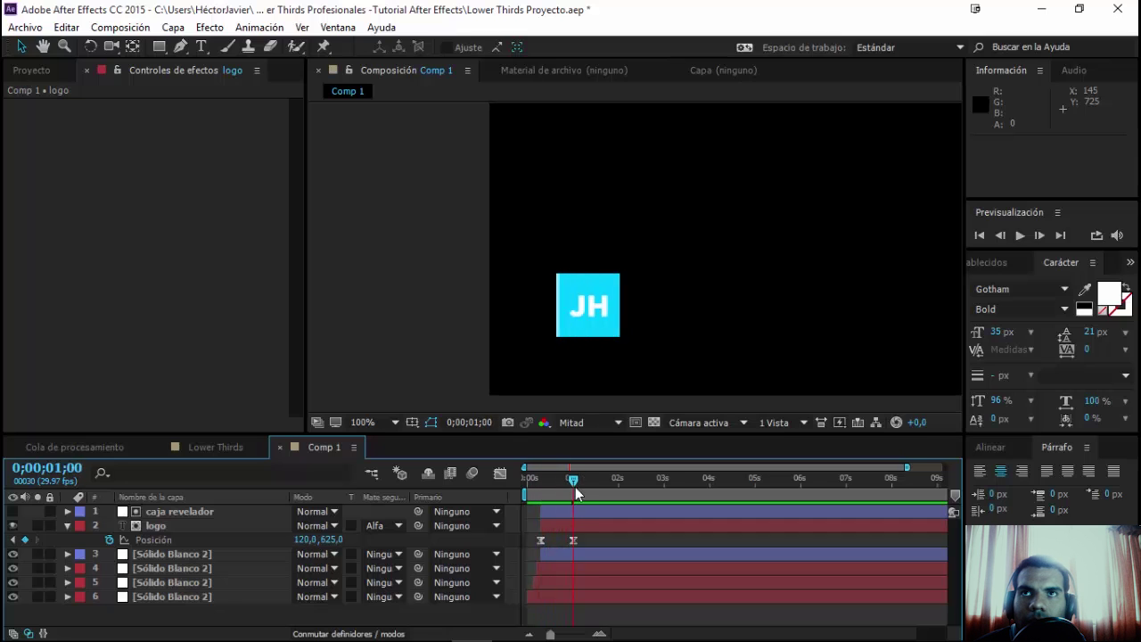
pyautogui.press('space')
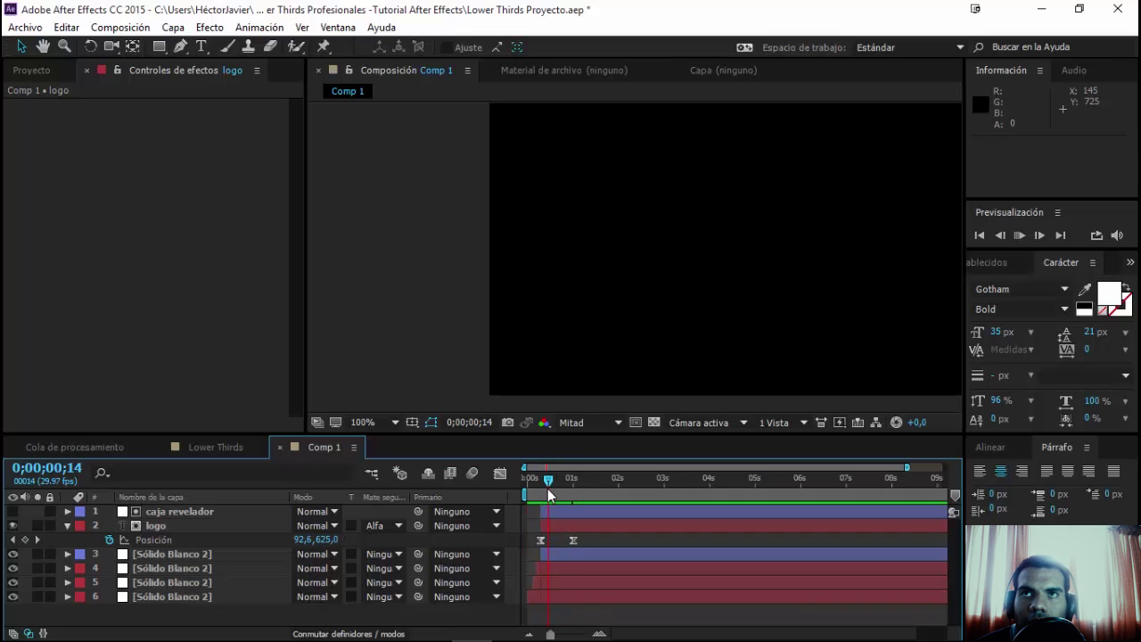
pyautogui.click(593, 487)
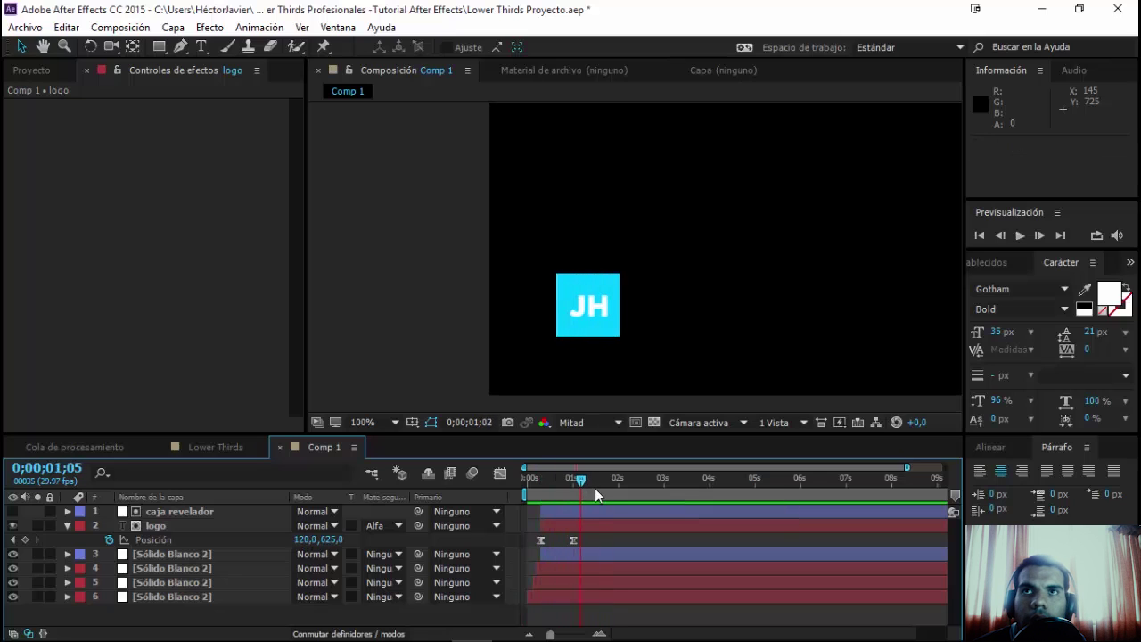
pyautogui.click(67, 525)
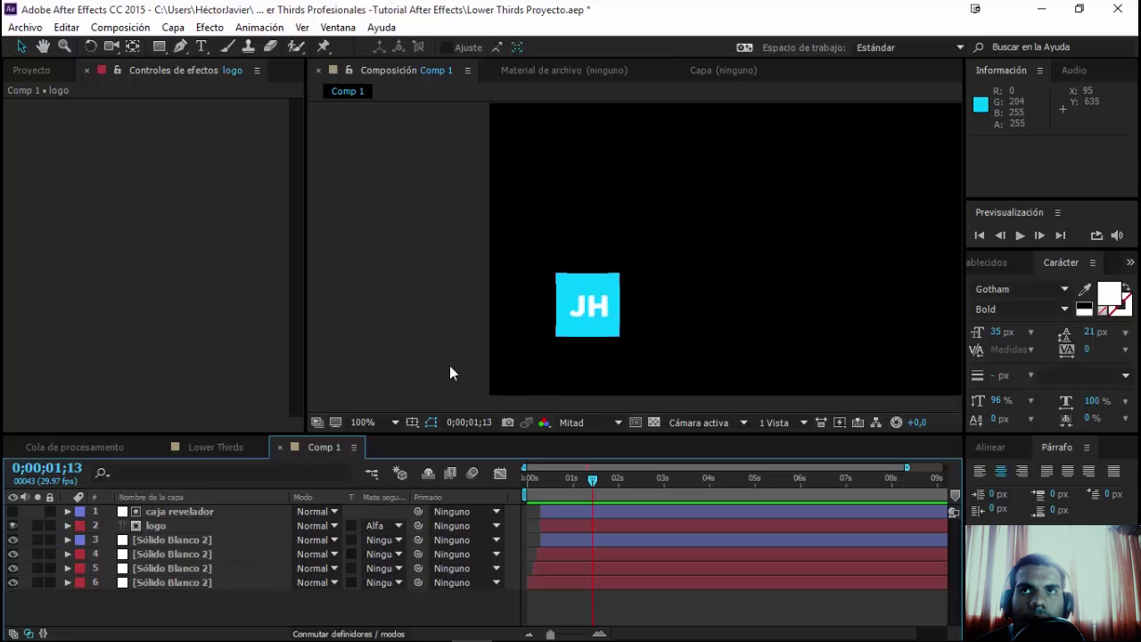
pyautogui.click(198, 541)
# - Rename the layer 3 and layer 4 solids to 'caja logo'
pyautogui.press('Return')
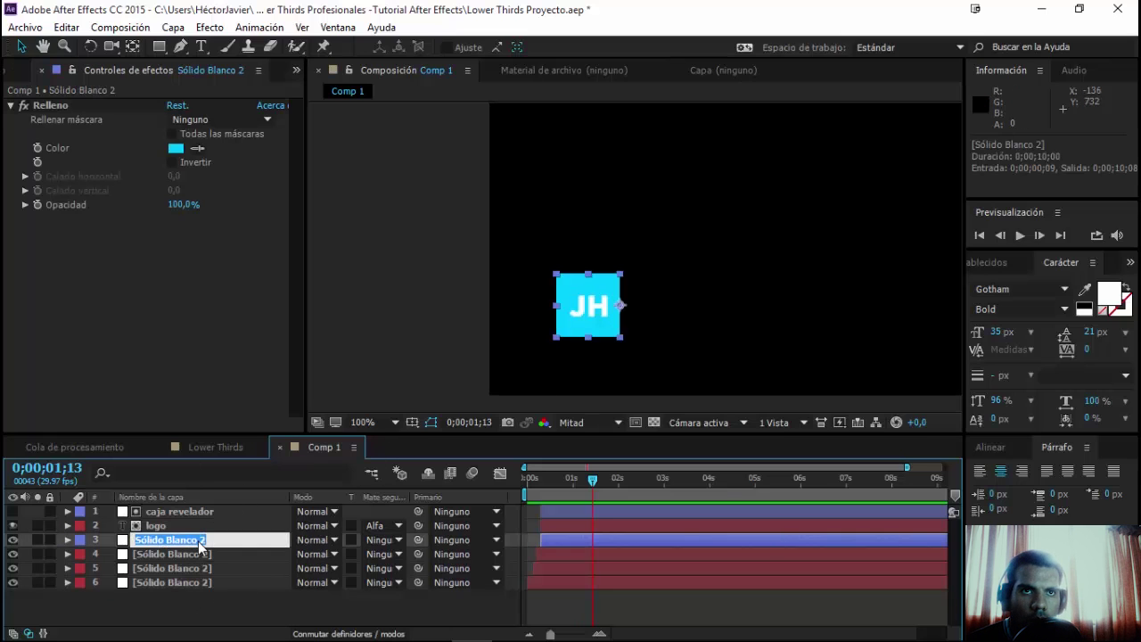
pyautogui.write('caja logo')
pyautogui.press('Return')
pyautogui.hotkey('ctrl', 'Down')
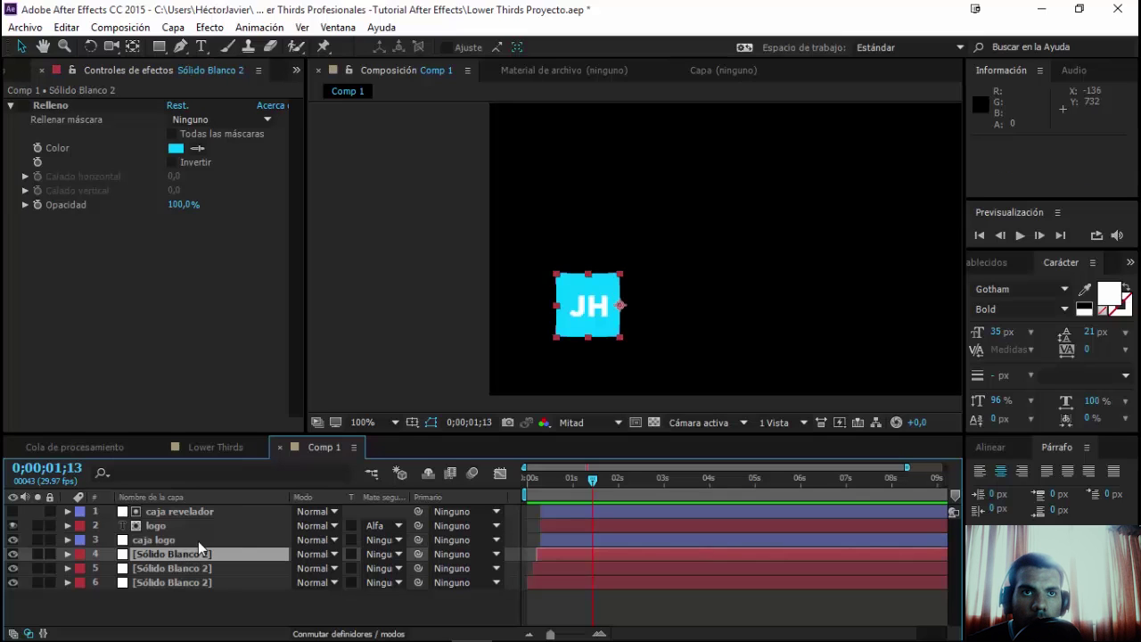
pyautogui.press('Return')
pyautogui.write('caja logo')
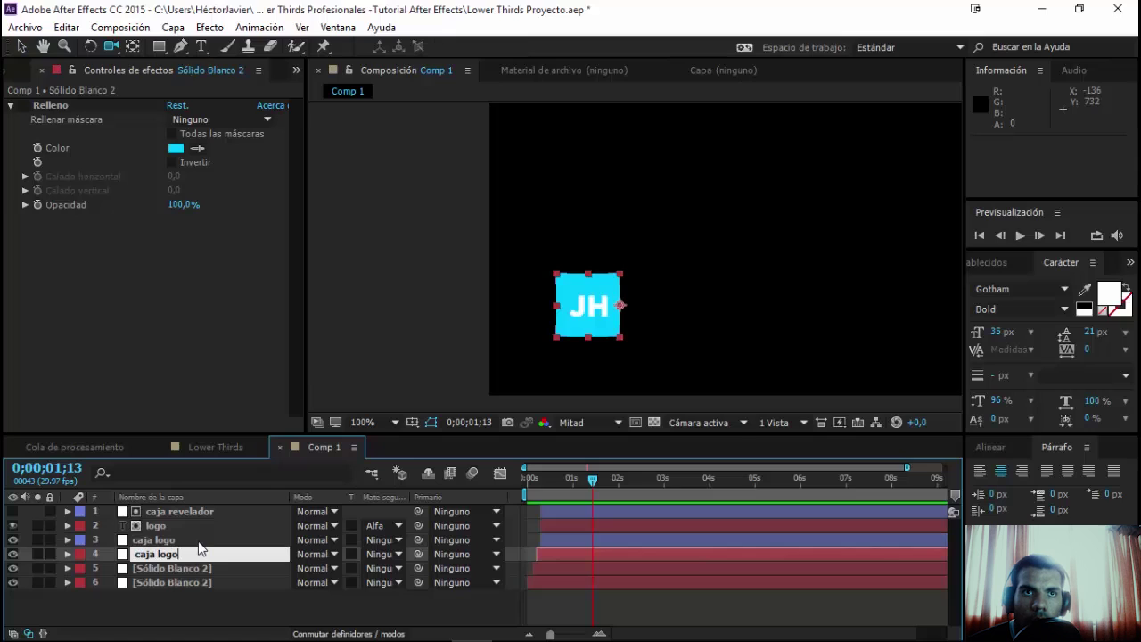
pyautogui.press('Return')
# - Rename the layer 5 and layer 6 solids to 'caja logo' as well
pyautogui.hotkey('ctrl', 'Down')
pyautogui.press('Return')
pyautogui.write('caja logo')
pyautogui.press('Return')
pyautogui.hotkey('ctrl', 'Down')
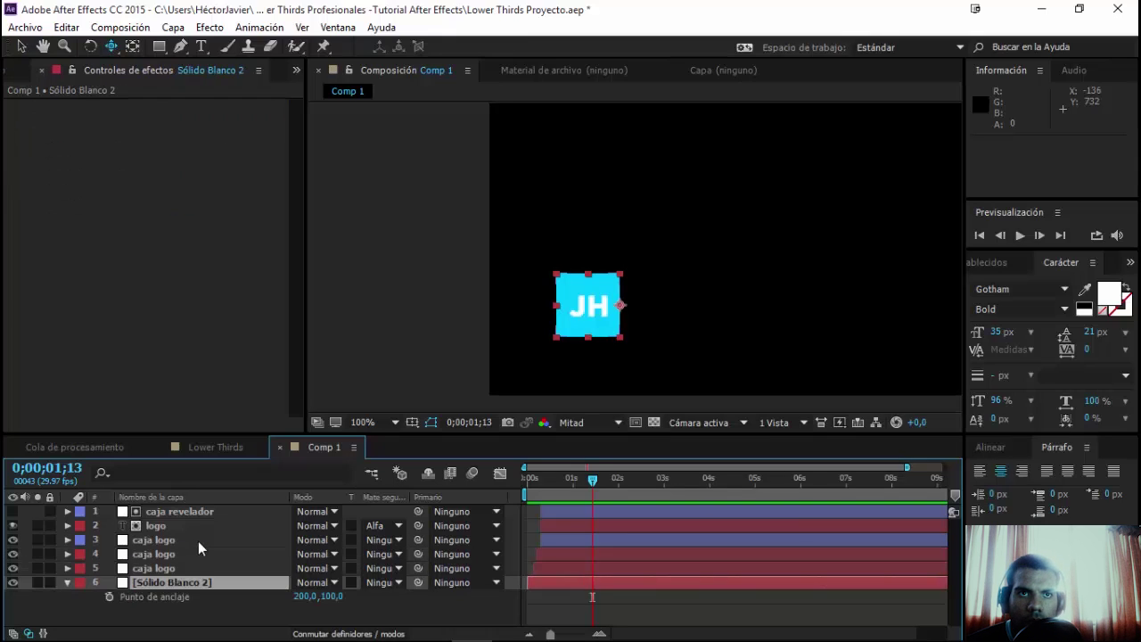
pyautogui.press('Home')
pyautogui.press('Return')
pyautogui.write('caja logo')
pyautogui.press('Return')
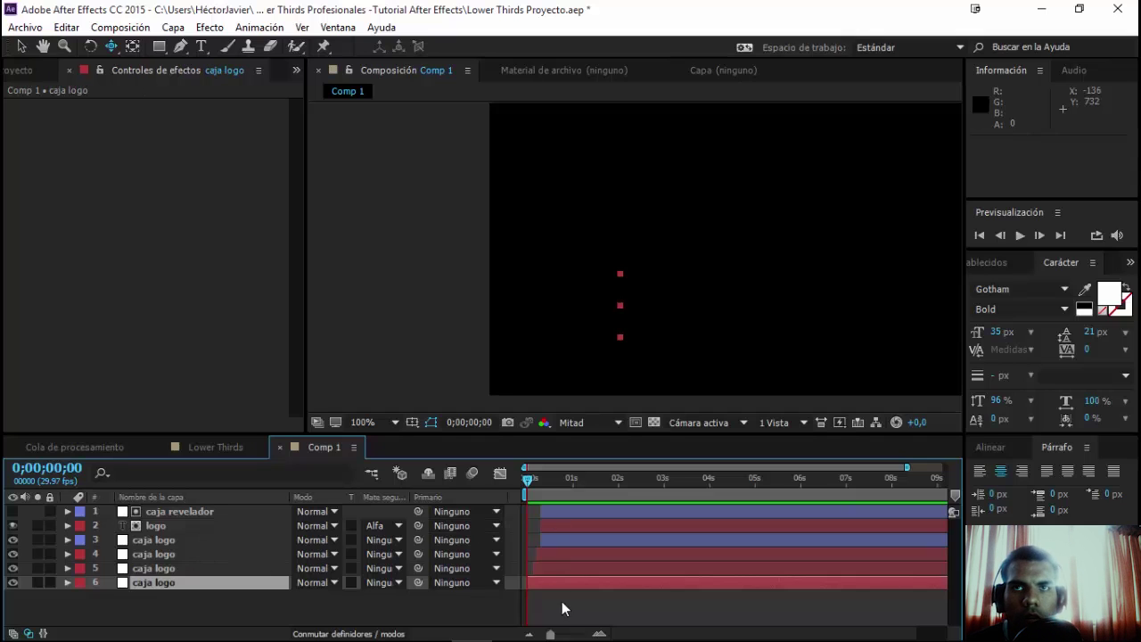
pyautogui.moveTo(524, 482); pyautogui.dragTo(717, 520)
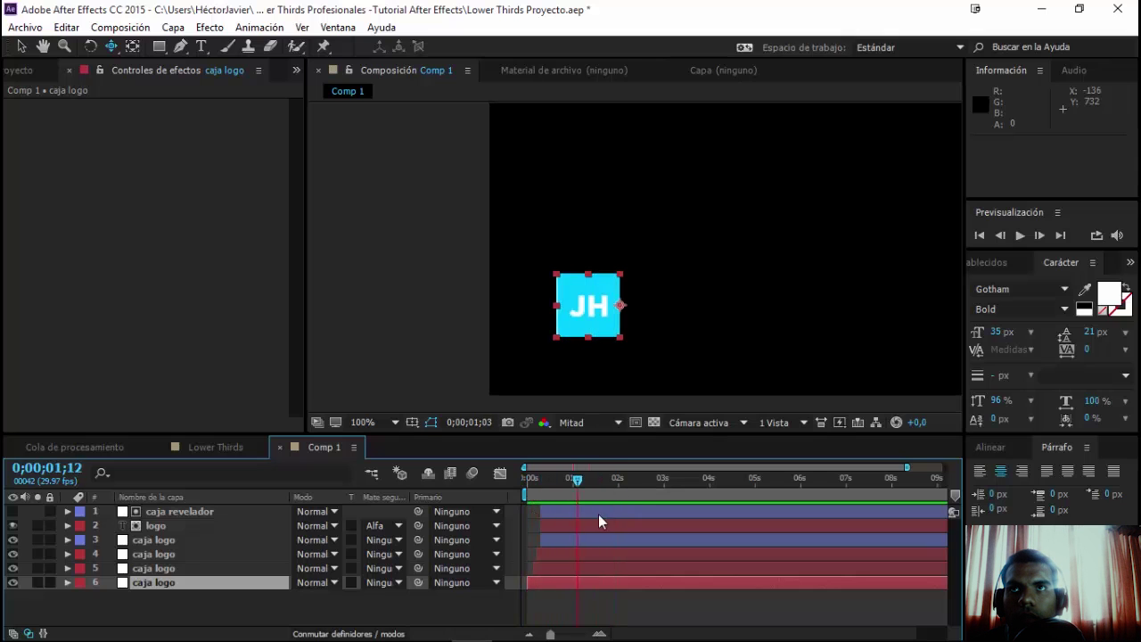
pyautogui.moveTo(715, 521); pyautogui.dragTo(666, 531)
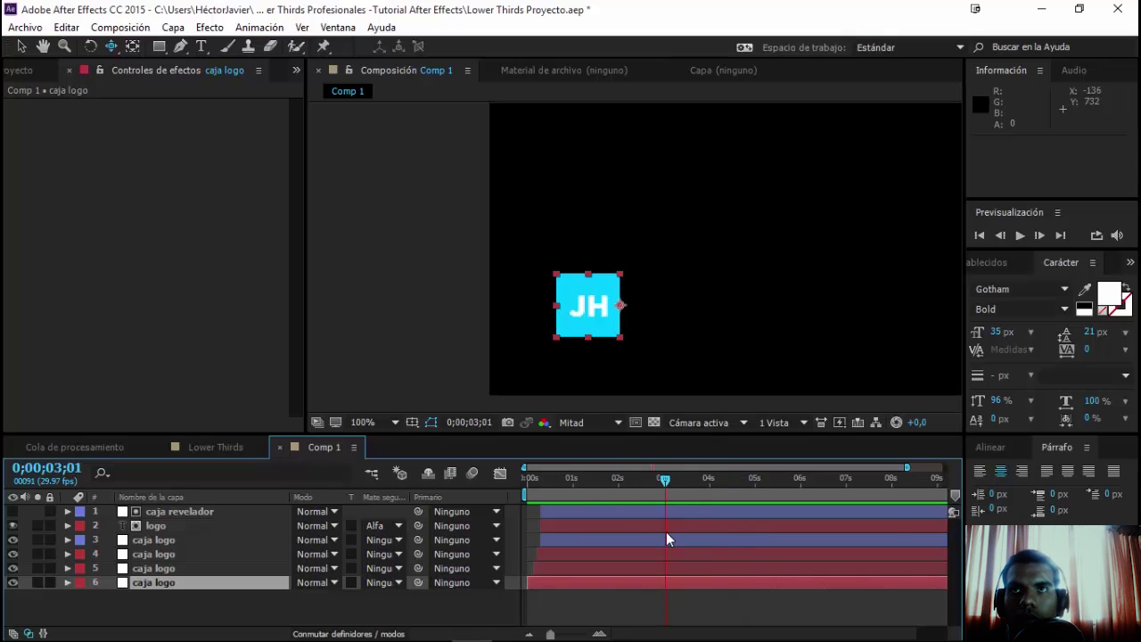
pyautogui.click(152, 624)
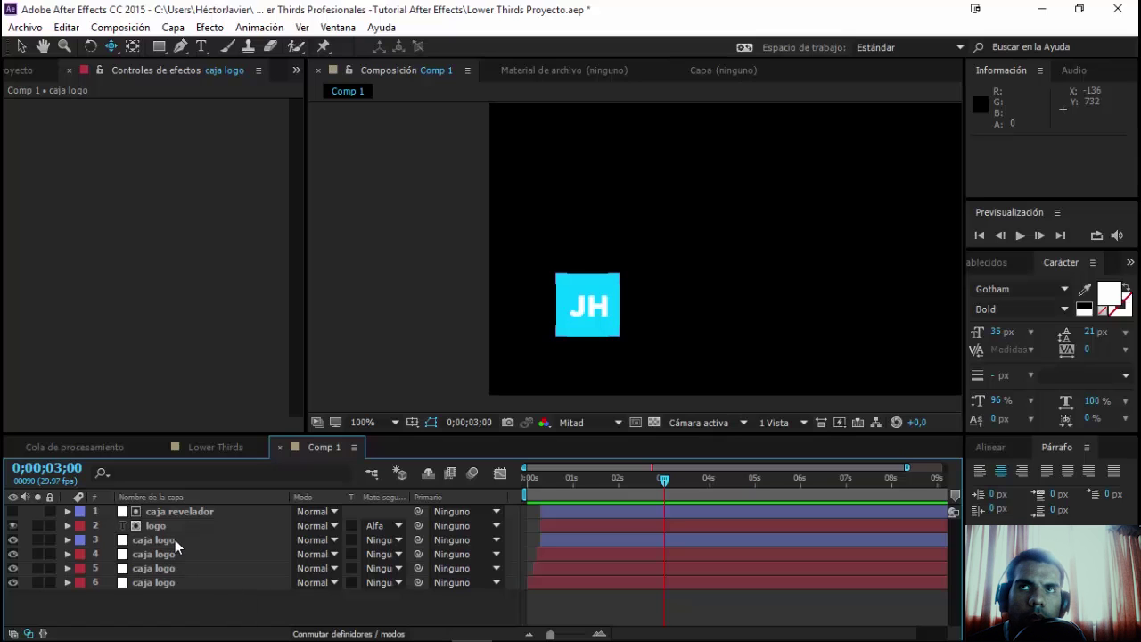
pyautogui.press('v')
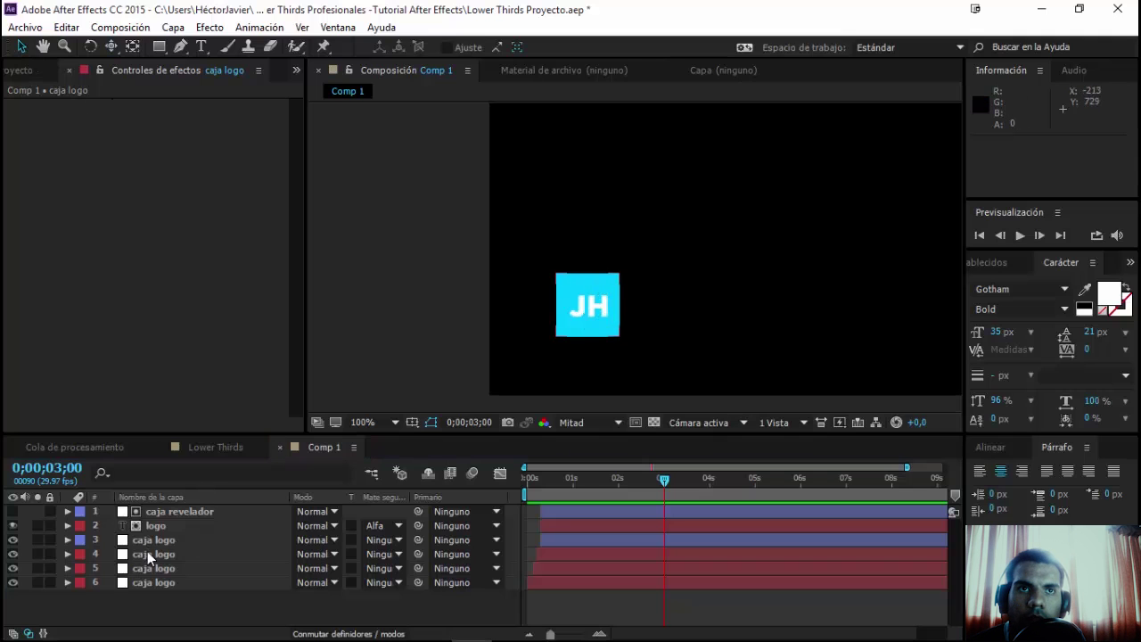
pyautogui.click(157, 539)
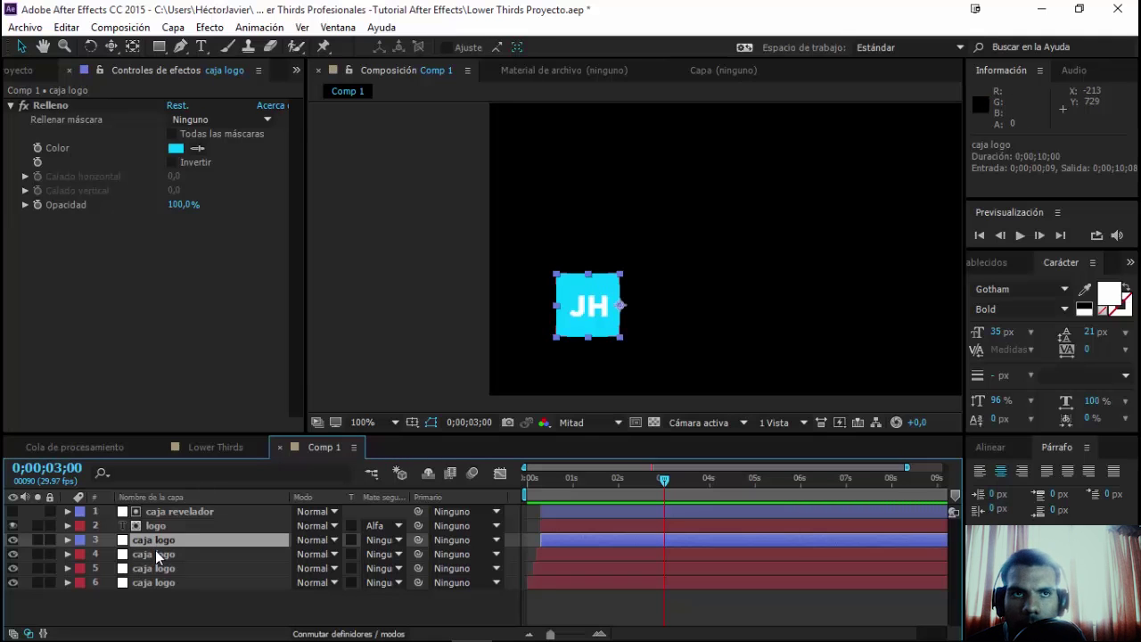
# - Duplicate the caja logo box, name the copy 'caja texto', and move it to the top of the stack
pyautogui.click(165, 542)
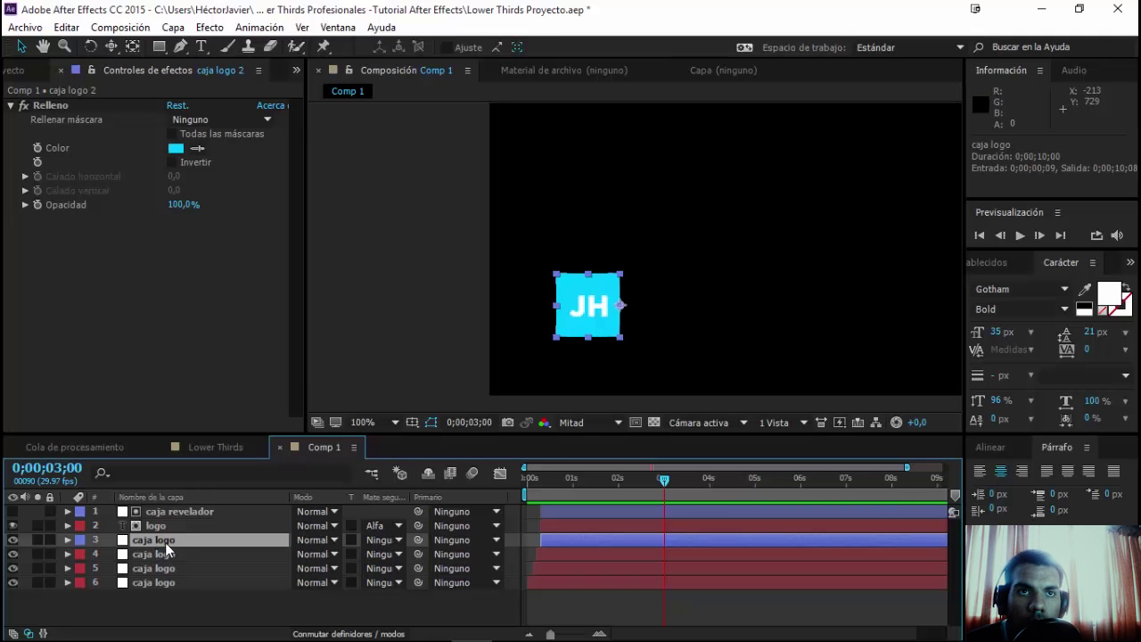
pyautogui.press('Return')
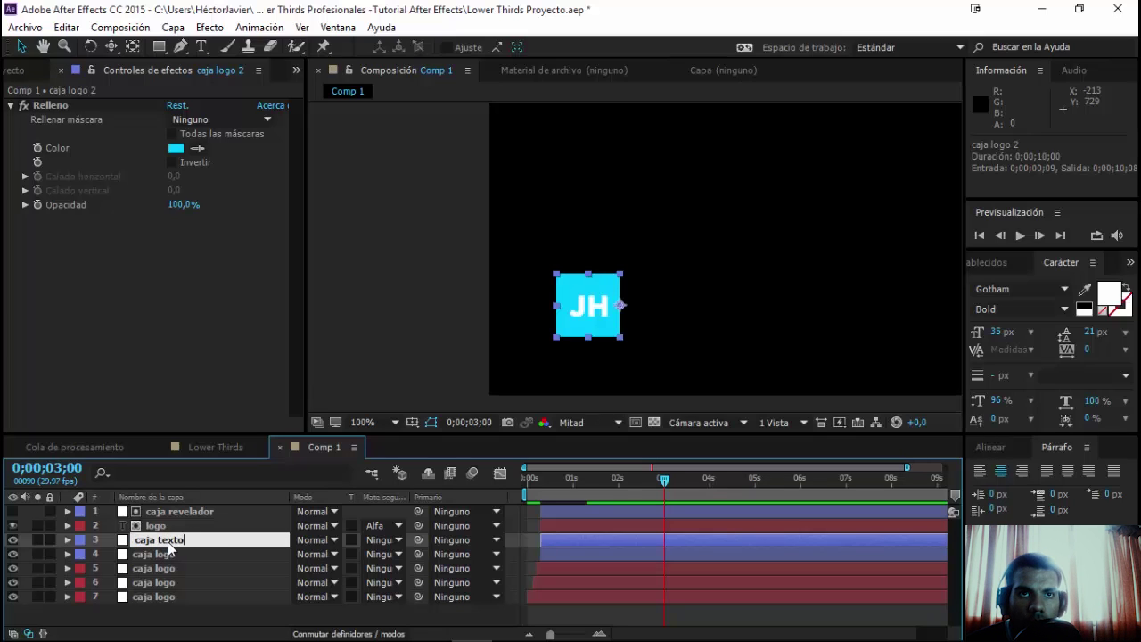
pyautogui.press('Return')
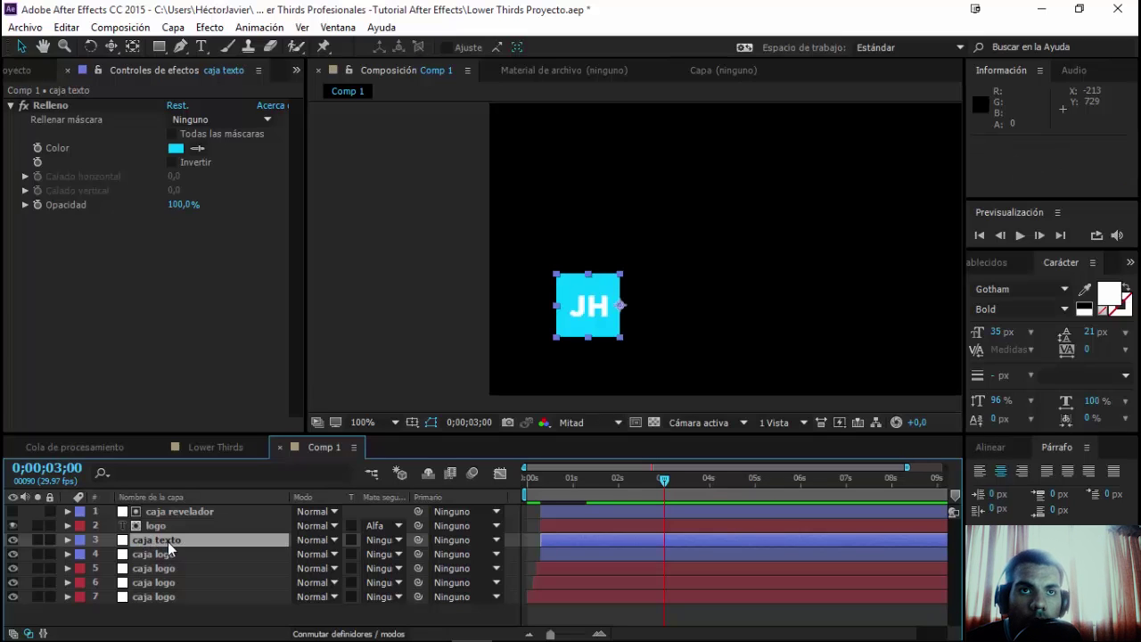
pyautogui.moveTo(168, 541); pyautogui.dragTo(175, 505)
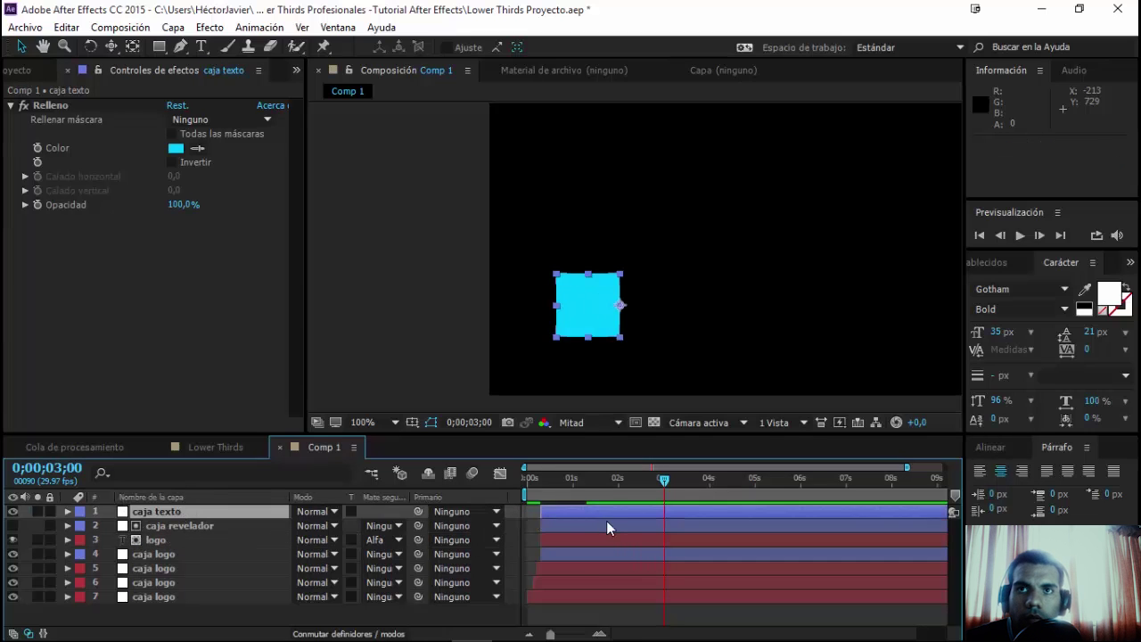
# - Remove caja texto's scale animation and stretch it horizontally beside the JH box
pyautogui.press('s')
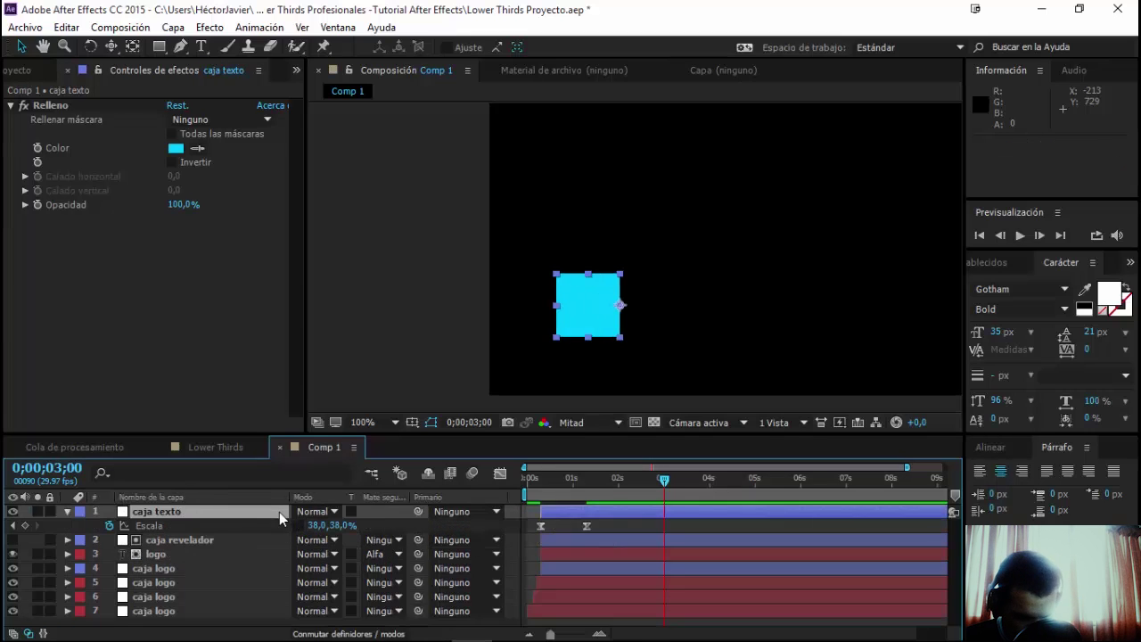
pyautogui.click(110, 526)
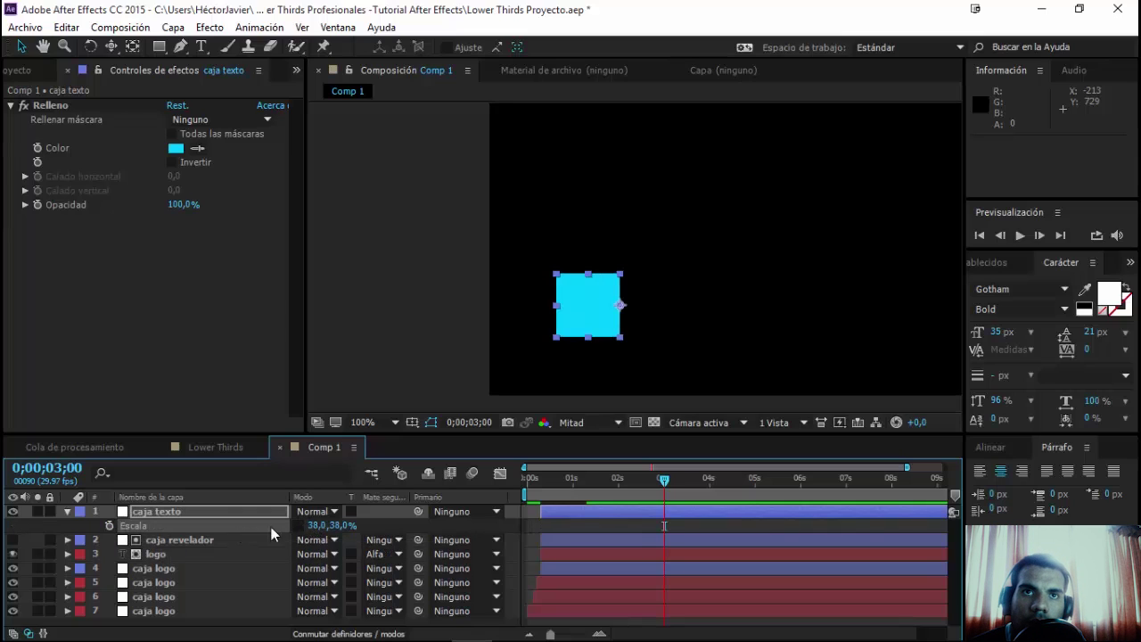
pyautogui.moveTo(317, 530); pyautogui.dragTo(220, 533)
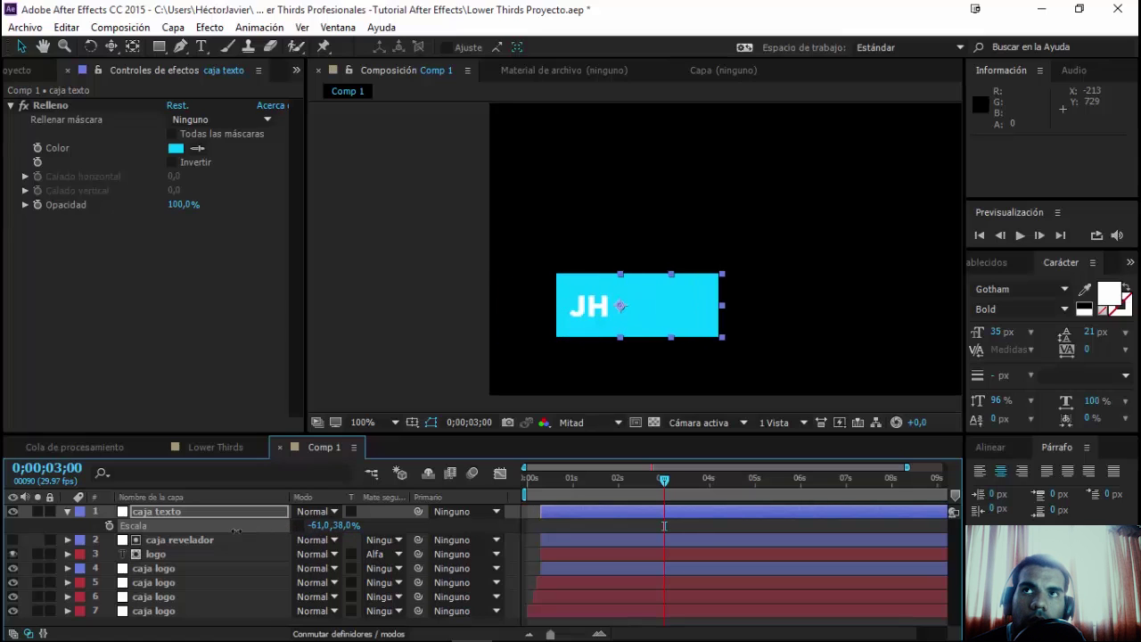
pyautogui.hotkey('shift', '/')
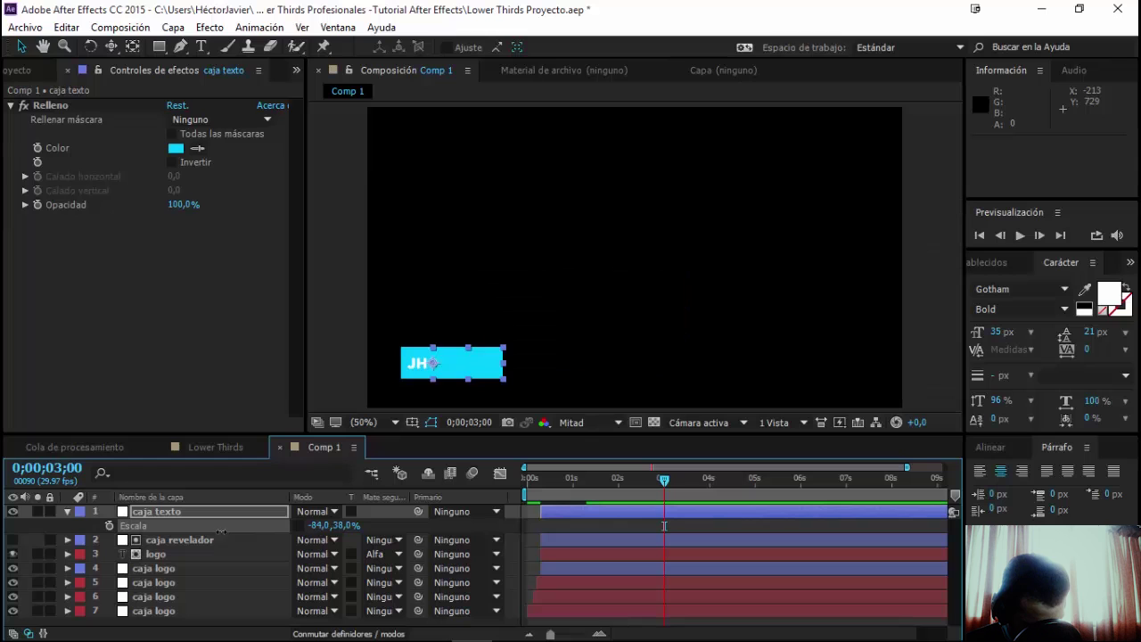
pyautogui.moveTo(310, 528); pyautogui.dragTo(236, 525)
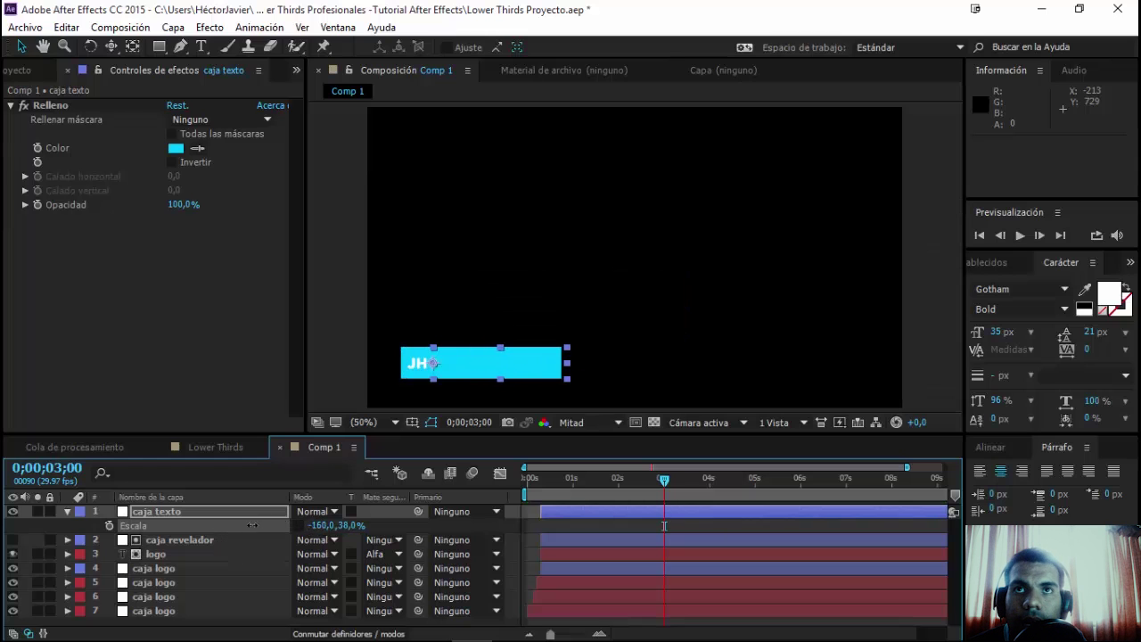
# - Set the Fill colour to white and widen the bar to -234% X scale
pyautogui.click(175, 148)
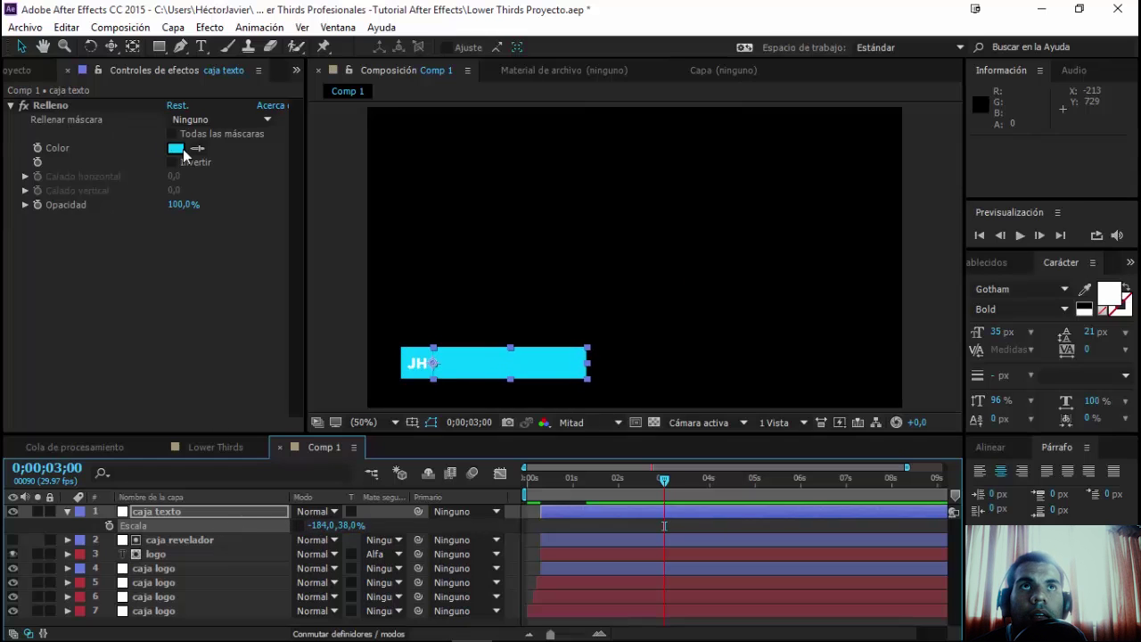
pyautogui.moveTo(165, 377); pyautogui.dragTo(74, 286)
pyautogui.click(468, 335)
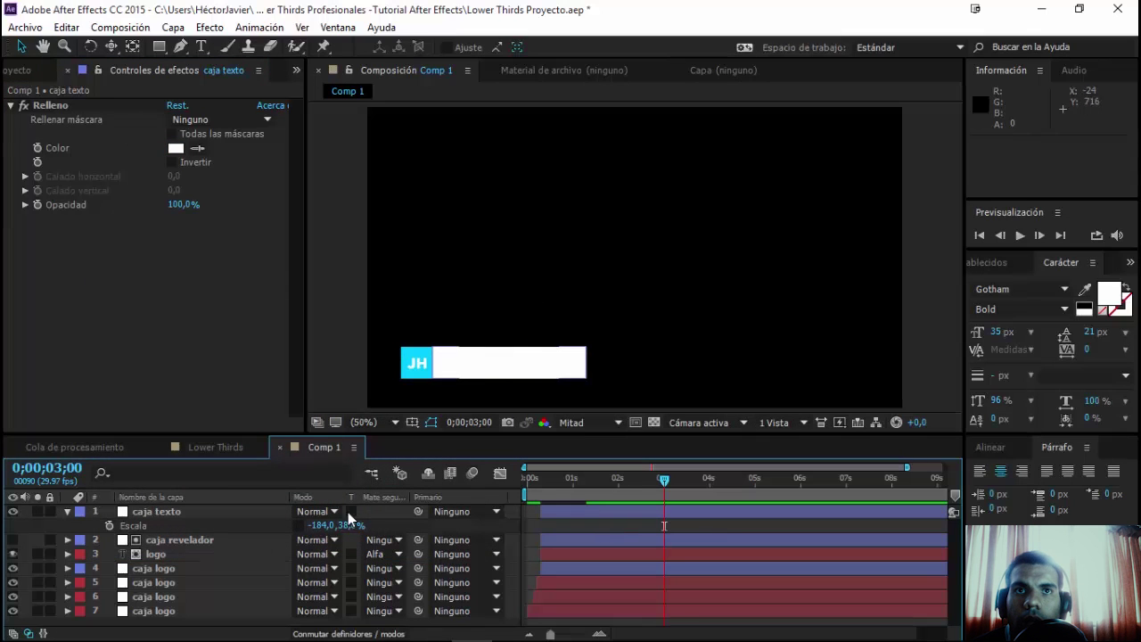
pyautogui.moveTo(321, 533); pyautogui.dragTo(538, 530)
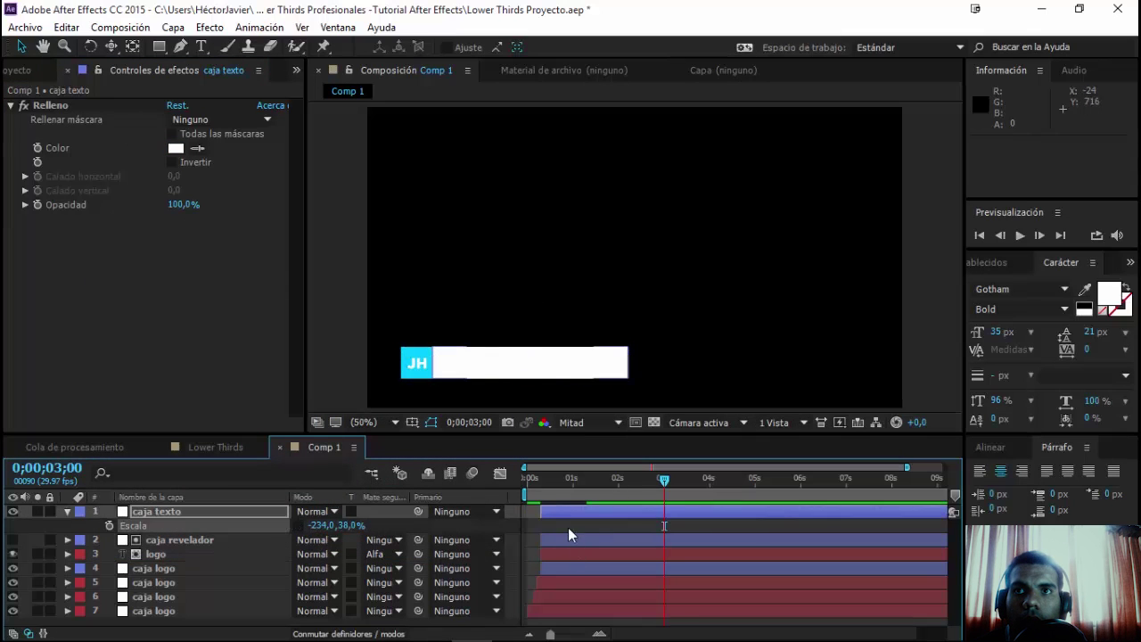
# - Nudge the white bar right to position 164, 612, leaving a thin gap beside the JH square
pyautogui.click(170, 497)
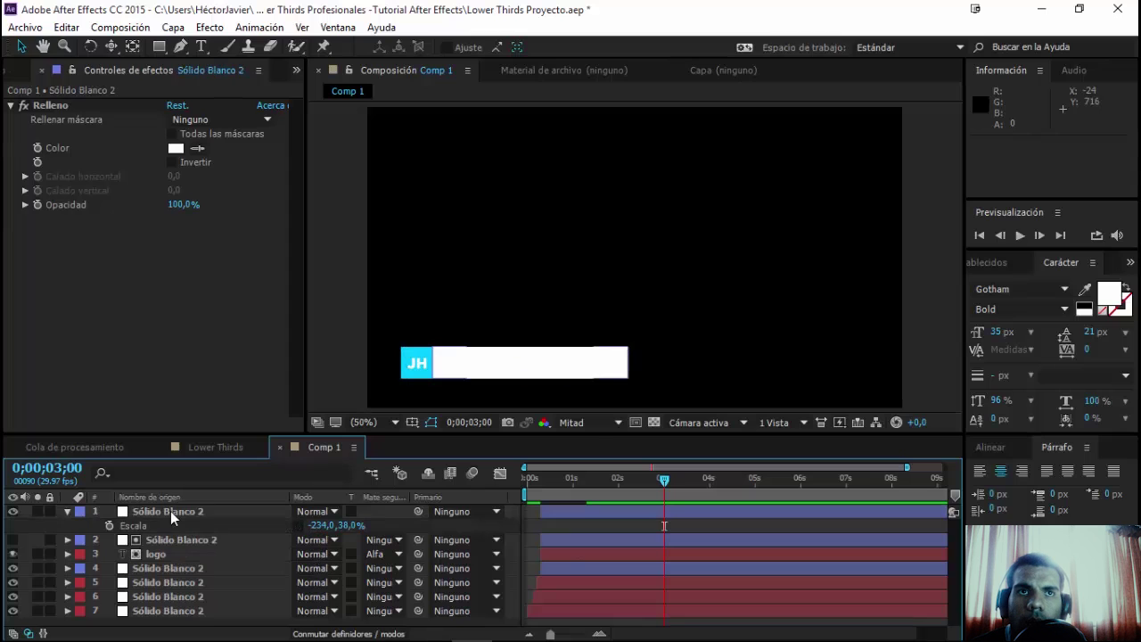
pyautogui.click(171, 511)
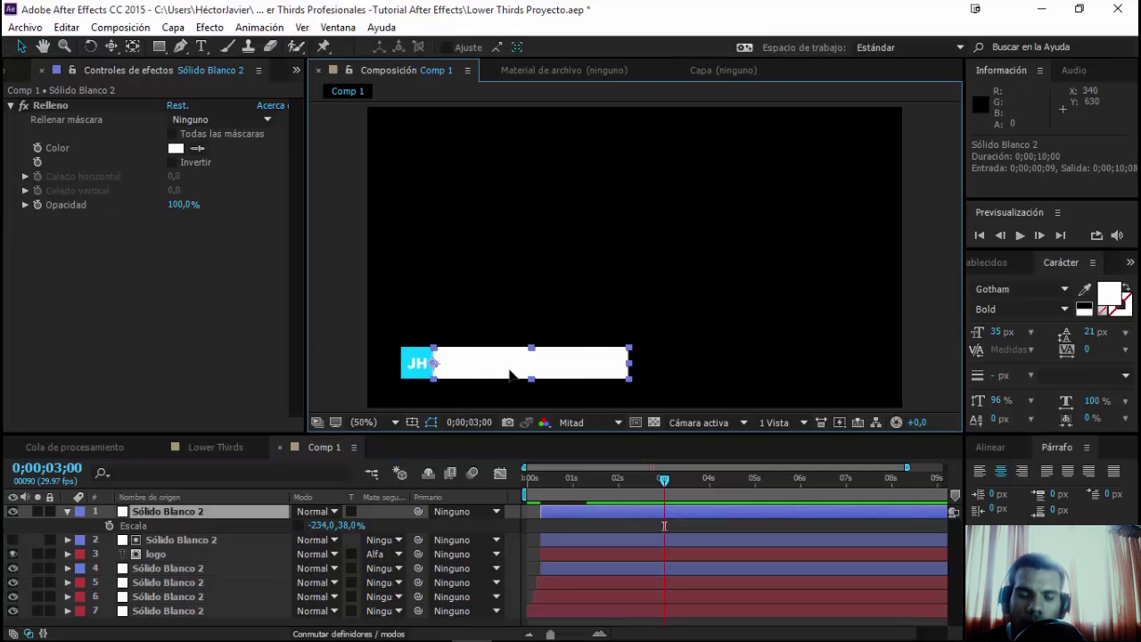
pyautogui.scroll(2, 511, 375)
pyautogui.moveTo(483, 370); pyautogui.dragTo(682, 255)
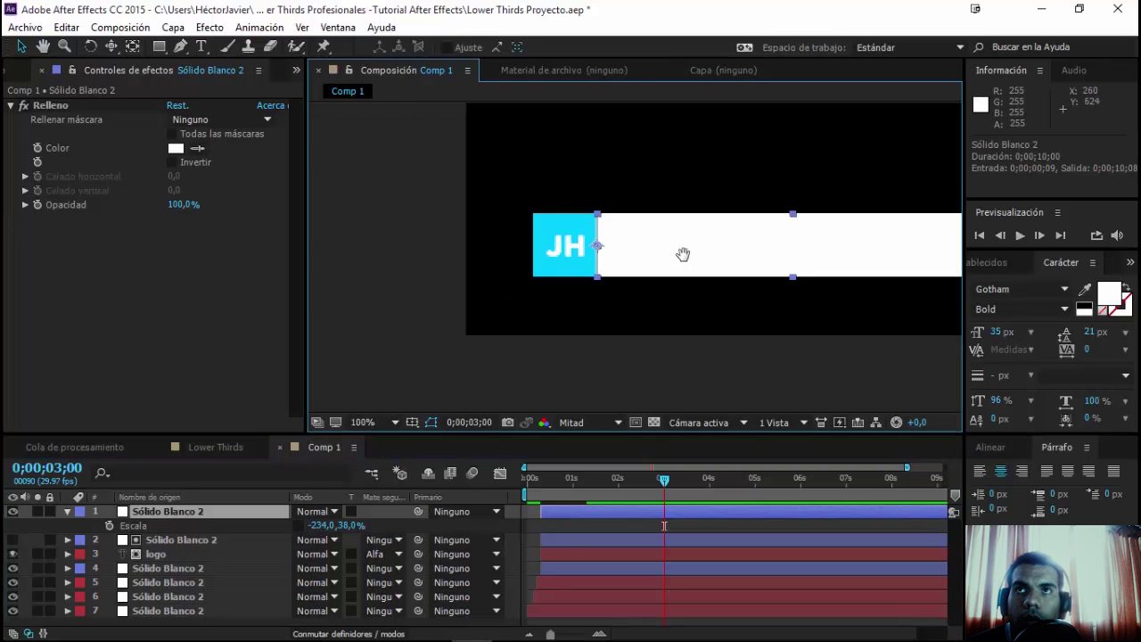
pyautogui.press('Right')
pyautogui.press('Right')
pyautogui.press('Right')
pyautogui.press('Right')
pyautogui.press('Right')
pyautogui.press('Right')
pyautogui.press('Right')
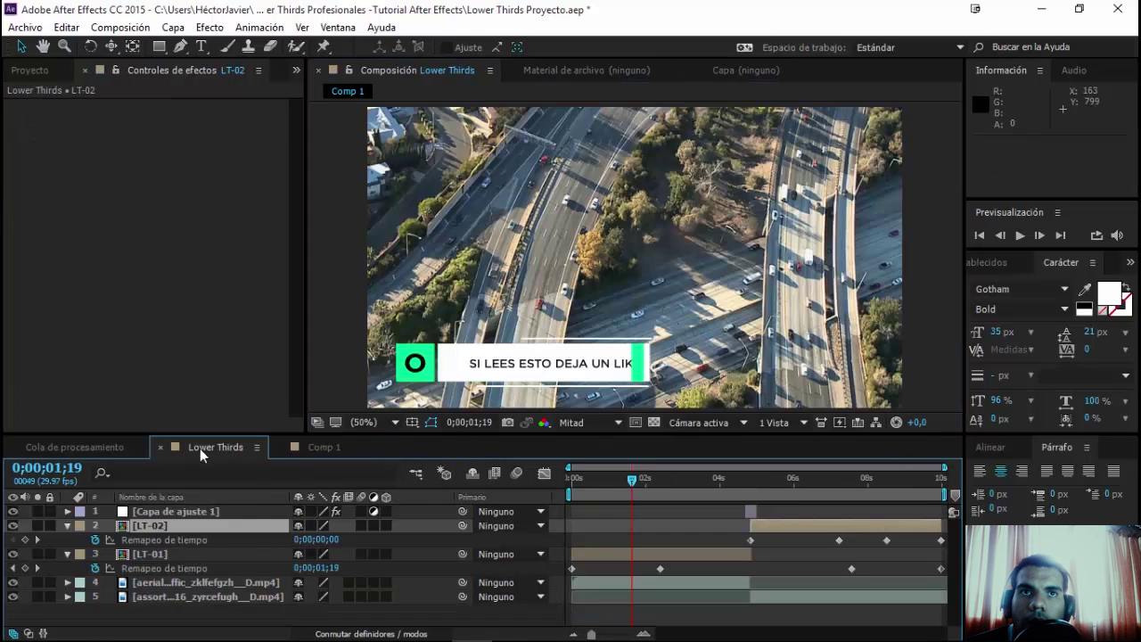
pyautogui.click(200, 449)
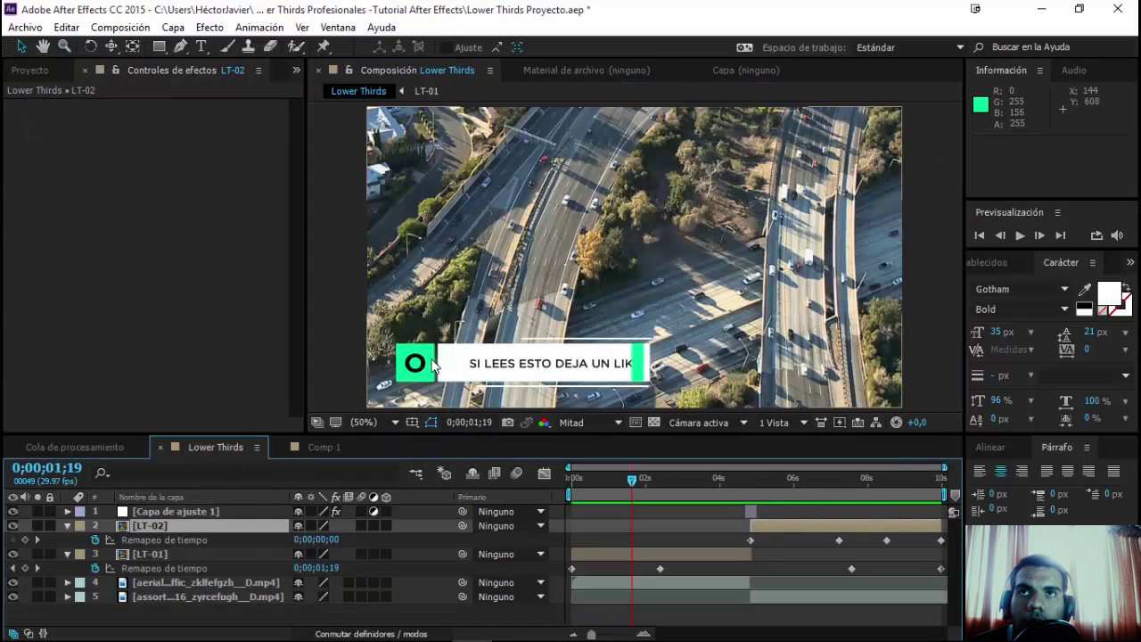
pyautogui.click(321, 448)
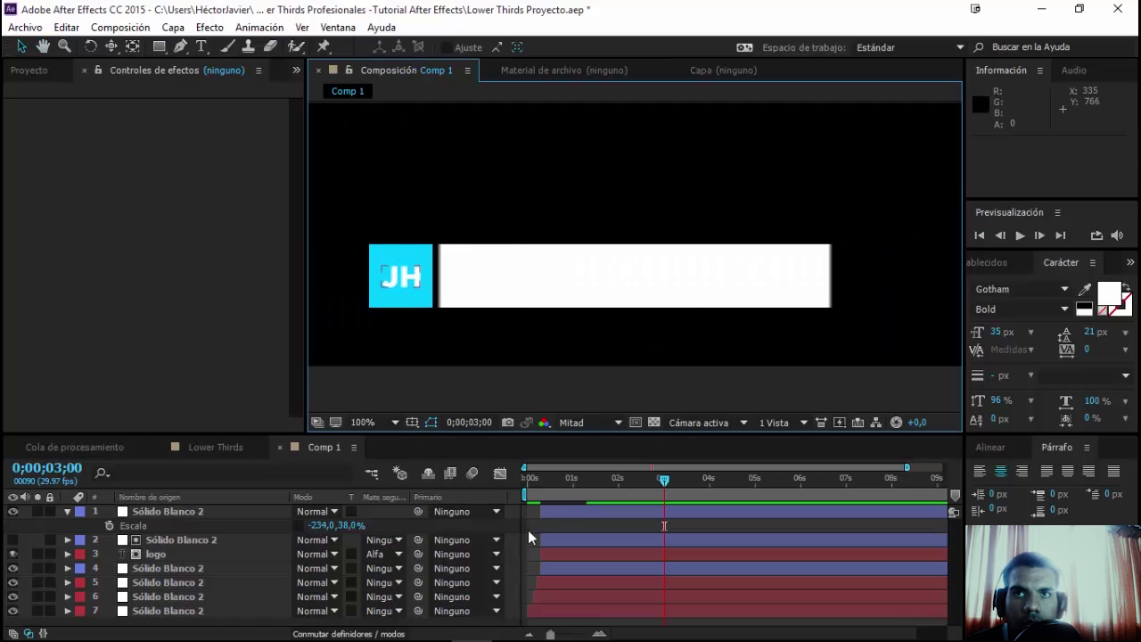
pyautogui.moveTo(567, 481); pyautogui.dragTo(540, 485)
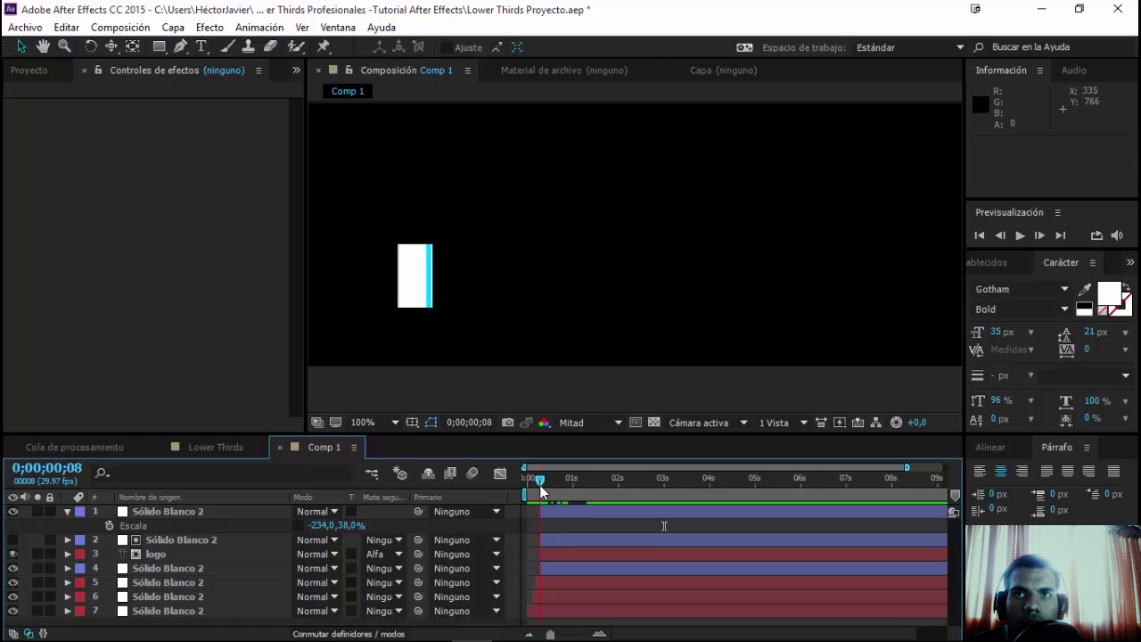
# - Keyframe the white bar's Scale to grow from 0,38% at frame 9 to full width around 0;00;01;18
pyautogui.click(550, 514)
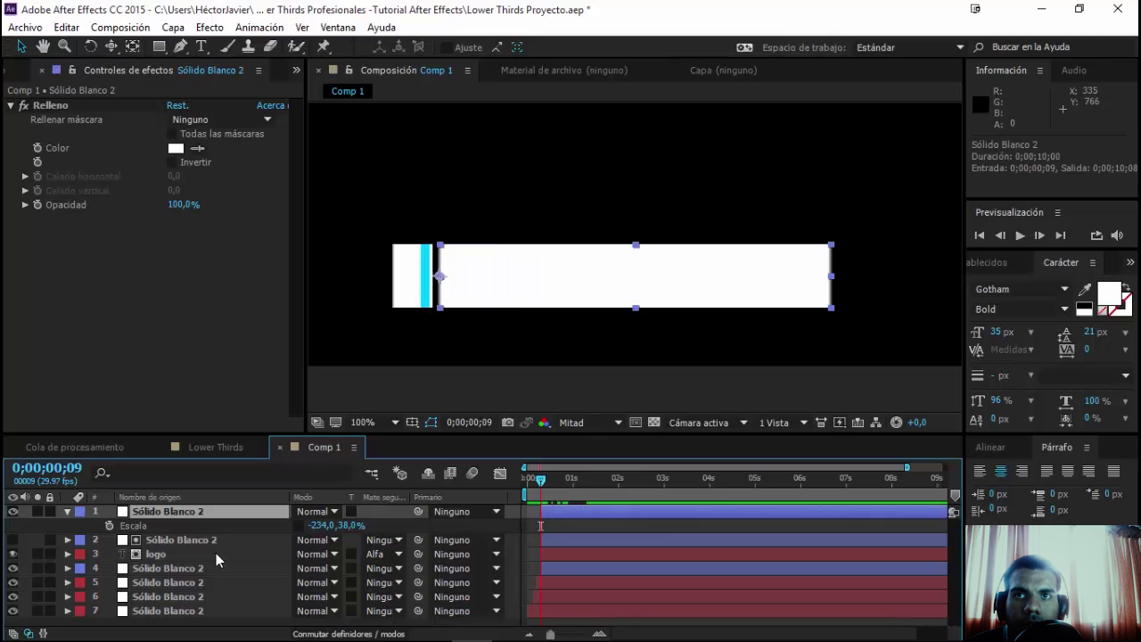
pyautogui.click(109, 525)
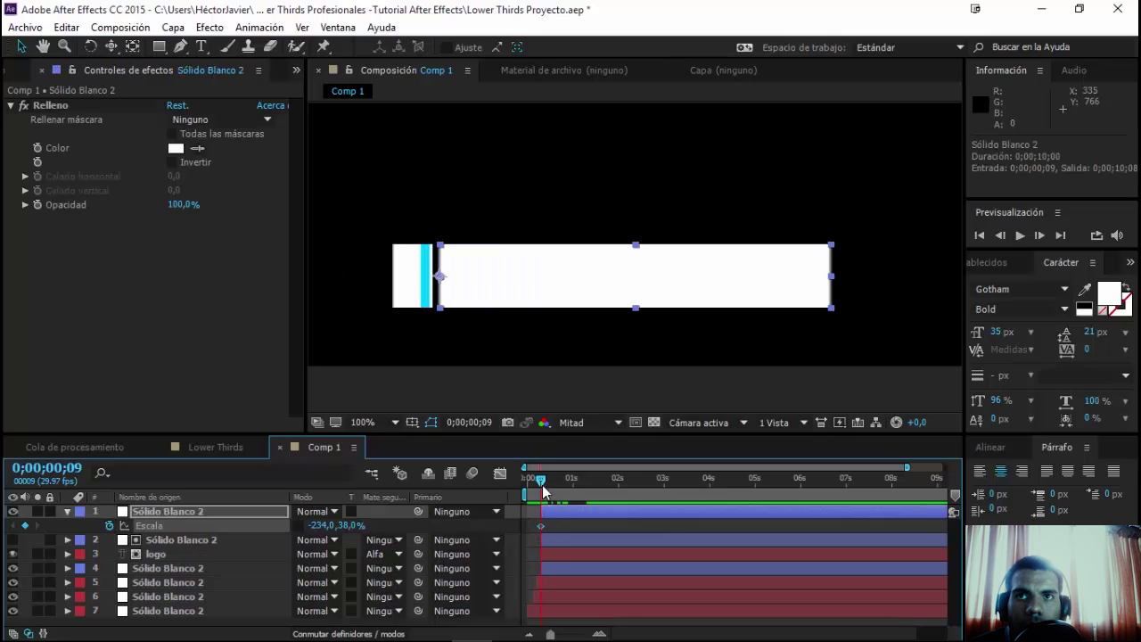
pyautogui.moveTo(605, 485); pyautogui.dragTo(601, 487)
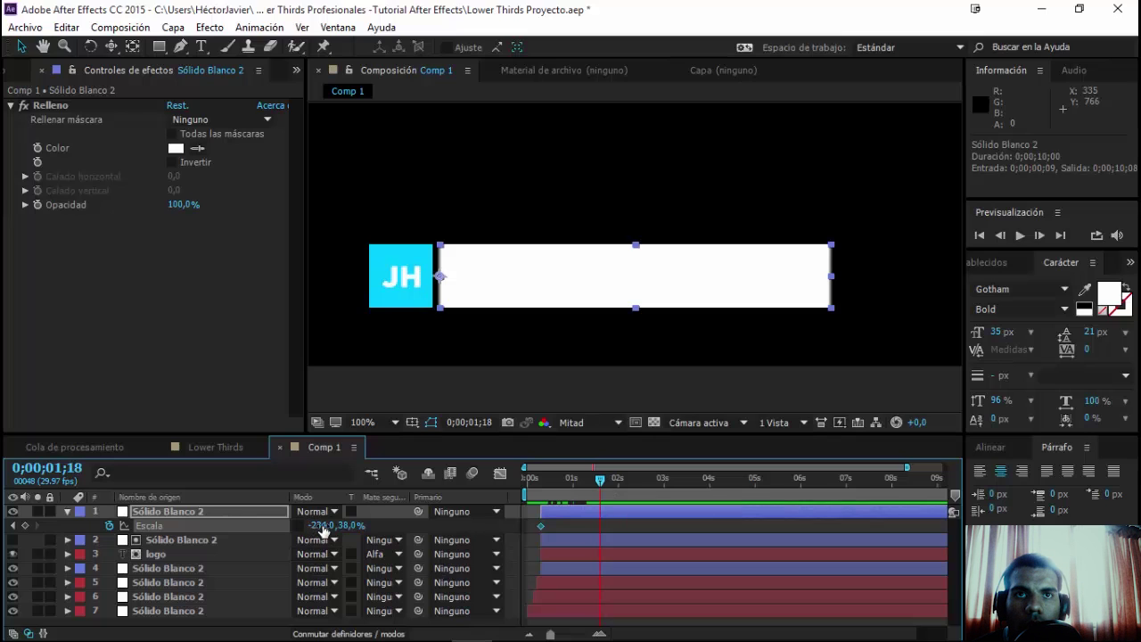
pyautogui.click(541, 526)
pyautogui.moveTo(541, 526); pyautogui.dragTo(600, 526)
pyautogui.moveTo(600, 481); pyautogui.dragTo(541, 482)
pyautogui.moveTo(319, 525); pyautogui.dragTo(319, 526)
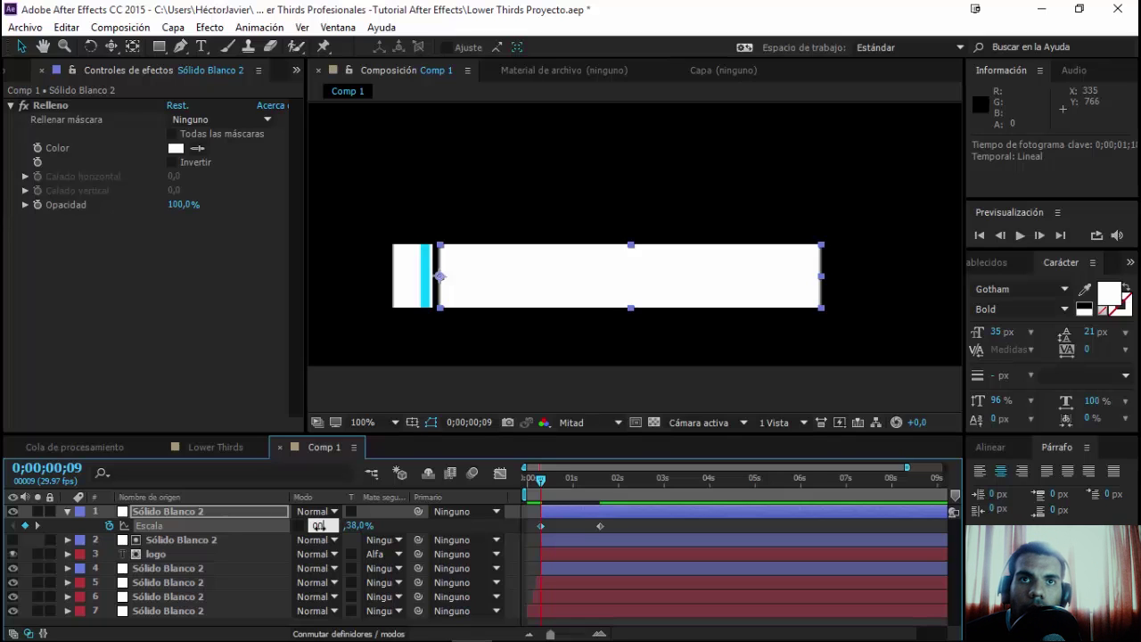
pyautogui.press('Return')
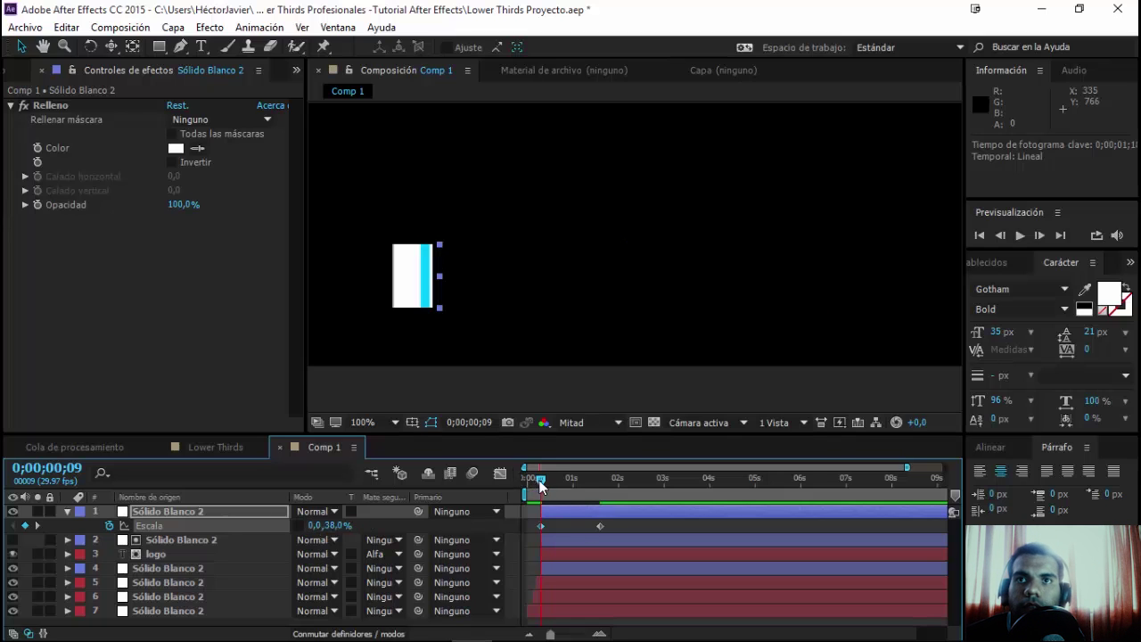
pyautogui.moveTo(539, 484); pyautogui.dragTo(584, 481)
pyautogui.click(516, 530)
pyautogui.click(540, 526)
pyautogui.rightClick(539, 526)
pyautogui.moveTo(571, 513)
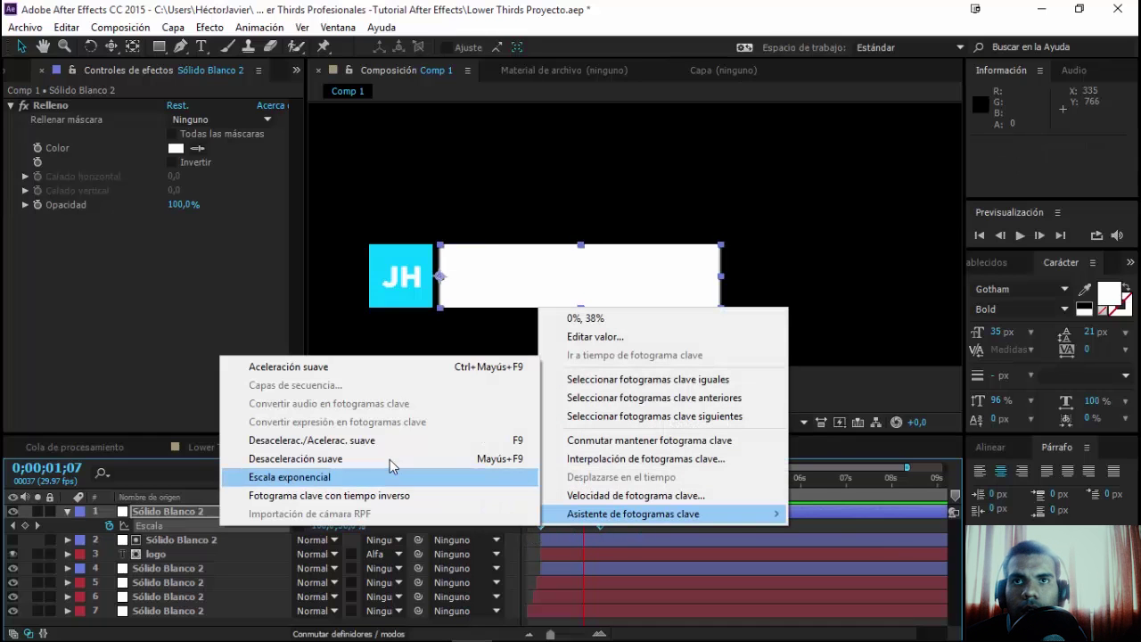
pyautogui.click(392, 474)
pyautogui.click(500, 472)
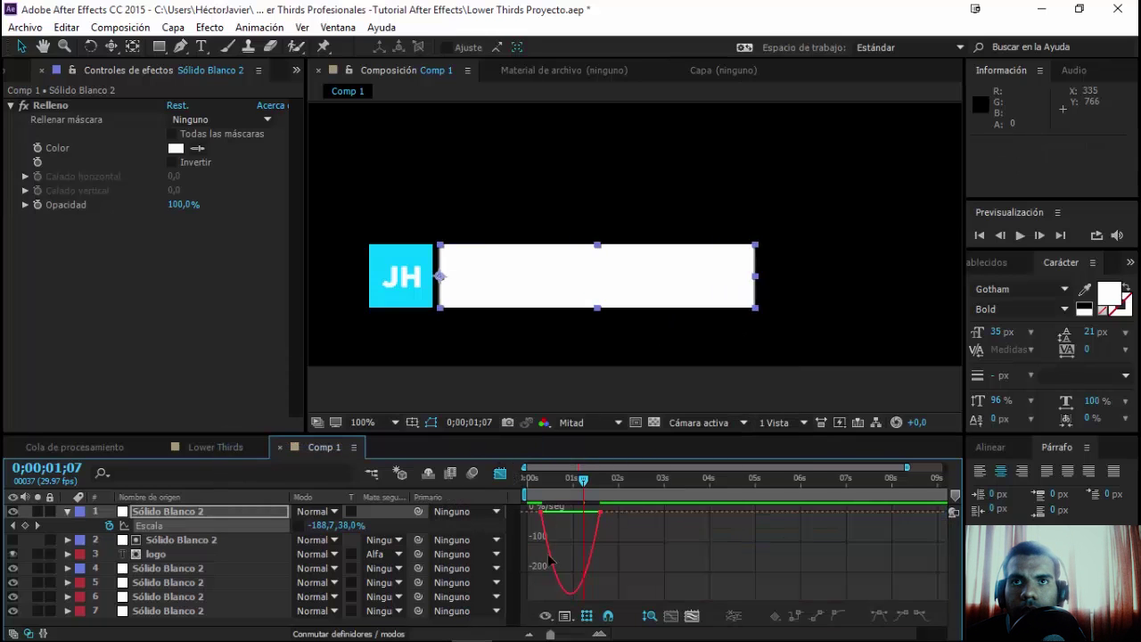
pyautogui.click(595, 514)
pyautogui.moveTo(589, 515); pyautogui.dragTo(561, 516)
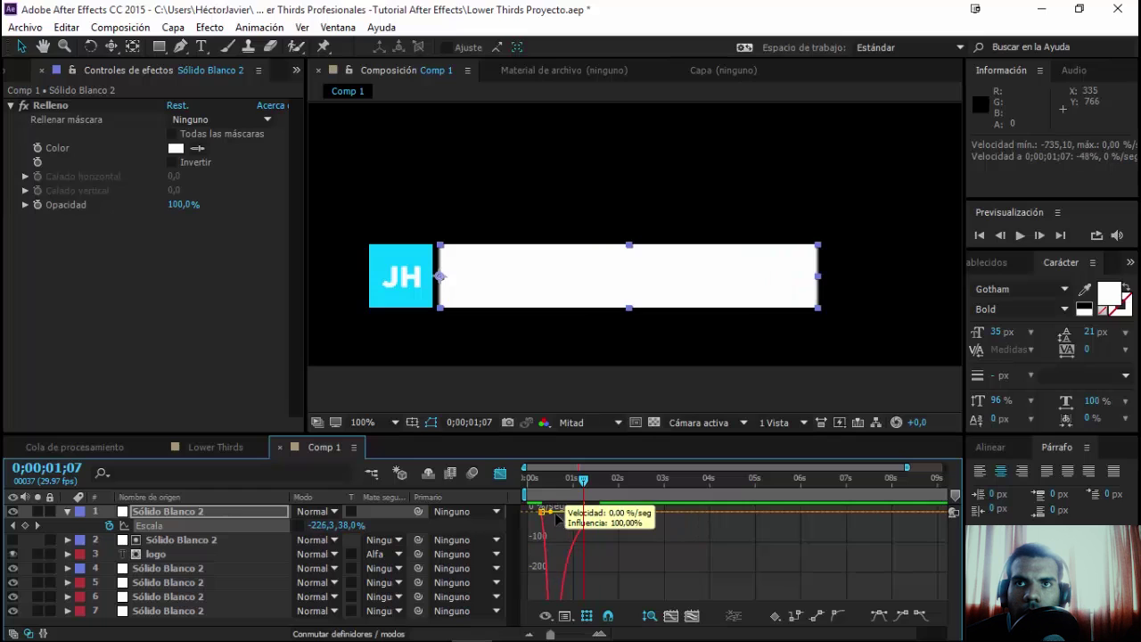
pyautogui.click(500, 472)
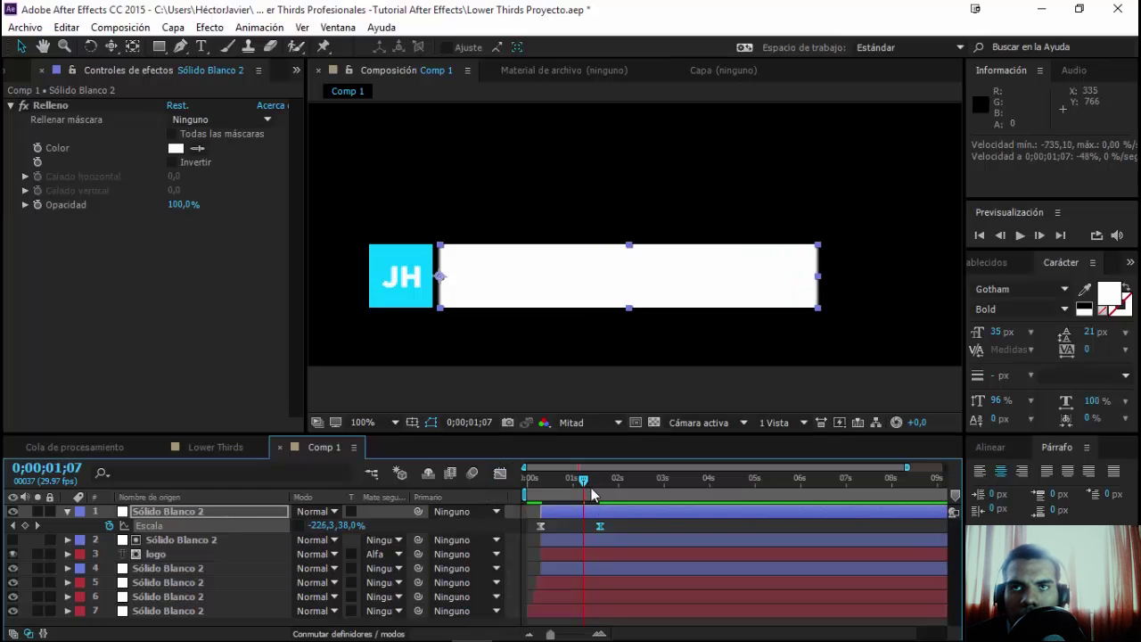
pyautogui.press('F2')
pyautogui.moveTo(581, 483); pyautogui.dragTo(604, 482)
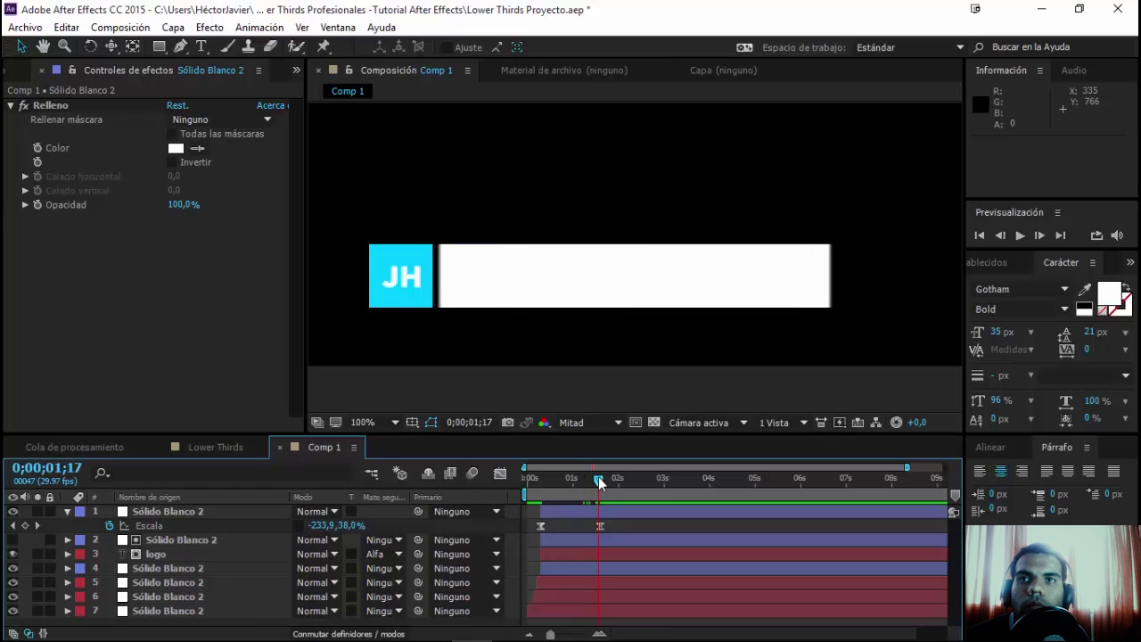
pyautogui.press('space')
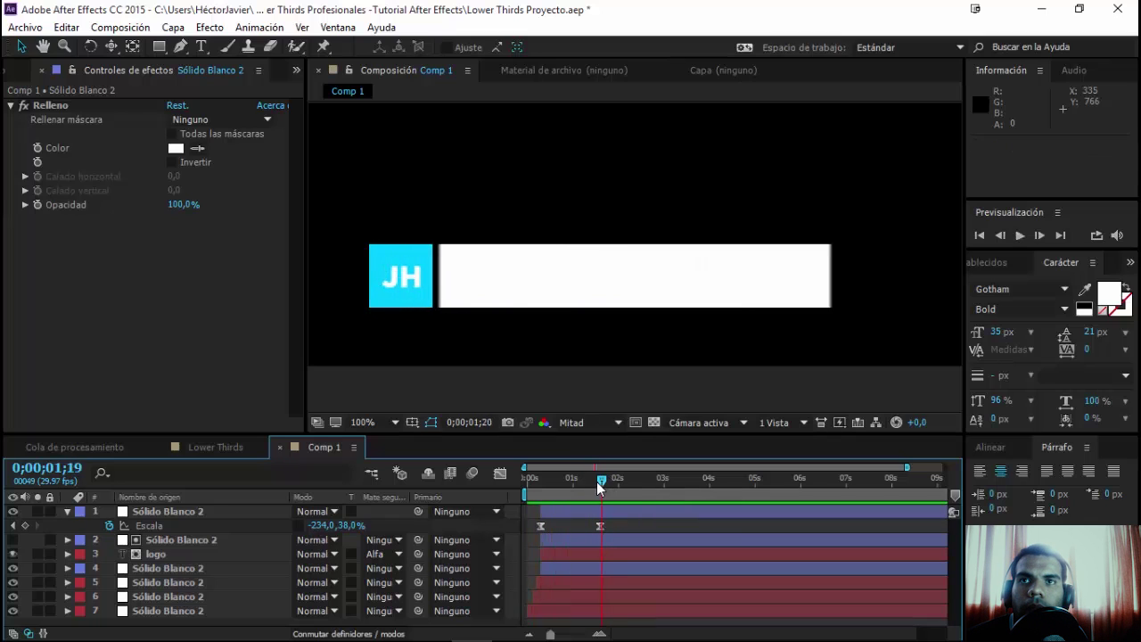
pyautogui.click(553, 515)
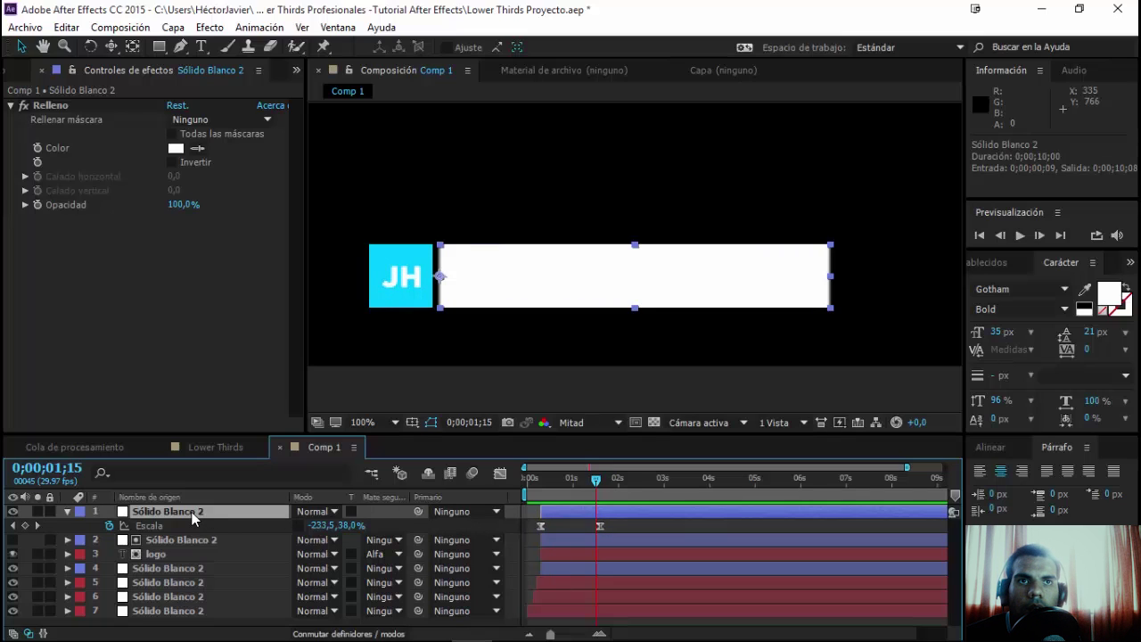
# - Duplicate caja texto, start the copy 8 frames later, and fill it with the JH box's cyan
pyautogui.press('Return')
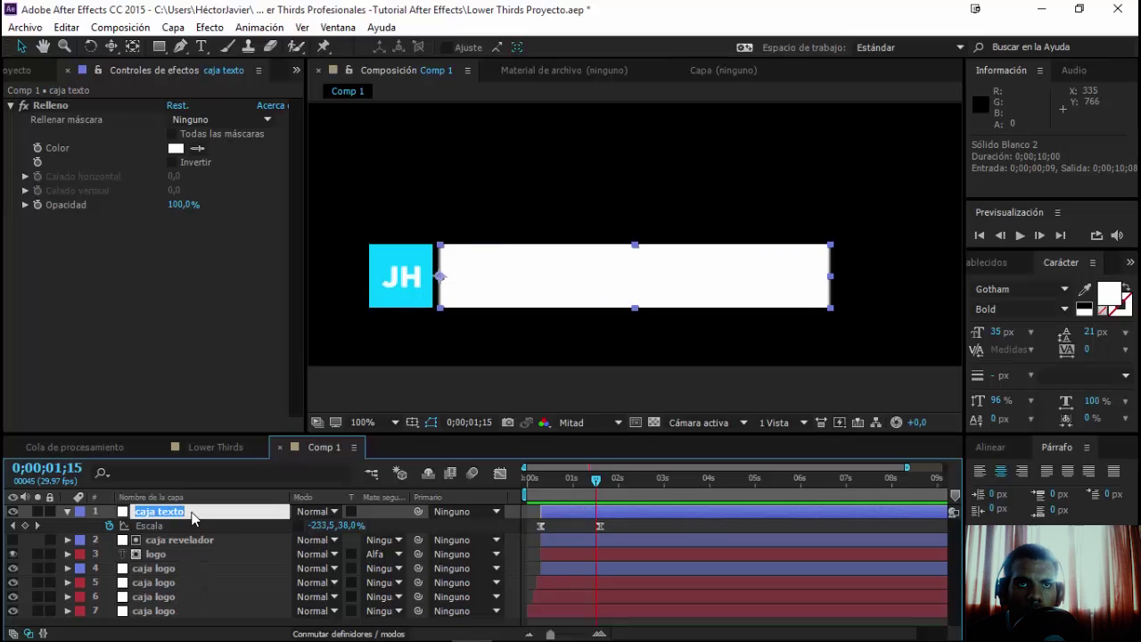
pyautogui.click(194, 553)
pyautogui.click(185, 511)
pyautogui.hotkey('ctrl', 'd')
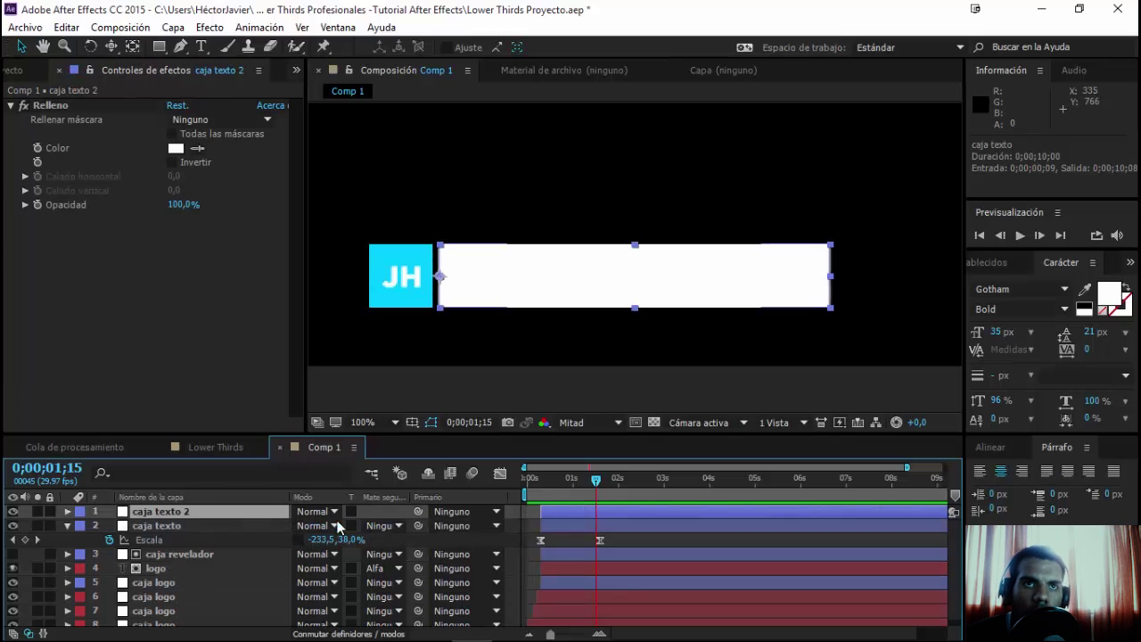
pyautogui.moveTo(551, 509); pyautogui.dragTo(560, 510)
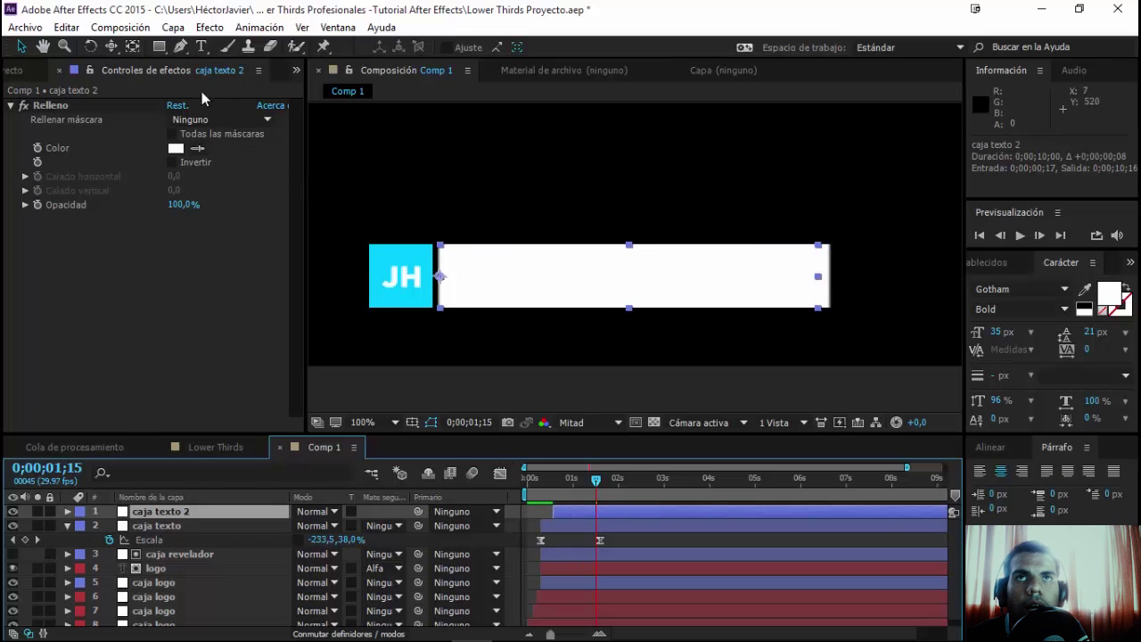
pyautogui.click(172, 148)
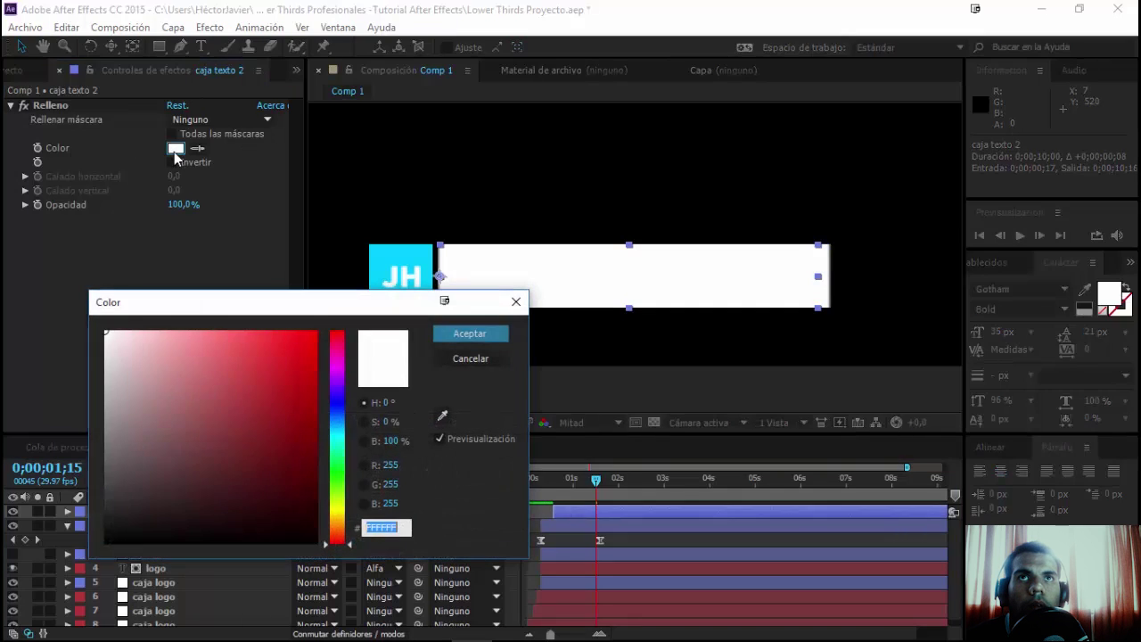
pyautogui.click(443, 416)
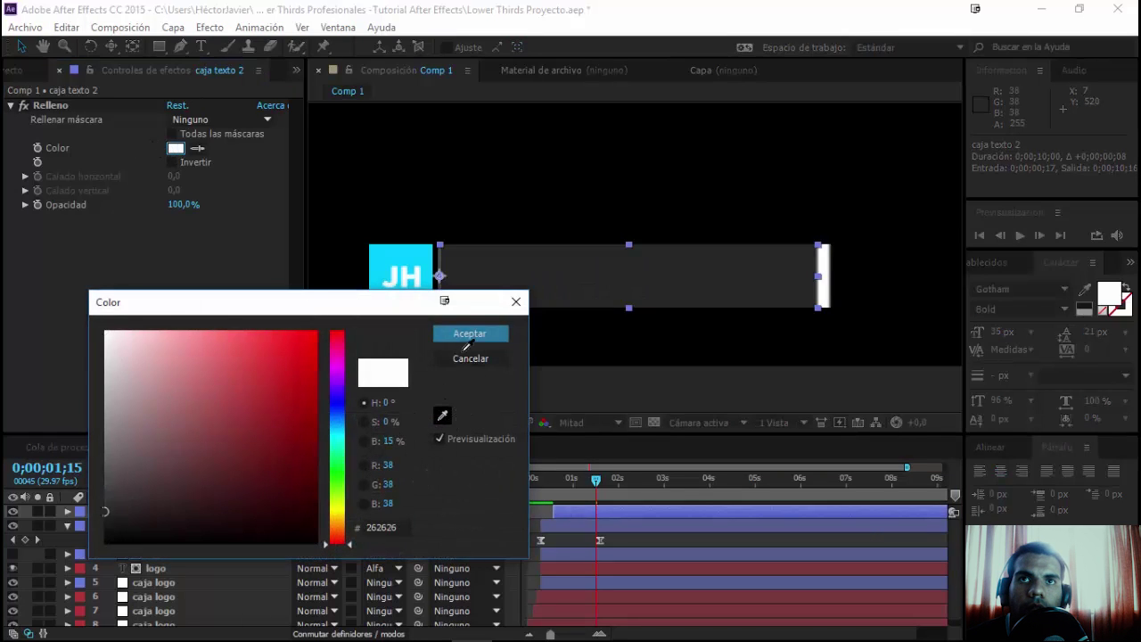
pyautogui.click(383, 252)
pyautogui.click(465, 334)
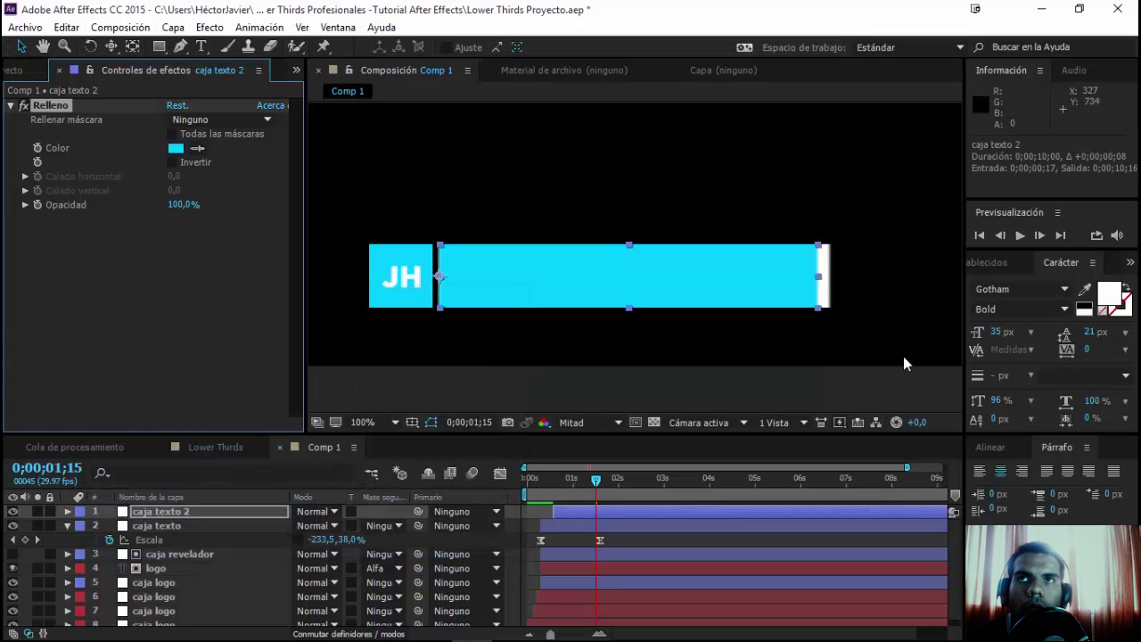
# - Duplicate the cyan copy, delay it another 8 frames, and turn off its Fill so it stays white
pyautogui.click(147, 511)
pyautogui.hotkey('ctrl', 'd')
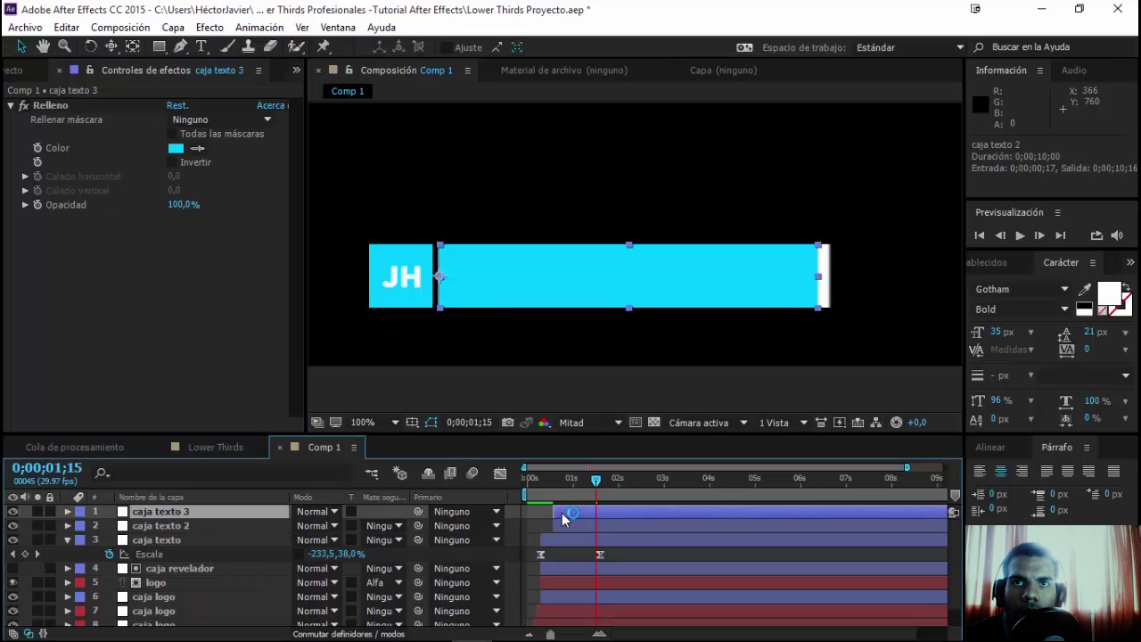
pyautogui.moveTo(561, 512); pyautogui.dragTo(576, 512)
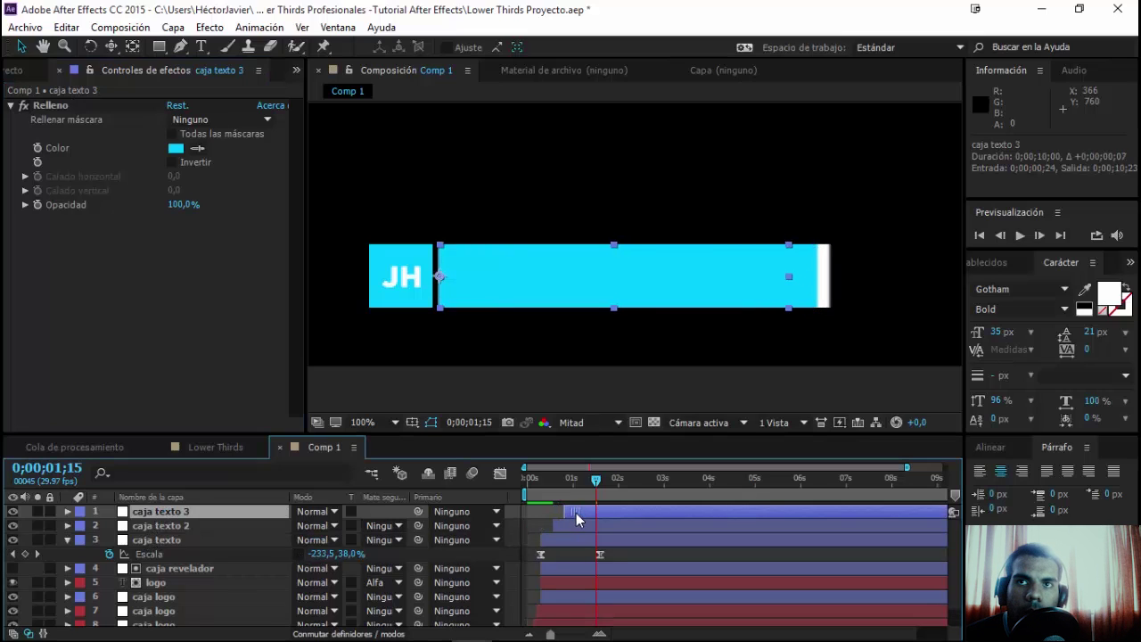
pyautogui.click(24, 107)
# - Preview the staggered box animation from just after one second, stopping at 0;00;01;22
pyautogui.moveTo(595, 478); pyautogui.dragTo(582, 478)
pyautogui.press('space')
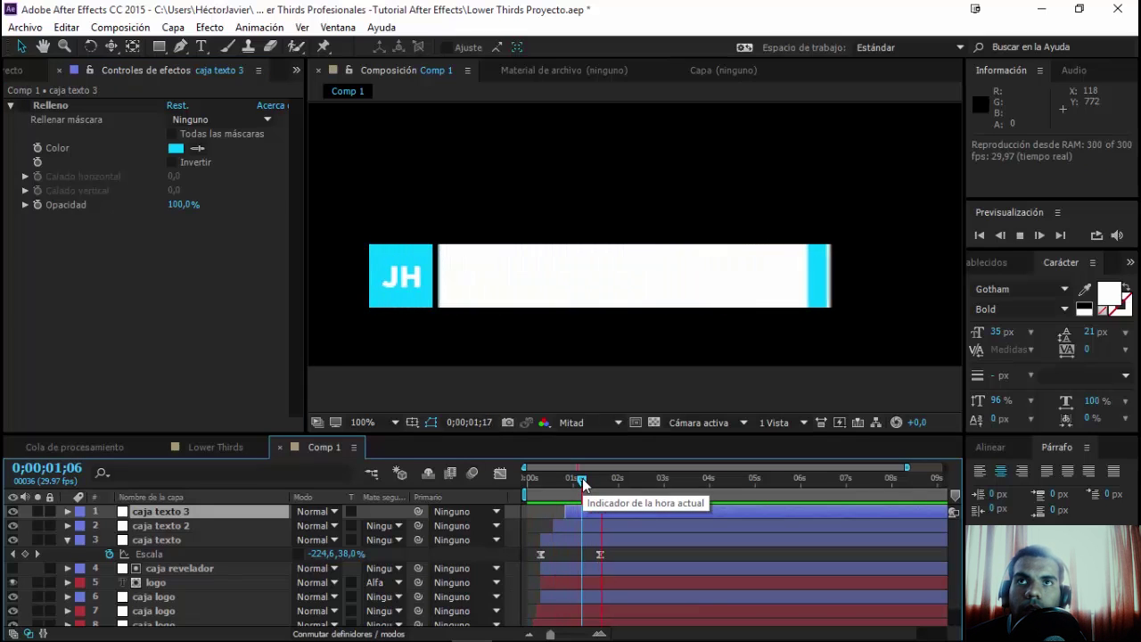
pyautogui.click(607, 484)
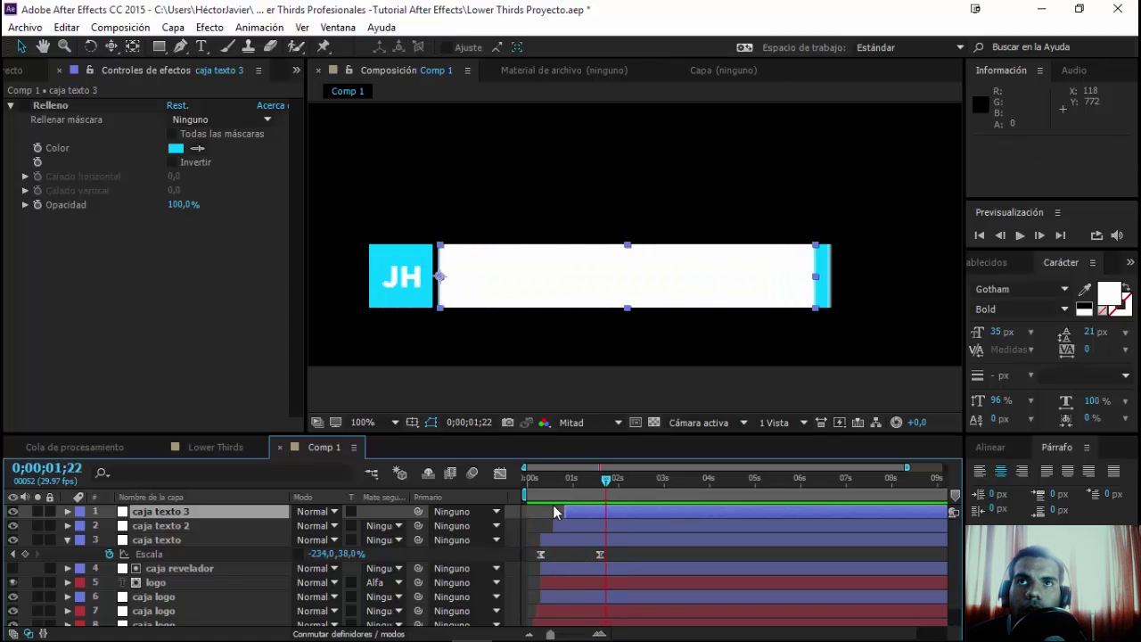
pyautogui.click(201, 46)
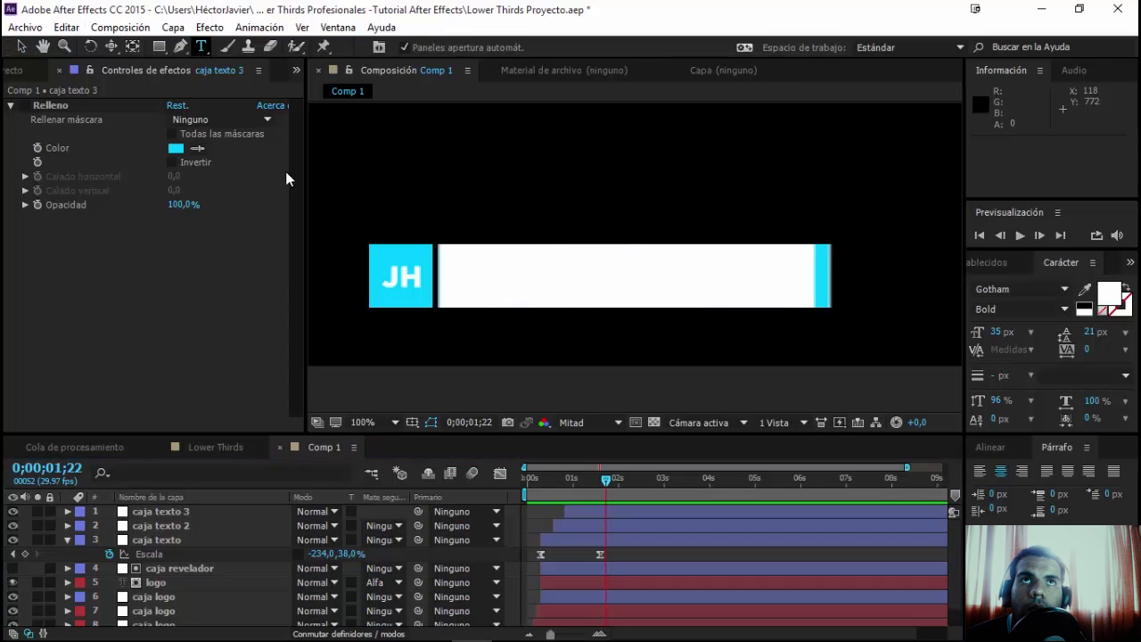
# - Type the title 'TITULO DE TEXTO' in black inside the white box
pyautogui.click(546, 280)
pyautogui.write('T')
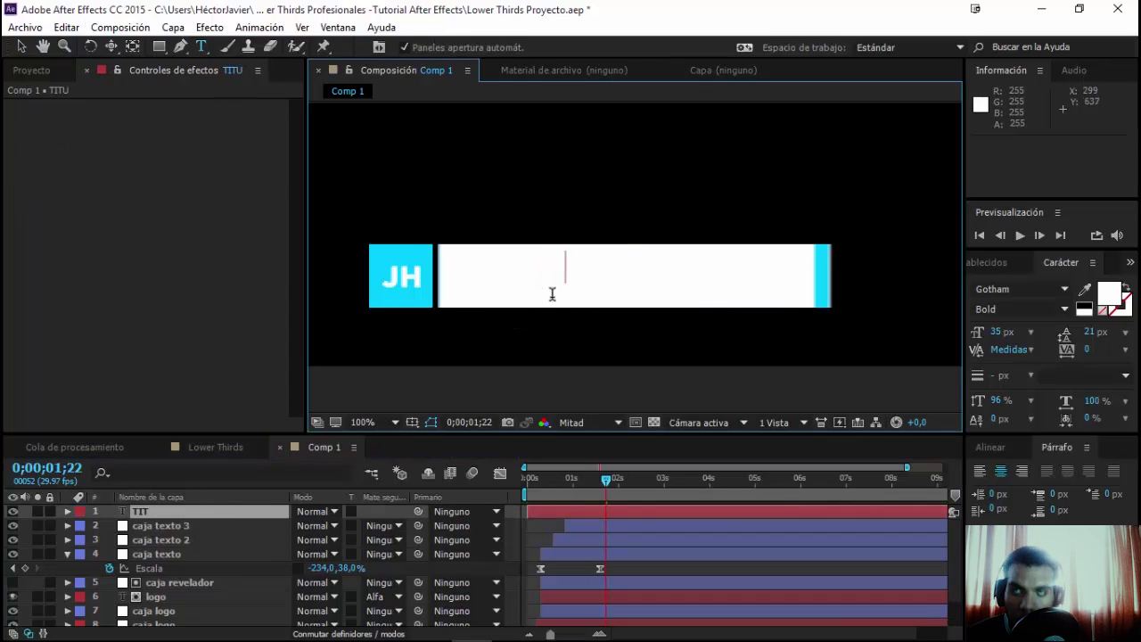
pyautogui.press('BackSpace')
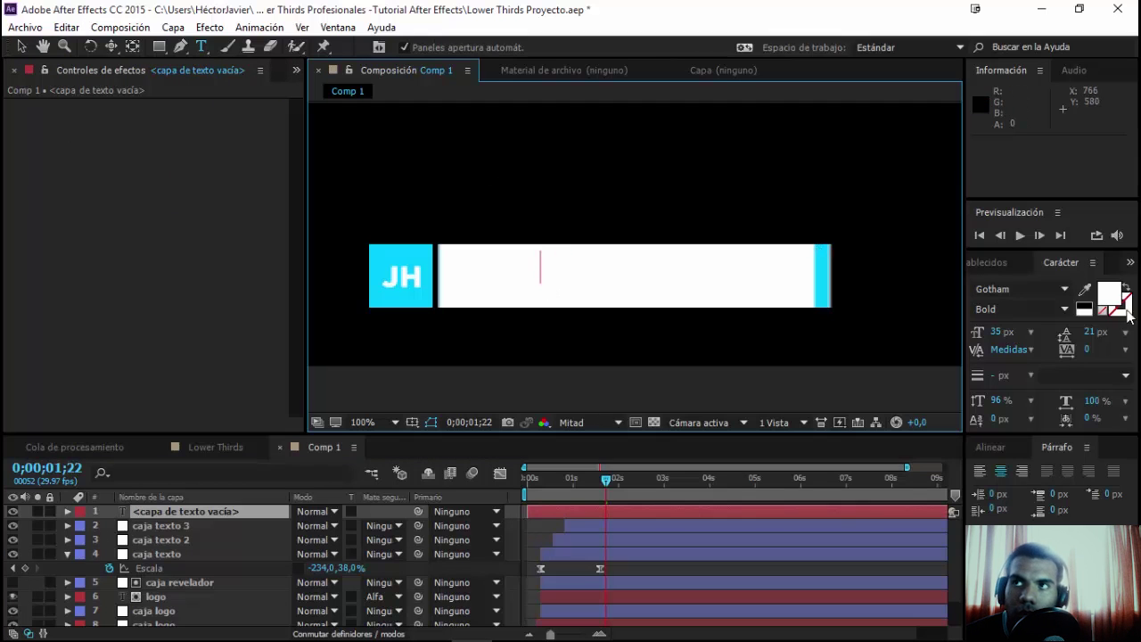
pyautogui.click(1096, 305)
pyautogui.write('TITULO DE TEXTO')
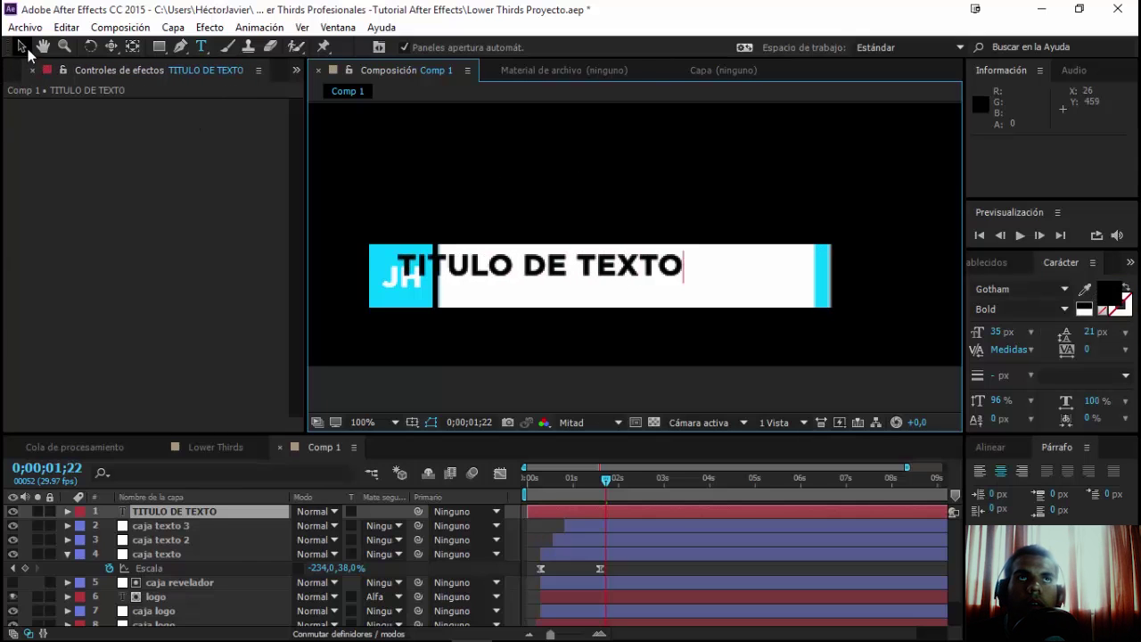
pyautogui.click(21, 46)
# - Set the title's font style to Book and centre it on the white bar
pyautogui.click(1062, 310)
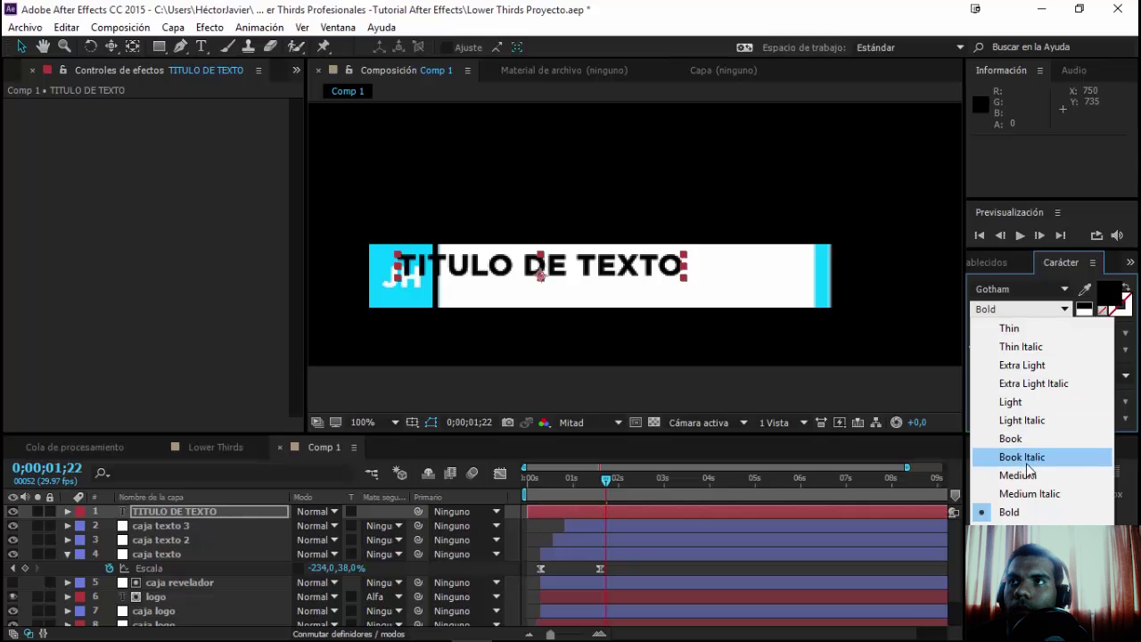
pyautogui.click(1010, 437)
pyautogui.moveTo(629, 269); pyautogui.dragTo(714, 279)
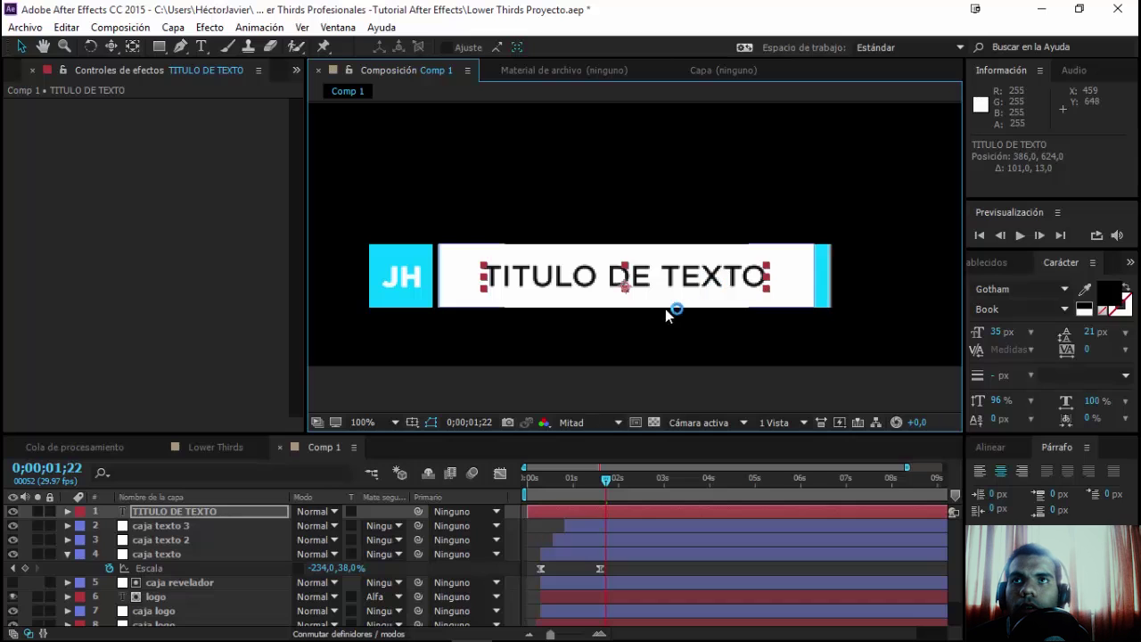
pyautogui.click(159, 527)
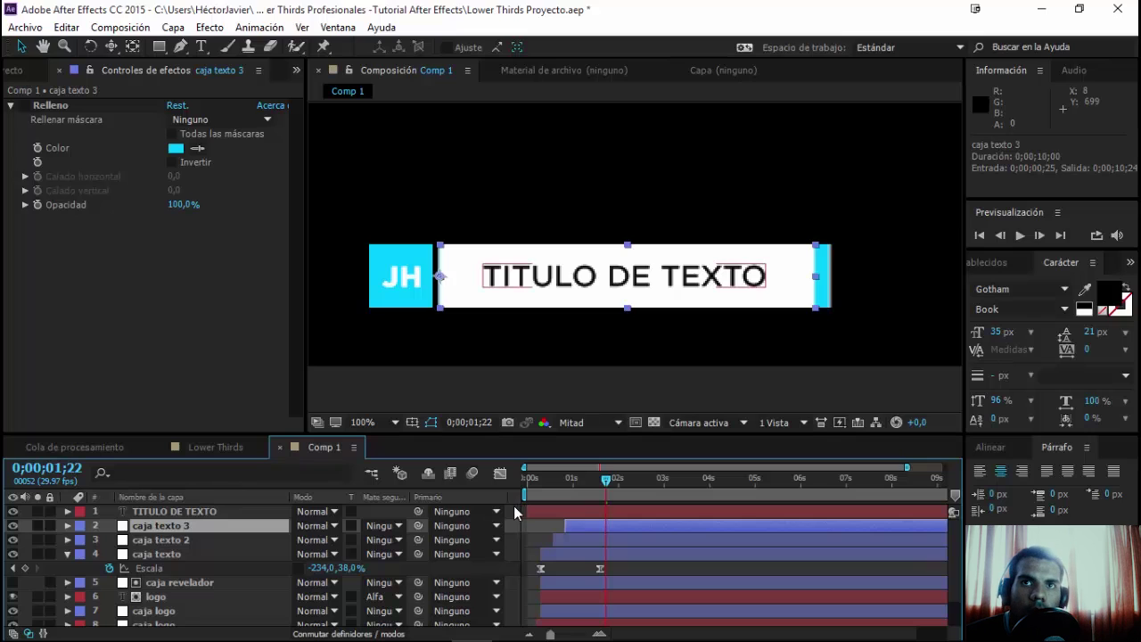
# - Duplicate caja texto 3, rename the copy 'caja revelador texto', and move it to the top
pyautogui.hotkey('ctrl', 'd')
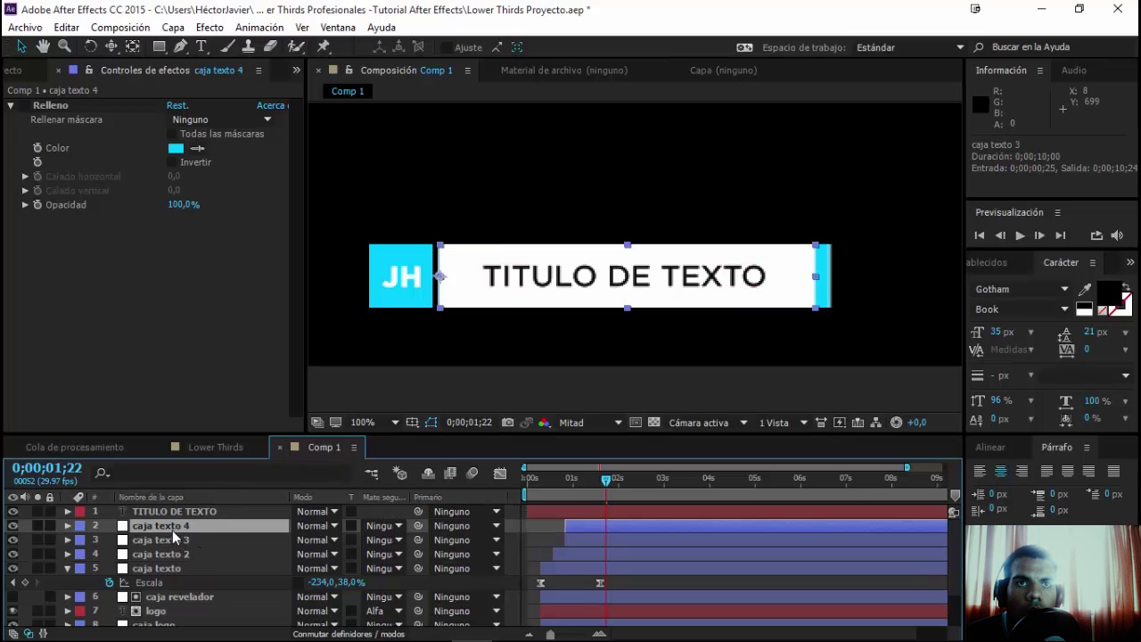
pyautogui.press('Return')
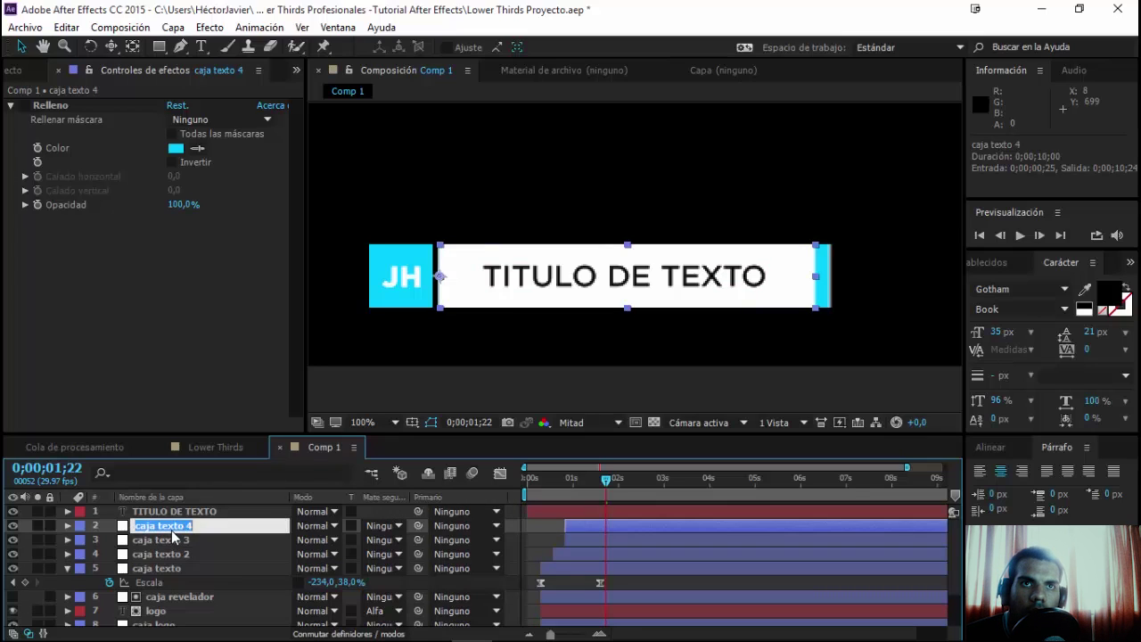
pyautogui.write('caja revel')
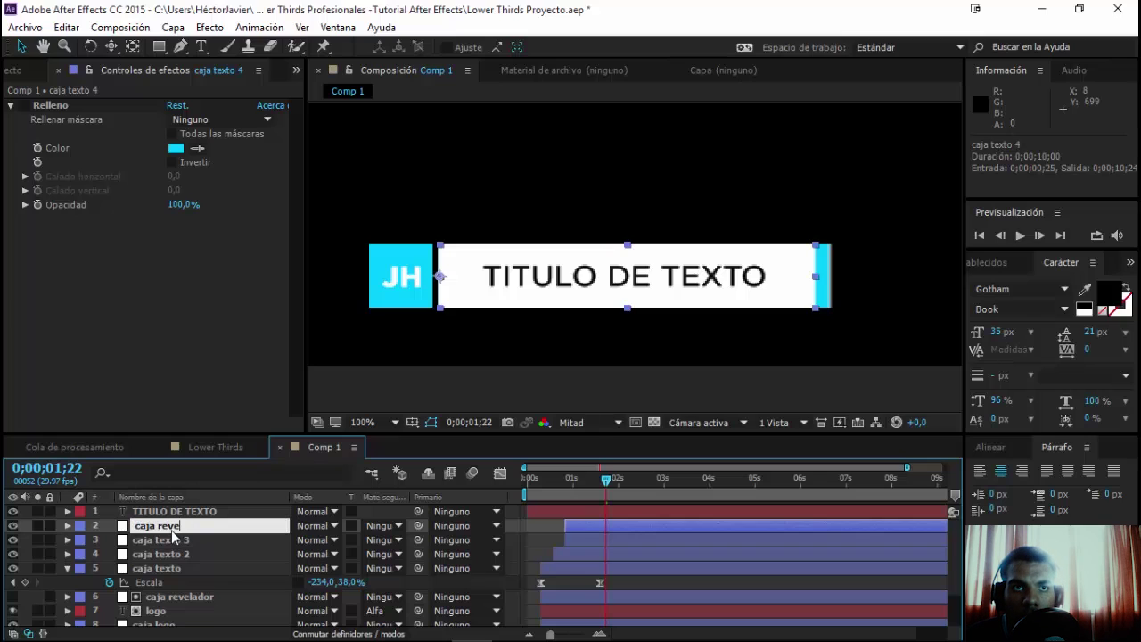
pyautogui.write('ador texto')
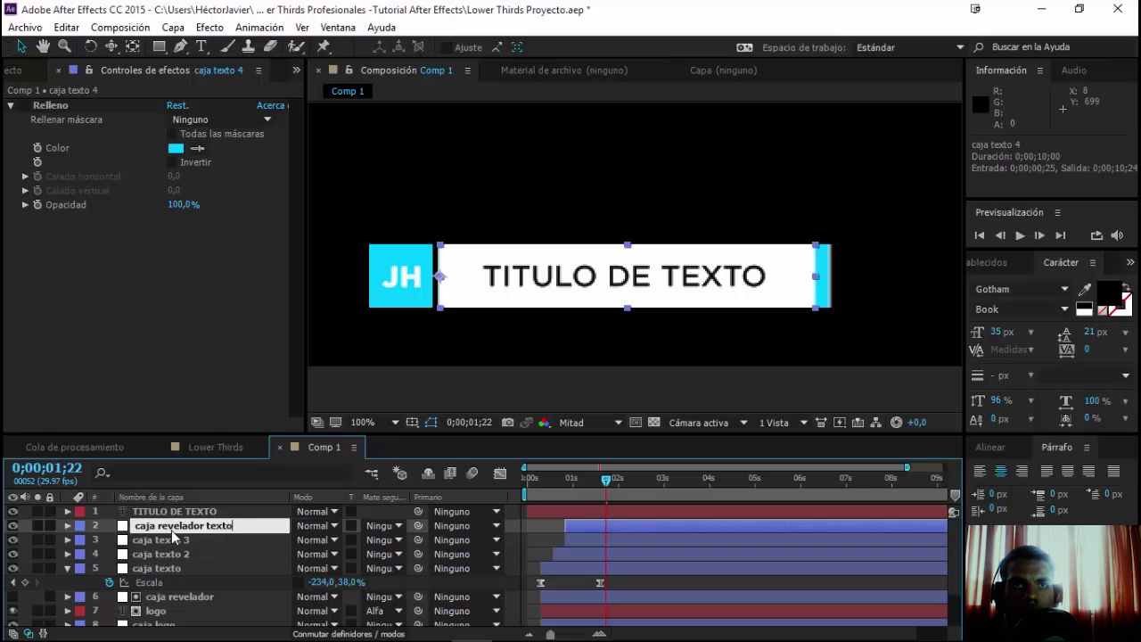
pyautogui.press('Return')
pyautogui.hotkey('ctrl', ']')
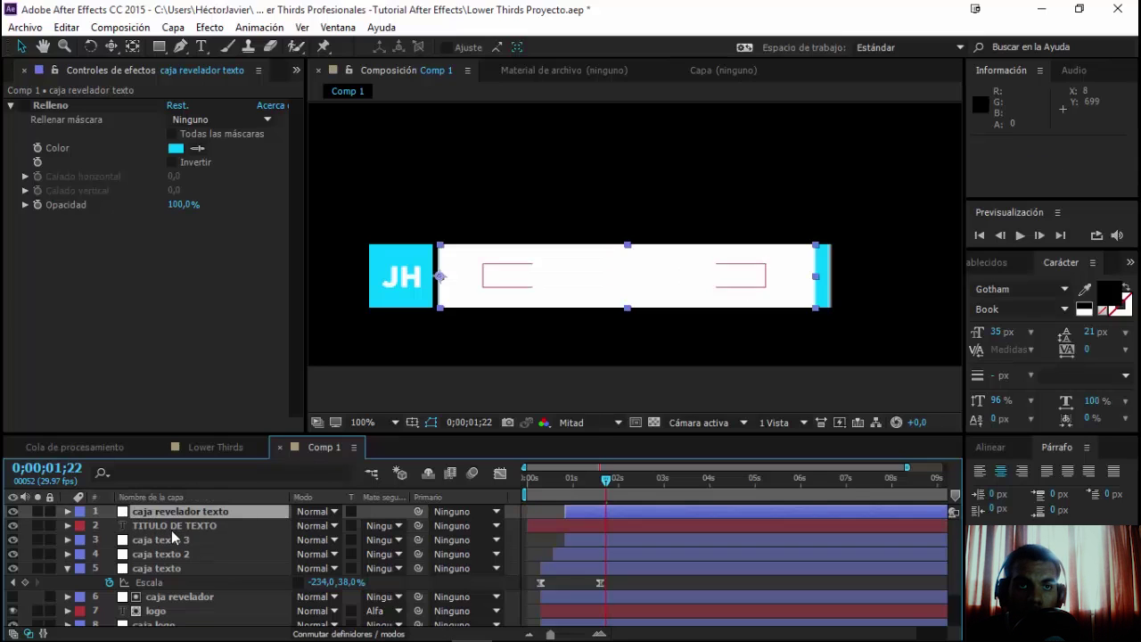
# - Set TITULO DE TEXTO's Track Matte to Alpha Matte and check the reveal at one second
pyautogui.click(189, 527)
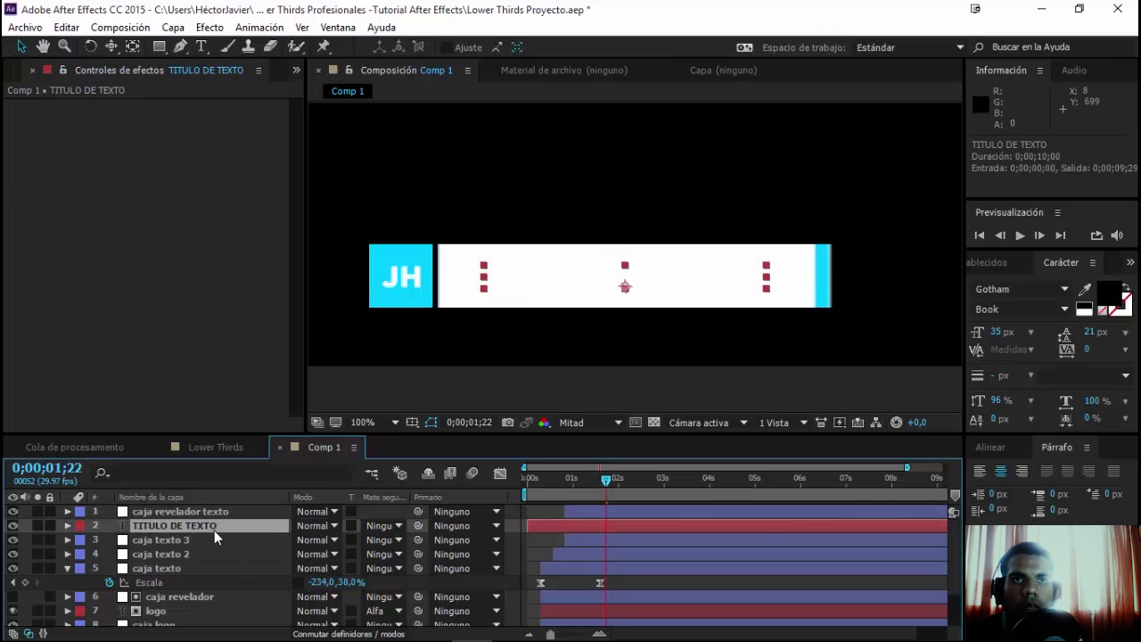
pyautogui.click(391, 526)
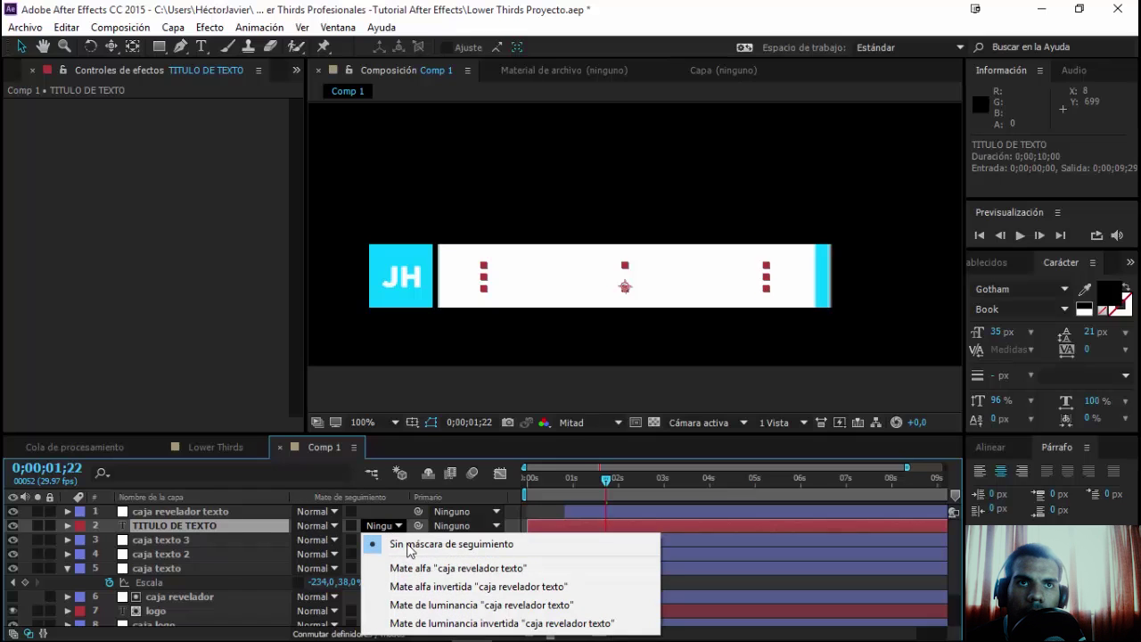
pyautogui.click(490, 575)
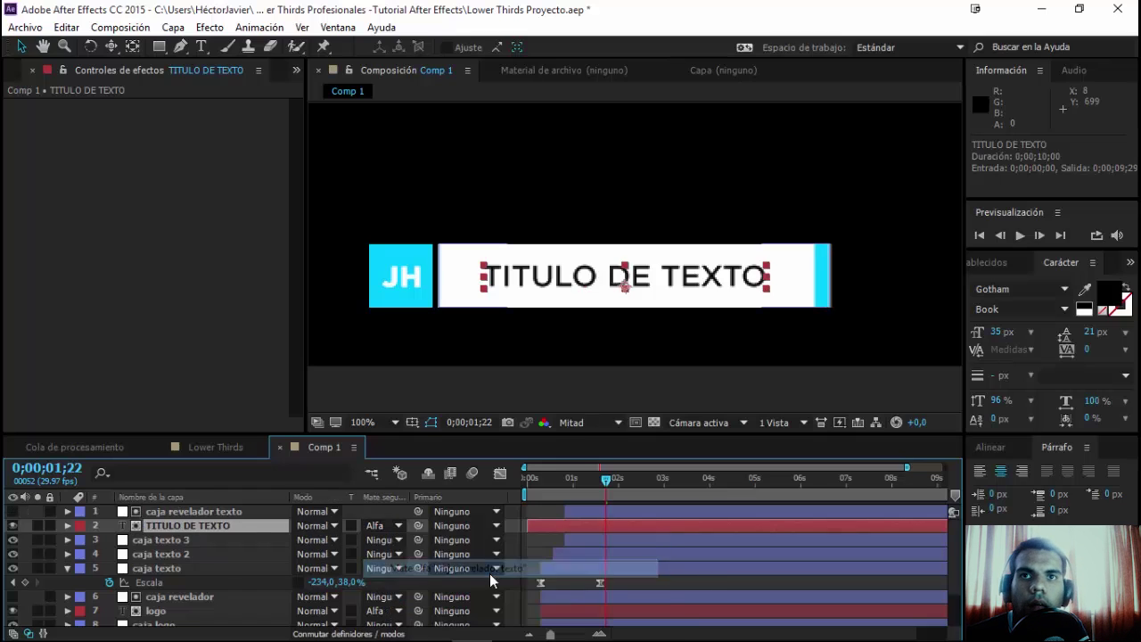
pyautogui.moveTo(608, 481)
pyautogui.mouseDown()
pyautogui.moveTo(572, 485)
pyautogui.moveTo(591, 490)
pyautogui.moveTo(570, 498)
pyautogui.mouseUp()
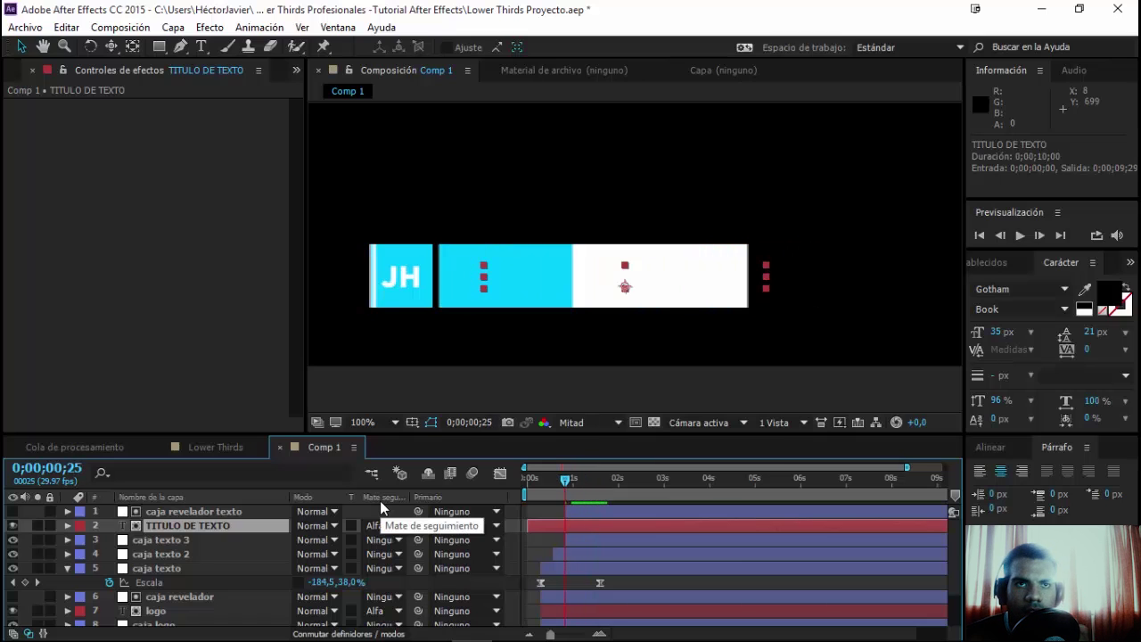
# - Keyframe the title's Position so it starts far right of the white box and slides in
pyautogui.press('p')
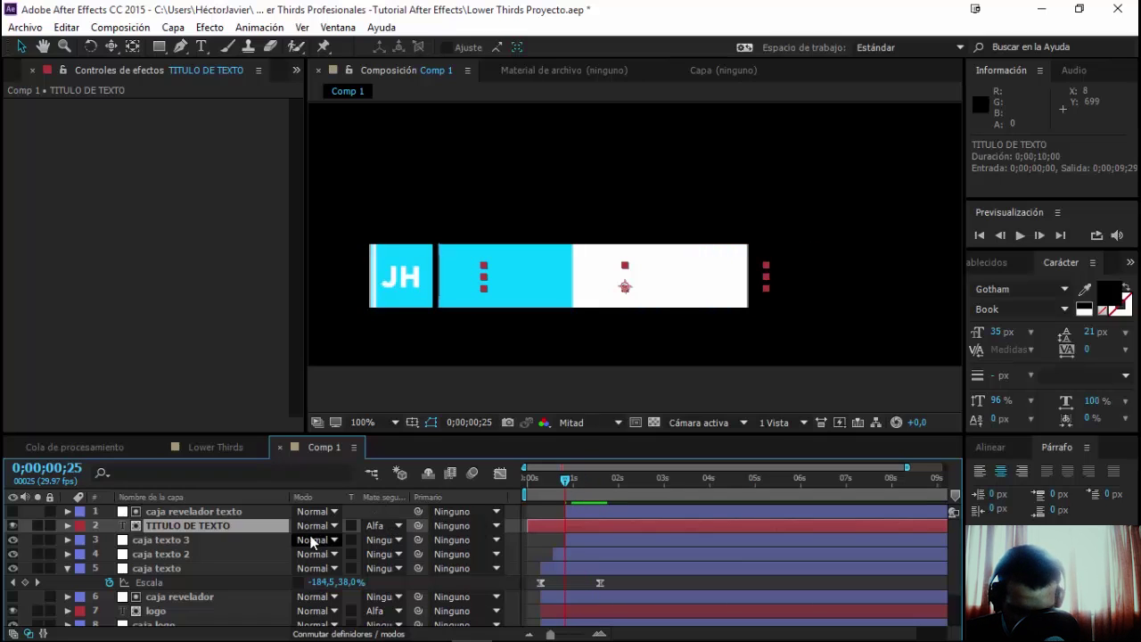
pyautogui.click(109, 540)
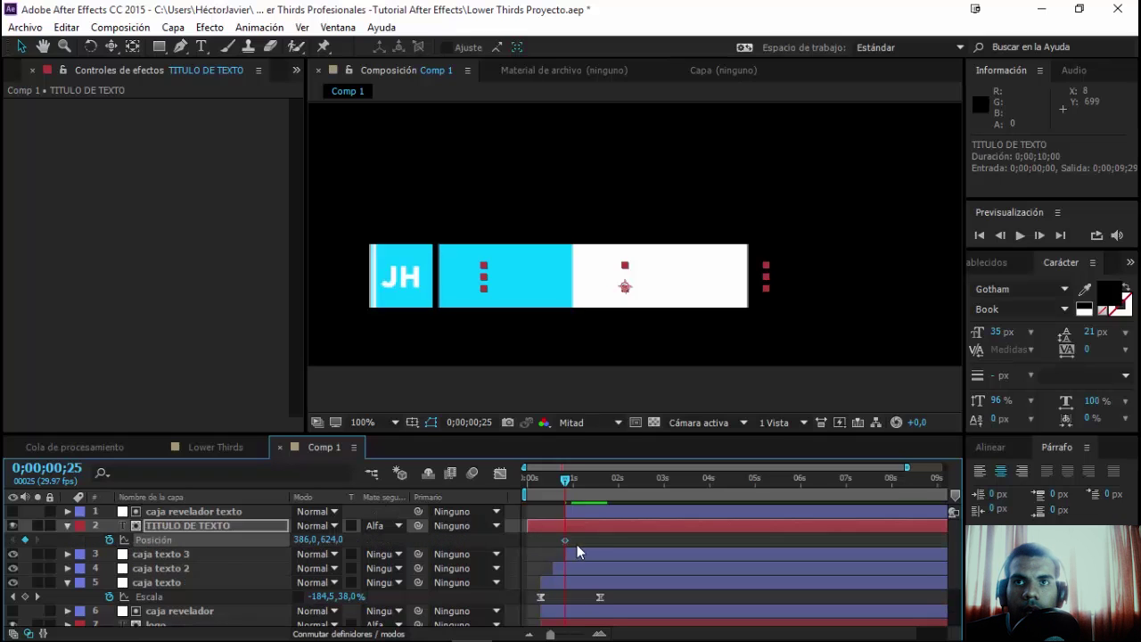
pyautogui.moveTo(565, 540); pyautogui.dragTo(623, 540)
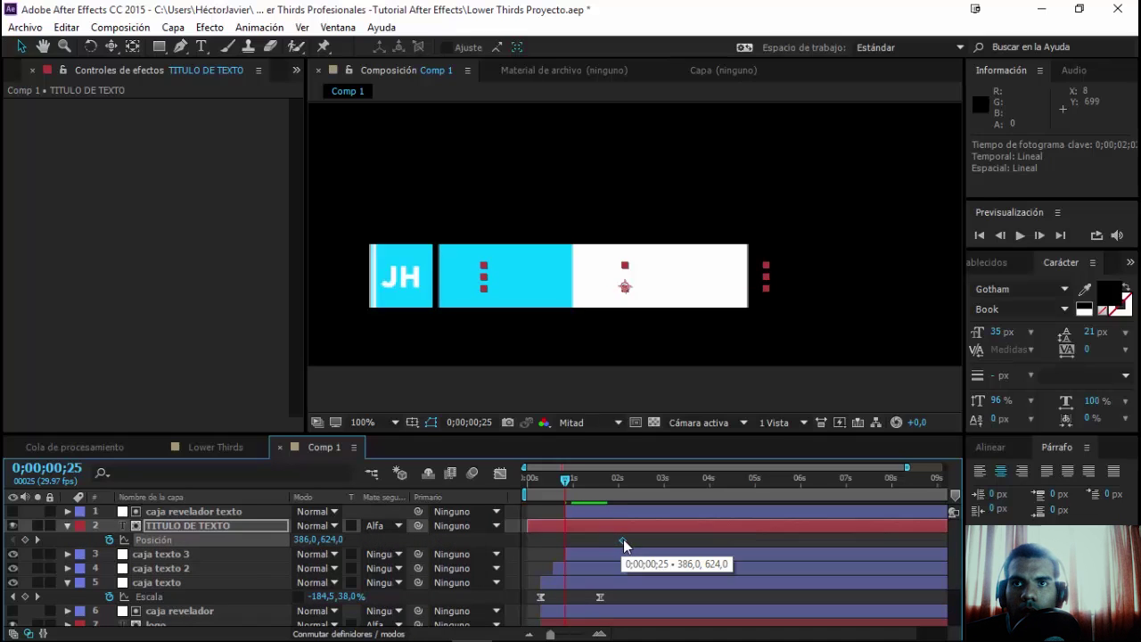
pyautogui.moveTo(303, 539); pyautogui.dragTo(312, 539)
pyautogui.moveTo(630, 286); pyautogui.dragTo(926, 286)
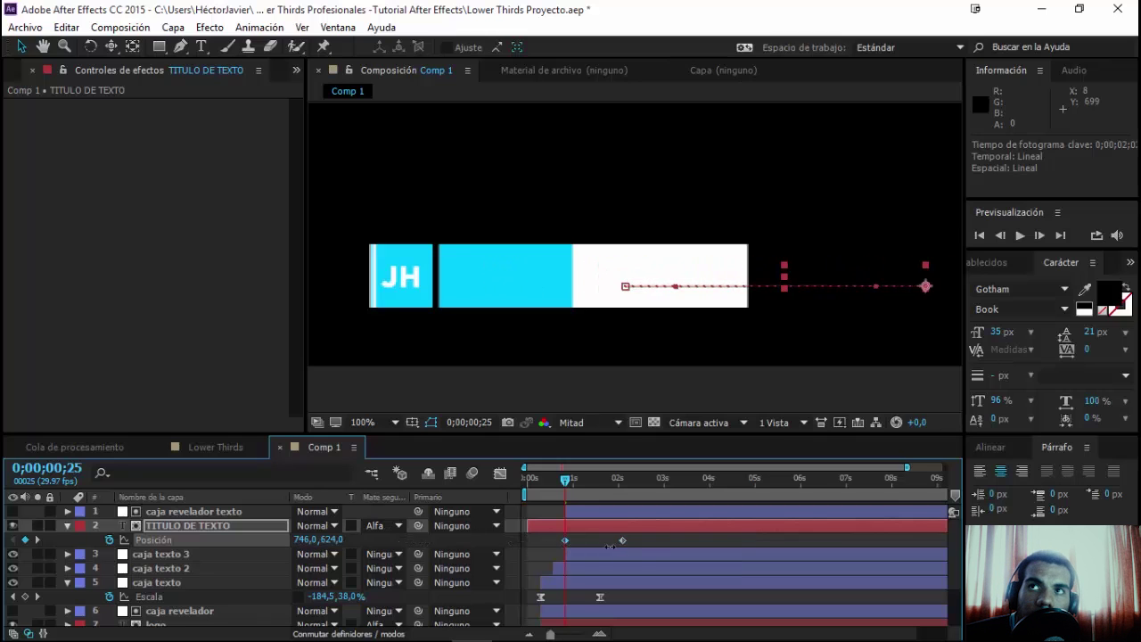
# - Apply Easy Ease to the title's Position keyframes and steepen the speed curve for a fast start
pyautogui.click(564, 540)
pyautogui.rightClick(564, 541)
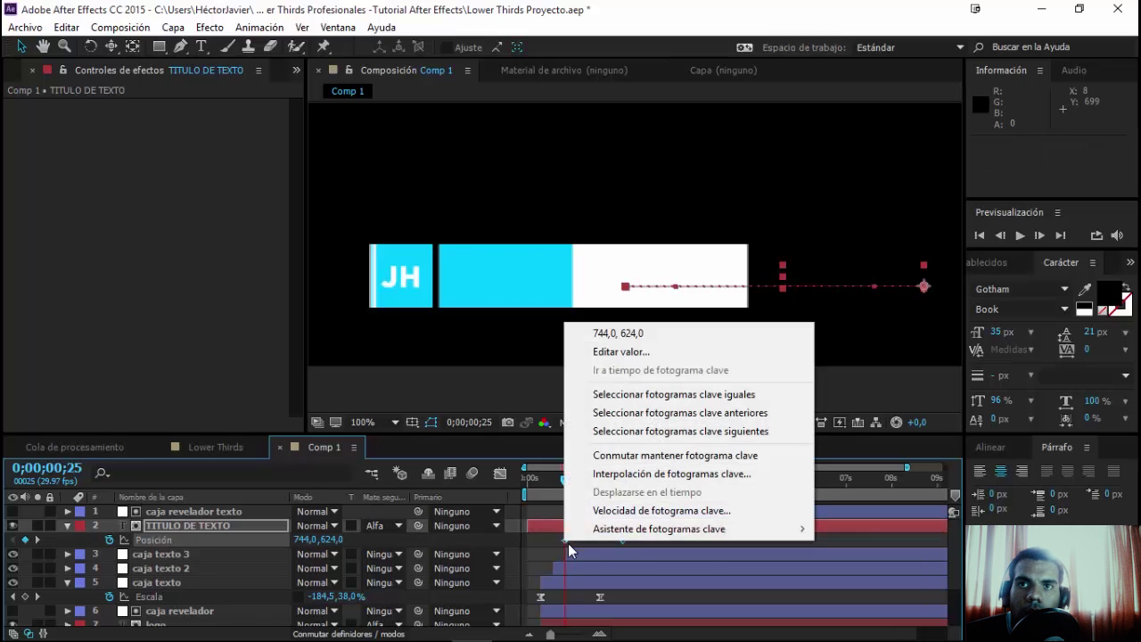
pyautogui.click(373, 452)
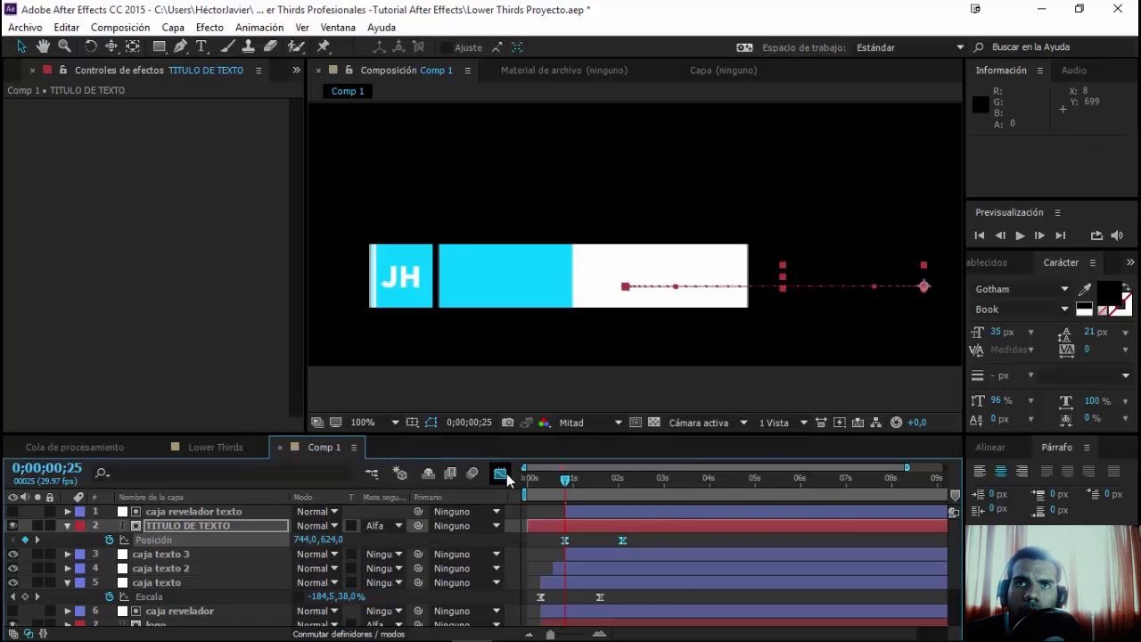
pyautogui.click(500, 473)
pyautogui.click(621, 592)
pyautogui.moveTo(603, 593); pyautogui.dragTo(570, 595)
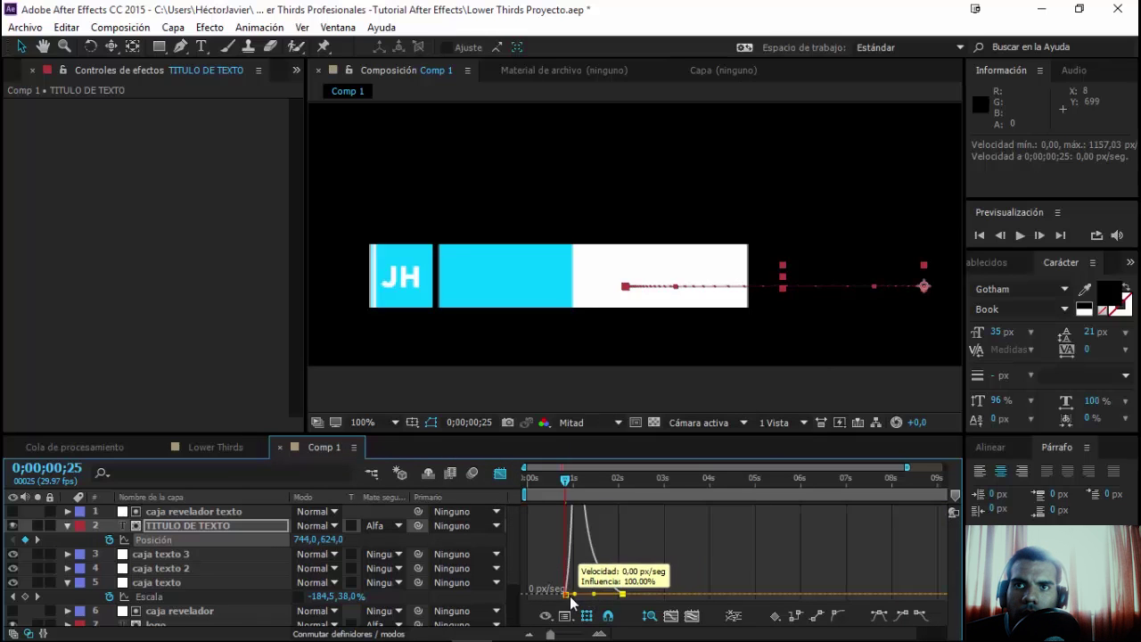
pyautogui.click(501, 474)
# - Preview the title slide-in animation, then switch to the Lower Thirds composition
pyautogui.press('space')
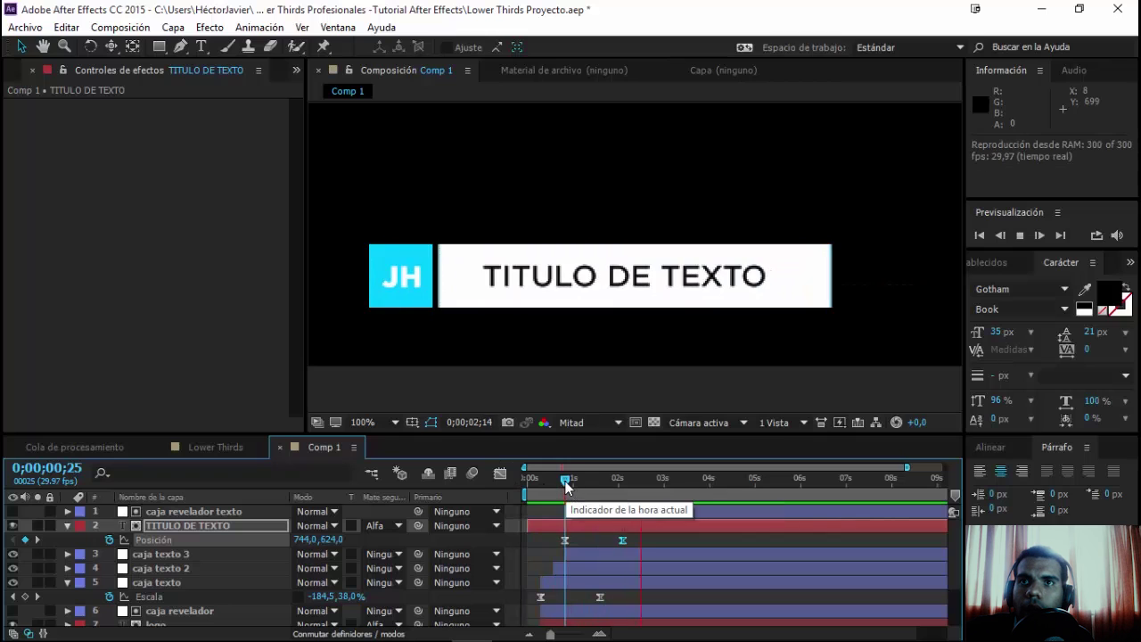
pyautogui.press('space')
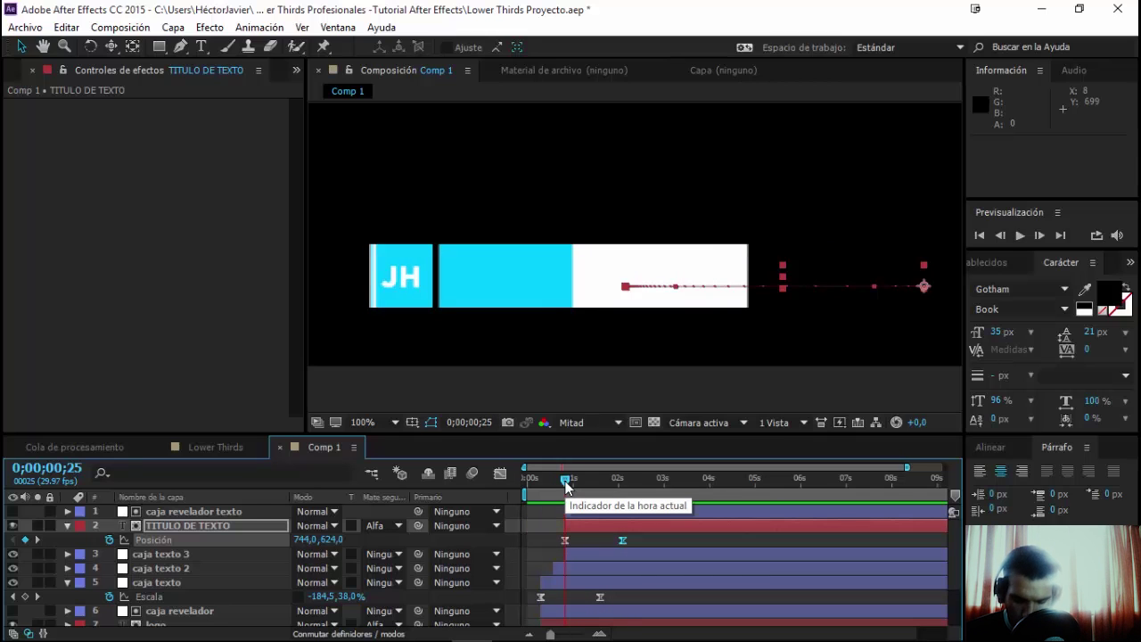
pyautogui.press('space')
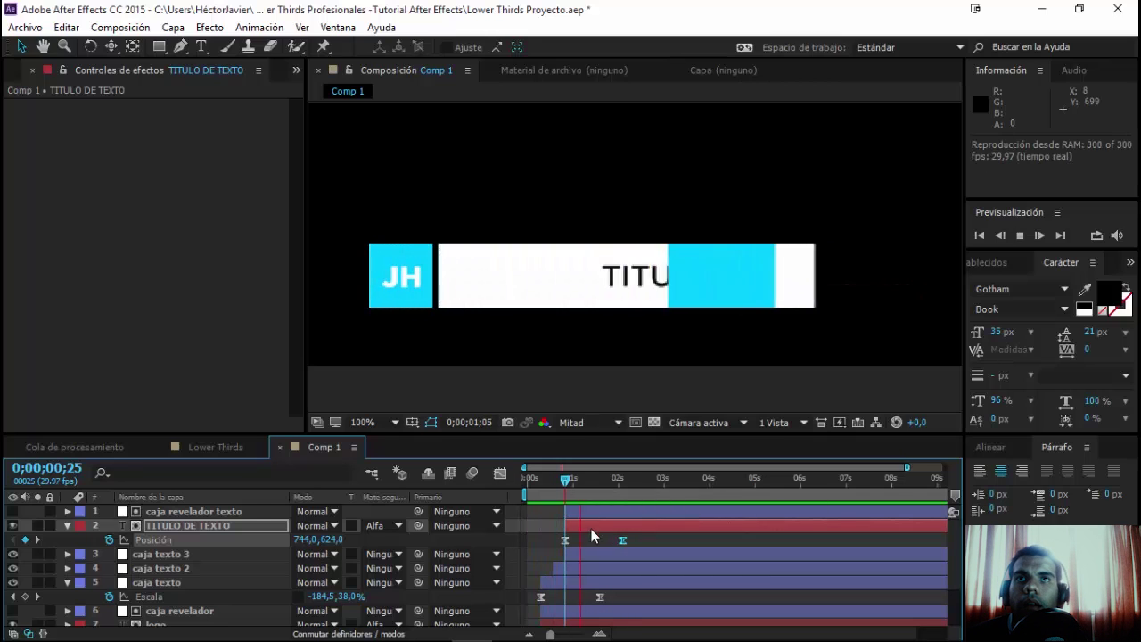
pyautogui.click(214, 446)
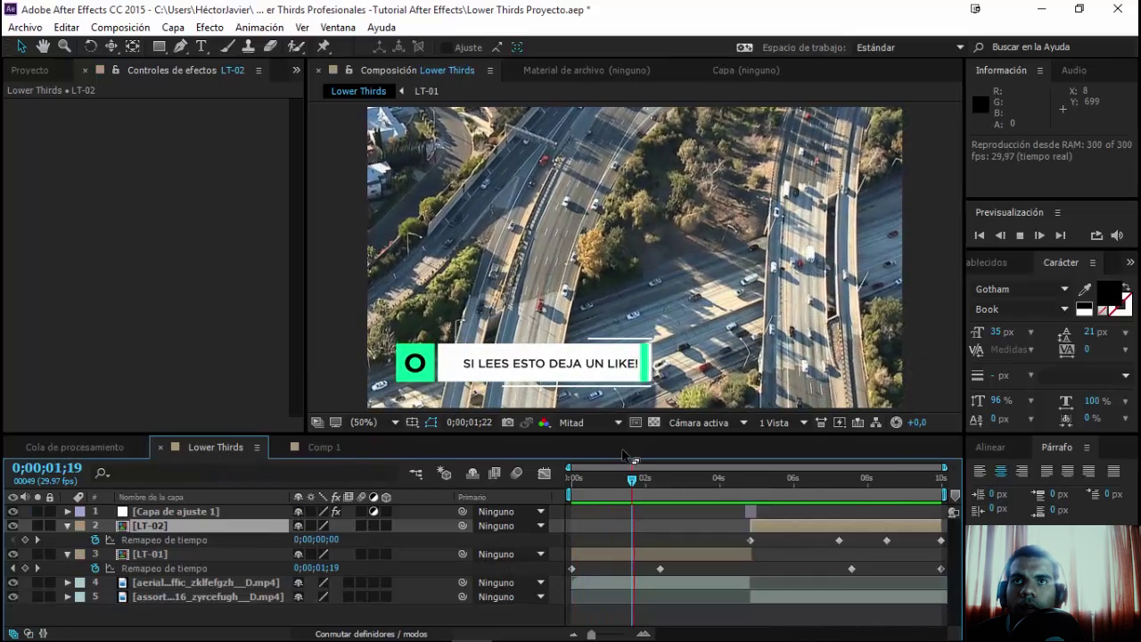
pyautogui.click(615, 480)
pyautogui.moveTo(615, 480); pyautogui.dragTo(611, 479)
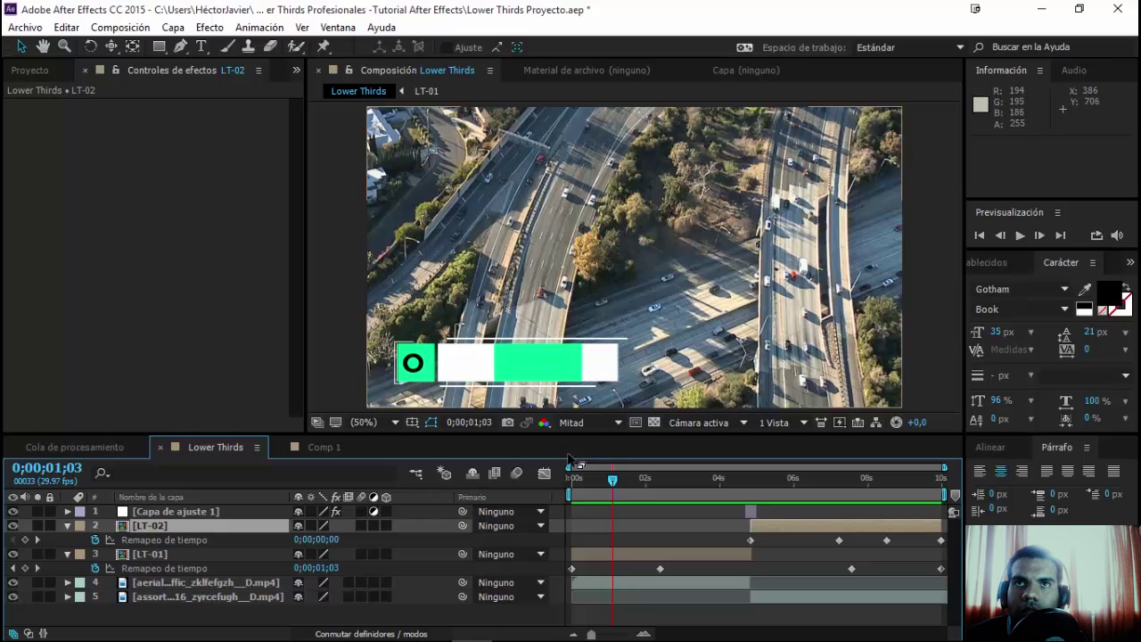
pyautogui.moveTo(612, 481)
pyautogui.mouseDown()
pyautogui.moveTo(619, 491)
pyautogui.moveTo(604, 492)
pyautogui.mouseUp()
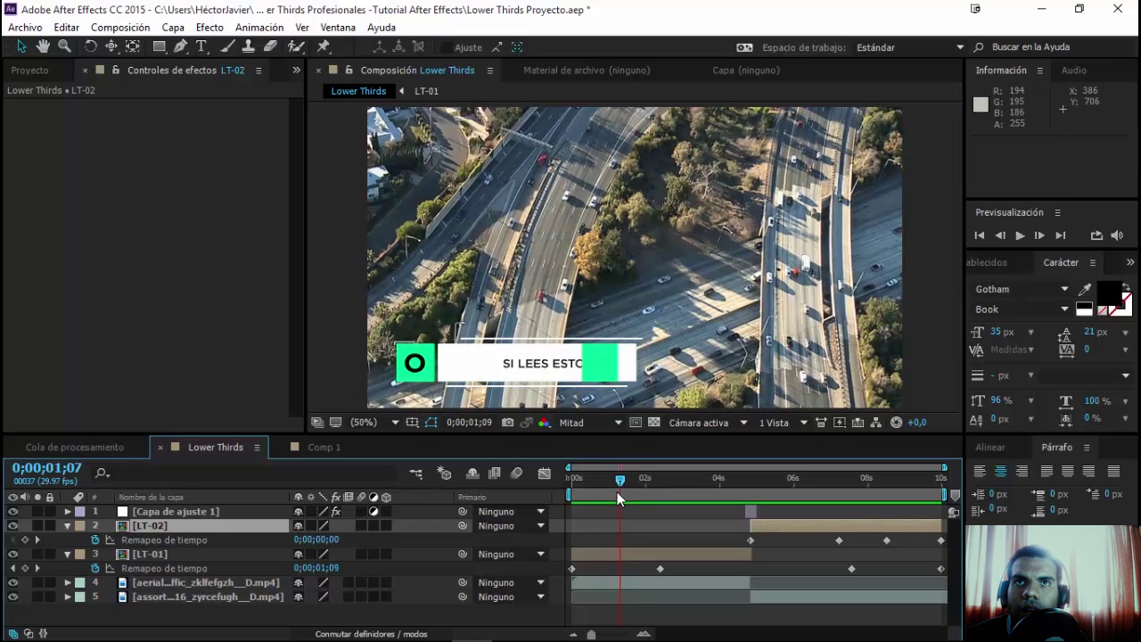
pyautogui.scroll(3, 624, 268)
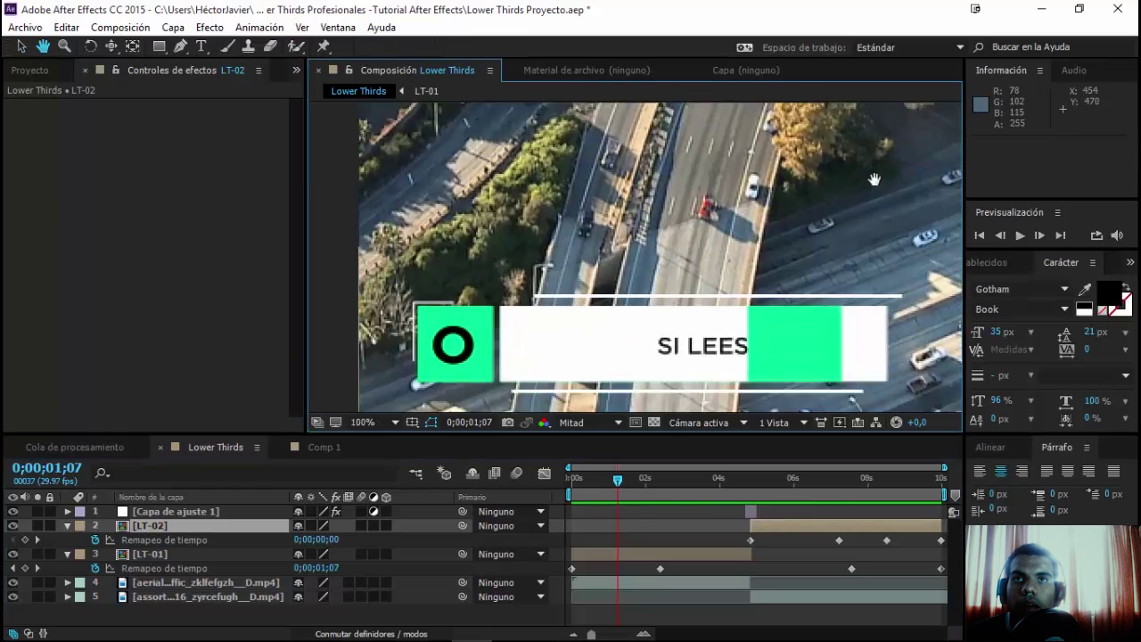
pyautogui.moveTo(535, 312); pyautogui.dragTo(654, 409)
pyautogui.press('v')
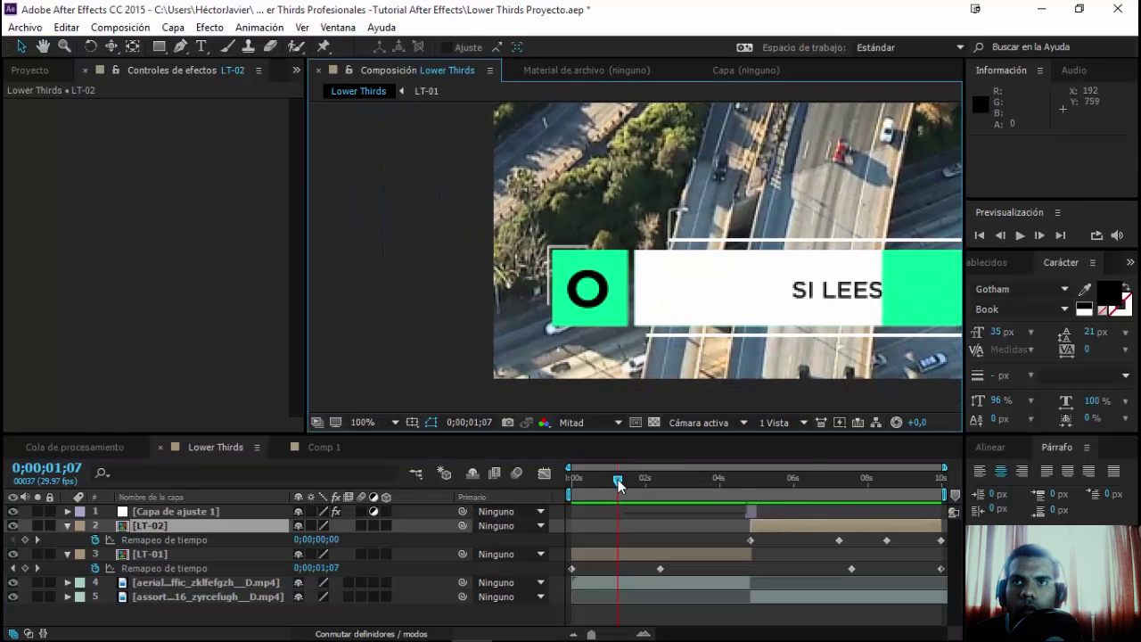
pyautogui.moveTo(619, 483); pyautogui.dragTo(610, 484)
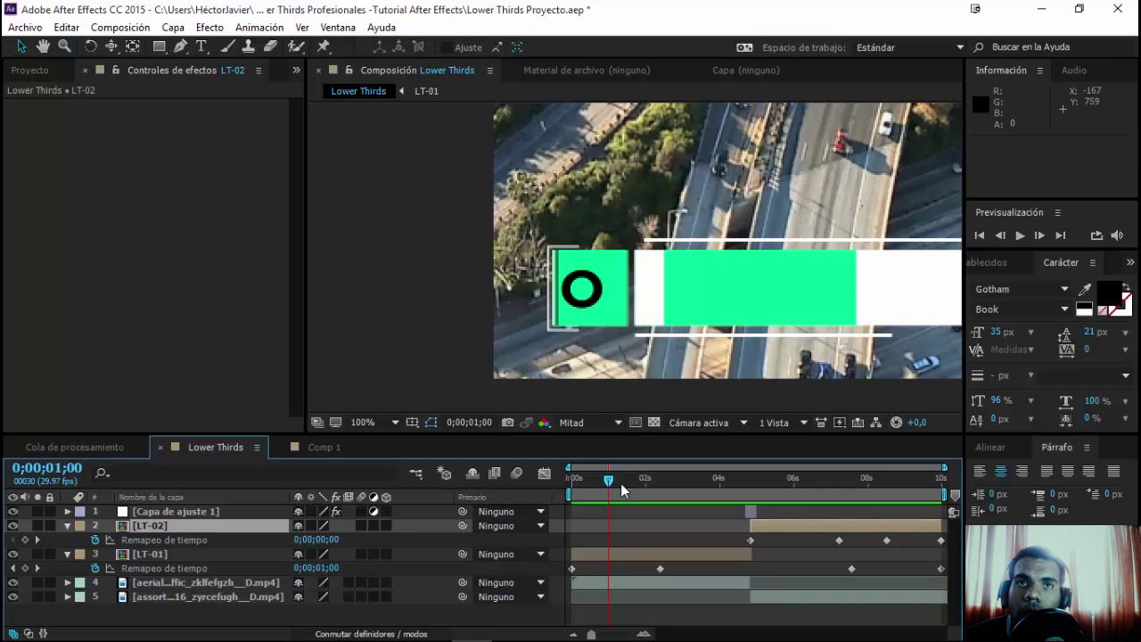
pyautogui.moveTo(610, 487); pyautogui.dragTo(629, 481)
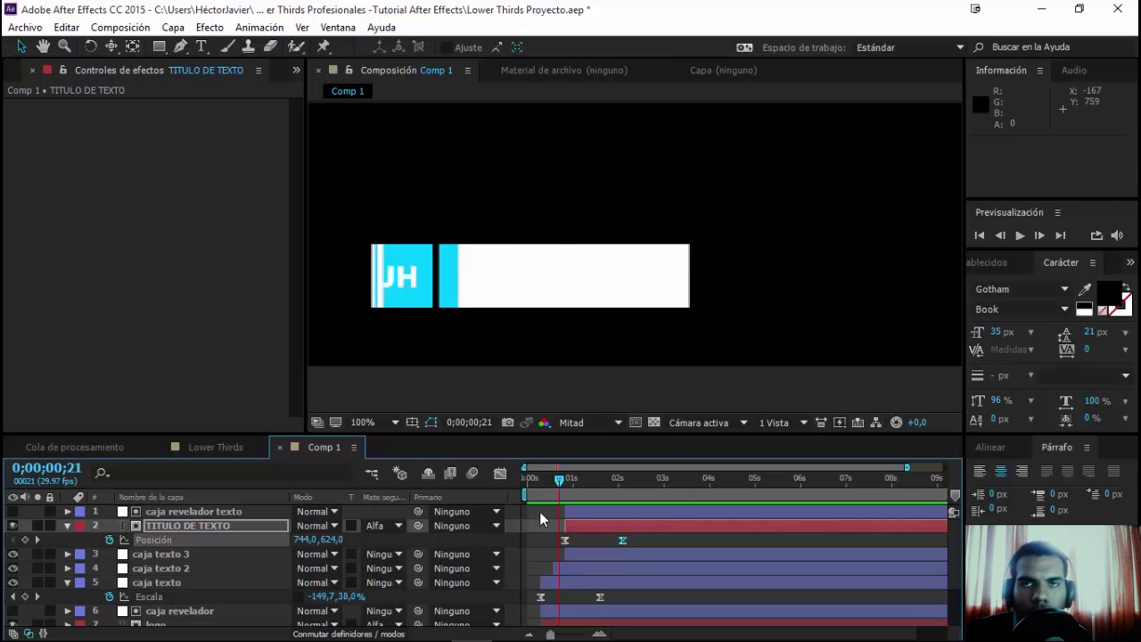
# - Preview Comp 1, stop at 0;00;01;28, and collapse the TITULO DE TEXTO and caja texto layers
pyautogui.press('space')
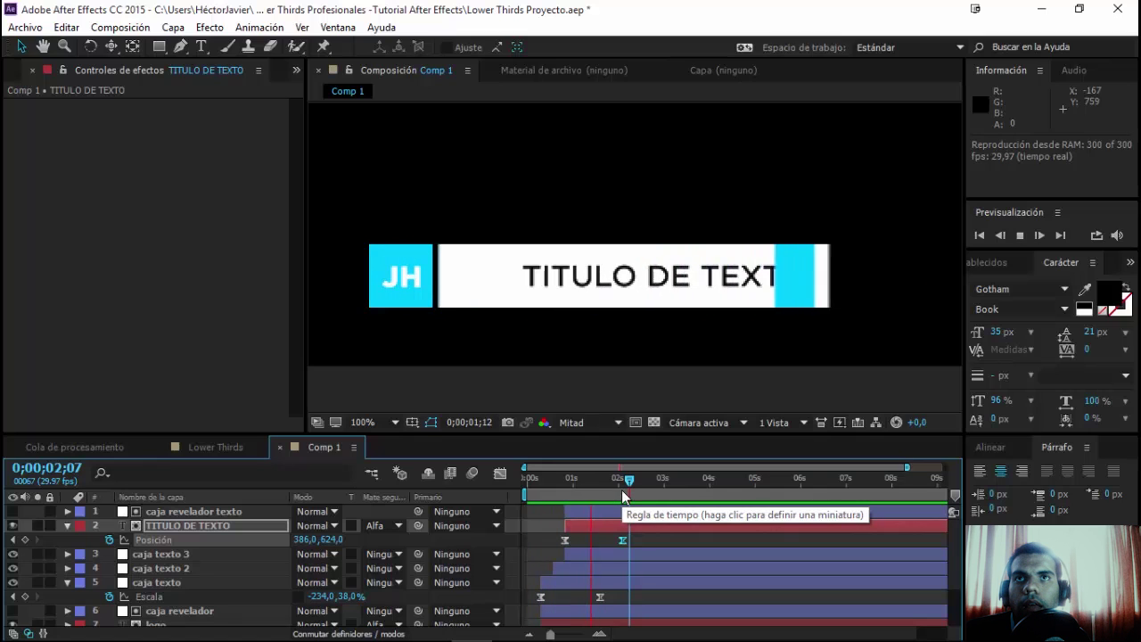
pyautogui.moveTo(627, 487); pyautogui.dragTo(617, 482)
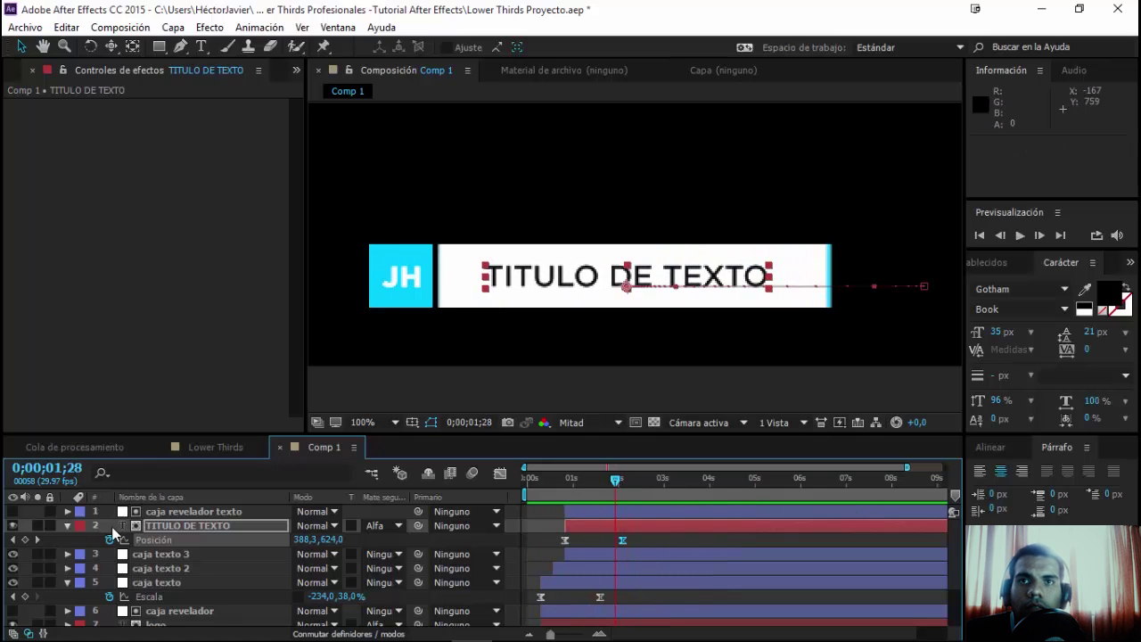
pyautogui.click(69, 527)
pyautogui.click(67, 570)
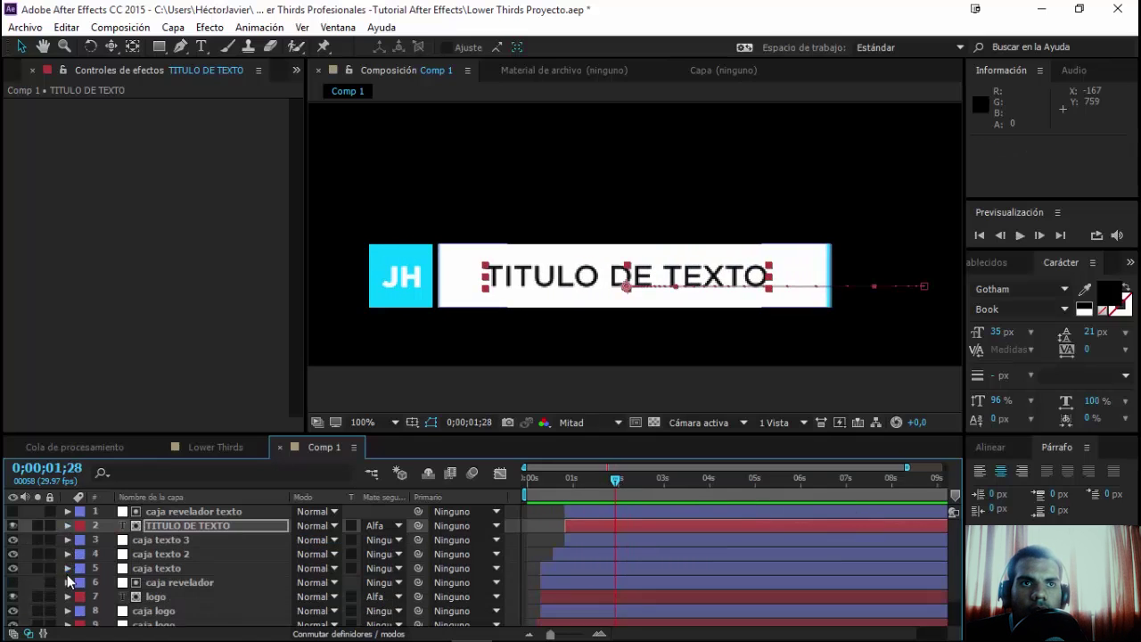
pyautogui.scroll(-2, 142, 576)
pyautogui.scroll(2, 574, 555)
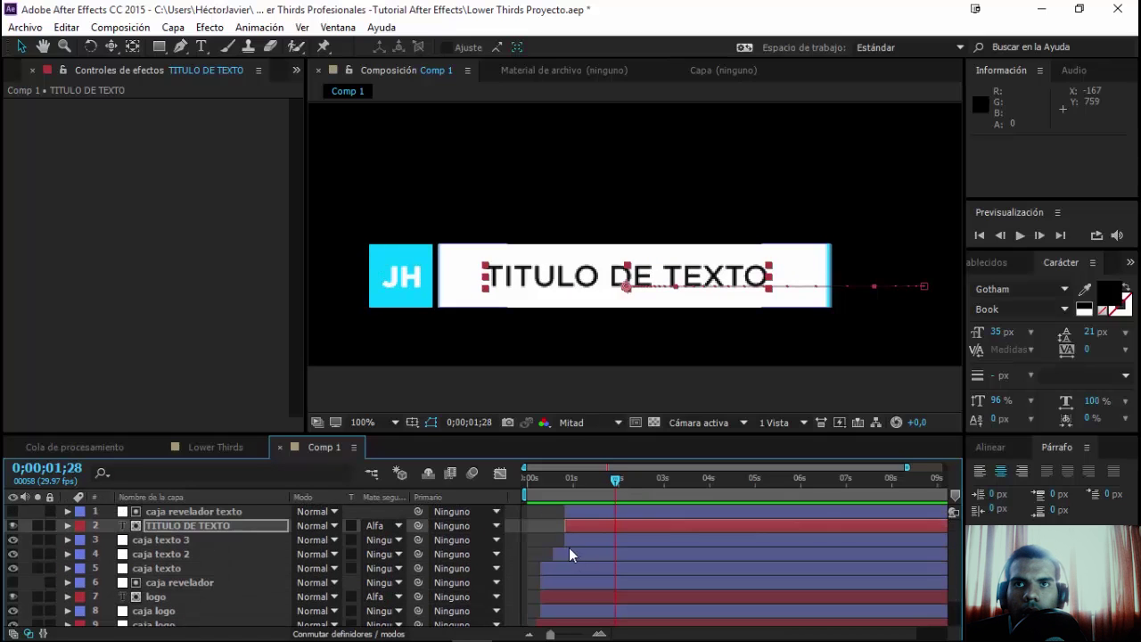
pyautogui.click(540, 515)
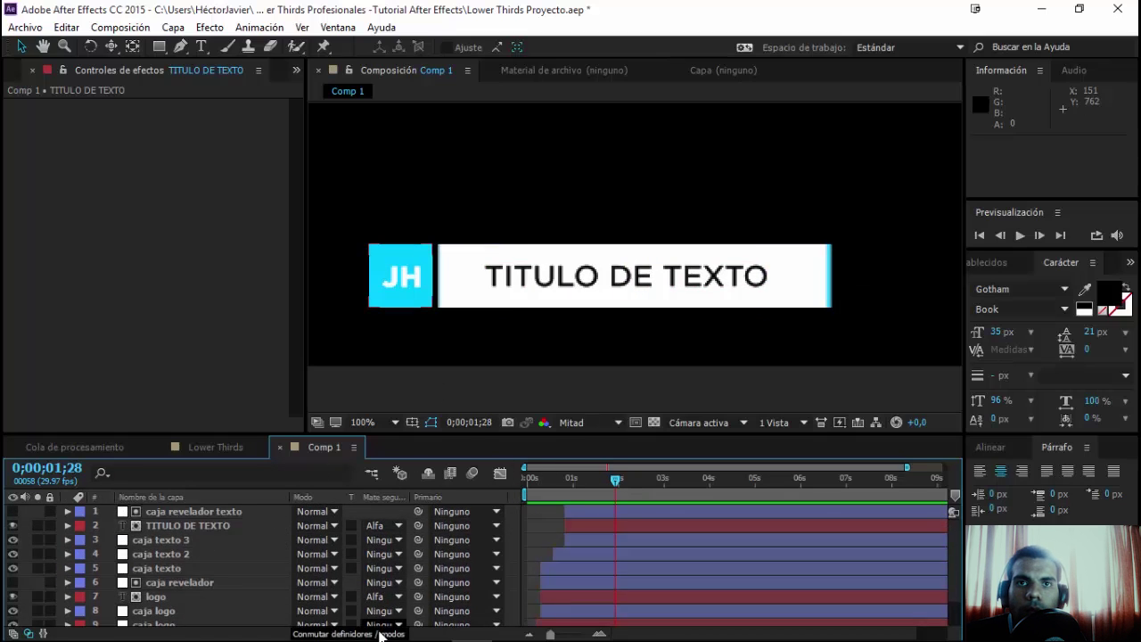
# - Turn on the Shy switch for the title, caja texto and caja logo layers, then hide shy layers
pyautogui.click(296, 634)
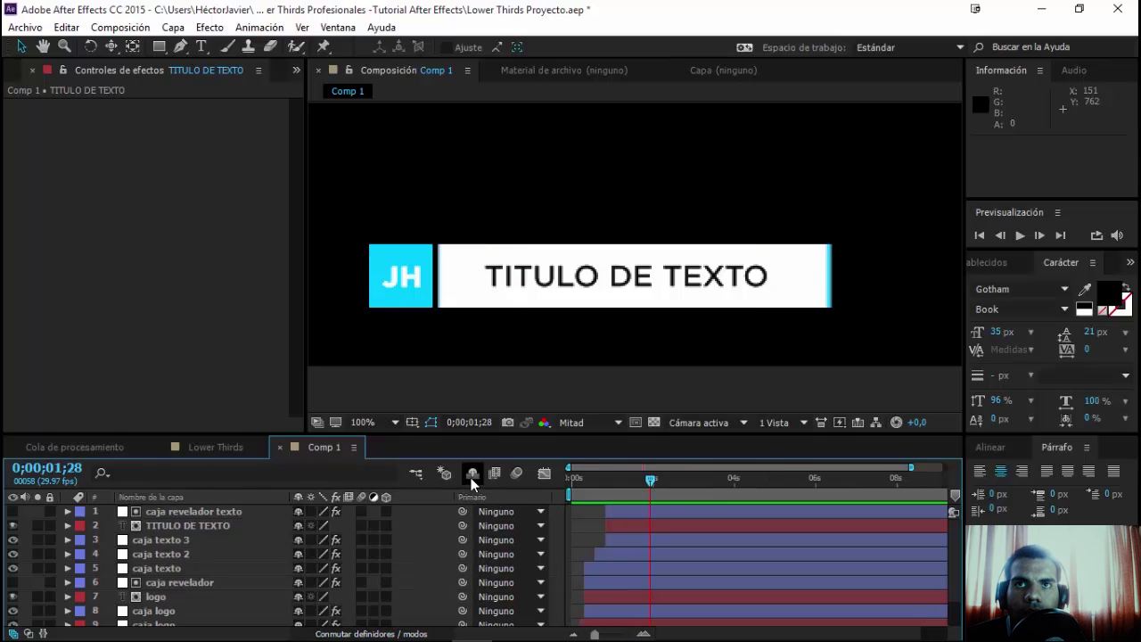
pyautogui.click(314, 526)
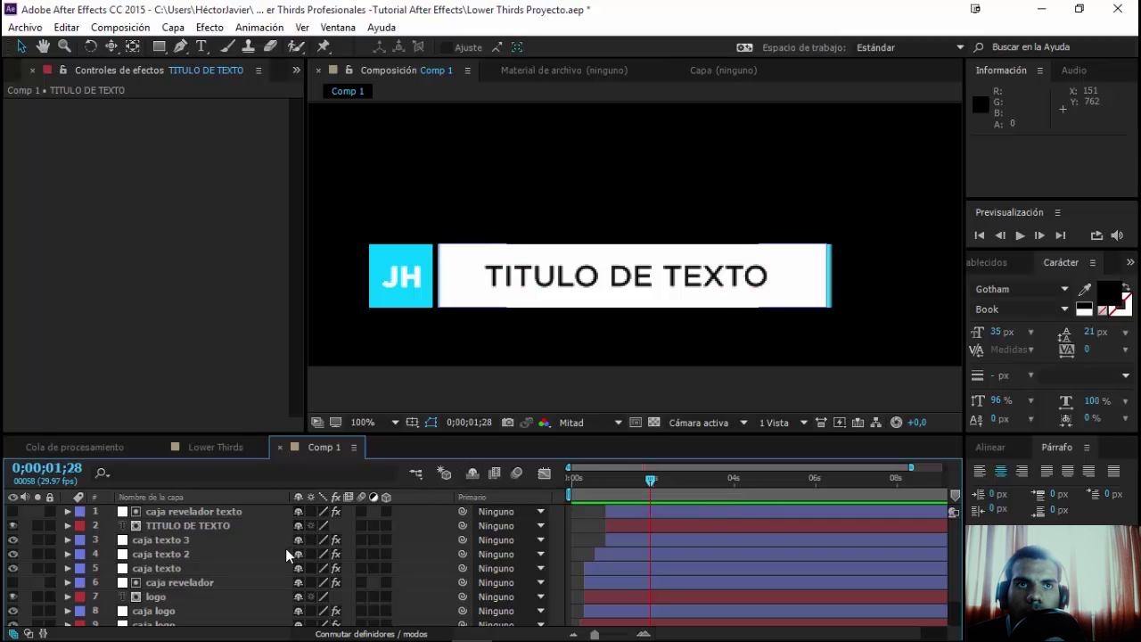
pyautogui.click(299, 539)
pyautogui.scroll(-2, 298, 572)
pyautogui.moveTo(300, 575); pyautogui.dragTo(300, 589)
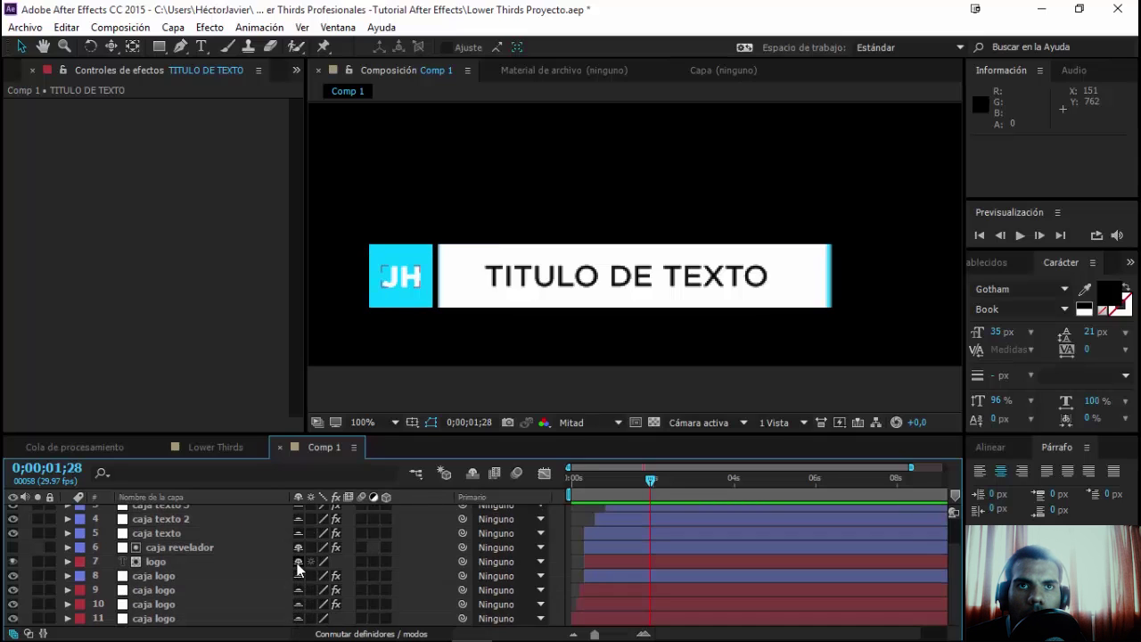
pyautogui.scroll(2, 298, 548)
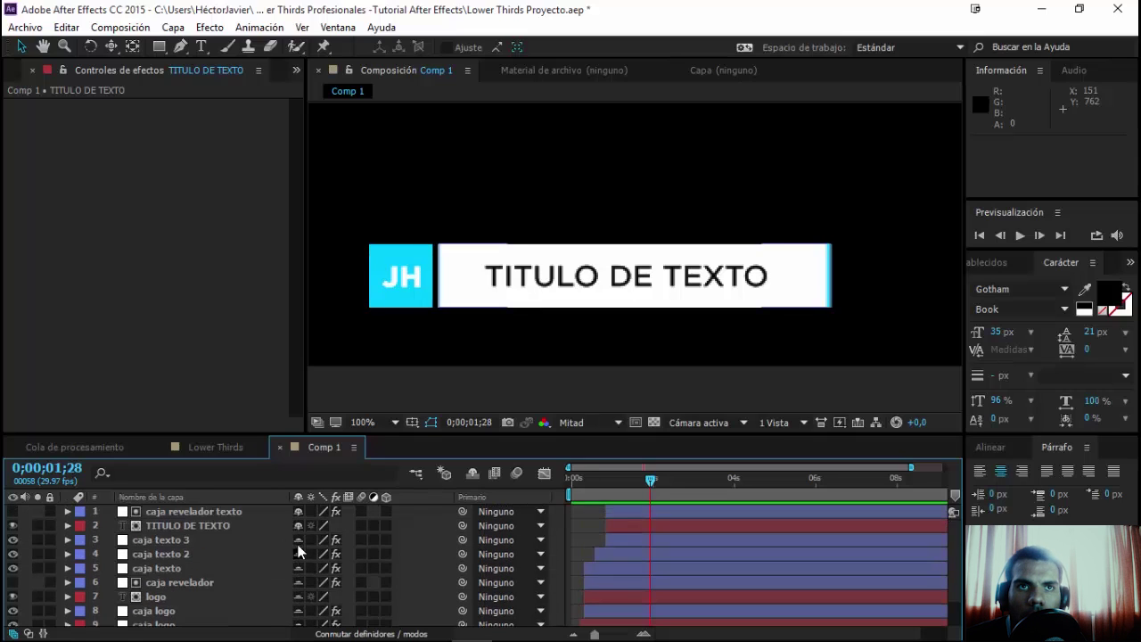
pyautogui.click(473, 473)
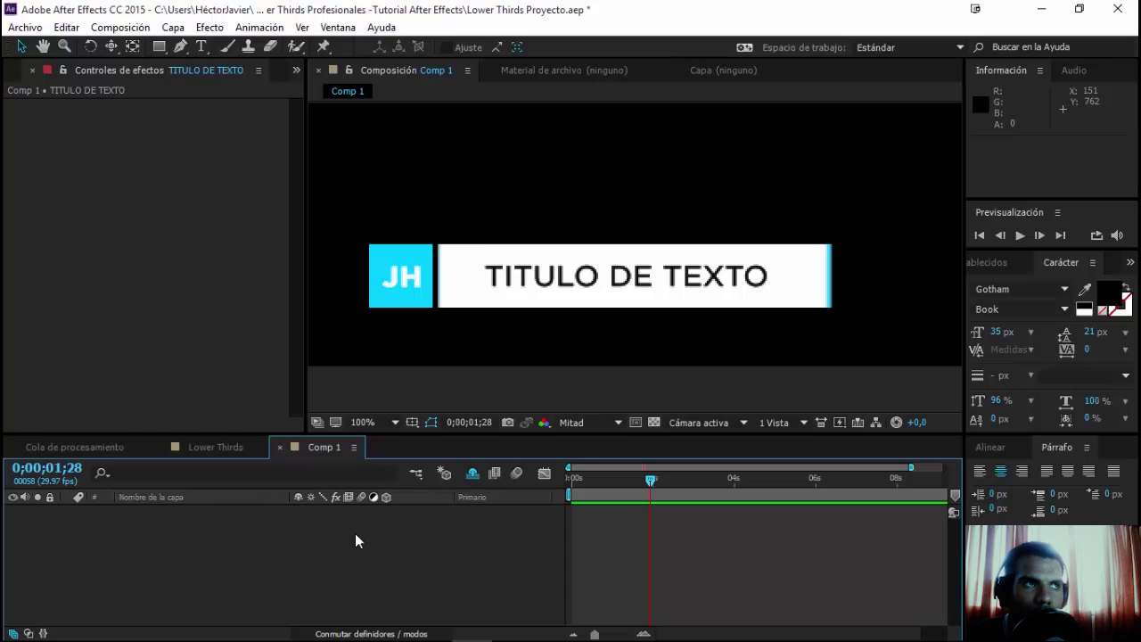
# - Add a new shape layer containing a rectangle path with a stroke
pyautogui.rightClick(275, 543)
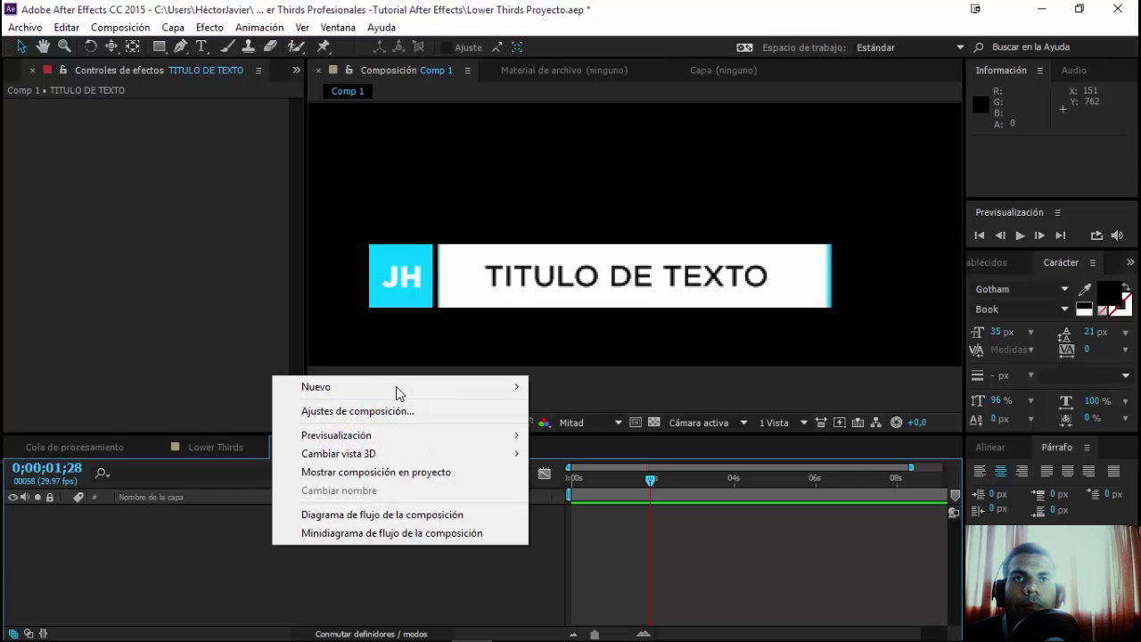
pyautogui.moveTo(397, 387)
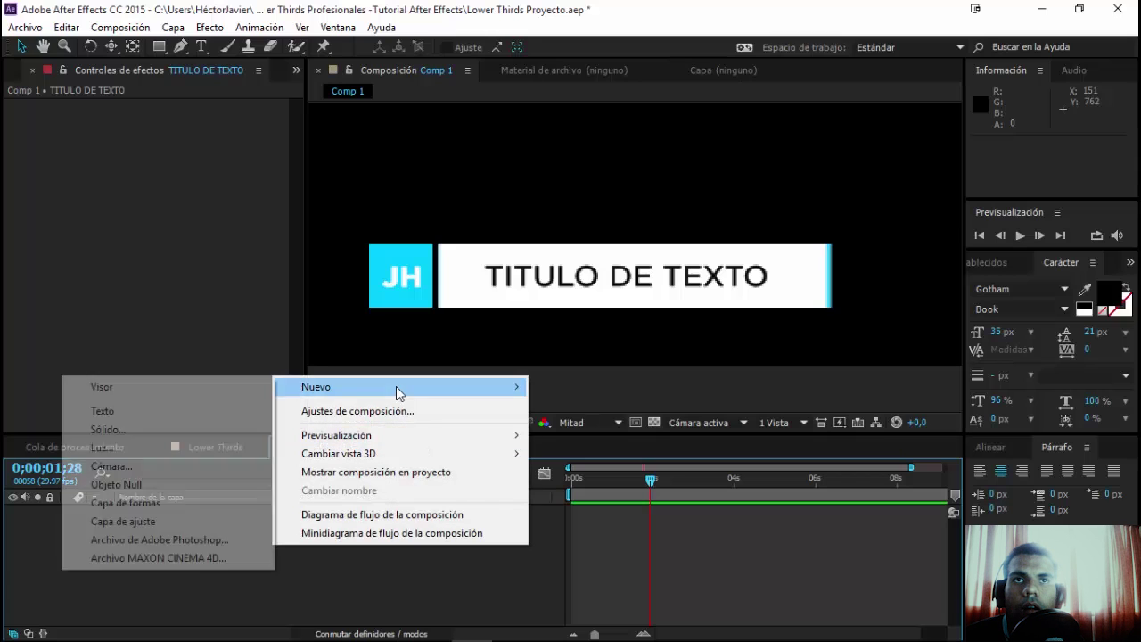
pyautogui.click(140, 505)
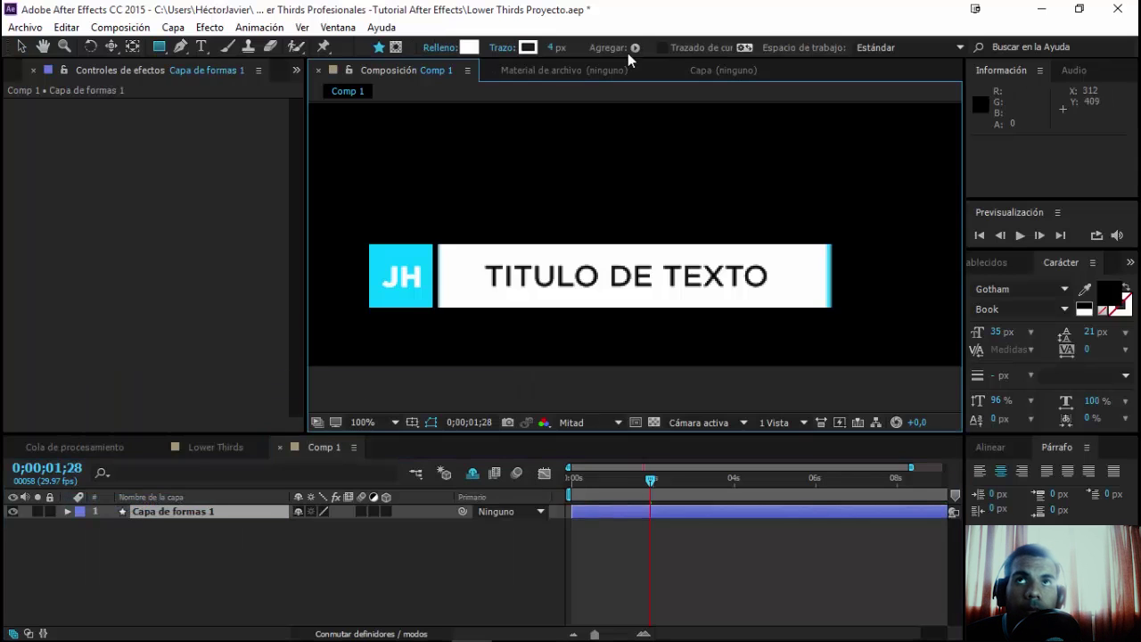
pyautogui.hotkey('shift', '/')
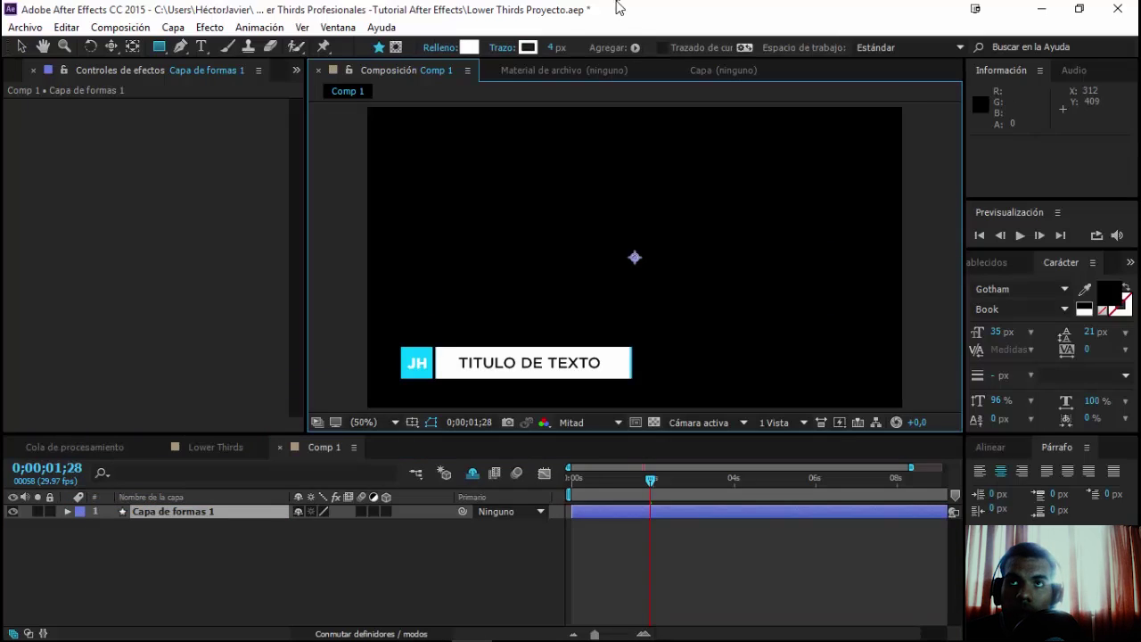
pyautogui.click(635, 47)
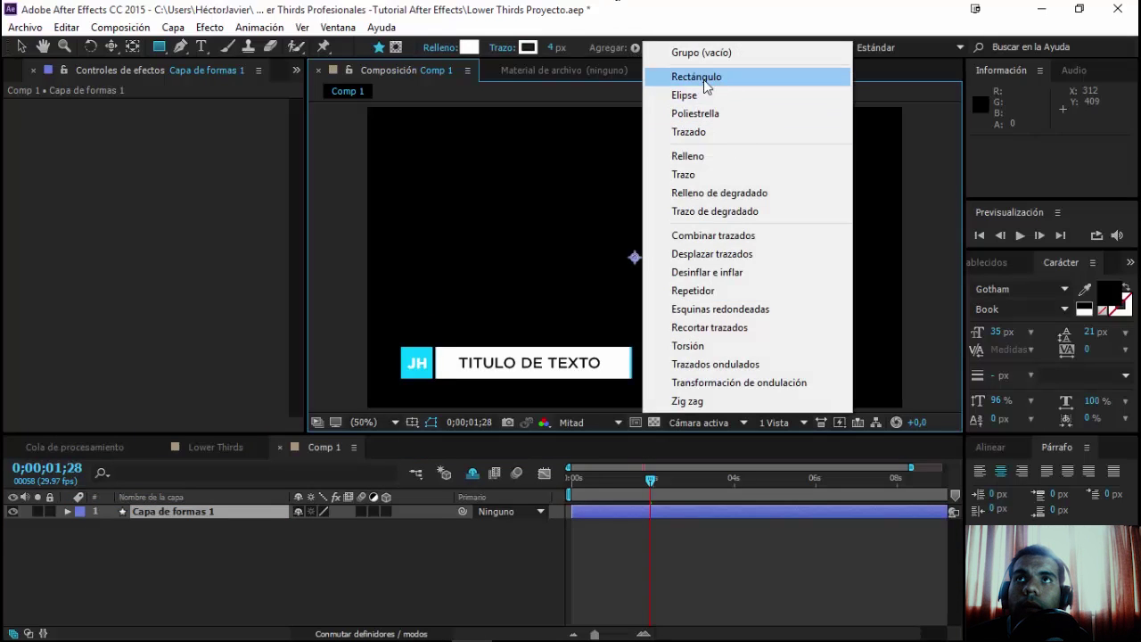
pyautogui.click(677, 77)
pyautogui.click(635, 48)
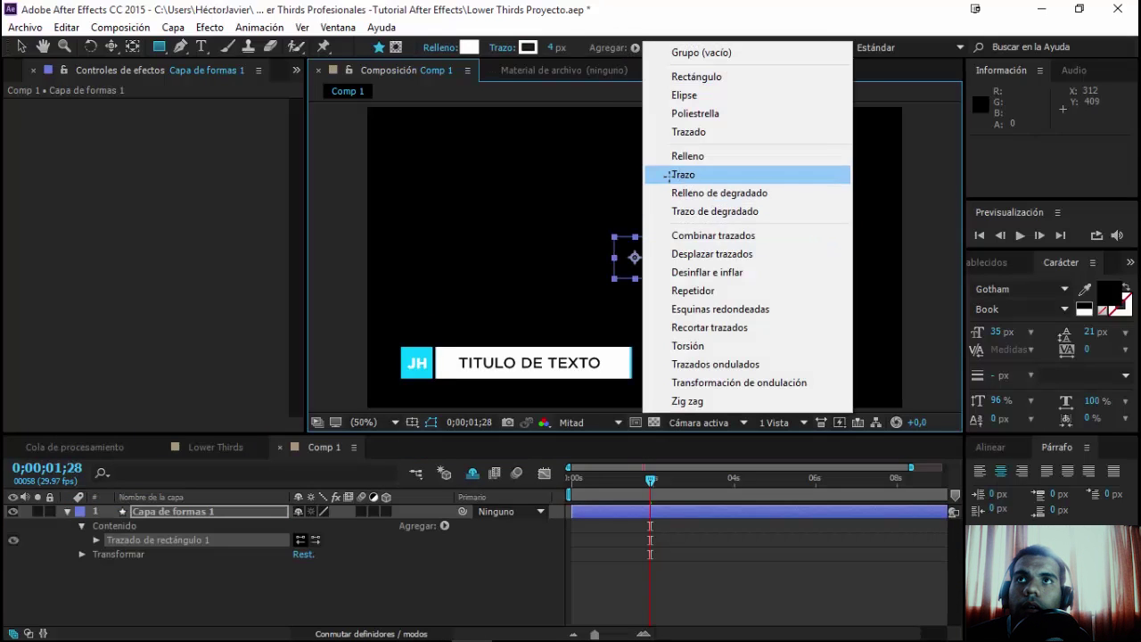
pyautogui.click(682, 175)
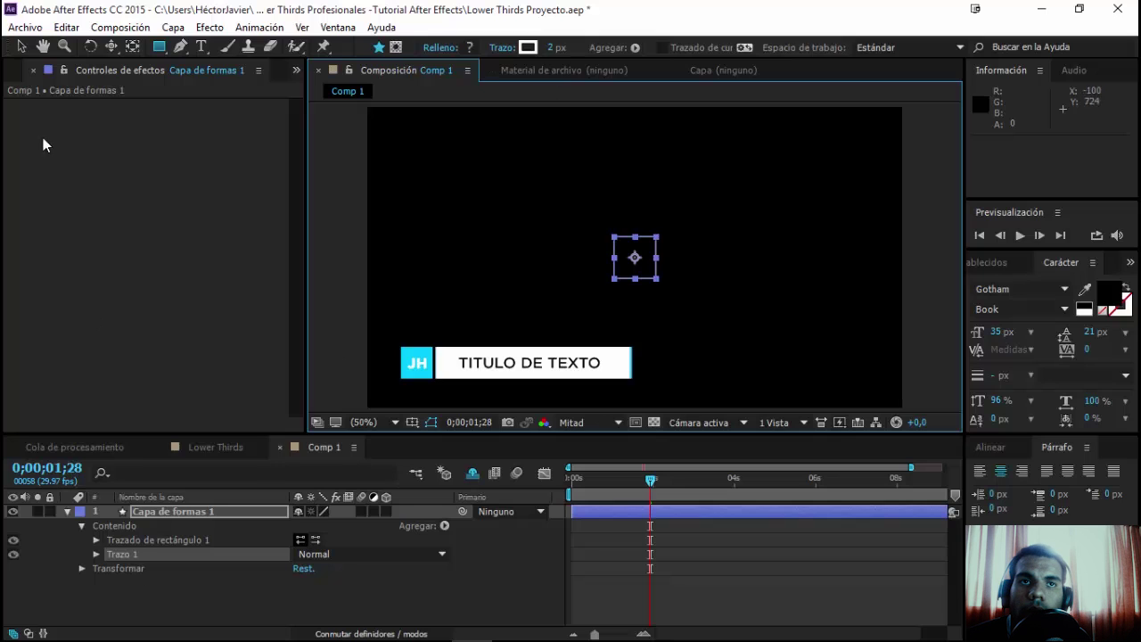
# - Drag the outline shape down onto the white title bar and expand its rectangle path values
pyautogui.click(20, 48)
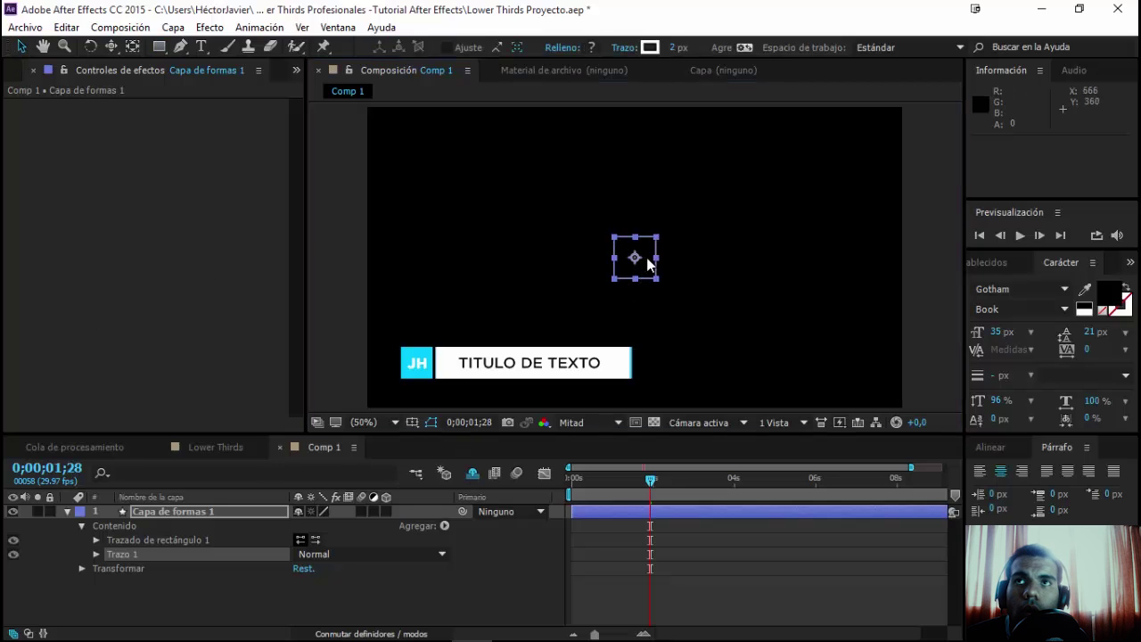
pyautogui.moveTo(648, 259)
pyautogui.mouseDown()
pyautogui.moveTo(554, 368)
pyautogui.moveTo(538, 367)
pyautogui.mouseUp()
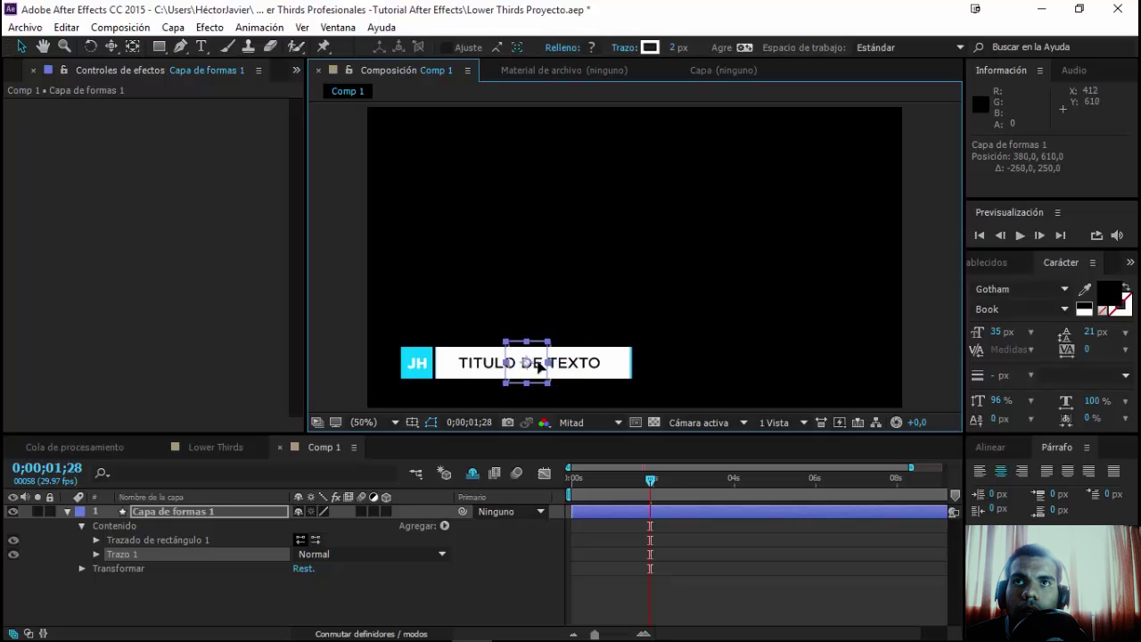
pyautogui.click(96, 541)
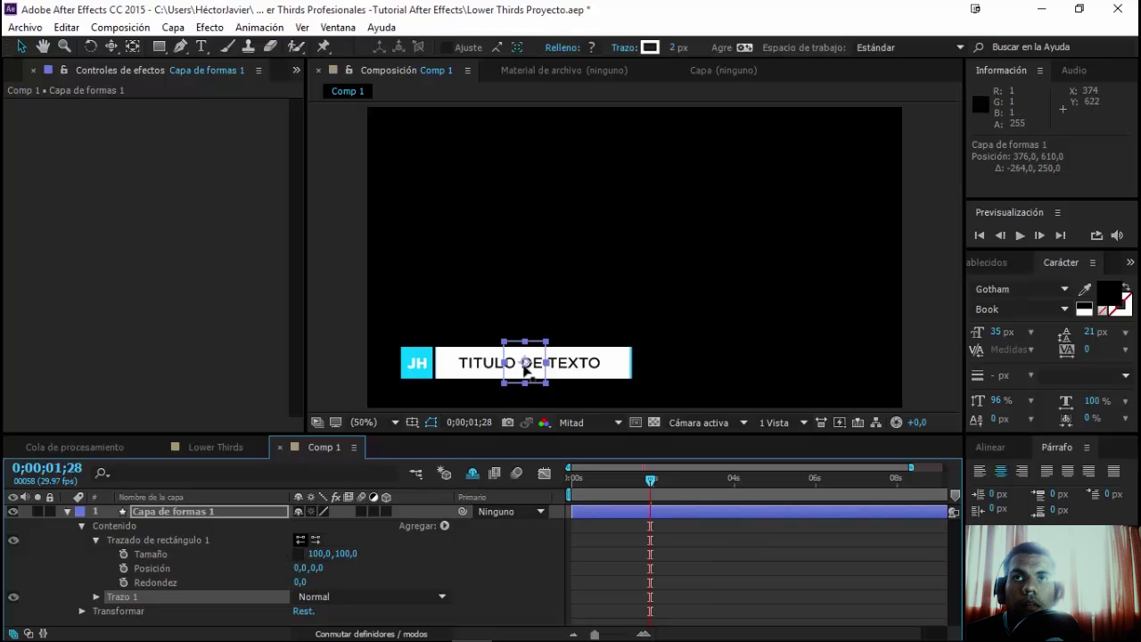
# - Move the outline onto the cyan JH box, zoom to 200%, and resize it to 81,6
pyautogui.moveTo(524, 371); pyautogui.dragTo(415, 362)
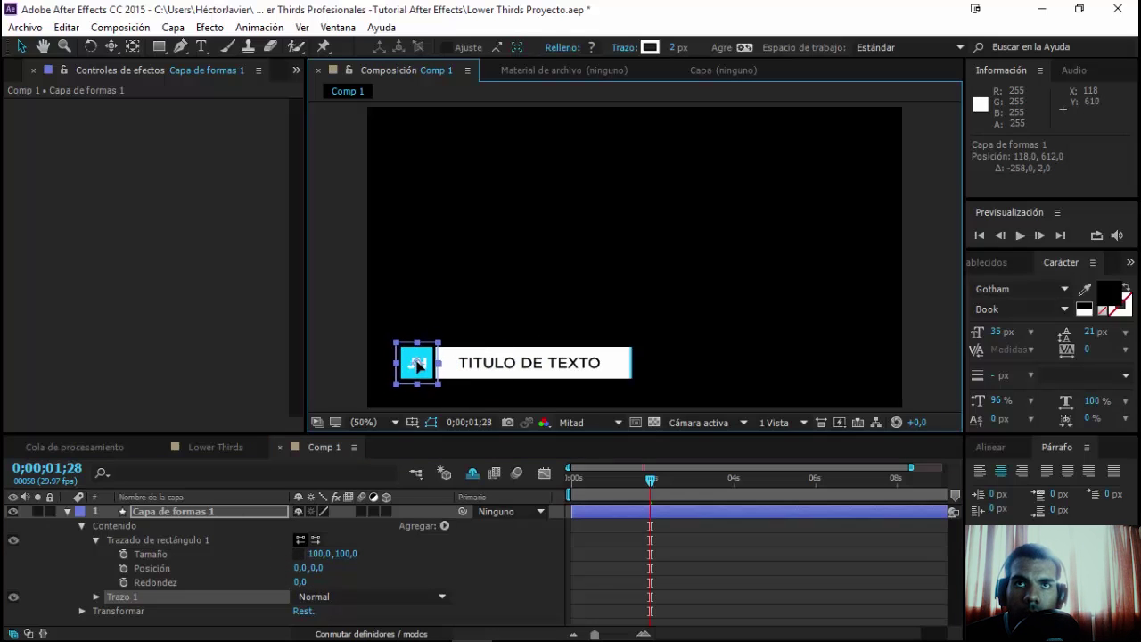
pyautogui.press('.')
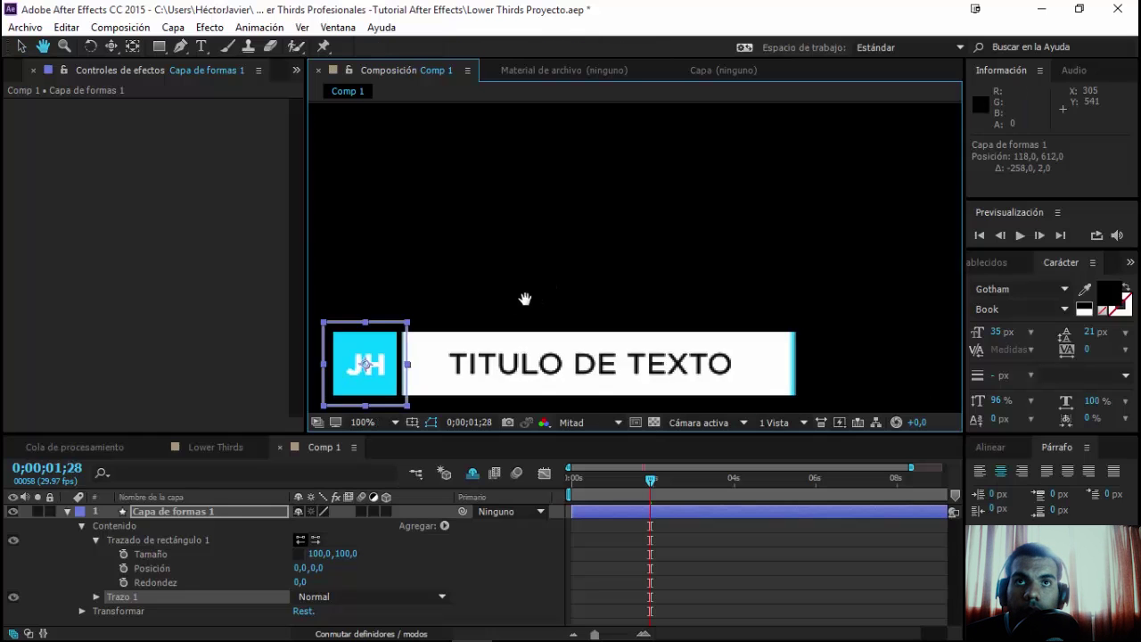
pyautogui.moveTo(411, 374); pyautogui.dragTo(678, 248)
pyautogui.press('.')
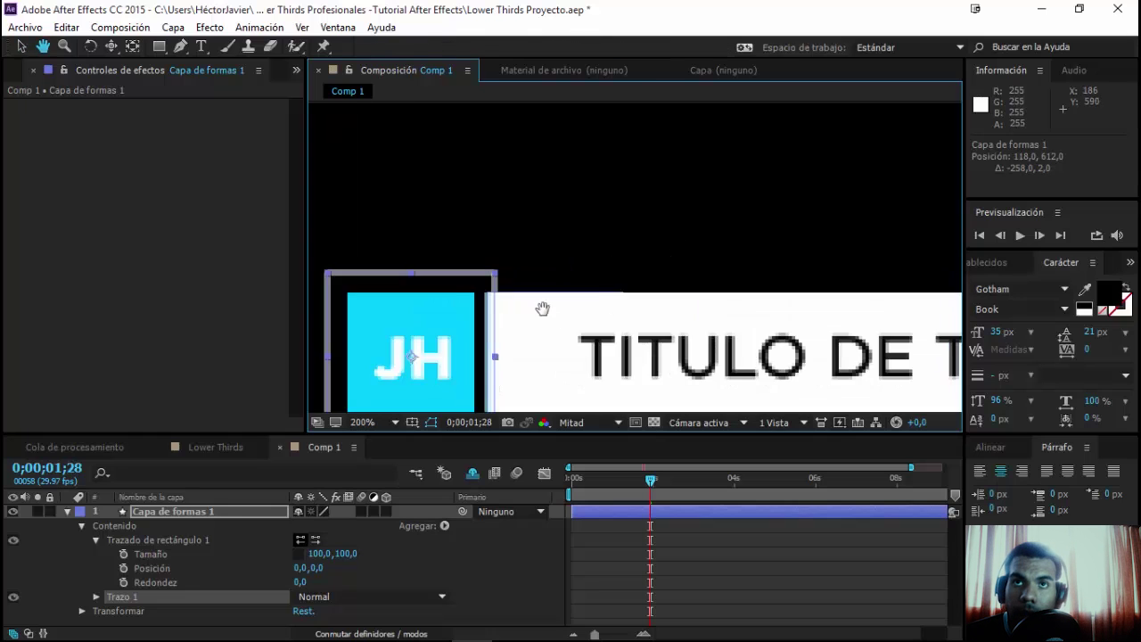
pyautogui.moveTo(522, 321); pyautogui.dragTo(650, 262)
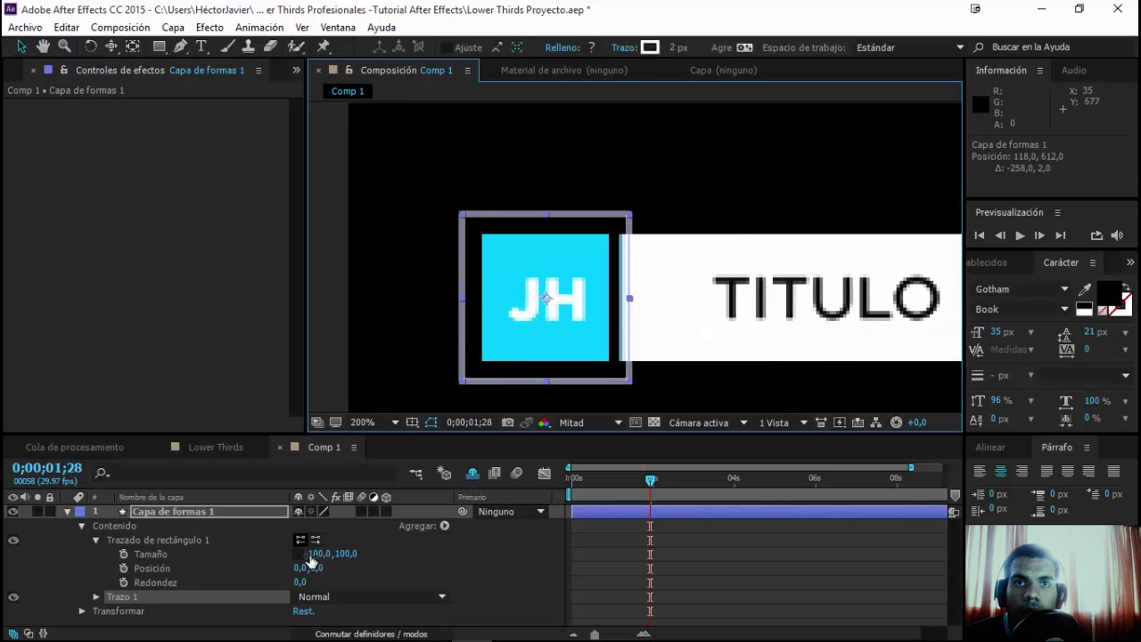
pyautogui.moveTo(319, 554); pyautogui.dragTo(306, 553)
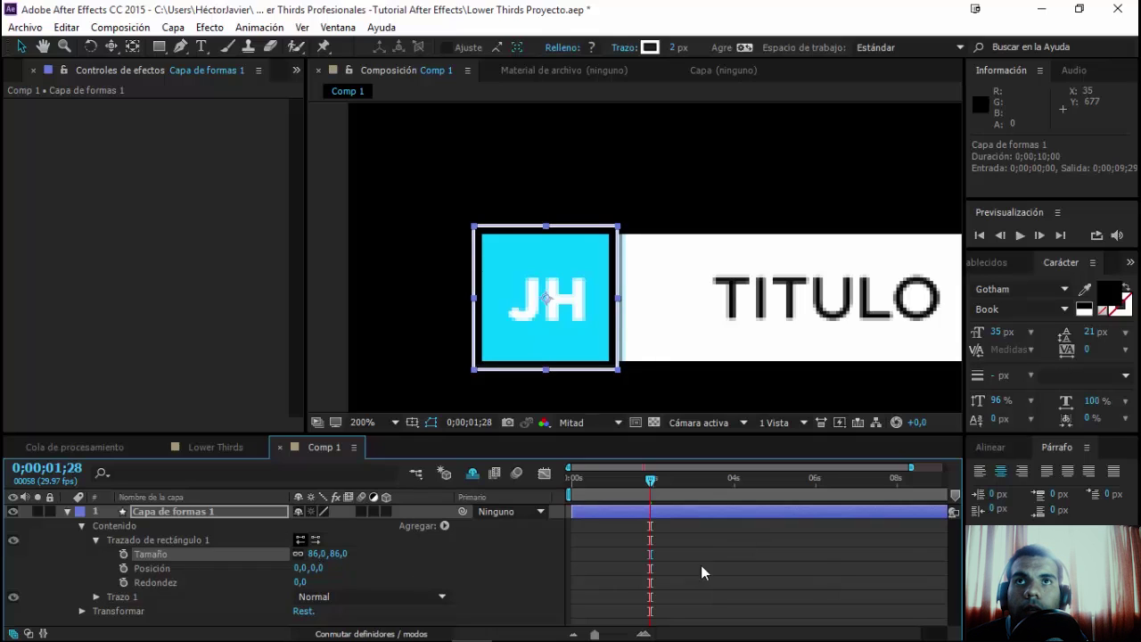
pyautogui.click(824, 569)
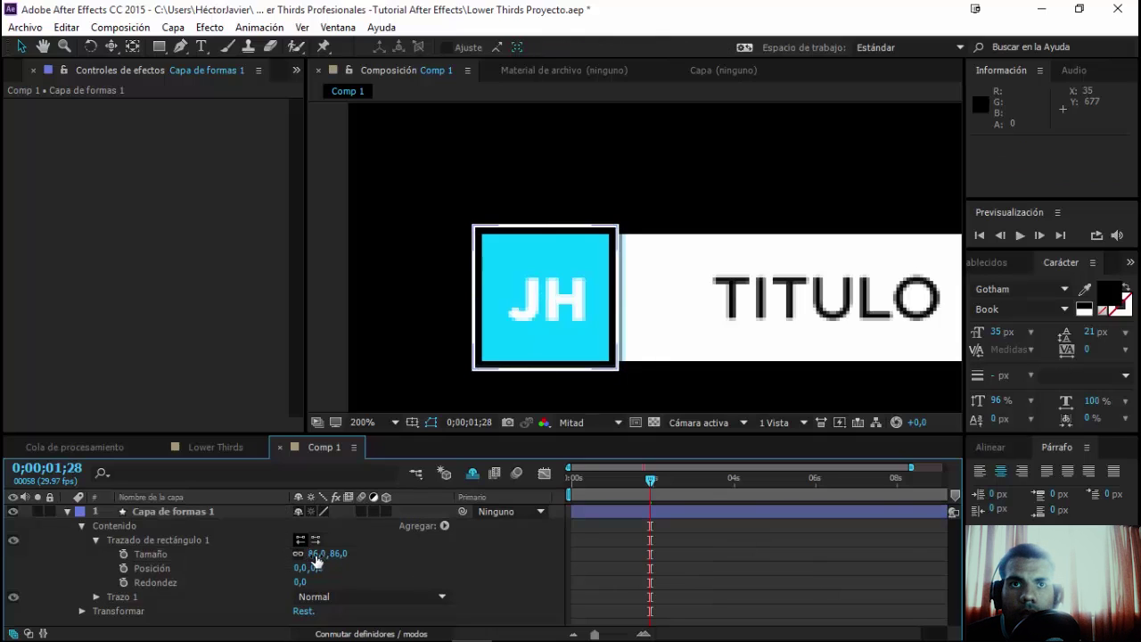
pyautogui.moveTo(314, 553); pyautogui.dragTo(293, 581)
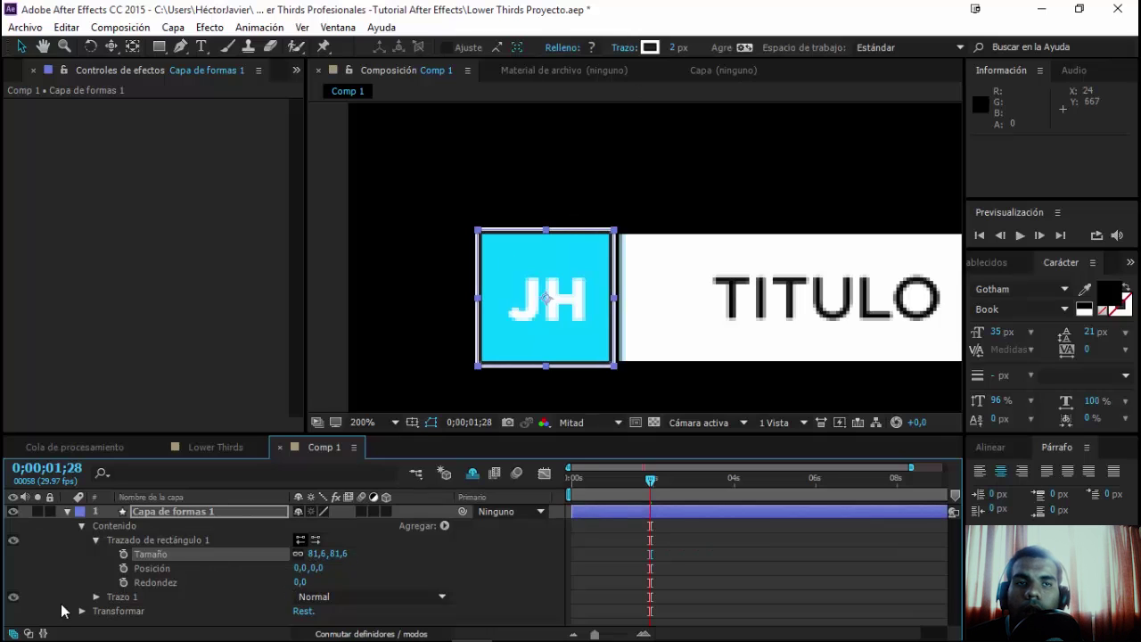
# - Set the outline's stroke width to 1 px and zoom back out to the whole composition
pyautogui.click(96, 597)
pyautogui.scroll(-3, 212, 611)
pyautogui.click(299, 569)
pyautogui.write('1')
pyautogui.press('Return')
pyautogui.scroll(1, 82, 549)
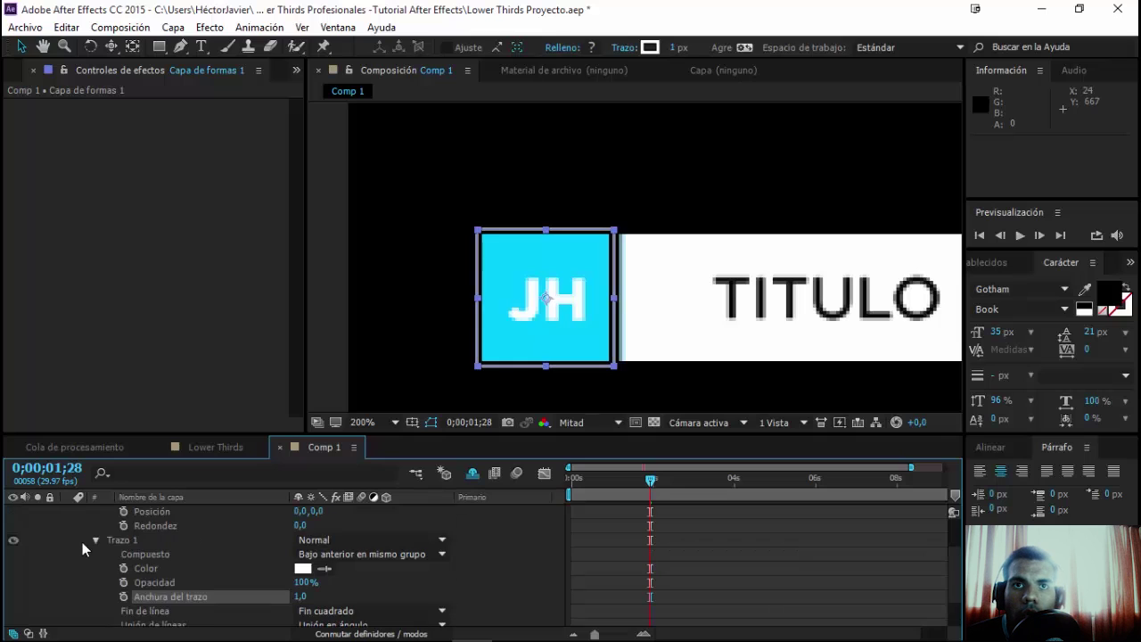
pyautogui.click(95, 540)
pyautogui.click(659, 566)
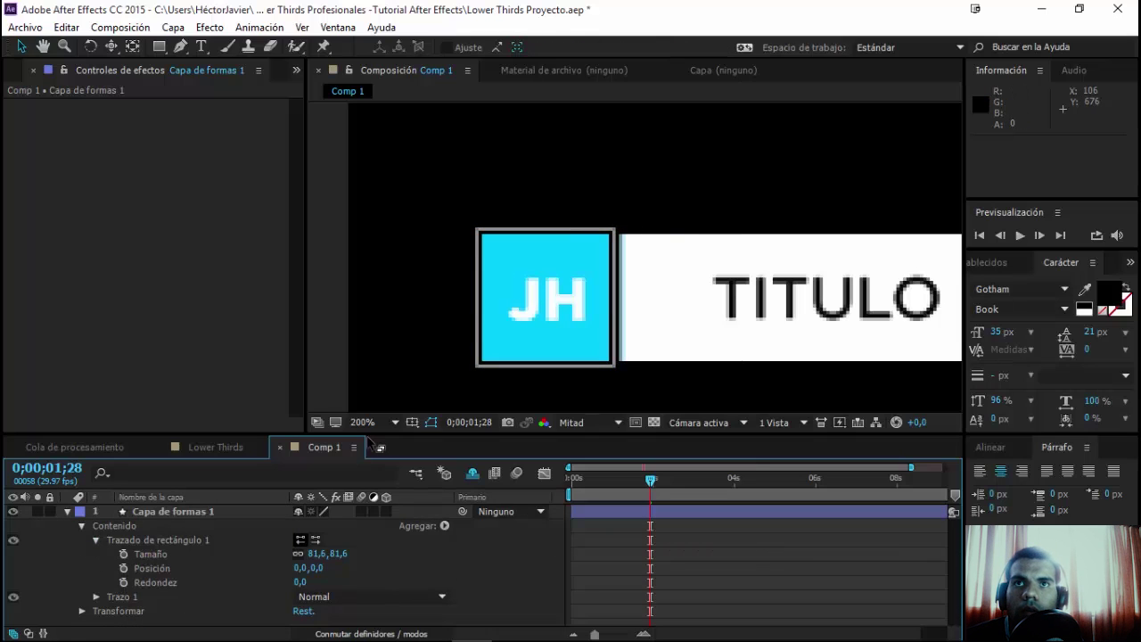
pyautogui.press(',')
pyautogui.press(',')
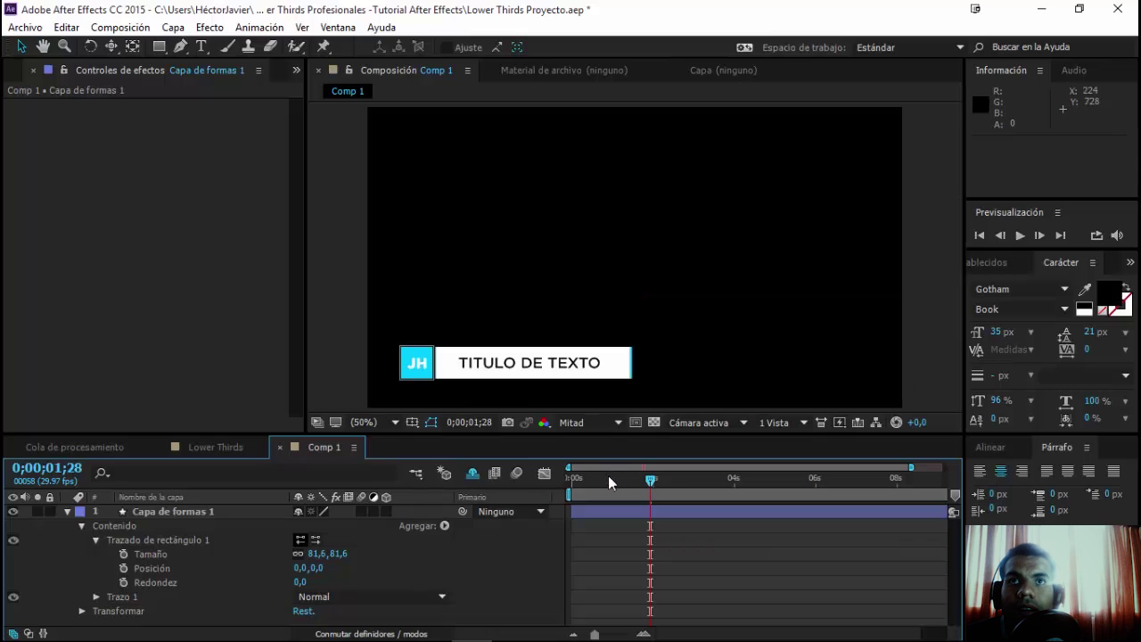
# - Select Capa de formas 1's Contenido group and open the Agregar list of shape additions
pyautogui.click(119, 527)
pyautogui.click(120, 540)
pyautogui.click(205, 525)
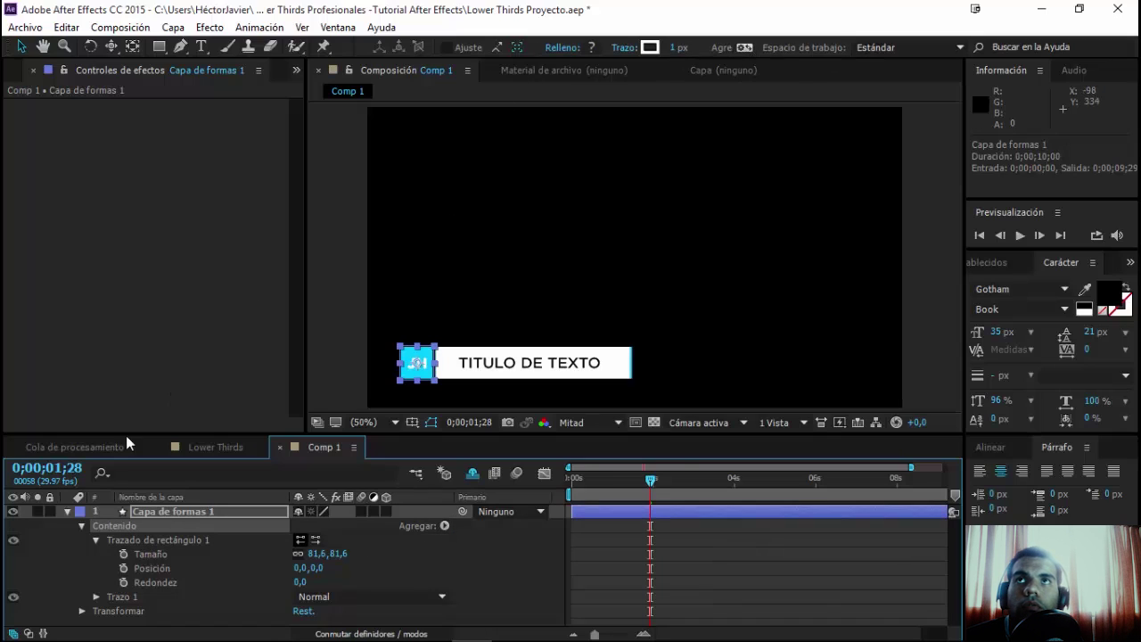
pyautogui.click(169, 511)
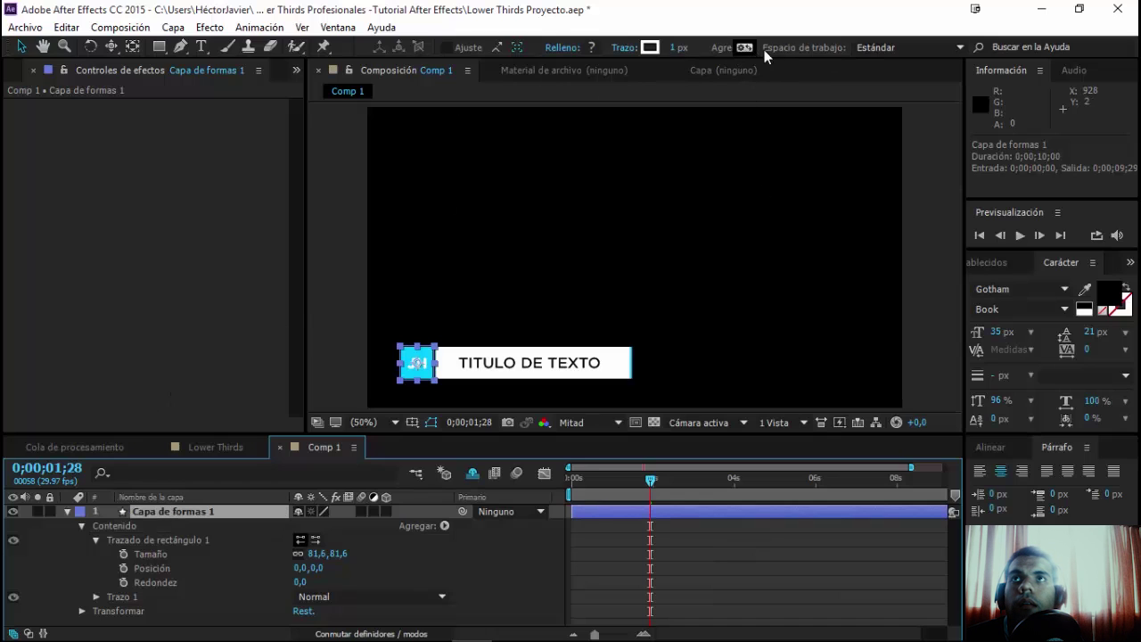
pyautogui.click(175, 540)
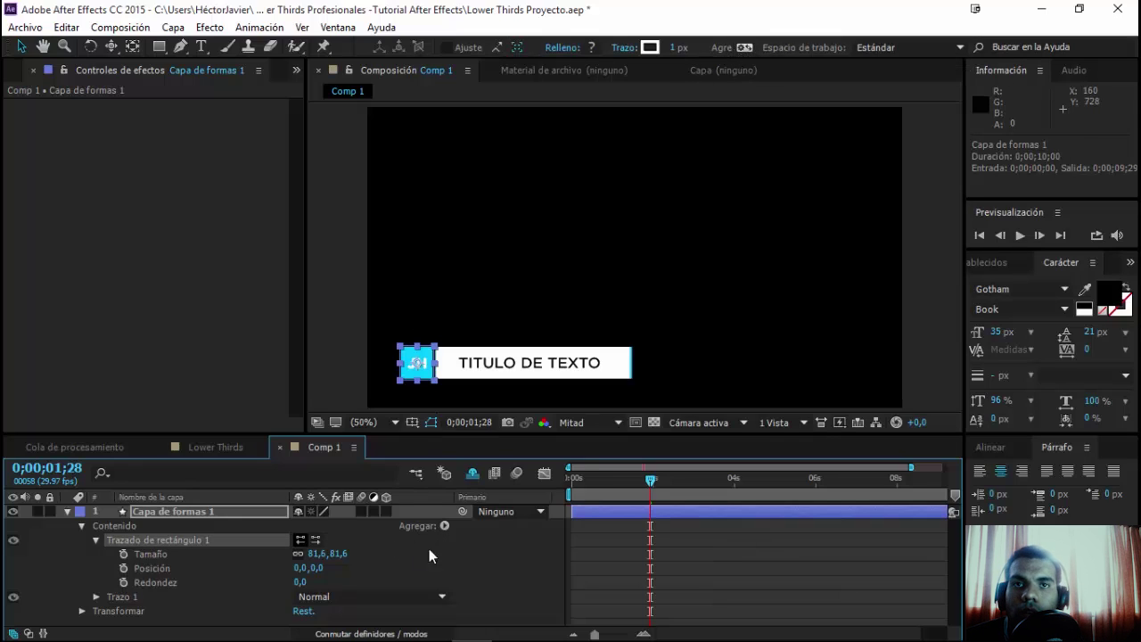
pyautogui.click(220, 524)
pyautogui.click(451, 526)
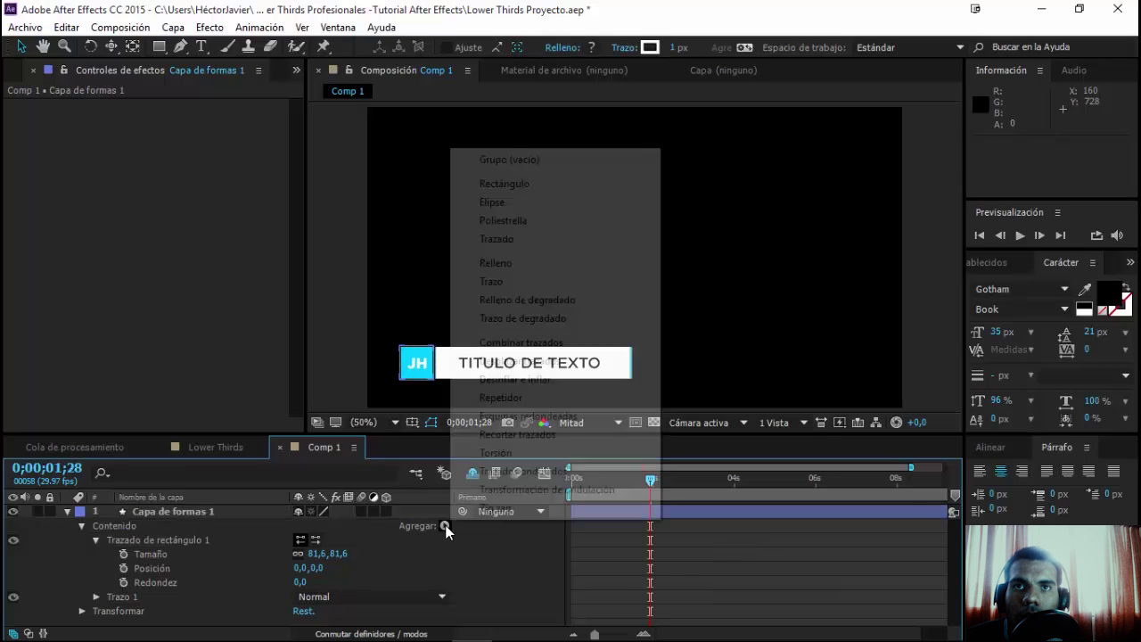
# - Add Recortar trazados to the shape, expand its values, and zoom to 200% on the JH box
pyautogui.click(506, 437)
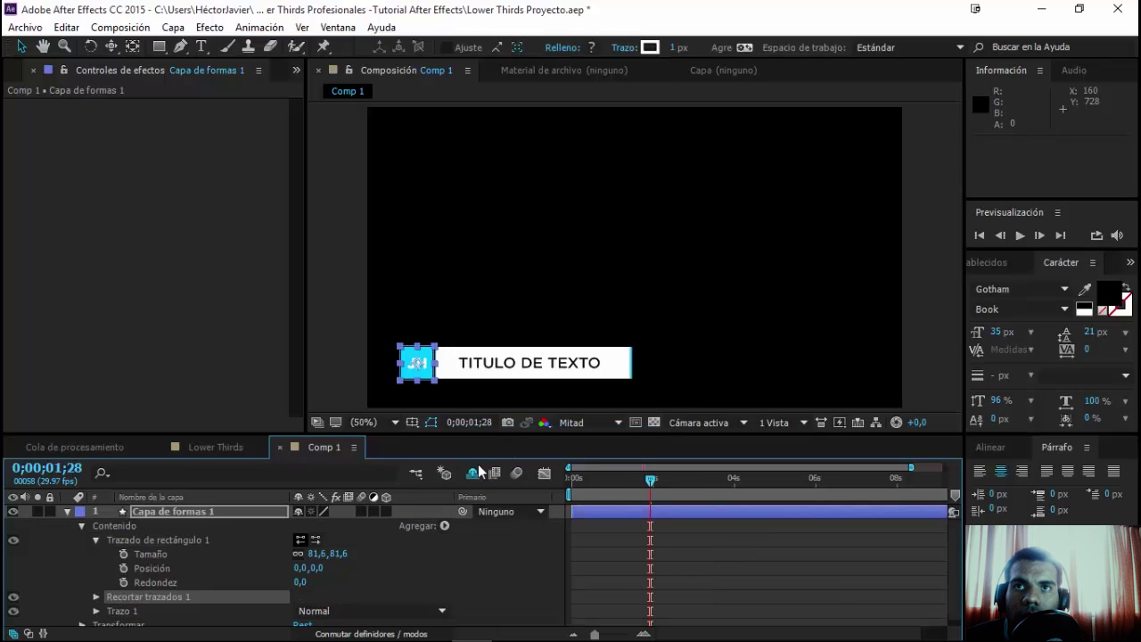
pyautogui.click(96, 596)
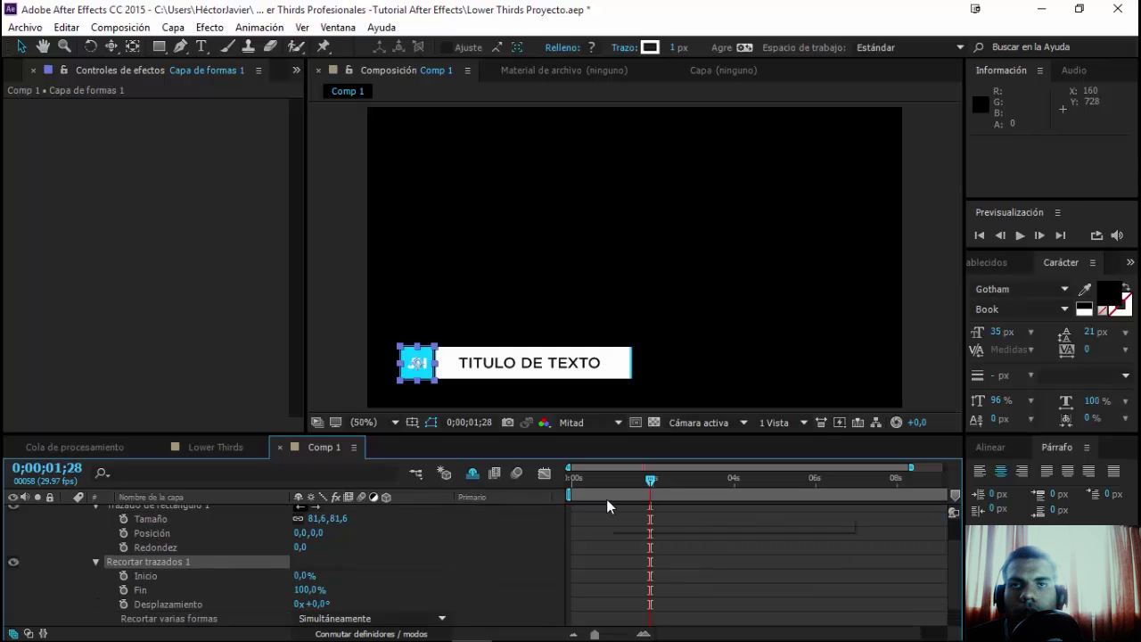
pyautogui.press('/')
pyautogui.moveTo(348, 367); pyautogui.dragTo(652, 214)
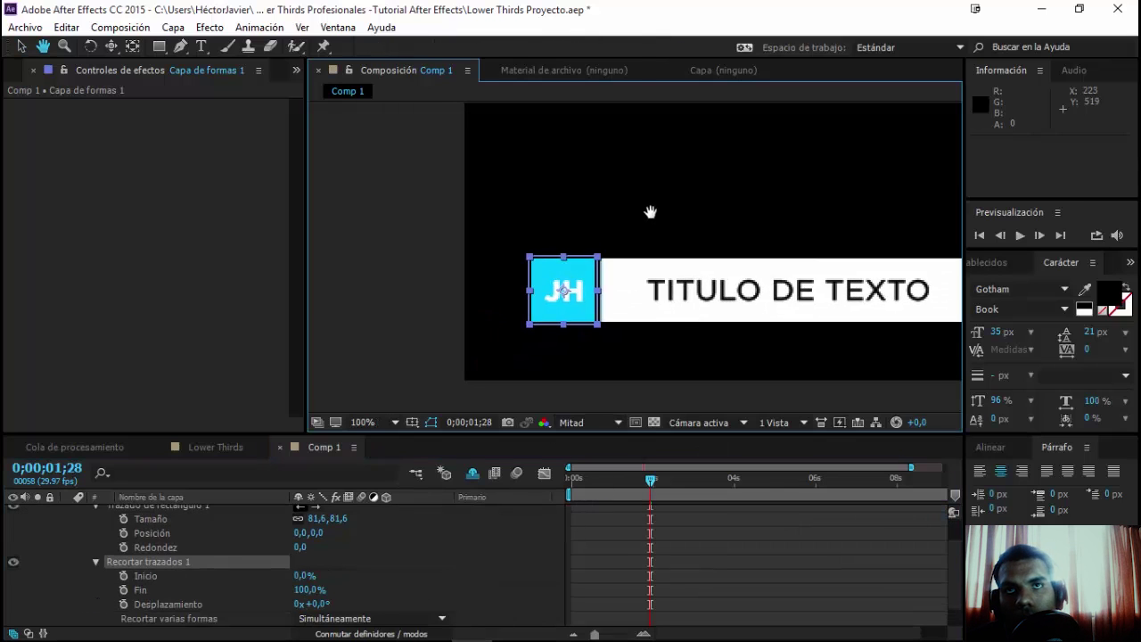
pyautogui.moveTo(601, 298)
pyautogui.mouseDown()
pyautogui.moveTo(633, 266)
pyautogui.moveTo(649, 281)
pyautogui.mouseUp()
pyautogui.press('.')
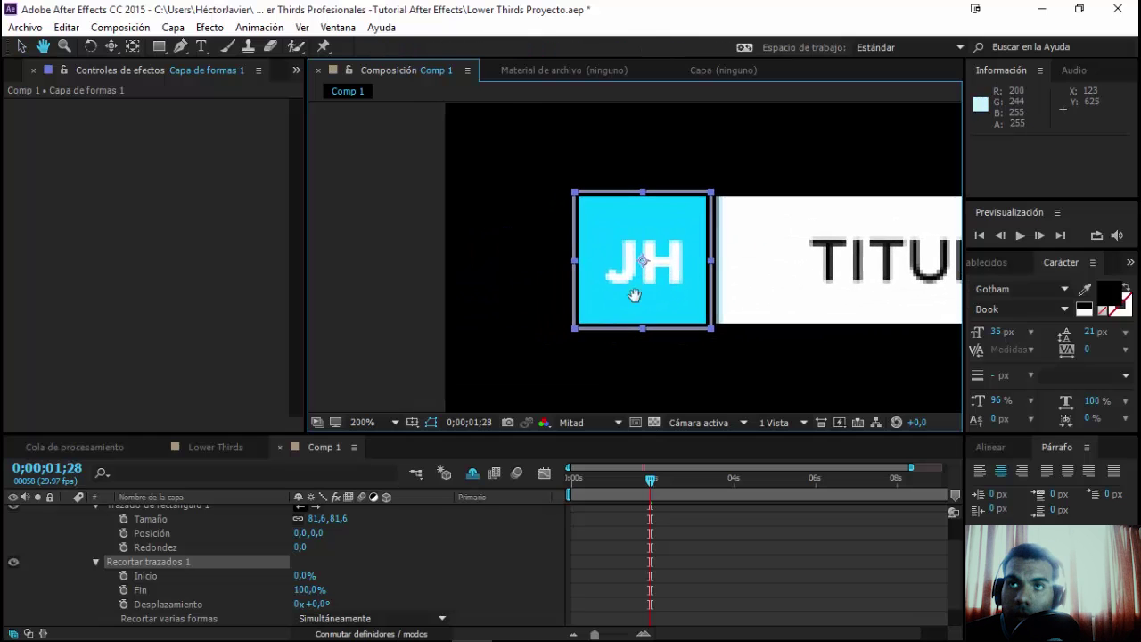
# - Set Fin to 0% and add its first keyframe to hide the frame
pyautogui.click(143, 590)
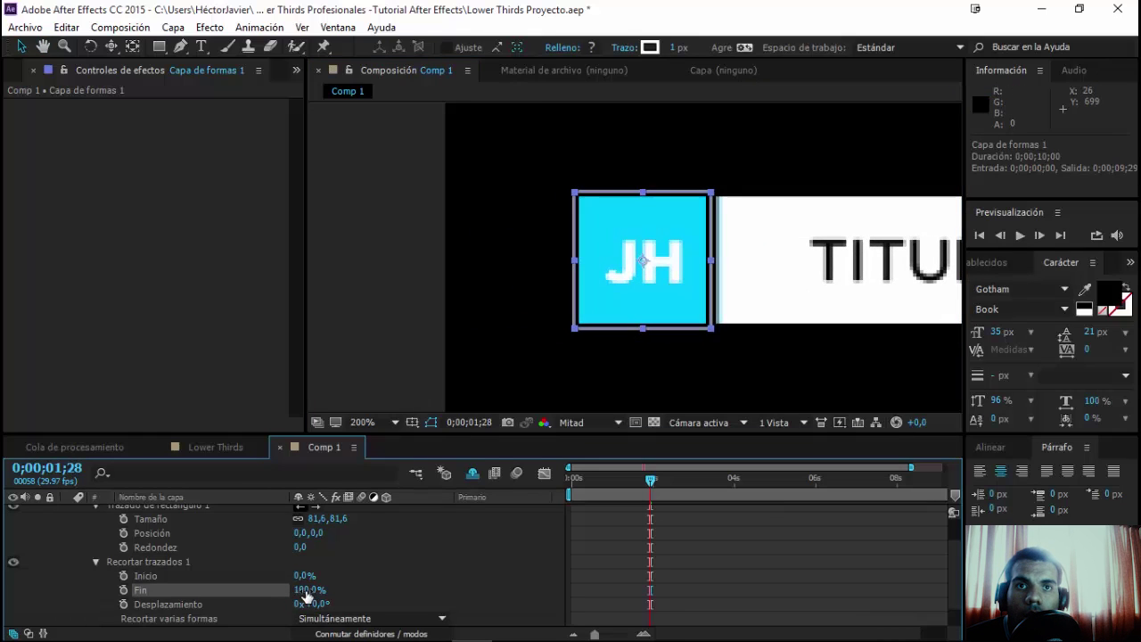
pyautogui.moveTo(307, 591); pyautogui.dragTo(192, 597)
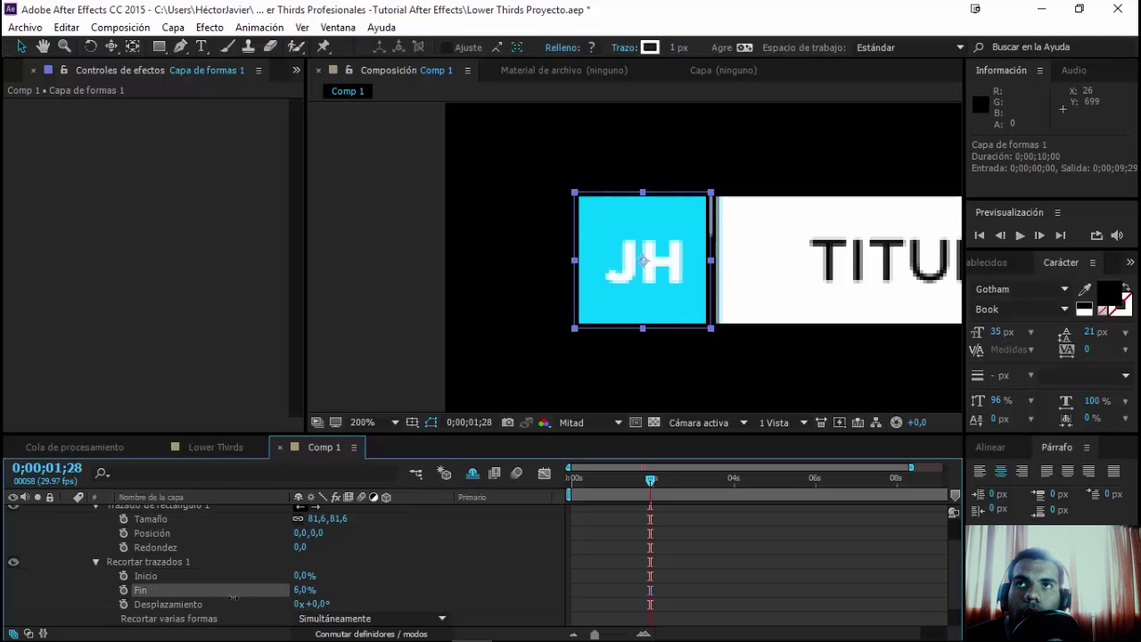
pyautogui.click(124, 590)
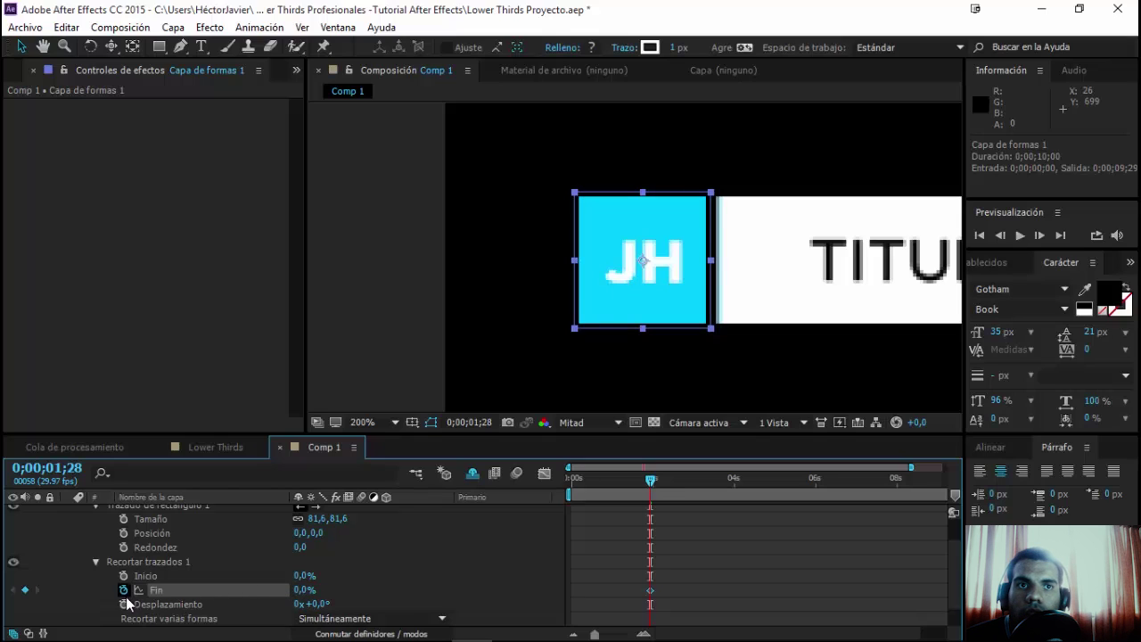
# - Keyframe Fin at 100% around 3 seconds and add an Inicio keyframe at 0% moved to 2 seconds
pyautogui.moveTo(662, 480); pyautogui.dragTo(708, 492)
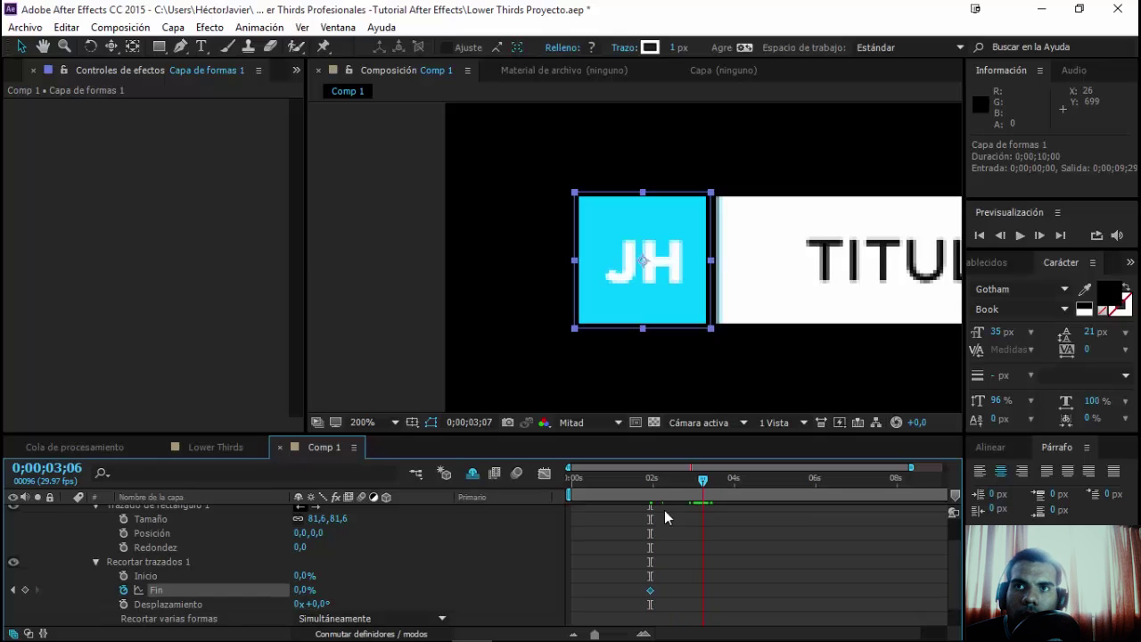
pyautogui.click(306, 590)
pyautogui.write('100')
pyautogui.press('Return')
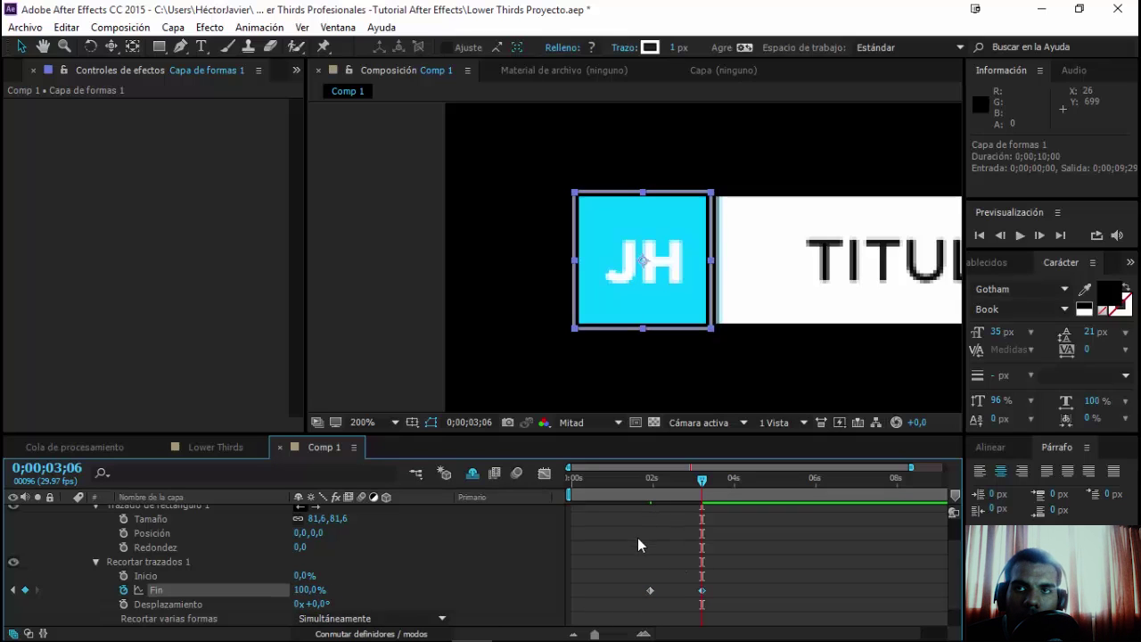
pyautogui.click(123, 575)
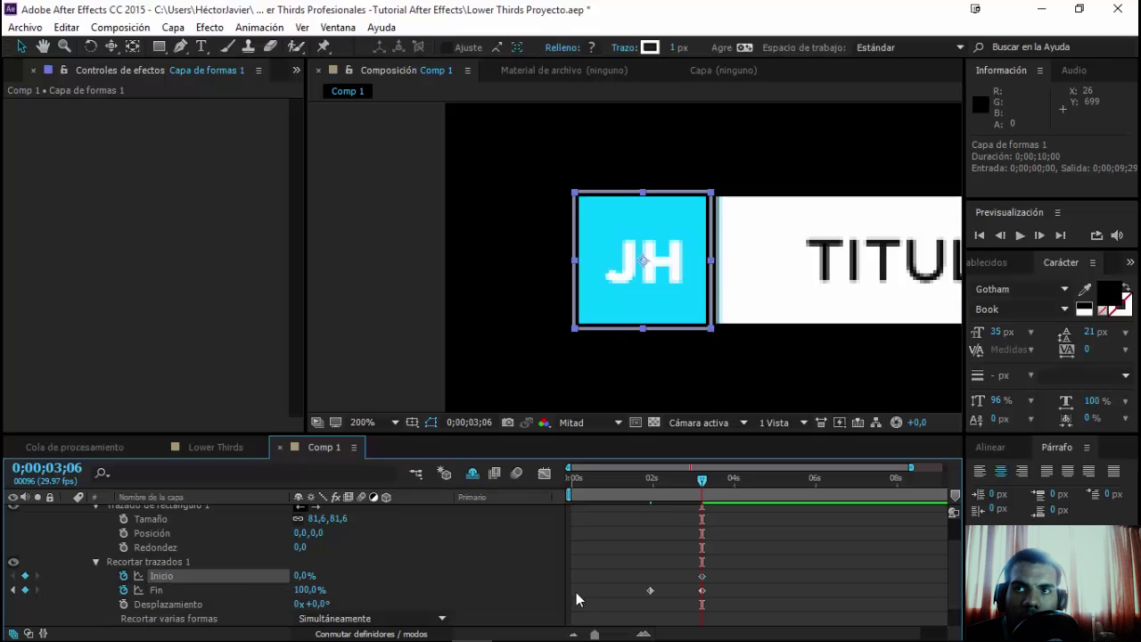
pyautogui.moveTo(703, 577); pyautogui.dragTo(660, 576)
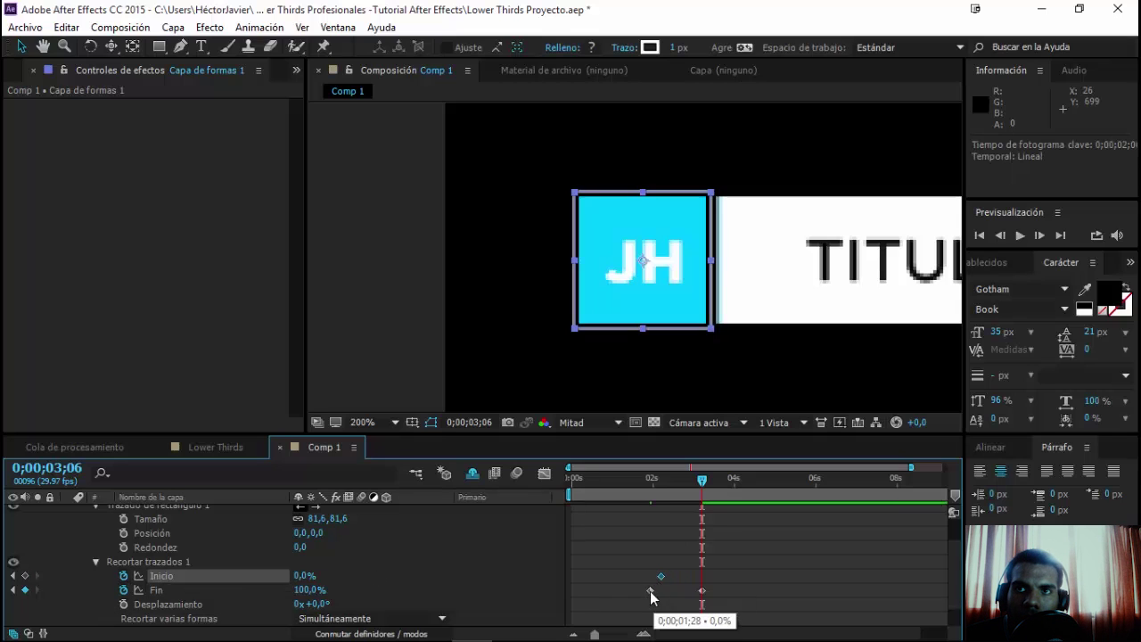
# - Raise Inicio to 100% a few frames later and marquee-select the Inicio and Fin keyframes
pyautogui.click(651, 590)
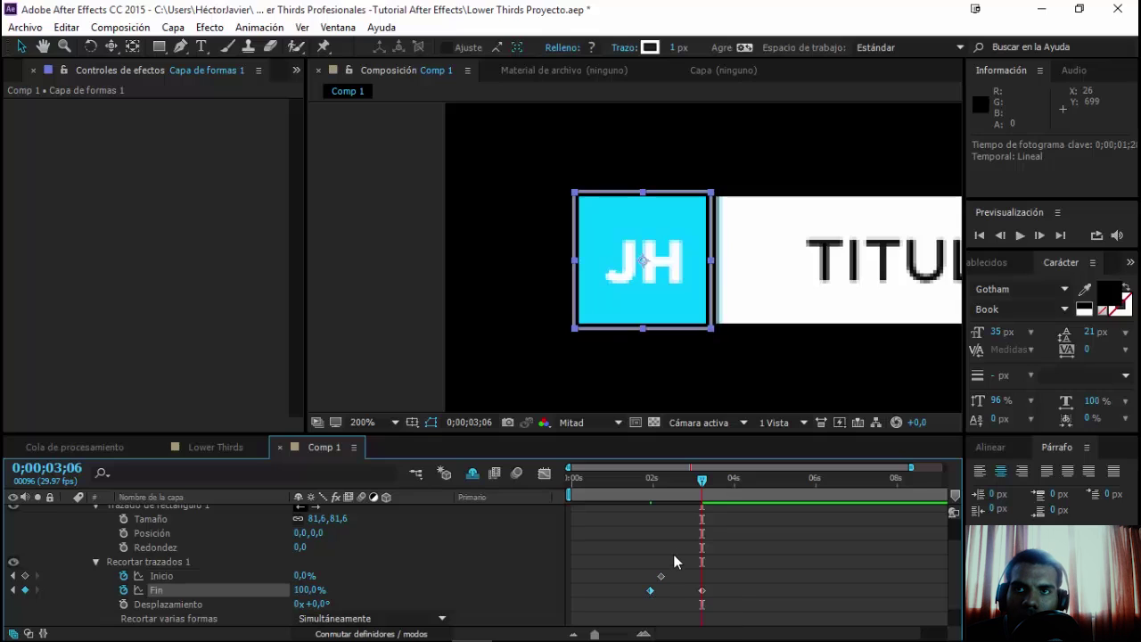
pyautogui.moveTo(704, 484); pyautogui.dragTo(721, 493)
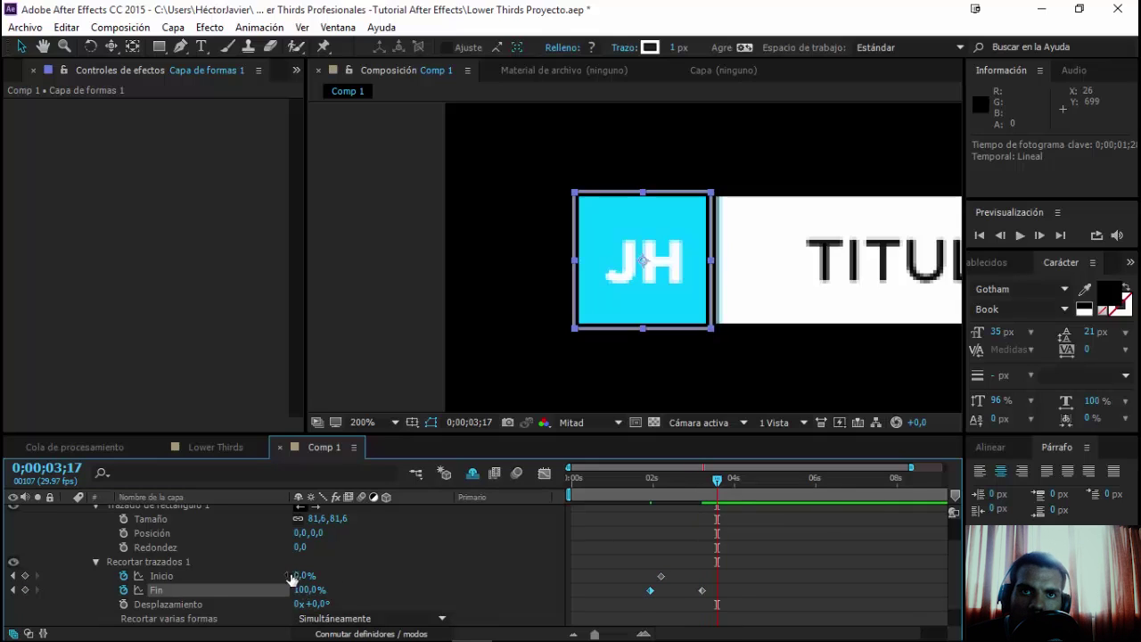
pyautogui.click(284, 576)
pyautogui.moveTo(300, 579); pyautogui.dragTo(448, 573)
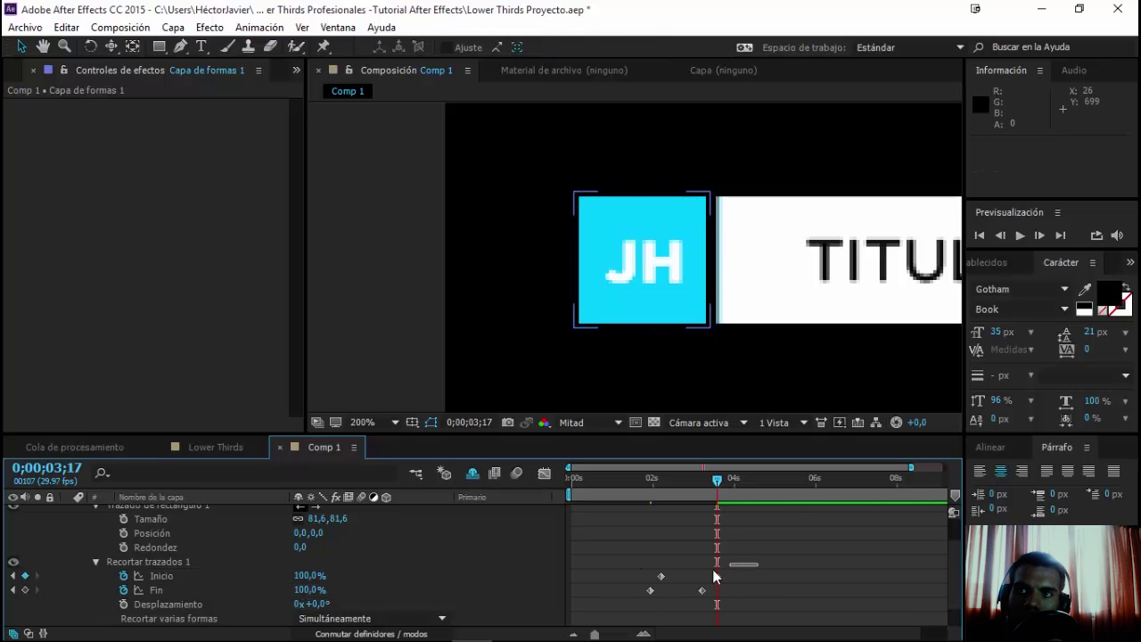
pyautogui.moveTo(759, 561); pyautogui.dragTo(631, 593)
# - Apply Easy Ease to the trim keyframes, drag their speed handles left, and return to 0;00;01;28
pyautogui.rightClick(650, 591)
pyautogui.moveTo(658, 577)
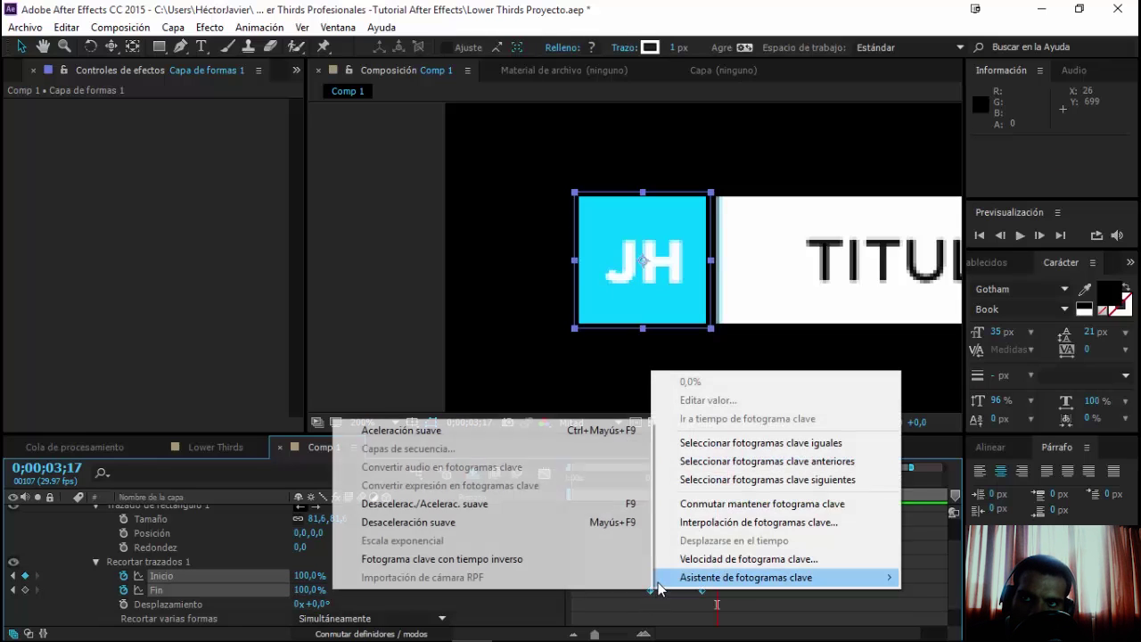
pyautogui.click(522, 502)
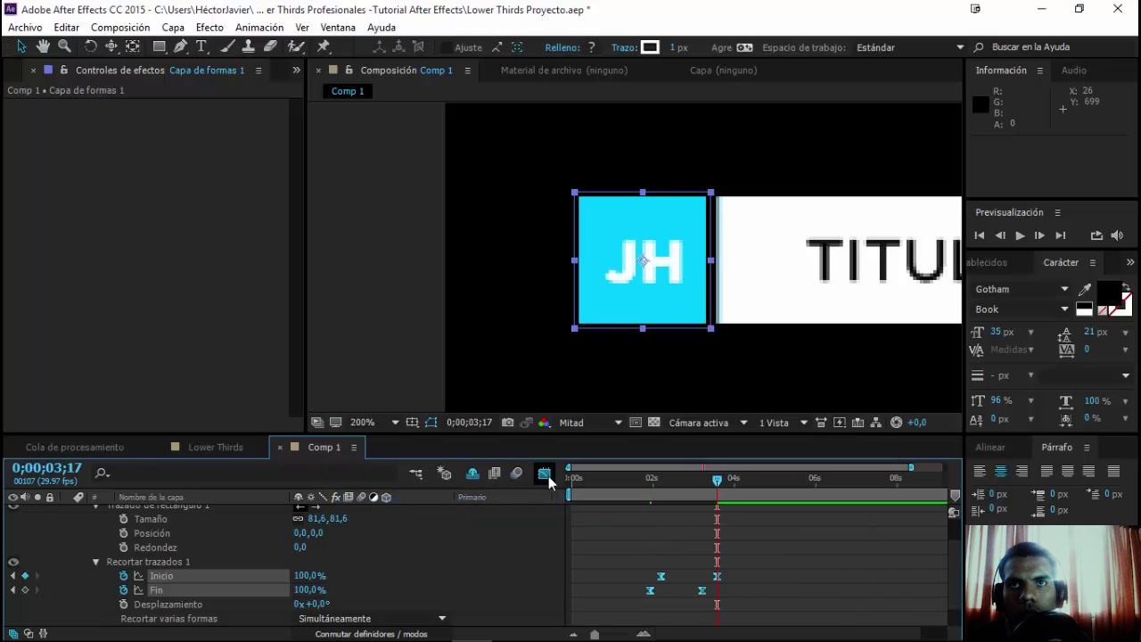
pyautogui.click(543, 473)
pyautogui.moveTo(686, 586); pyautogui.dragTo(693, 598)
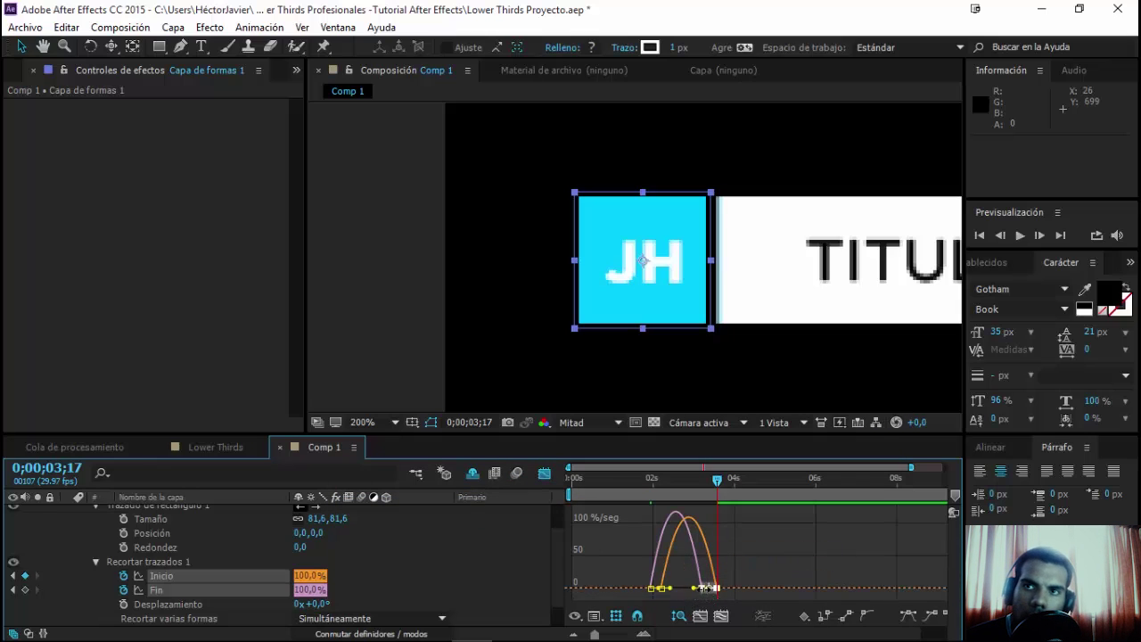
pyautogui.moveTo(697, 590); pyautogui.dragTo(664, 591)
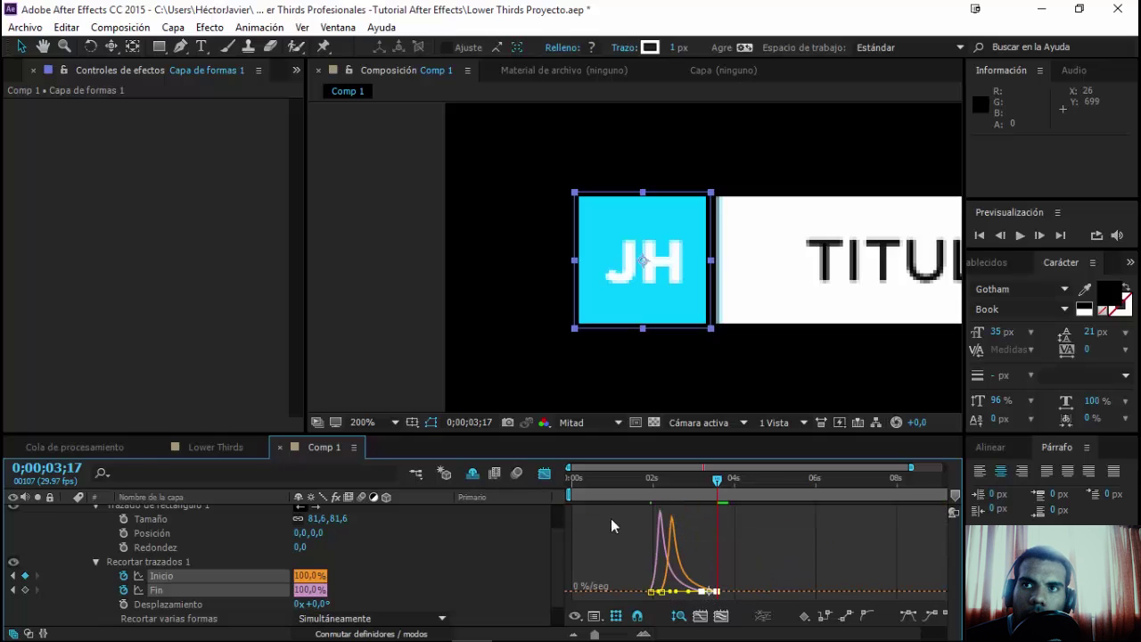
pyautogui.click(545, 473)
pyautogui.scroll(2, 664, 578)
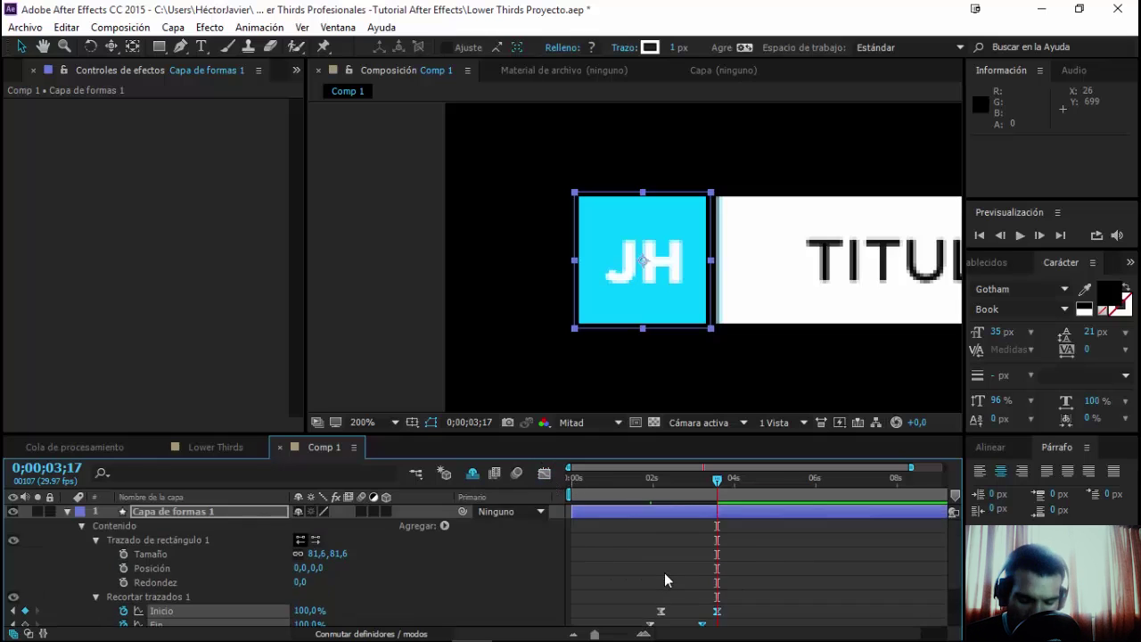
pyautogui.click(650, 487)
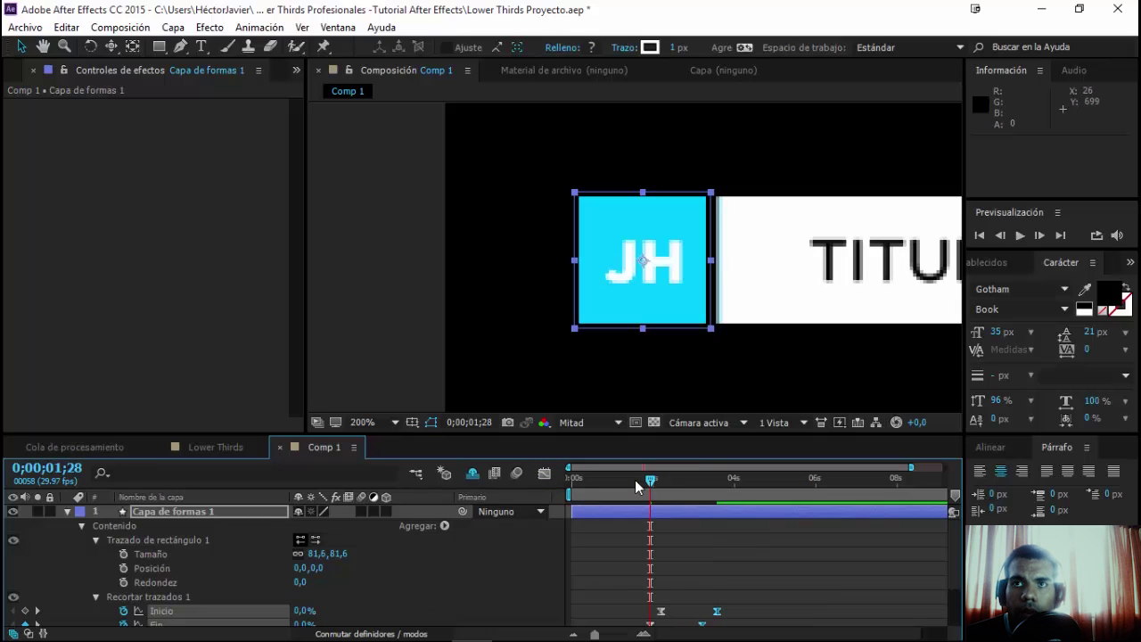
# - Trim the outline frame layer's in point to 0;00;01;28 and preview the animation
pyautogui.hotkey('alt', '[')
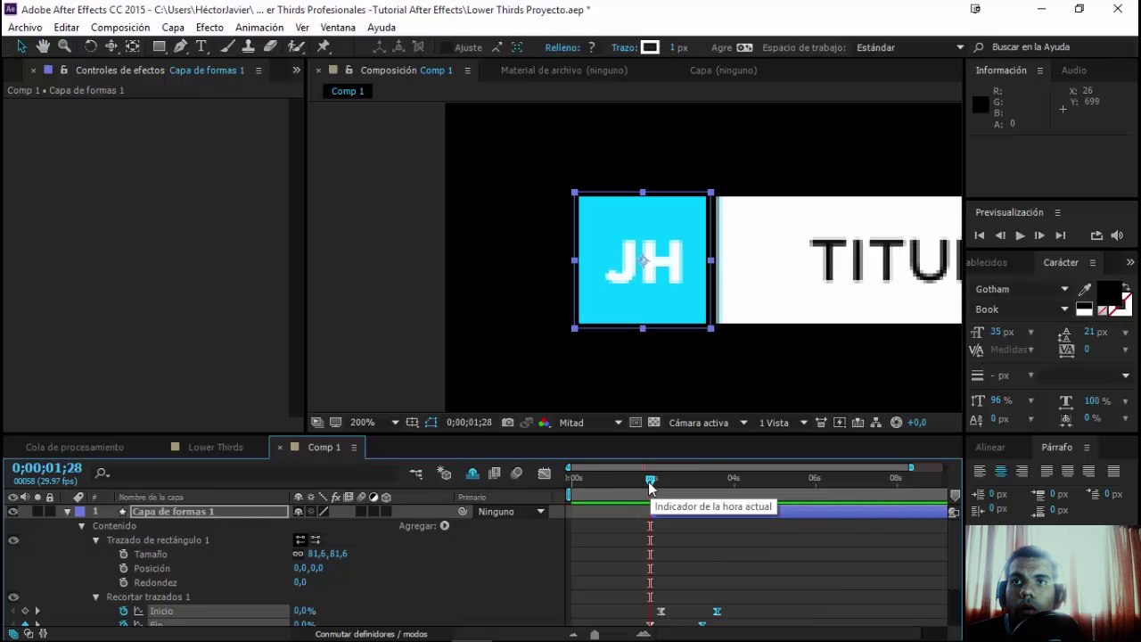
pyautogui.click(667, 533)
pyautogui.press('space')
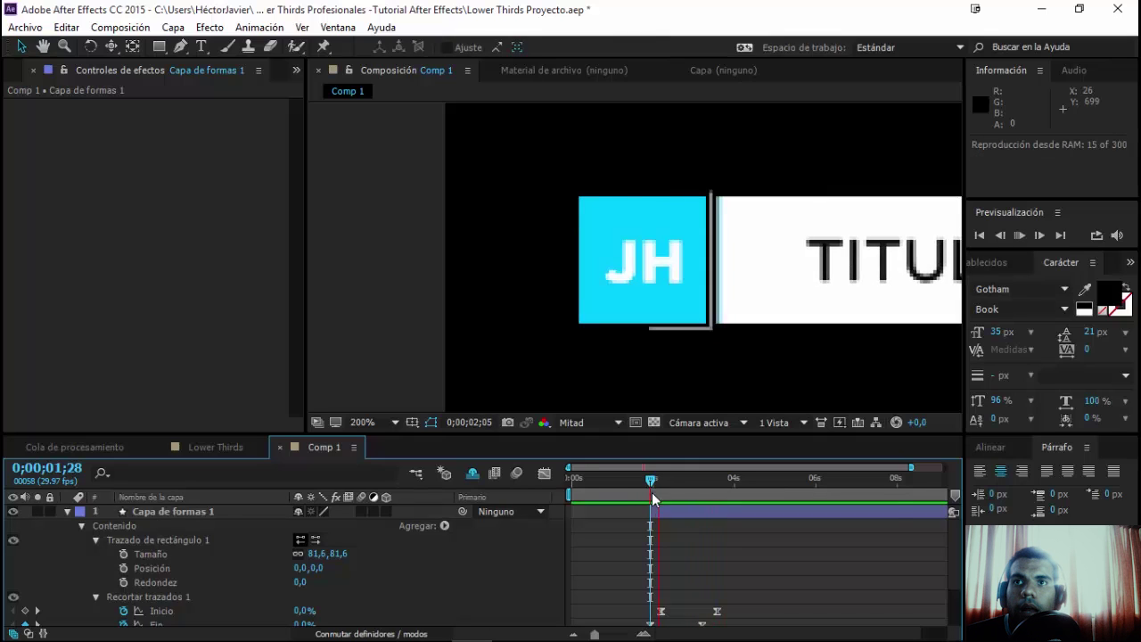
pyautogui.press('space')
pyautogui.press('space')
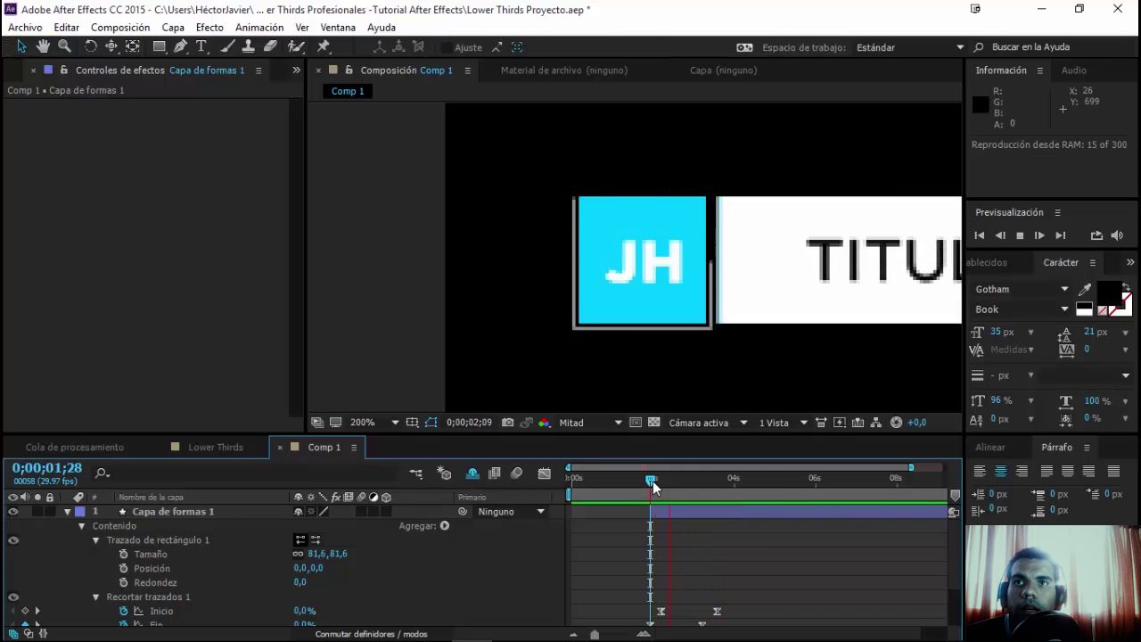
pyautogui.press('space')
# - Trim the outline layer's out point at 0;00;03;17, the last trim-path keyframe, and preview
pyautogui.hotkey('alt', '[')
pyautogui.moveTo(673, 486); pyautogui.dragTo(700, 496)
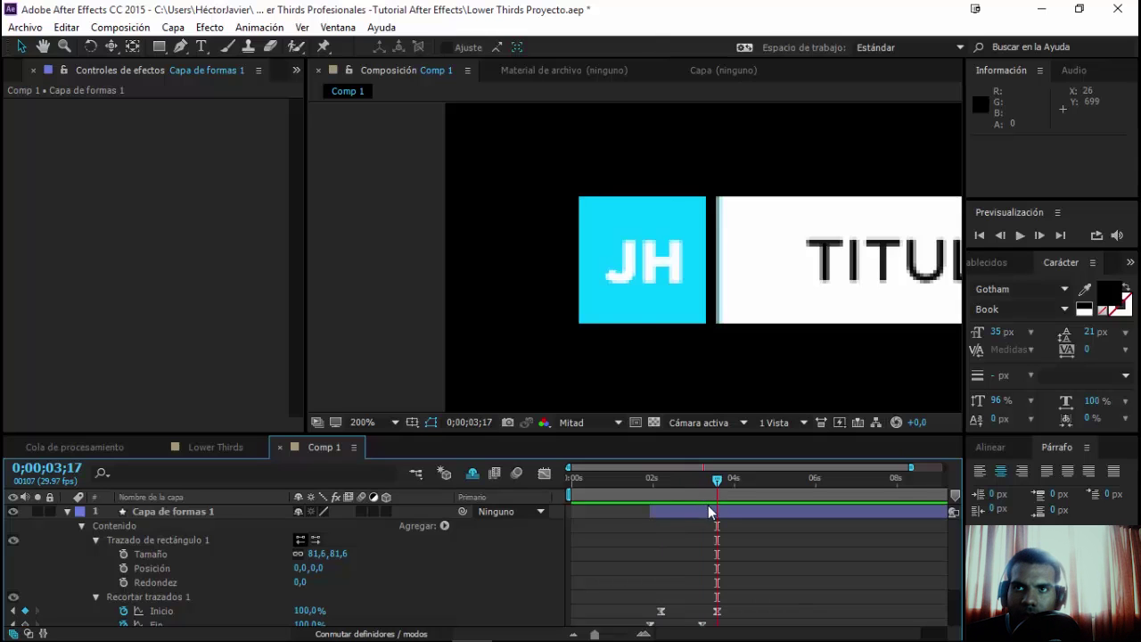
pyautogui.click(712, 508)
pyautogui.hotkey('alt', ']')
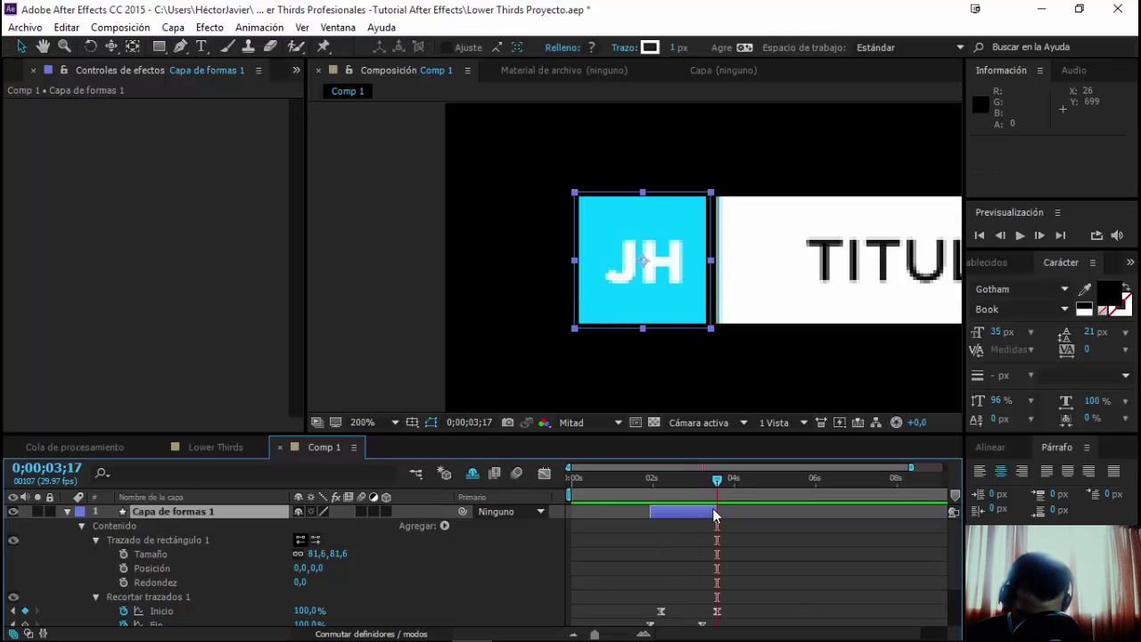
pyautogui.press('space')
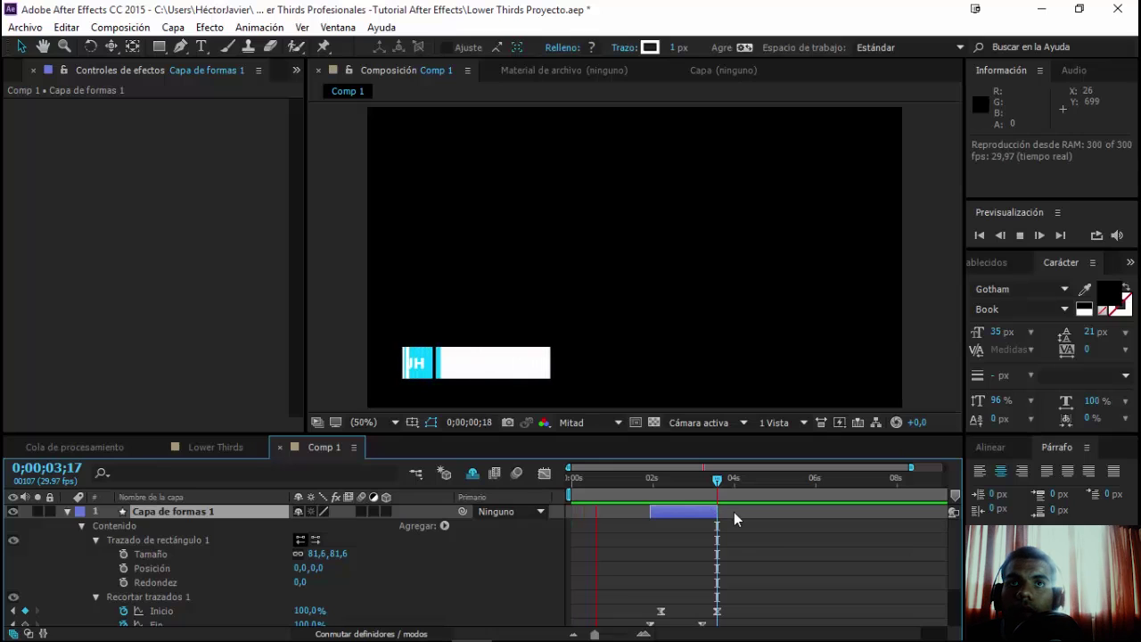
pyautogui.press('space')
# - Slide the outline layer to start at 0;00;00;18, preview, then go to 0;00;03;12
pyautogui.click(679, 532)
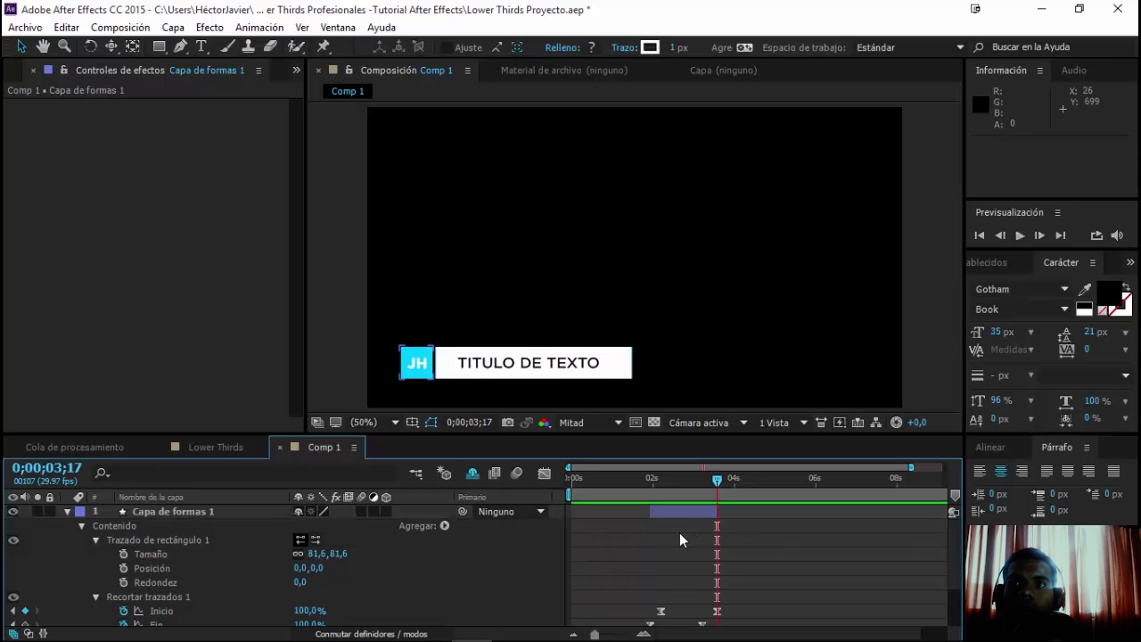
pyautogui.moveTo(623, 485); pyautogui.dragTo(596, 486)
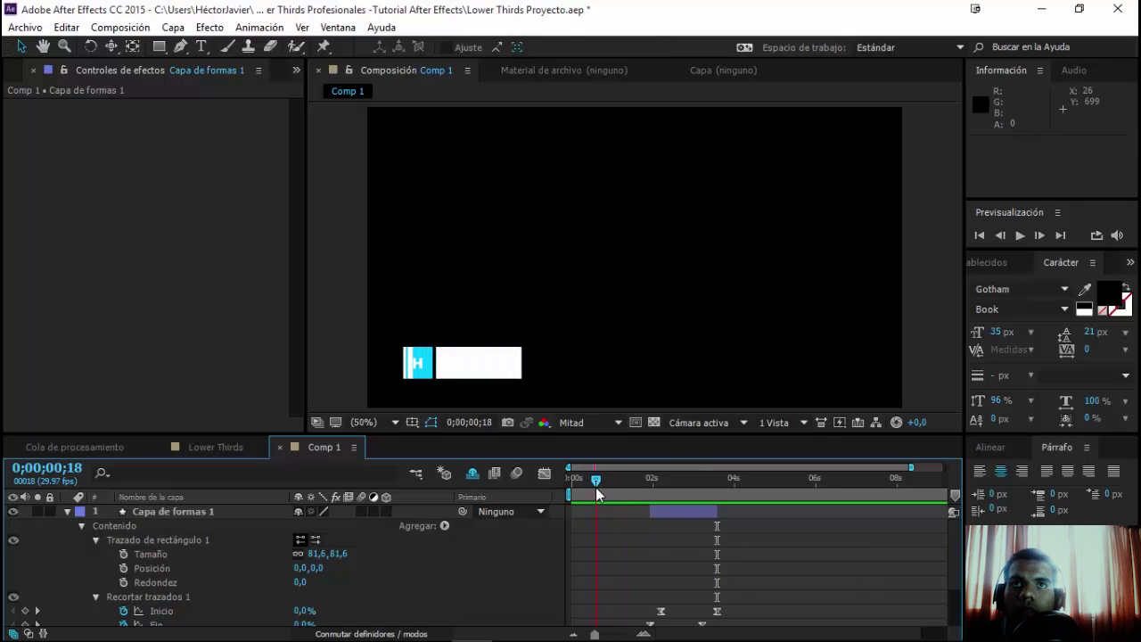
pyautogui.click(668, 511)
pyautogui.moveTo(657, 511); pyautogui.dragTo(616, 514)
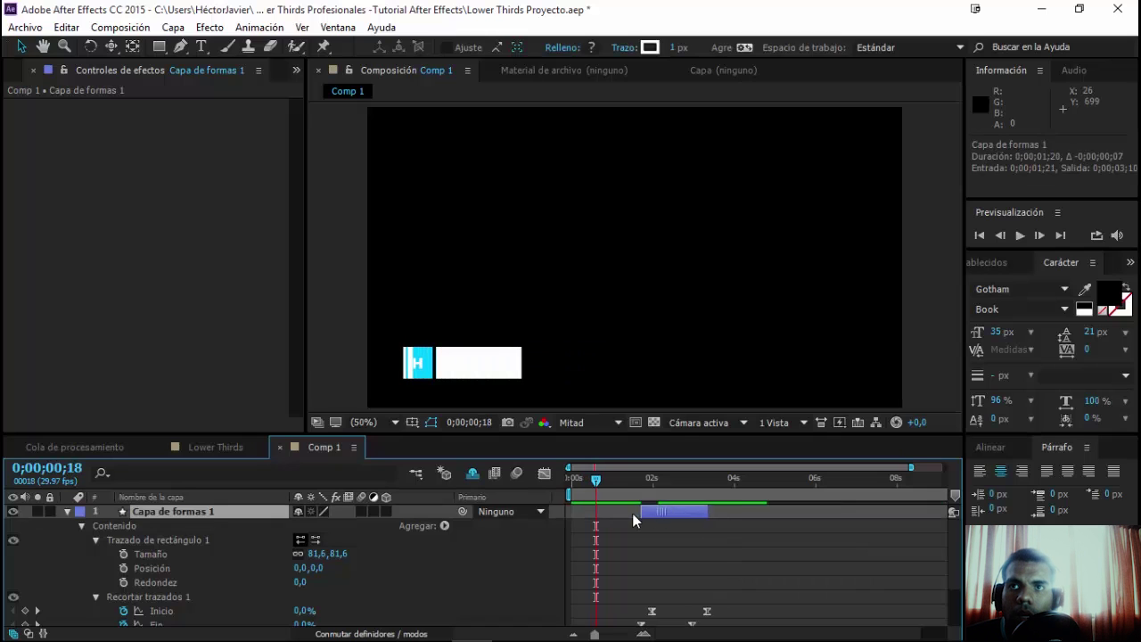
pyautogui.press('space')
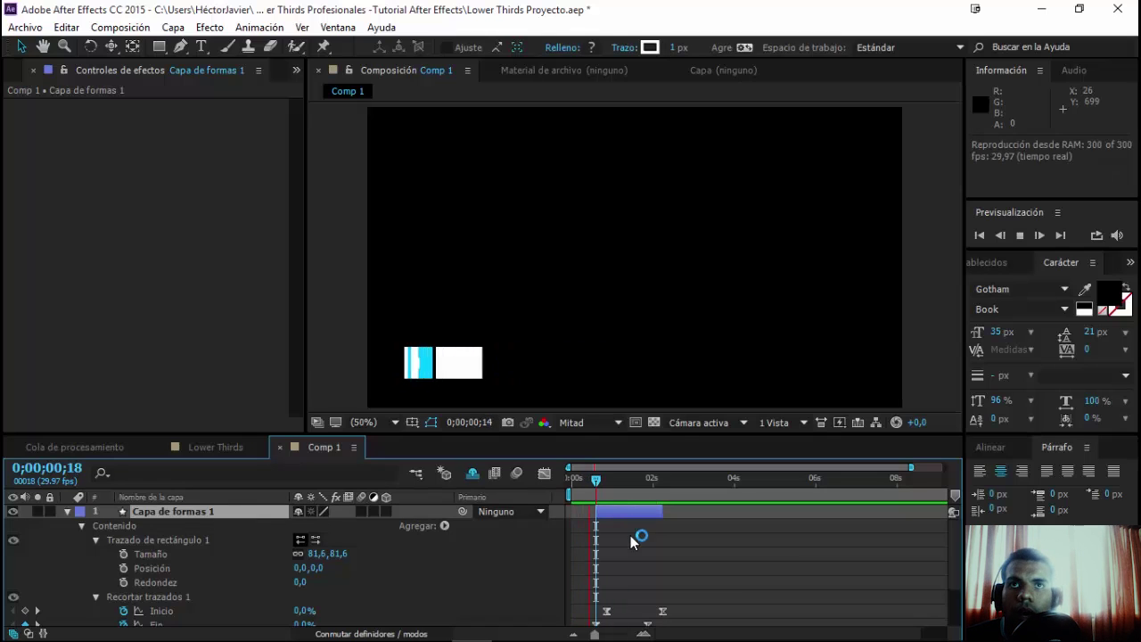
pyautogui.press('space')
pyautogui.click(67, 512)
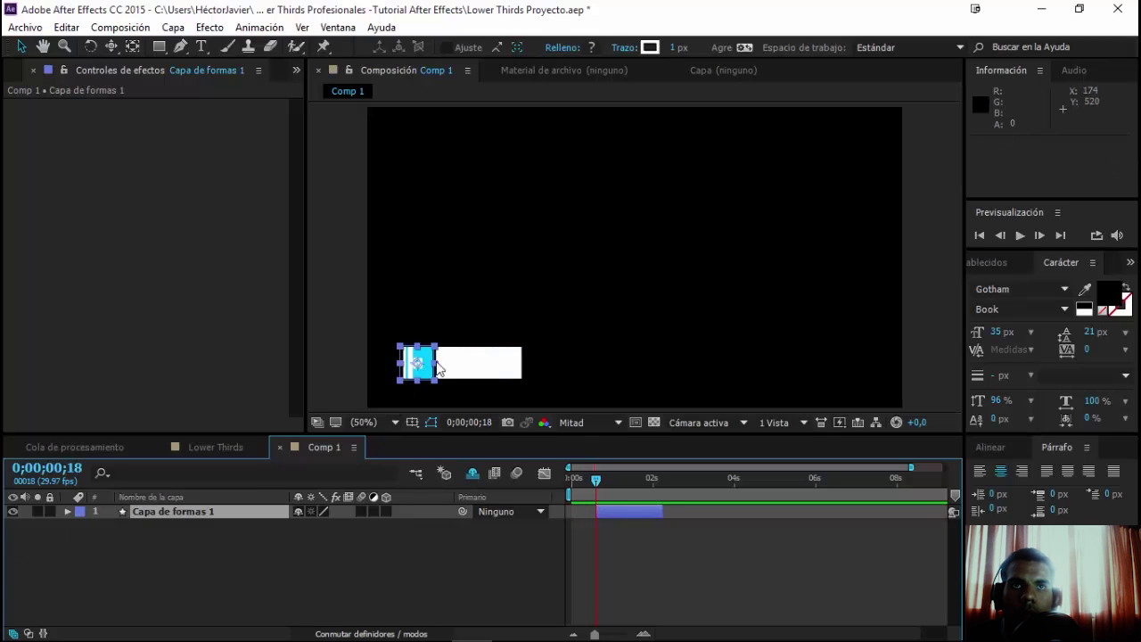
pyautogui.click(433, 419)
pyautogui.moveTo(638, 479); pyautogui.dragTo(710, 480)
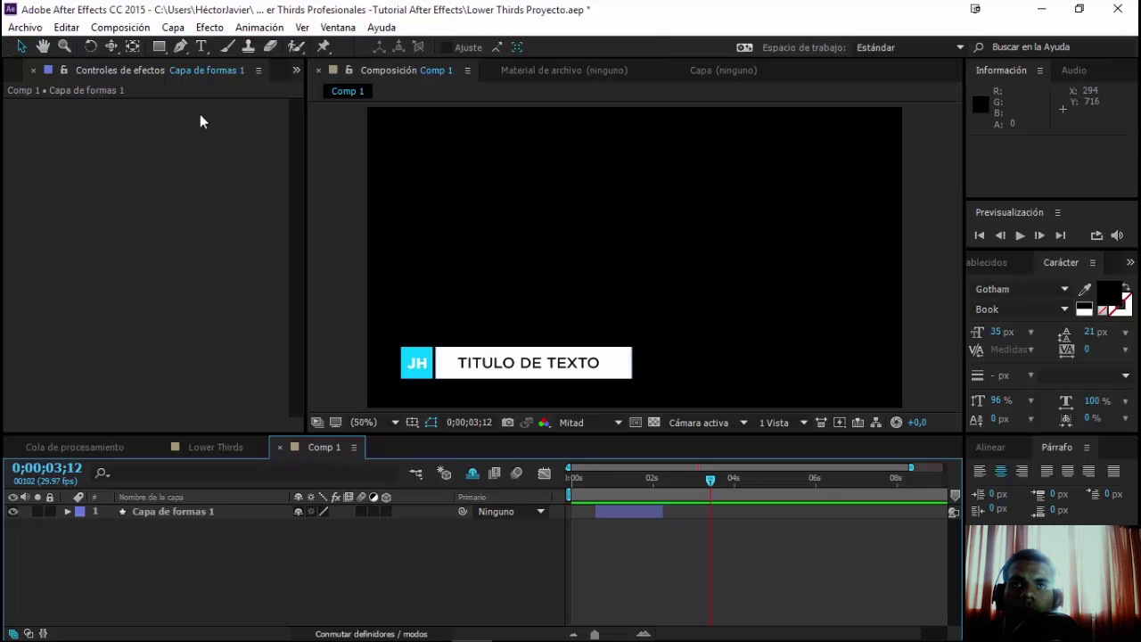
# - Draw a white 4 px Pen line across the text box's top edge as Capa de formas 2
pyautogui.click(181, 45)
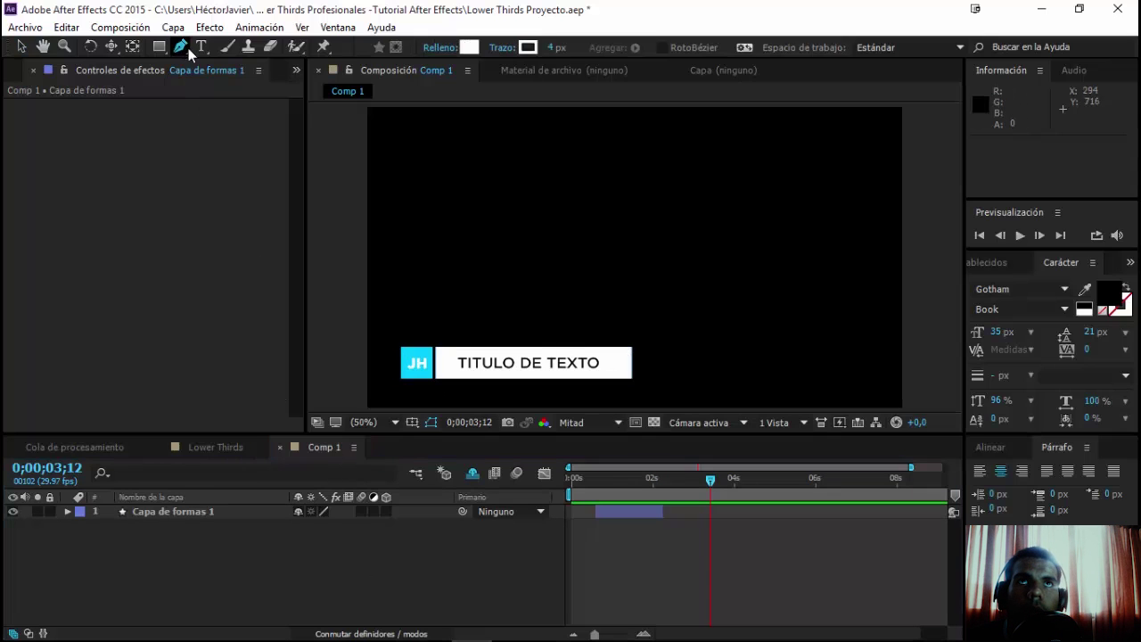
pyautogui.click(528, 48)
pyautogui.click(468, 337)
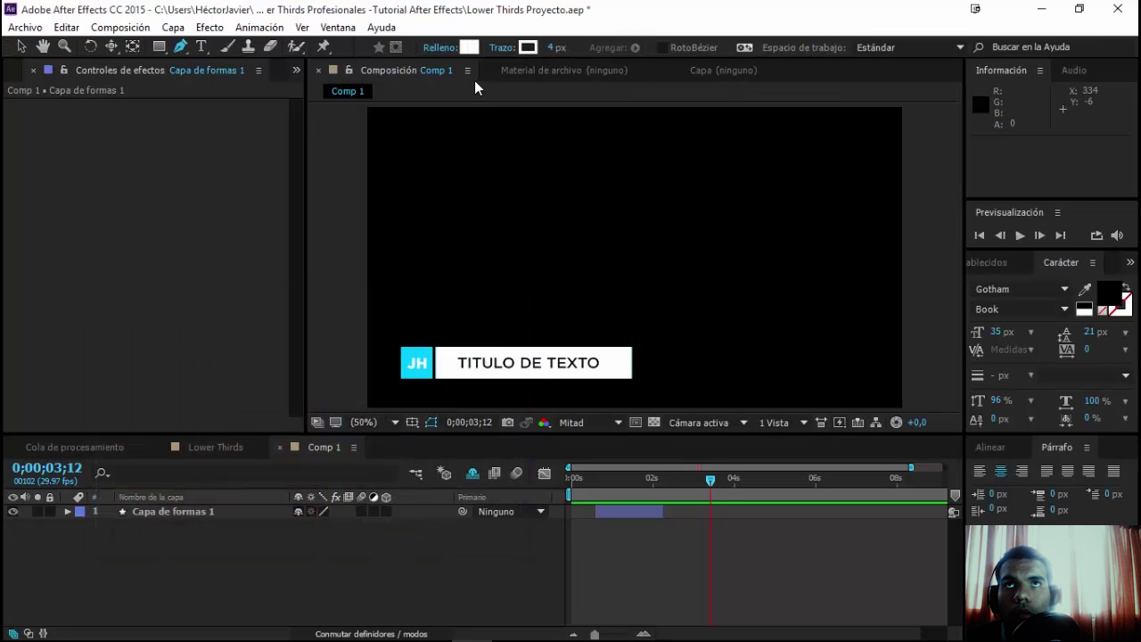
pyautogui.click(435, 342)
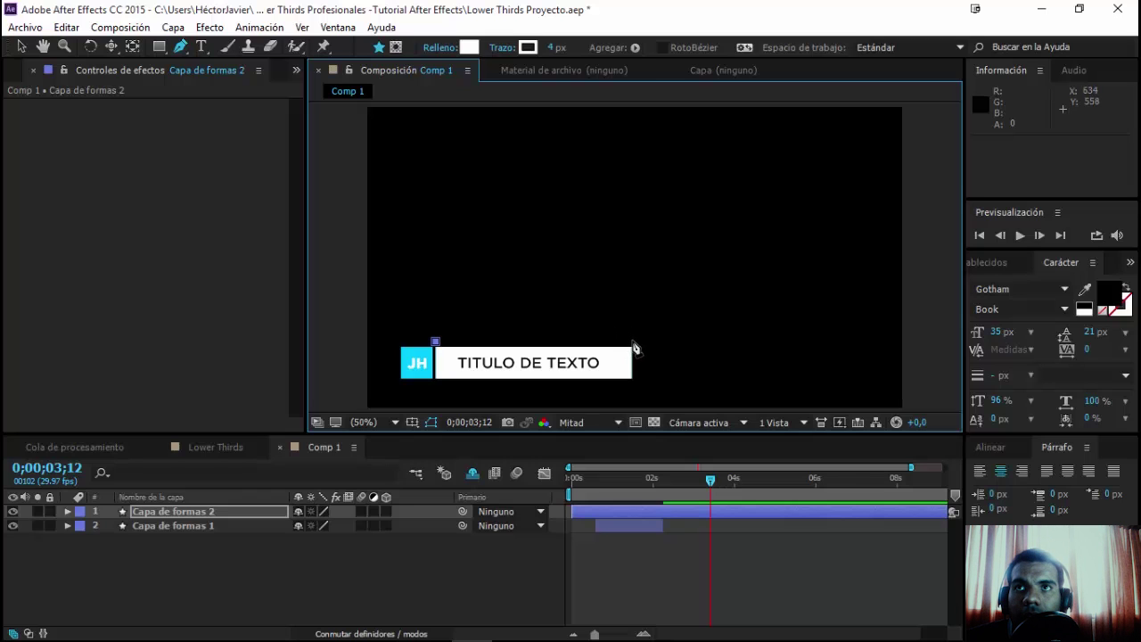
pyautogui.click(632, 342)
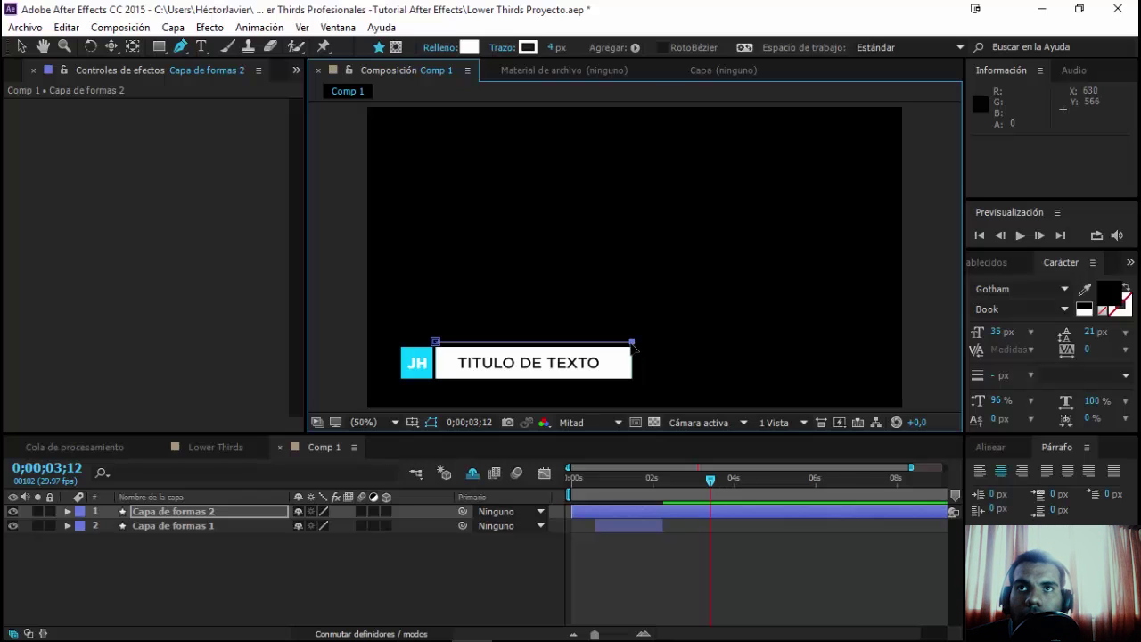
pyautogui.click(20, 46)
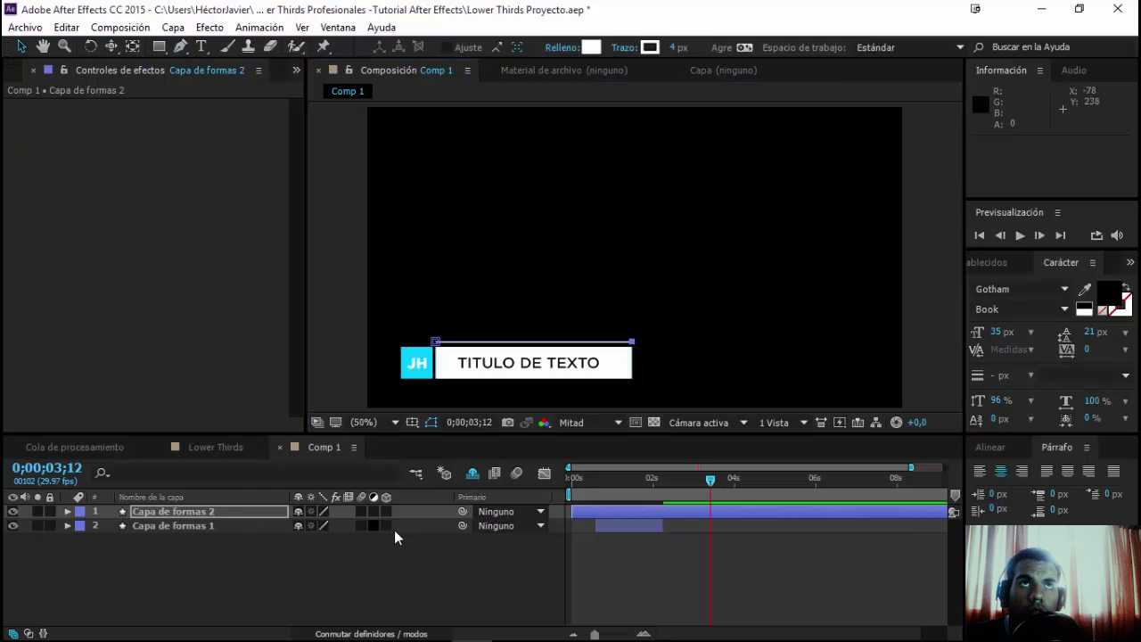
pyautogui.click(404, 555)
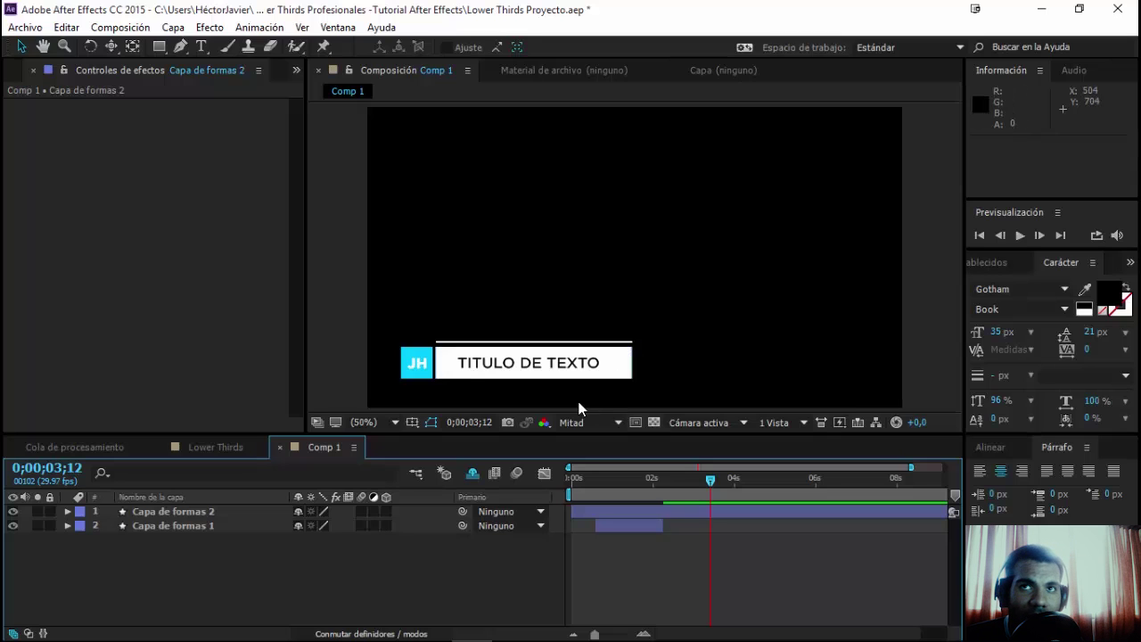
pyautogui.click(197, 509)
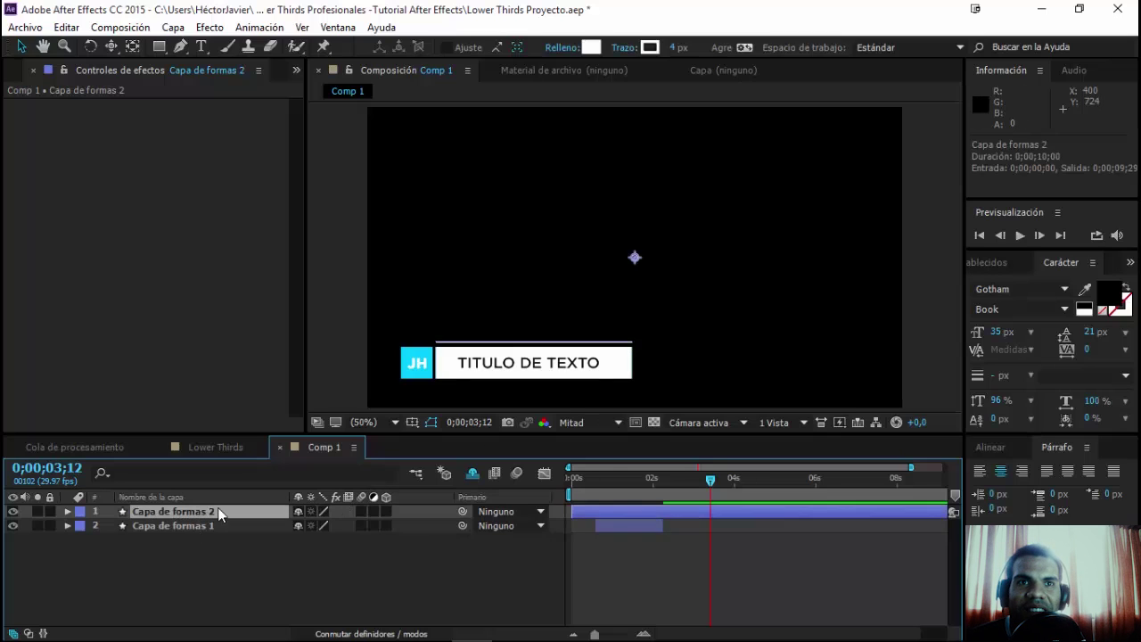
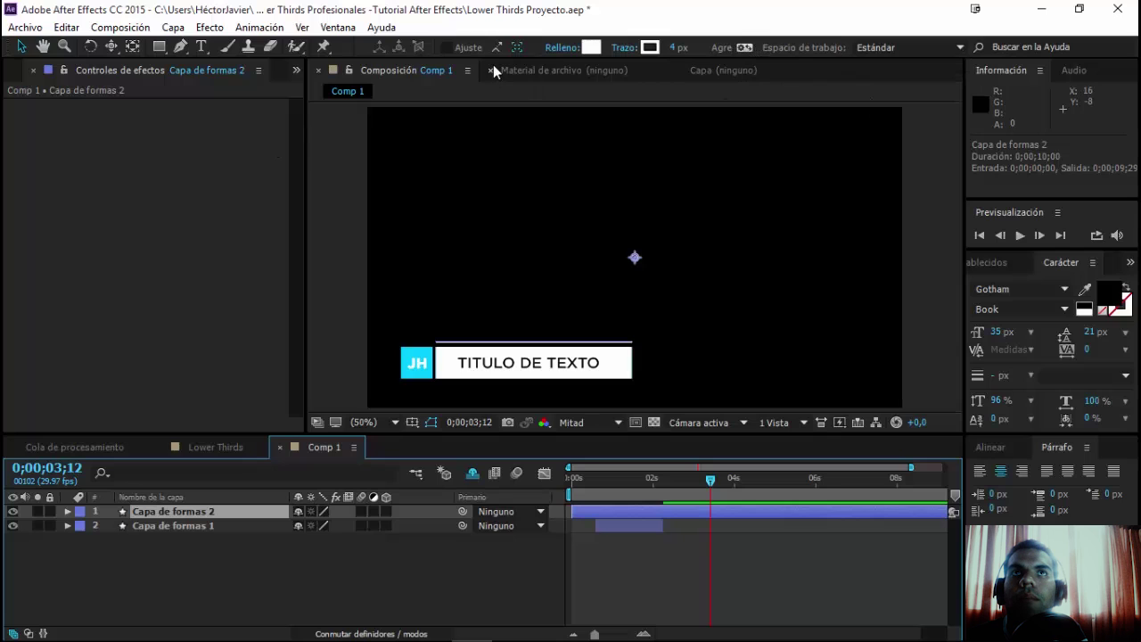
# - Add Recortar trazados (Trim Paths) to Capa de formas 2 and expand its properties
pyautogui.click(68, 511)
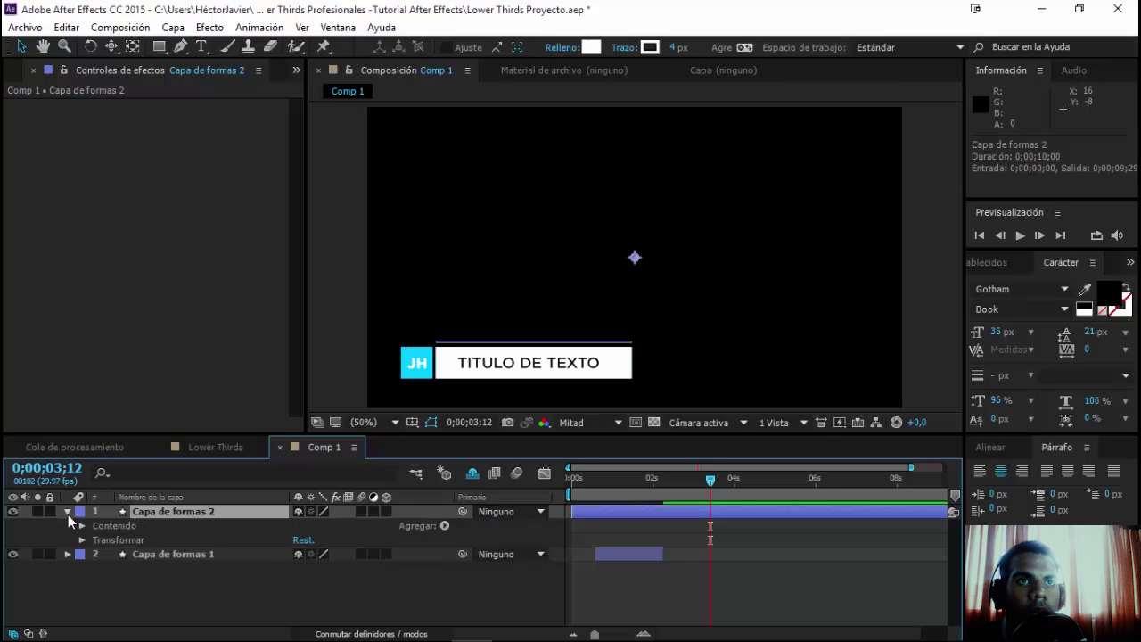
pyautogui.click(444, 526)
pyautogui.click(501, 434)
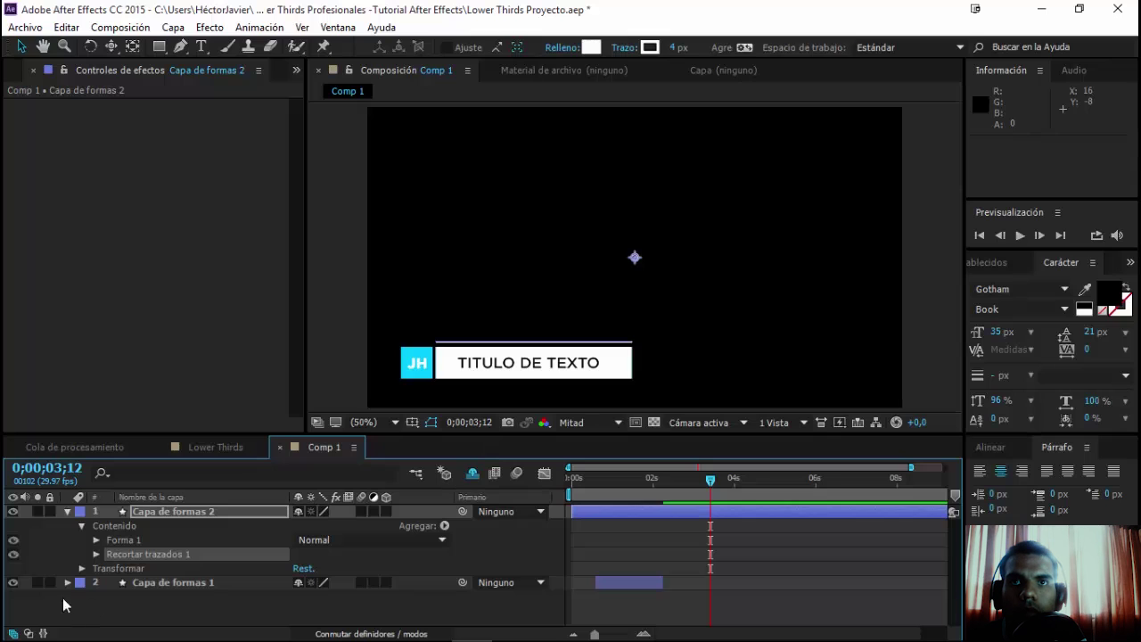
pyautogui.click(97, 554)
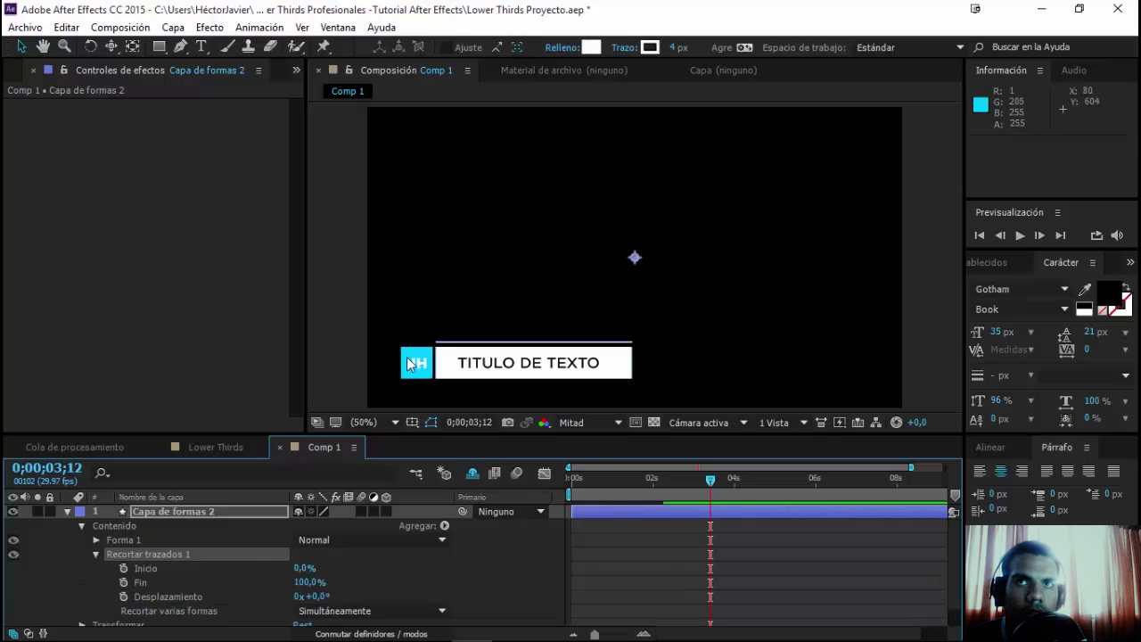
# - Keyframe Fin from 0% to 100% around 0;00;04;13 so the top line draws on
pyautogui.click(134, 583)
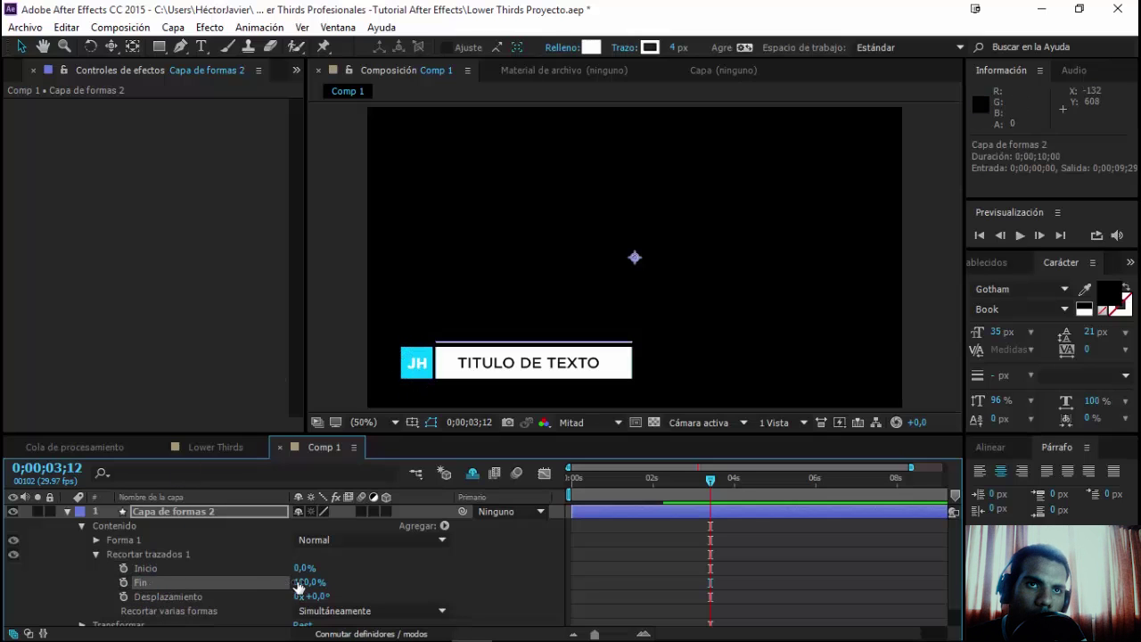
pyautogui.moveTo(314, 585); pyautogui.dragTo(180, 590)
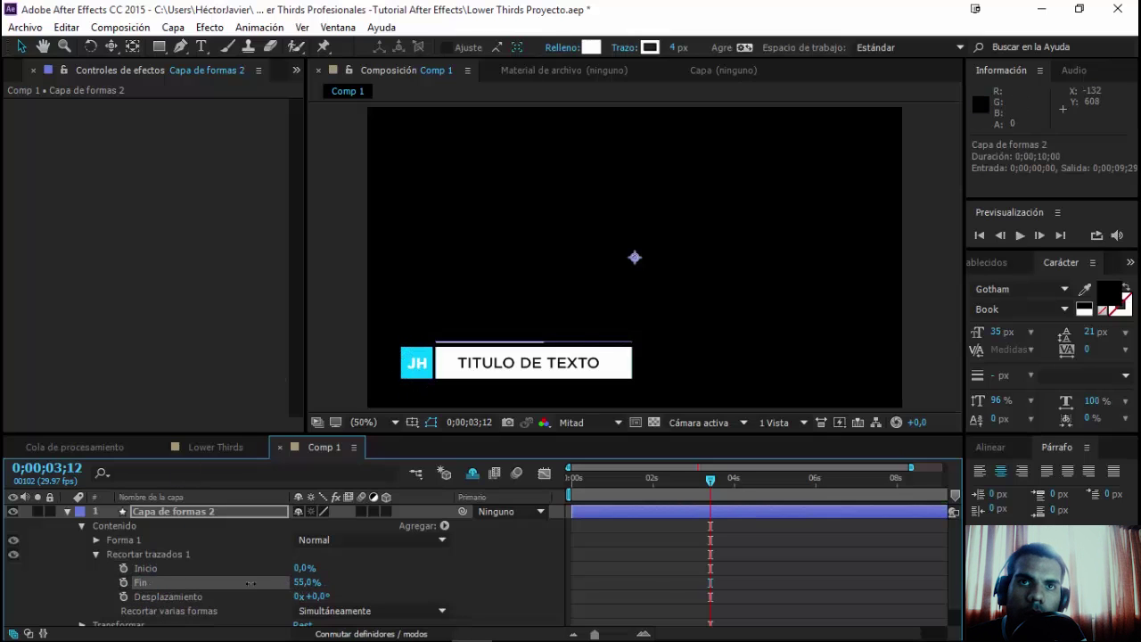
pyautogui.click(124, 582)
pyautogui.moveTo(729, 480); pyautogui.dragTo(773, 485)
pyautogui.moveTo(304, 581); pyautogui.dragTo(716, 562)
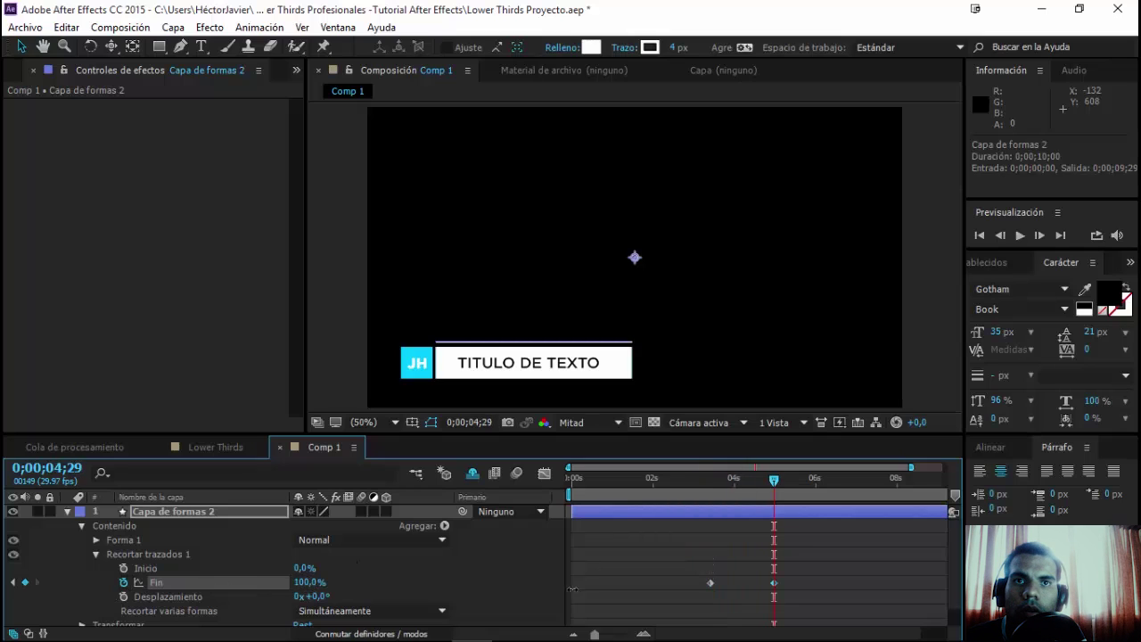
# - Keyframe Inicio from 0% to 100% at 0;00;05;13 so the line draws off
pyautogui.click(122, 569)
pyautogui.moveTo(773, 569); pyautogui.dragTo(723, 569)
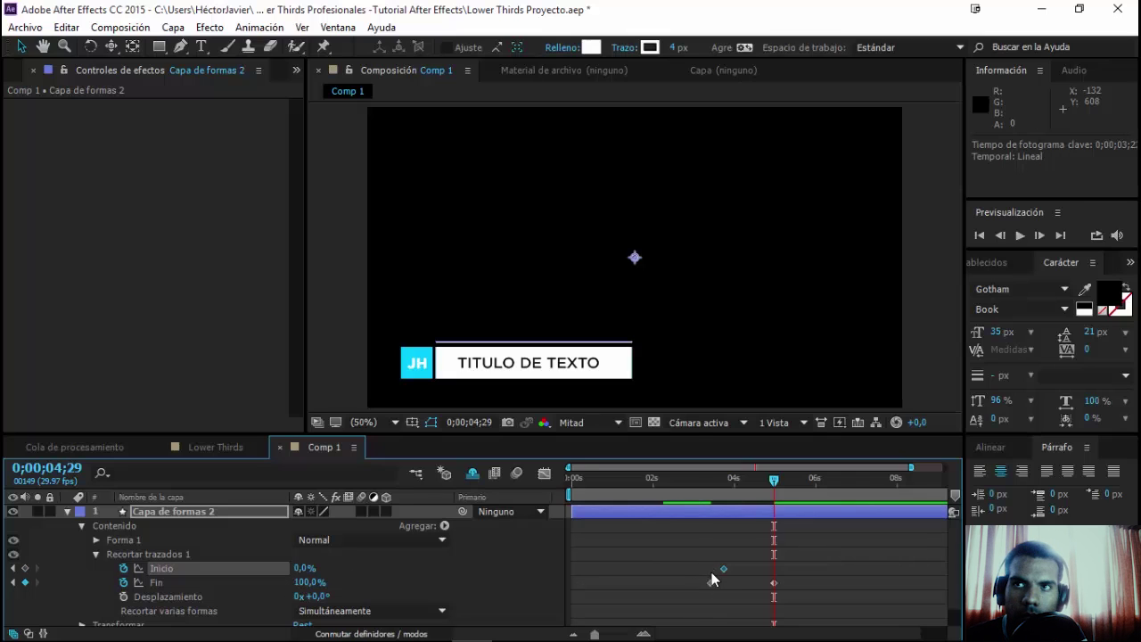
pyautogui.moveTo(772, 487); pyautogui.dragTo(793, 481)
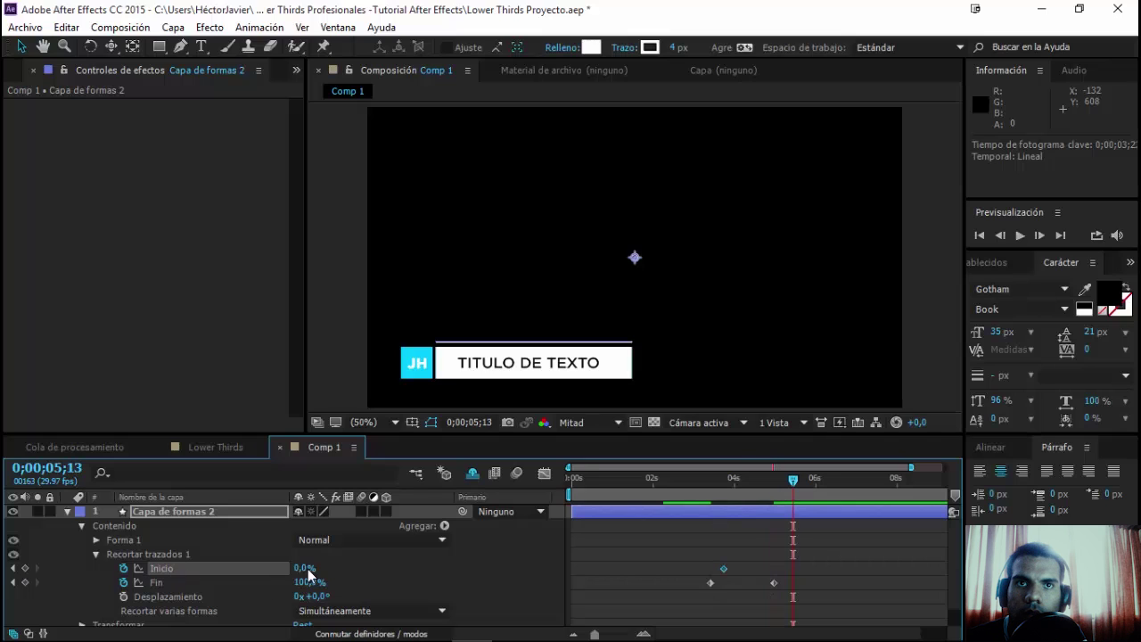
pyautogui.write('100')
pyautogui.press('Return')
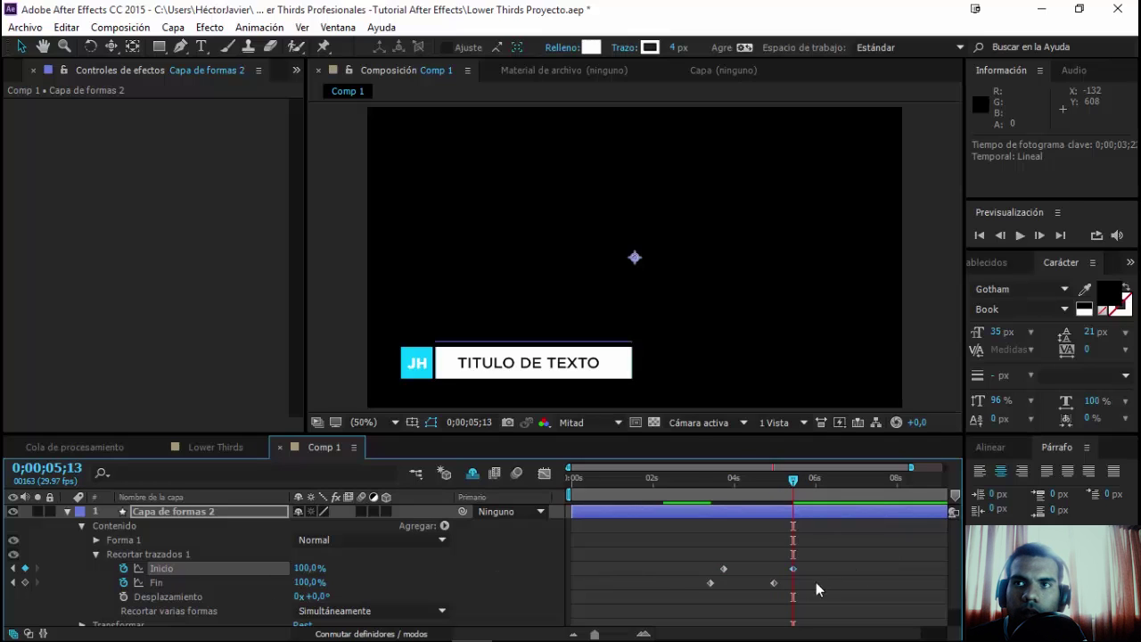
# - Apply easy ease to both Fin keyframes and view their speed graph
pyautogui.moveTo(796, 578); pyautogui.dragTo(674, 586)
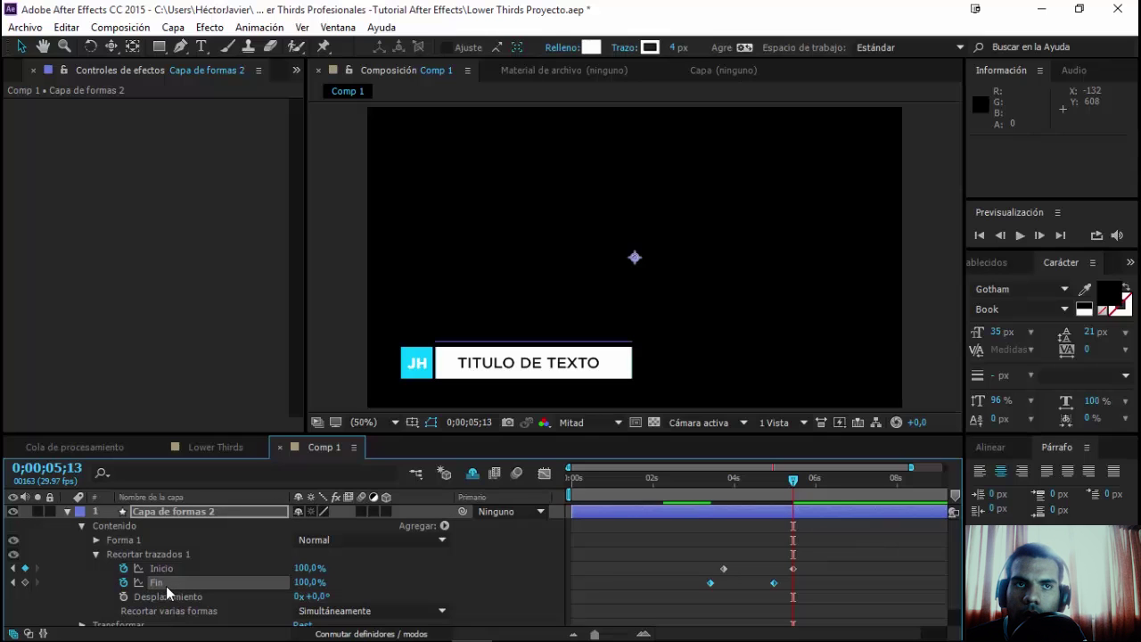
pyautogui.rightClick(711, 583)
pyautogui.moveTo(766, 570)
pyautogui.click(553, 496)
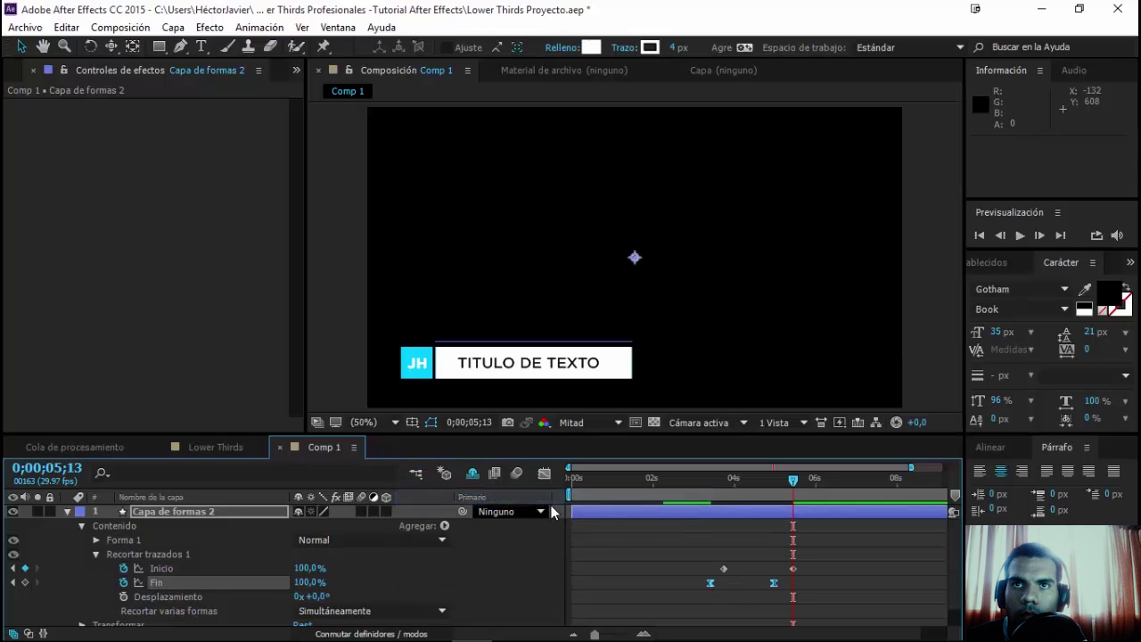
pyautogui.click(545, 474)
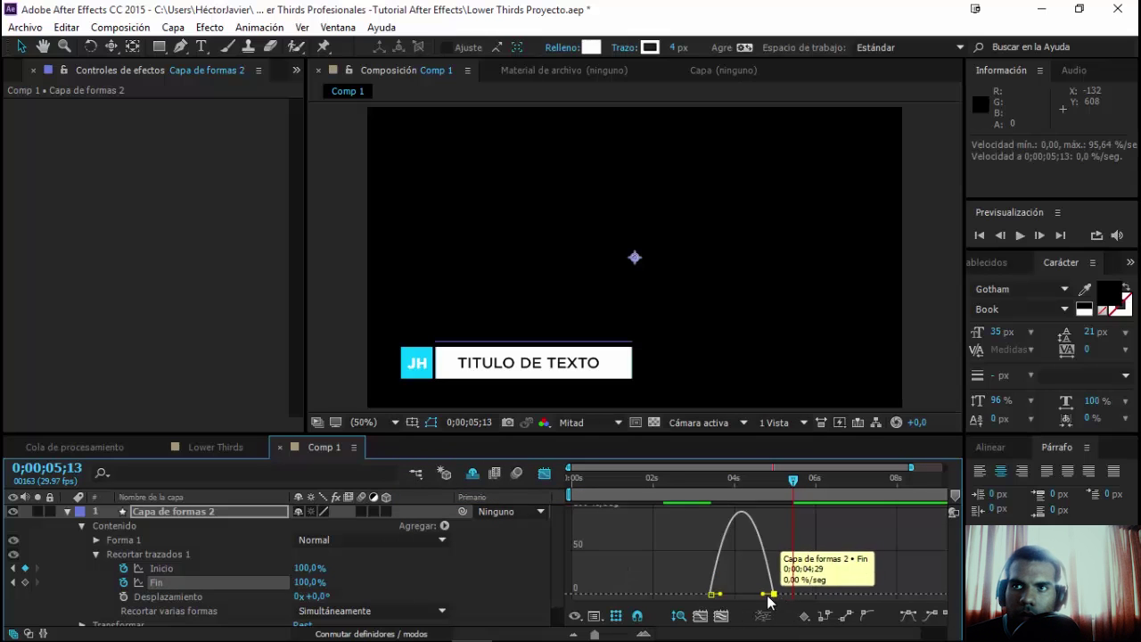
# - Easy-ease the Inicio keyframes and lengthen the first keyframe's influence in the speed graph
pyautogui.moveTo(781, 606); pyautogui.dragTo(648, 552)
pyautogui.click(544, 474)
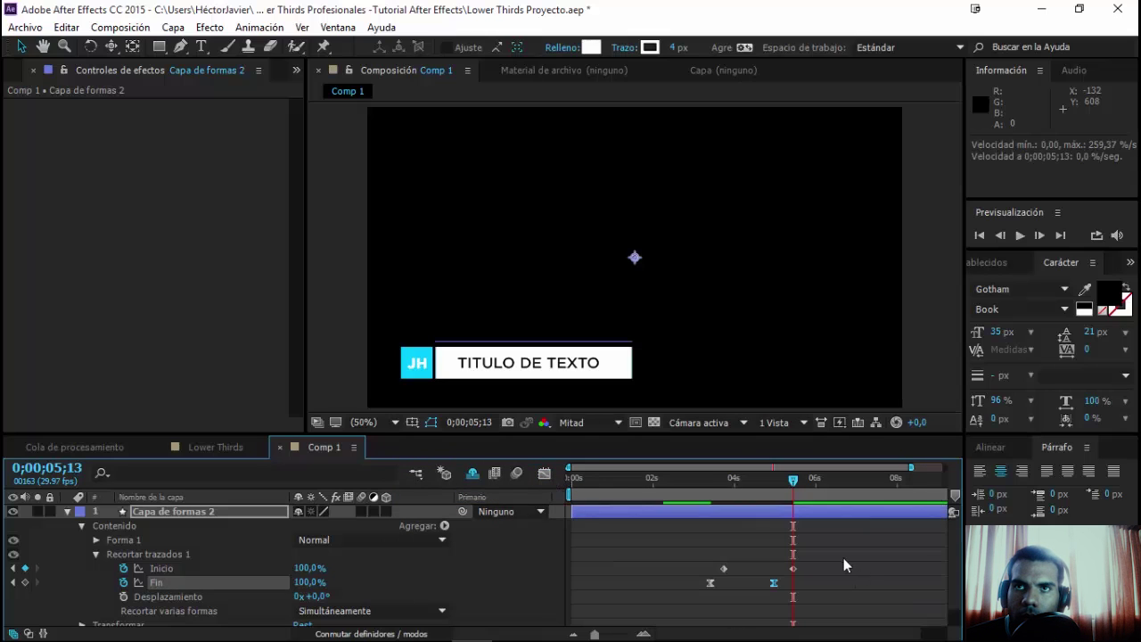
pyautogui.moveTo(842, 556); pyautogui.dragTo(707, 568)
pyautogui.rightClick(724, 570)
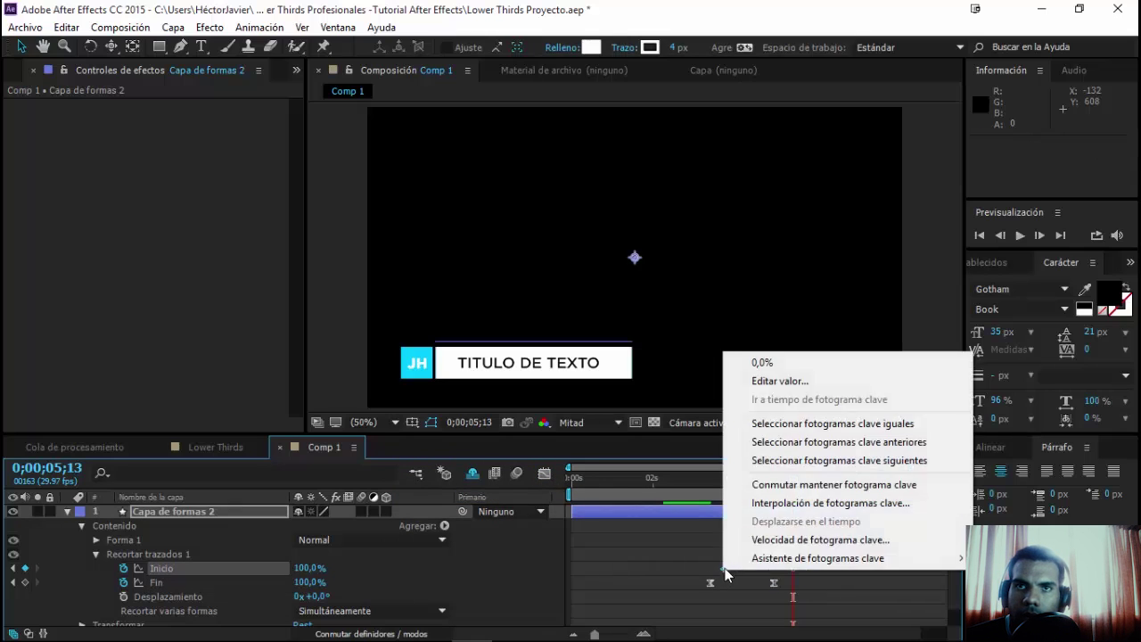
pyautogui.moveTo(740, 557)
pyautogui.click(464, 484)
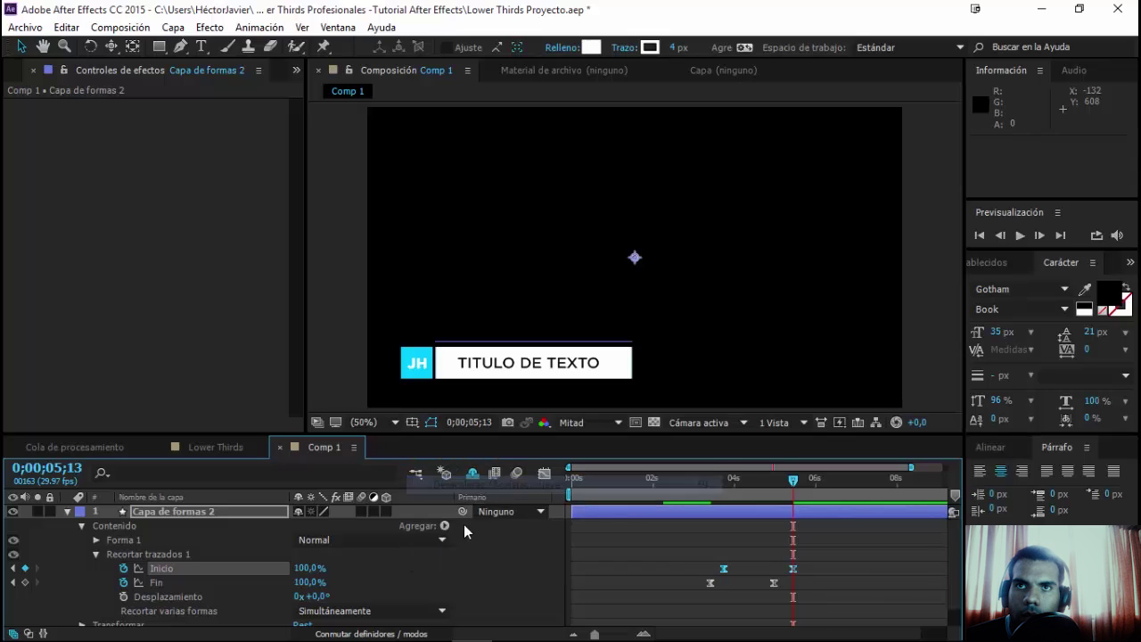
pyautogui.click(544, 474)
pyautogui.moveTo(735, 594); pyautogui.dragTo(757, 593)
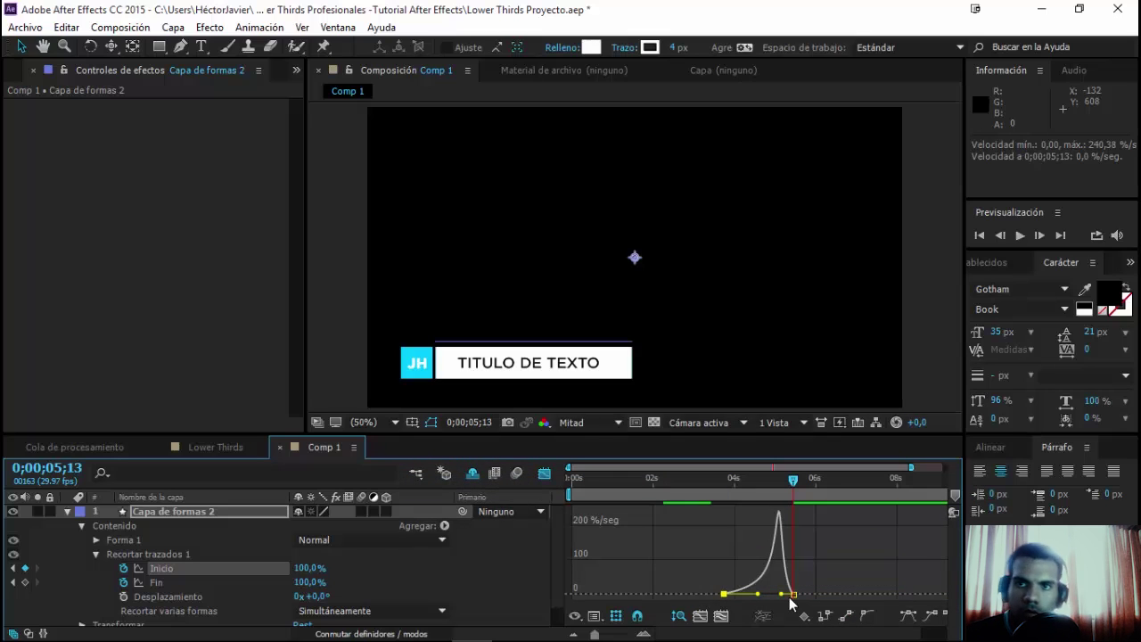
pyautogui.click(543, 474)
# - Preview the line animation and trim Capa de formas 2's out point to 0;00;05;13
pyautogui.click(701, 481)
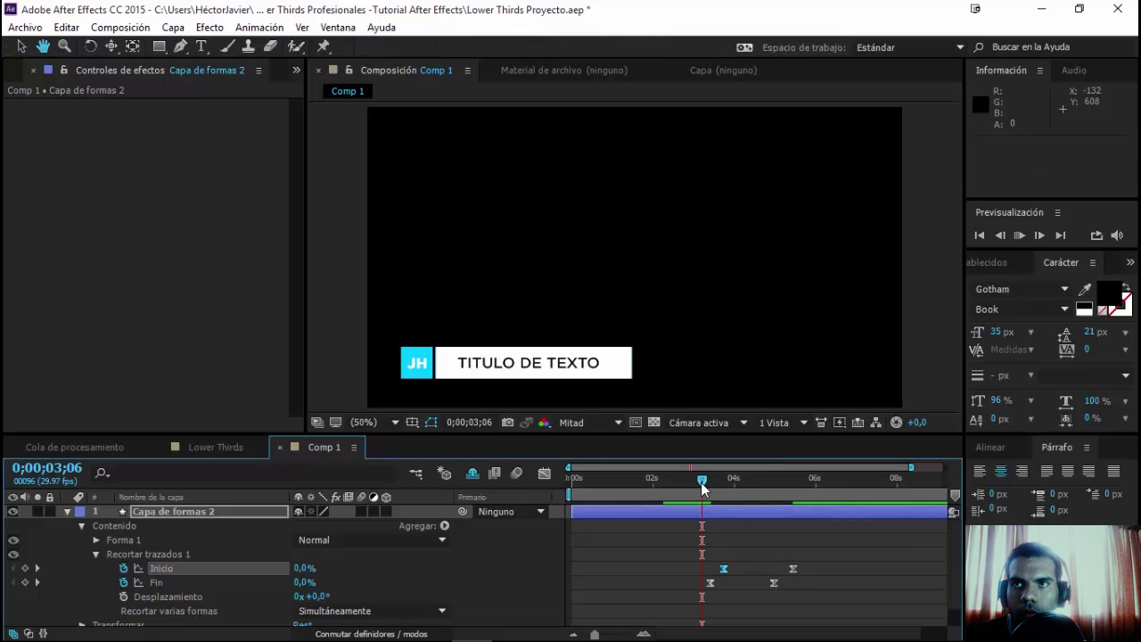
pyautogui.press('space')
pyautogui.press('space')
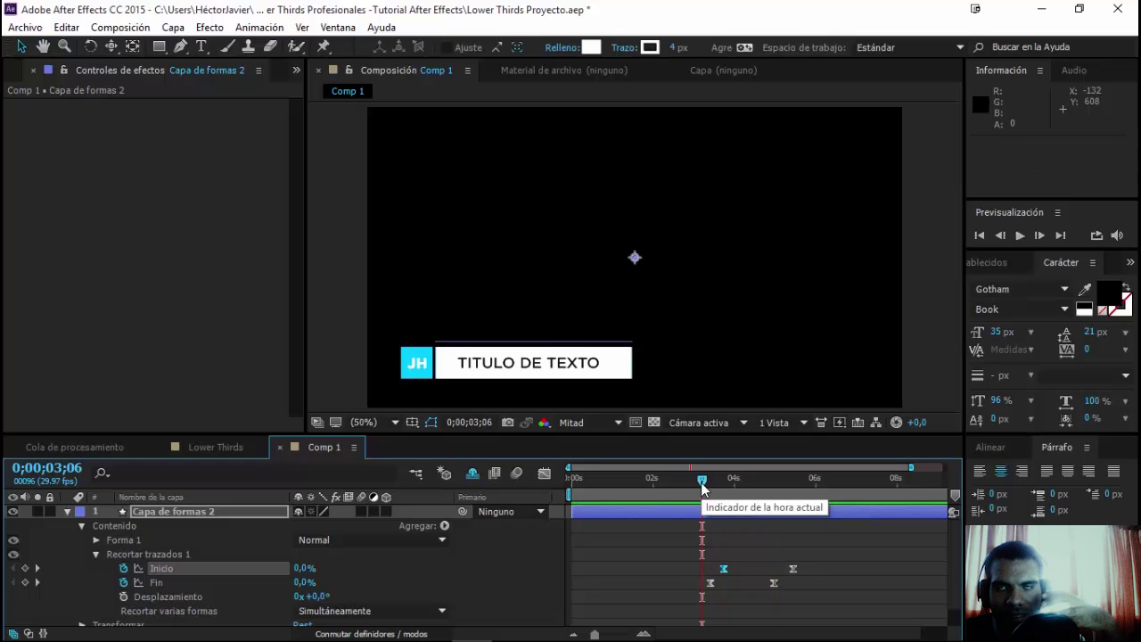
pyautogui.moveTo(701, 482); pyautogui.dragTo(710, 484)
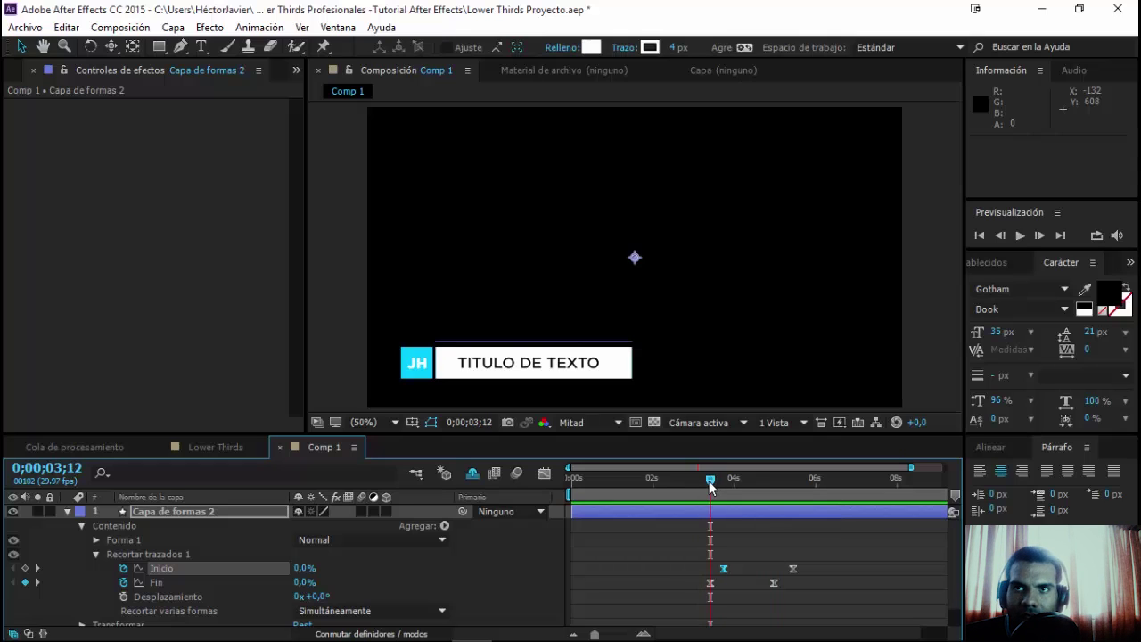
pyautogui.moveTo(774, 467); pyautogui.dragTo(779, 485)
pyautogui.hotkey('alt', ']')
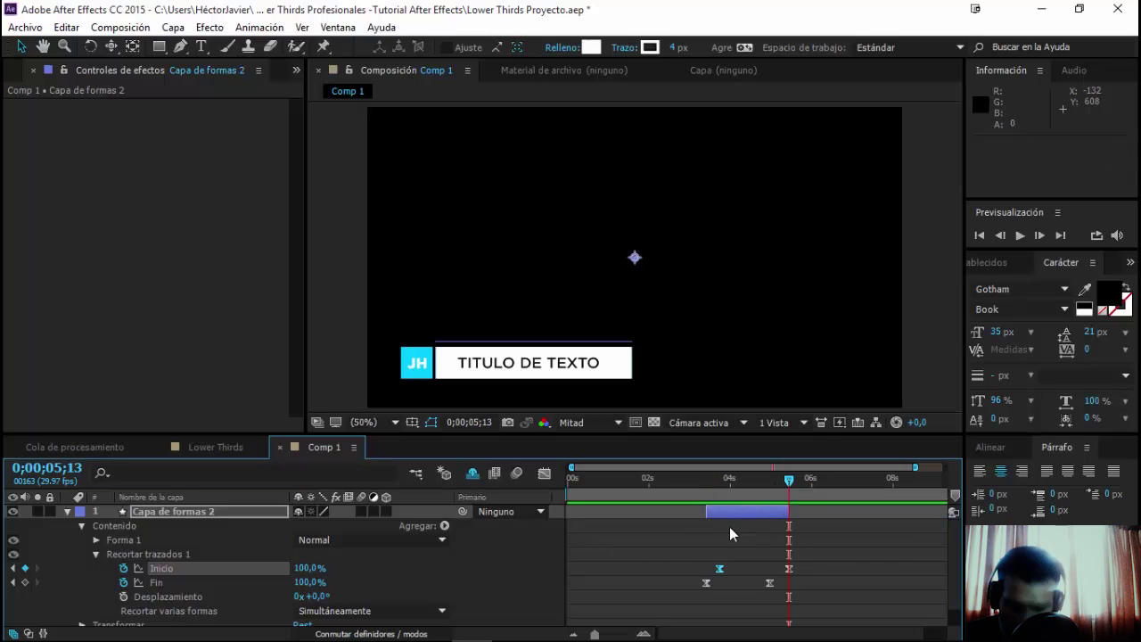
# - Deselect the keyframes, zoom out to the full 0–10 s timeline and collapse the layer properties
pyautogui.click(726, 532)
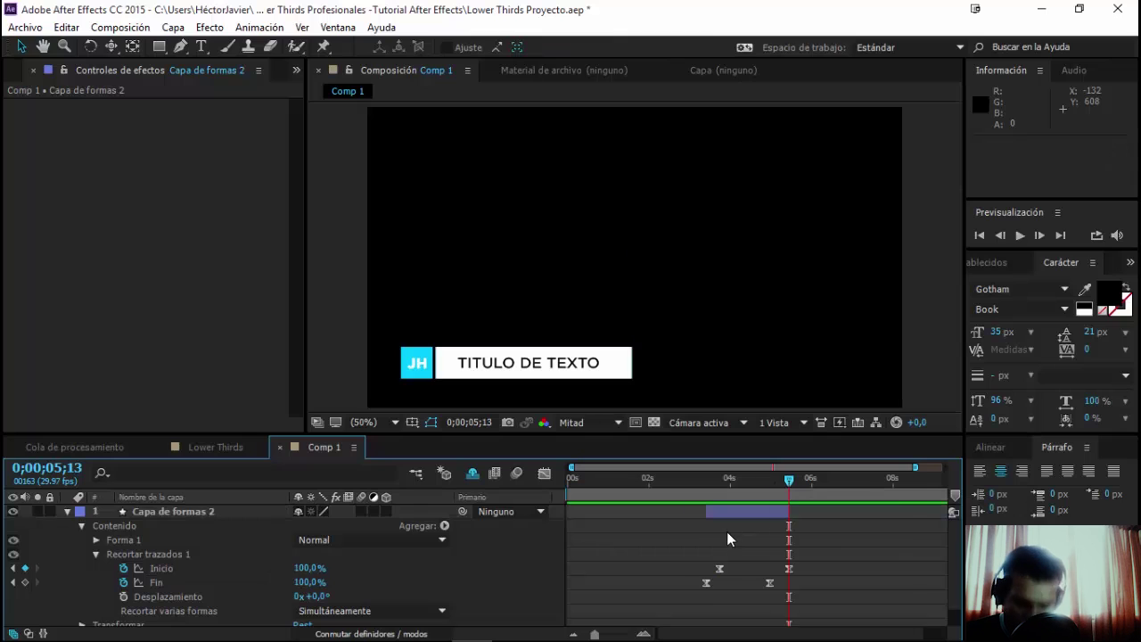
pyautogui.press('-')
pyautogui.click(544, 473)
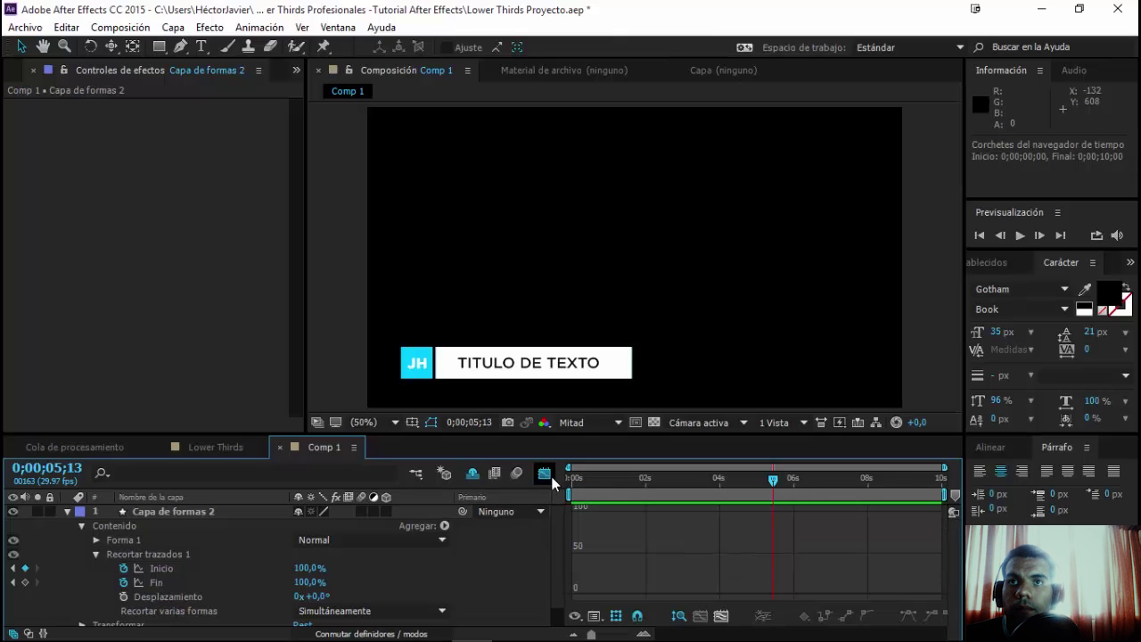
pyautogui.click(551, 476)
pyautogui.press('u')
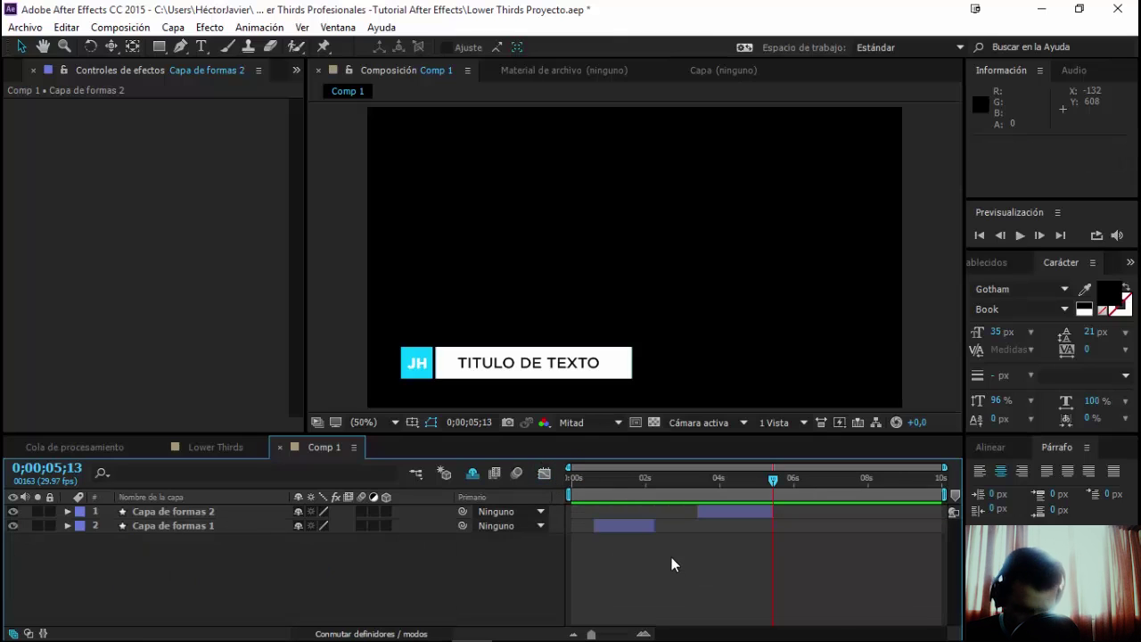
# - Slide Capa de formas 2 to start at 0;00;00;09, preview it, and nudge it down one pixel
pyautogui.moveTo(606, 484); pyautogui.dragTo(596, 484)
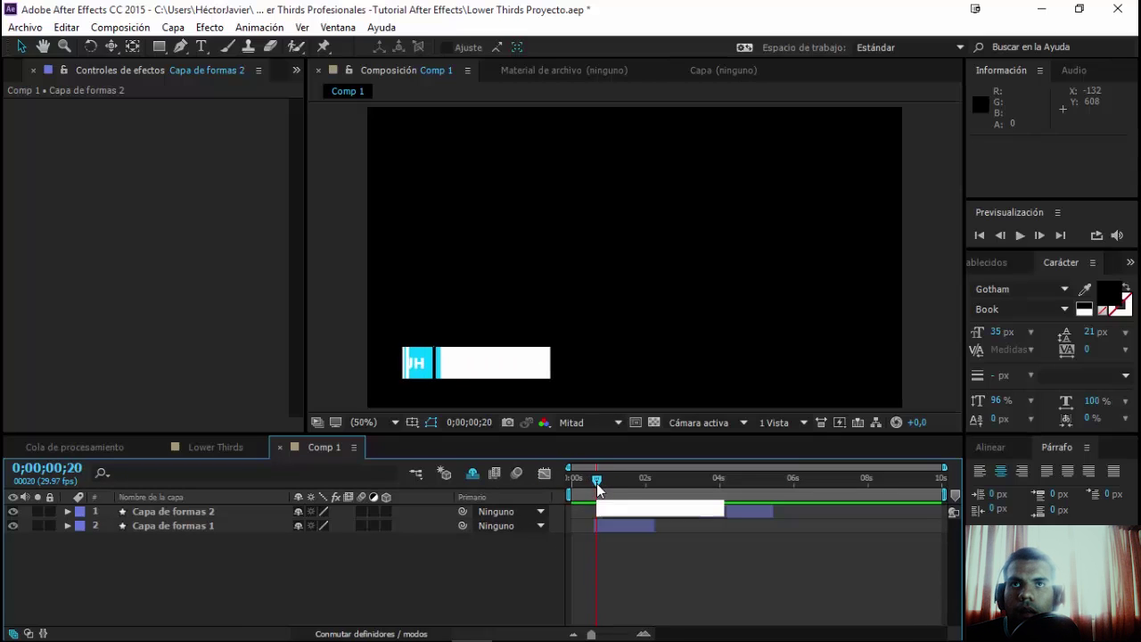
pyautogui.moveTo(596, 483); pyautogui.dragTo(586, 483)
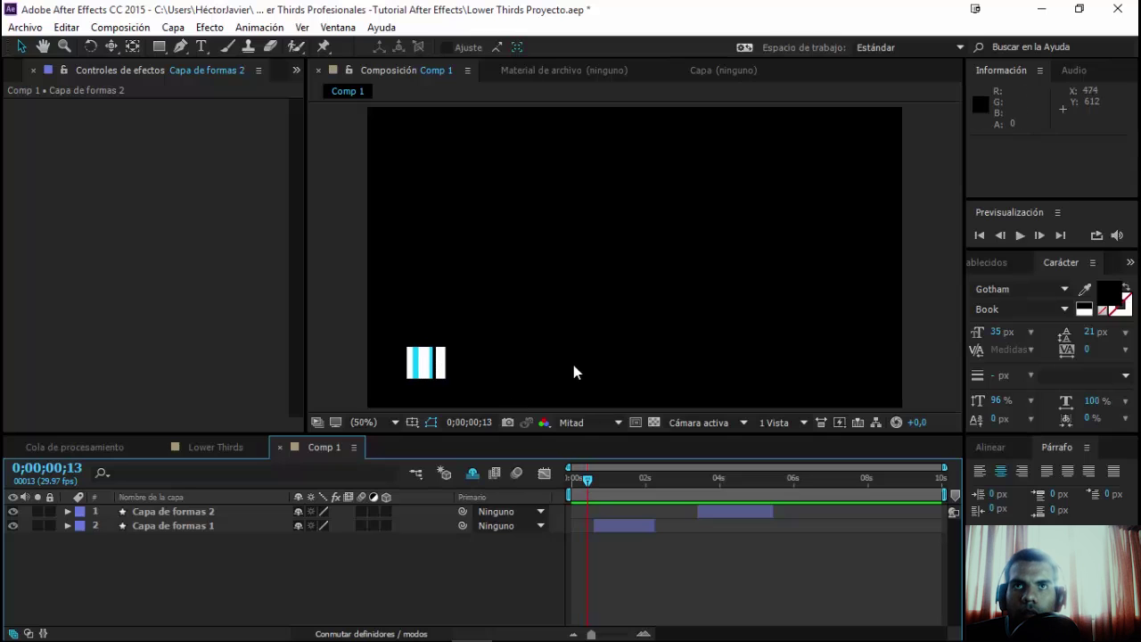
pyautogui.moveTo(717, 508); pyautogui.dragTo(606, 515)
pyautogui.press('space')
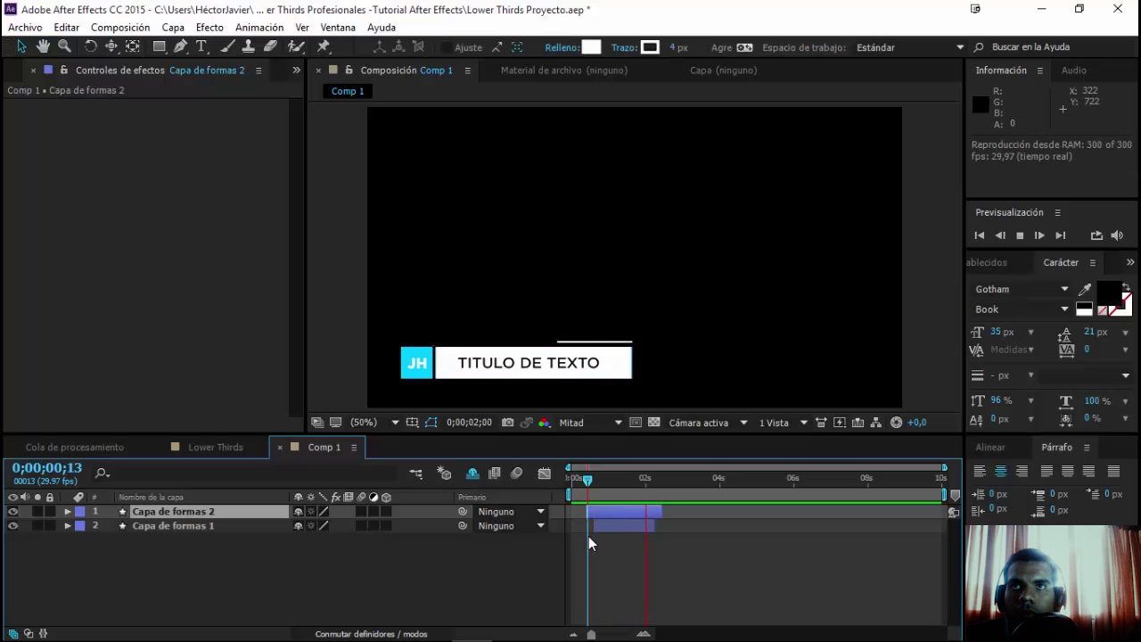
pyautogui.click(591, 481)
pyautogui.moveTo(599, 508); pyautogui.dragTo(580, 479)
pyautogui.press('space')
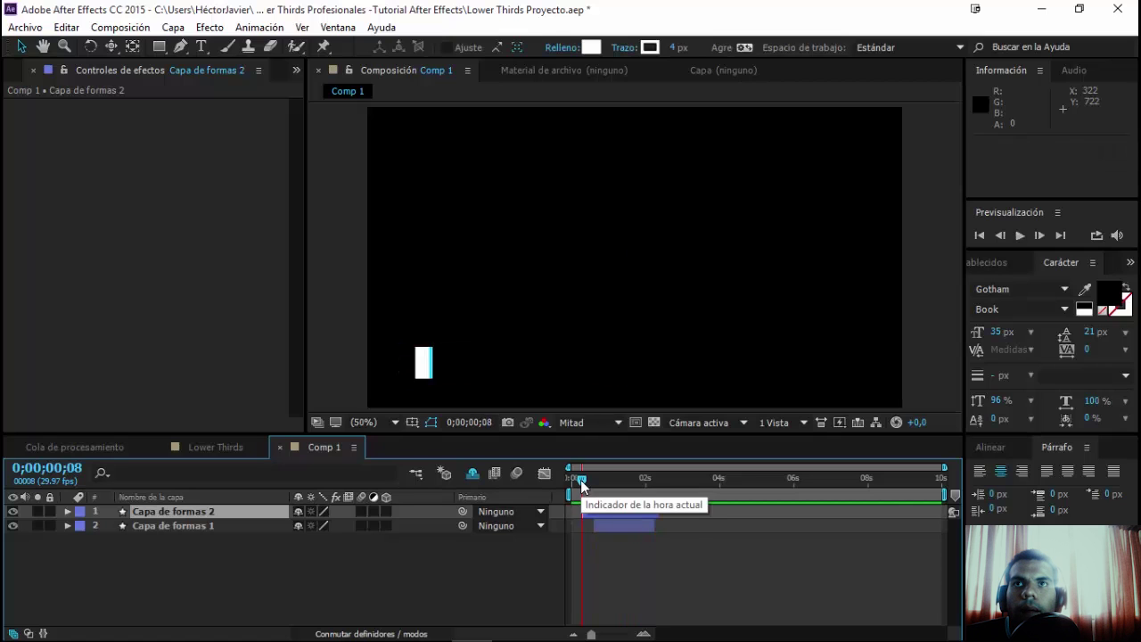
pyautogui.moveTo(581, 480)
pyautogui.mouseDown()
pyautogui.moveTo(621, 480)
pyautogui.moveTo(621, 560)
pyautogui.mouseUp()
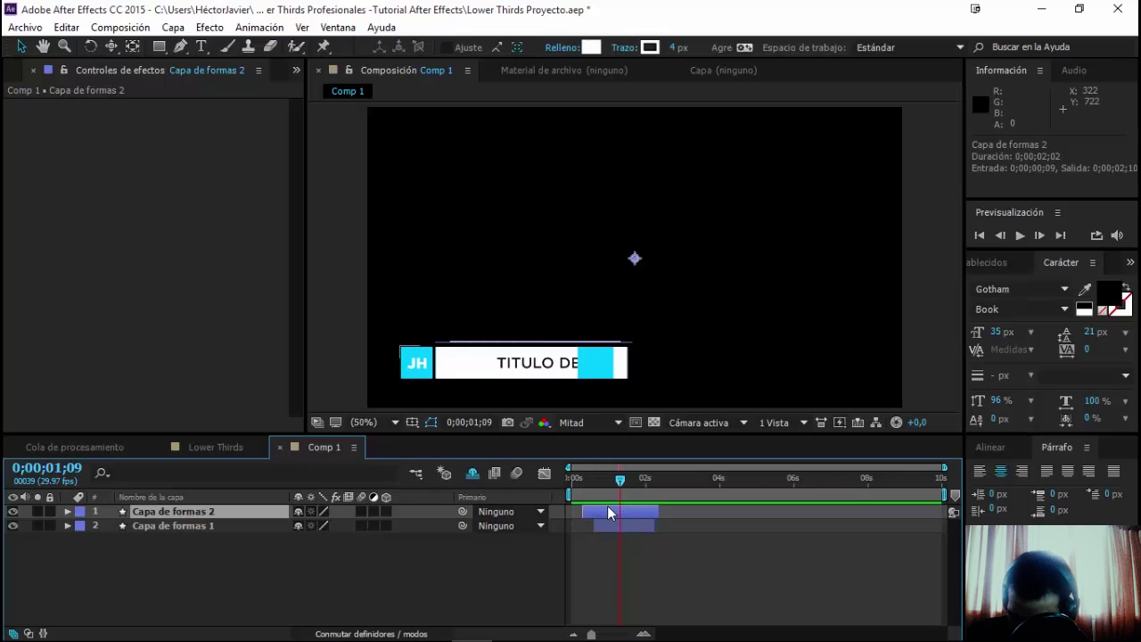
pyautogui.press('Down')
pyautogui.press('Down')
pyautogui.press('Down')
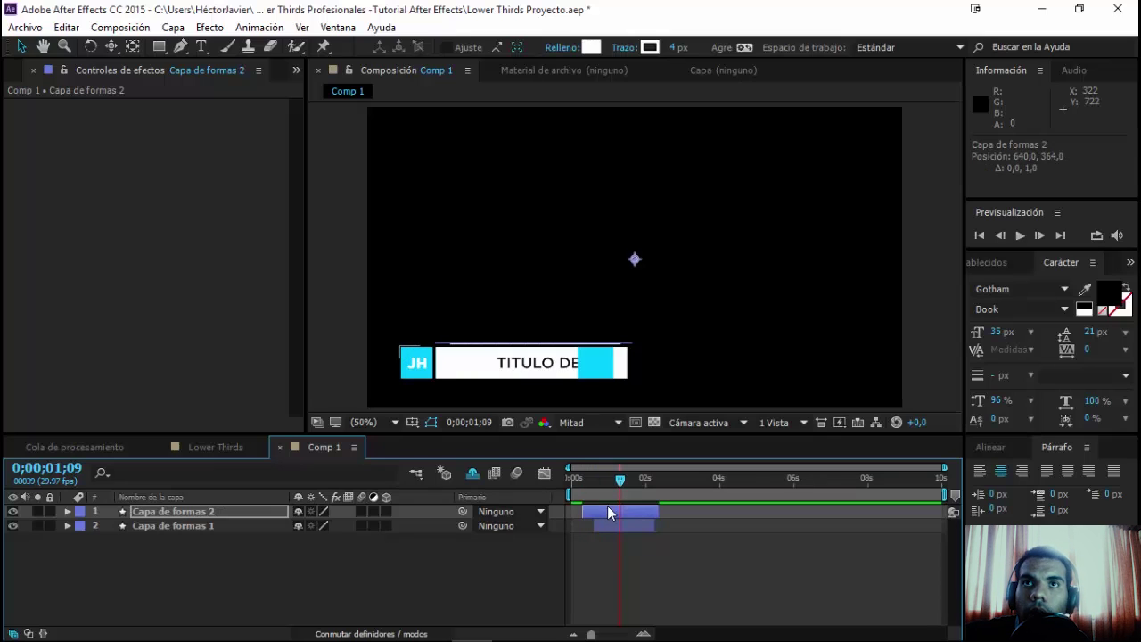
# - Duplicate the top line layer and move the copy below the title box
pyautogui.press('Return')
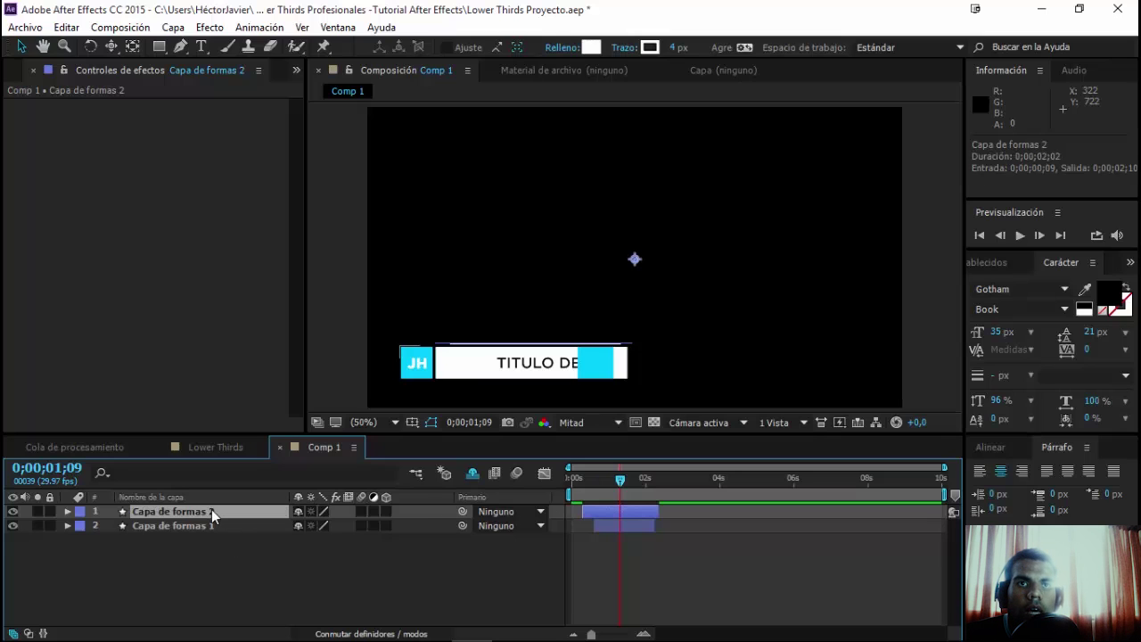
pyautogui.hotkey('ctrl', 'd')
pyautogui.press('Down')
pyautogui.press('Down')
pyautogui.press('Down')
pyautogui.press('Down')
pyautogui.press('Down')
pyautogui.press('Down')
pyautogui.press('Down')
pyautogui.press('Down')
pyautogui.press('Down')
pyautogui.press('Down')
pyautogui.press('Down')
pyautogui.press('Down')
pyautogui.press('Return')
pyautogui.press('Down')
pyautogui.press('Down')
pyautogui.press('Down')
pyautogui.press('Down')
pyautogui.press('Down')
pyautogui.press('Down')
pyautogui.press('Down')
pyautogui.press('Down')
pyautogui.press('Down')
pyautogui.press('Down')
pyautogui.press('Down')
pyautogui.press('Down')
pyautogui.press('Down')
pyautogui.press('Down')
pyautogui.press('Down')
pyautogui.press('Down')
pyautogui.press('Down')
pyautogui.press('Down')
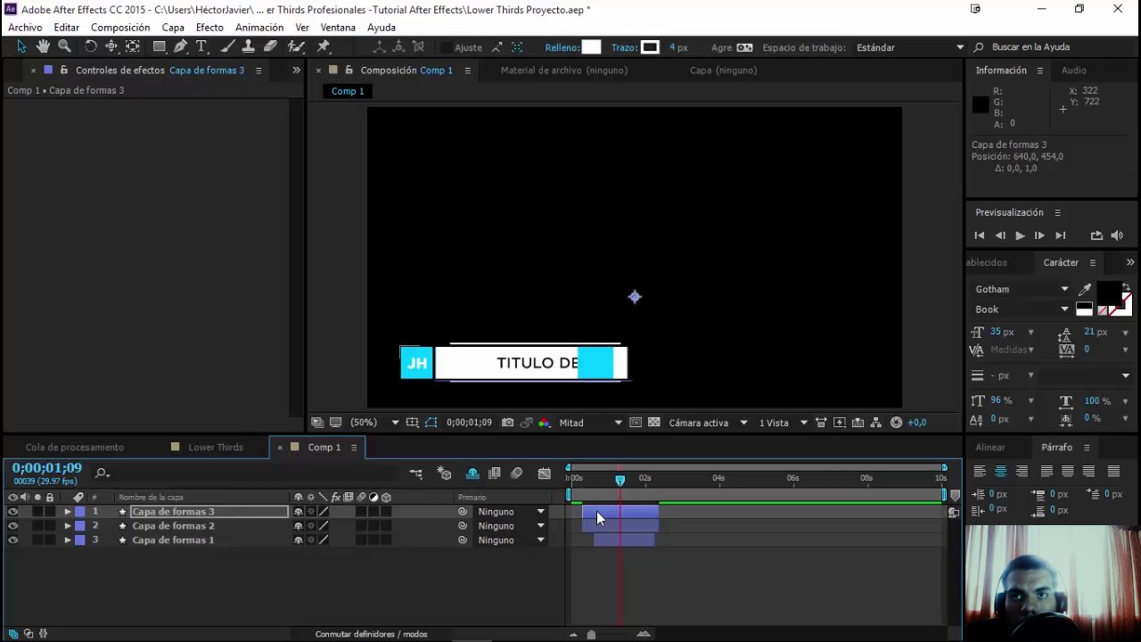
# - Delay the copied line's start by a few frames and preview the lower-third animation
pyautogui.moveTo(597, 512); pyautogui.dragTo(600, 512)
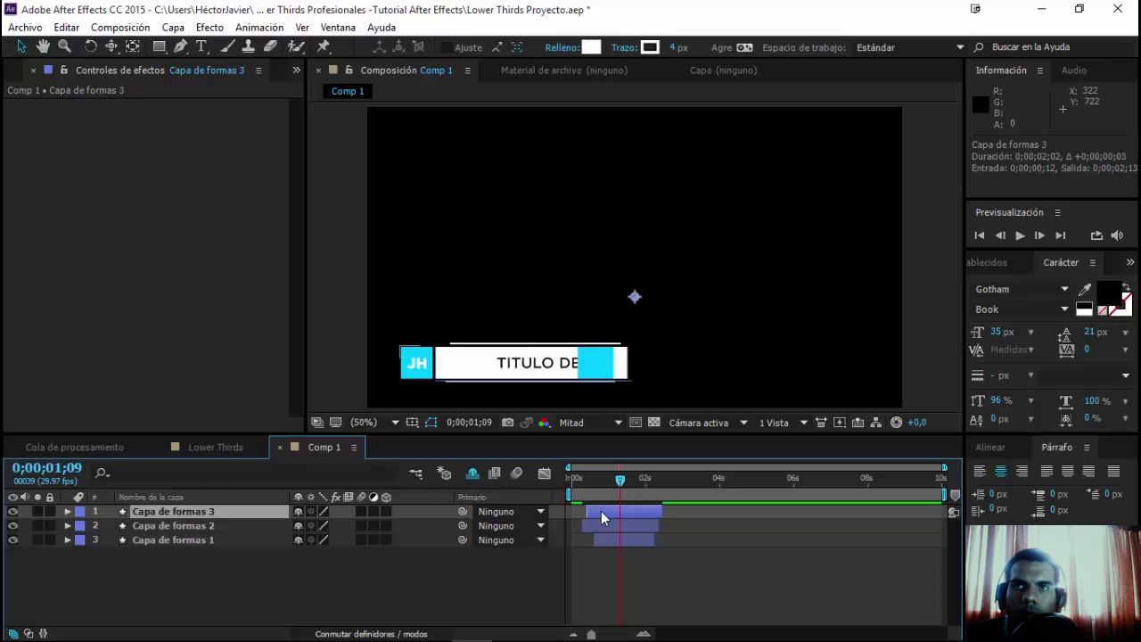
pyautogui.press('space')
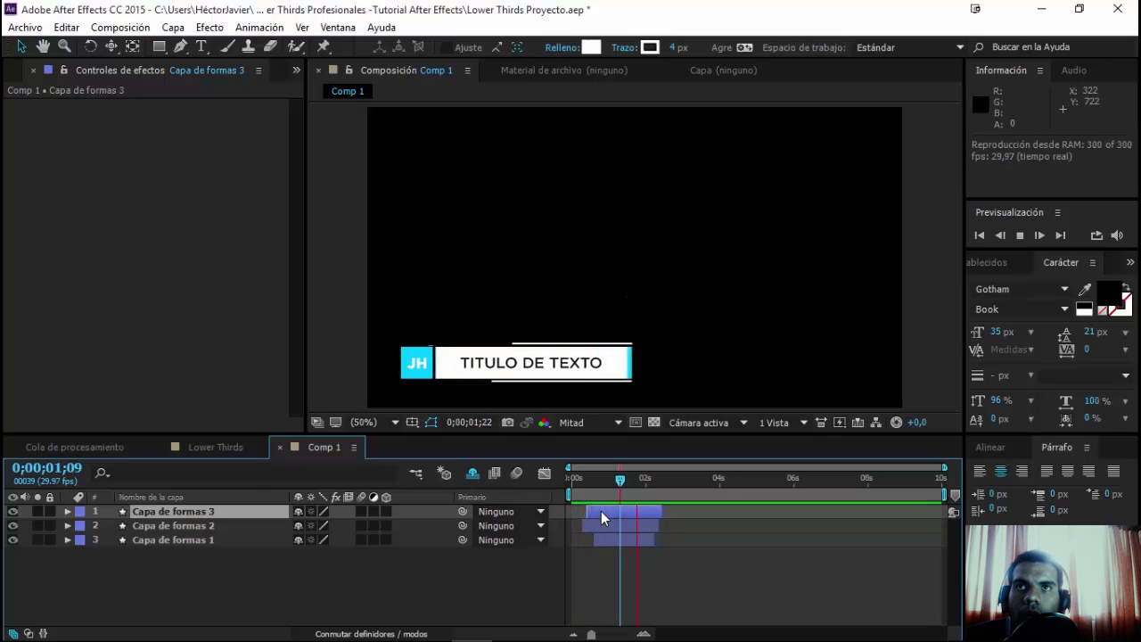
pyautogui.press('space')
pyautogui.moveTo(600, 511); pyautogui.dragTo(608, 513)
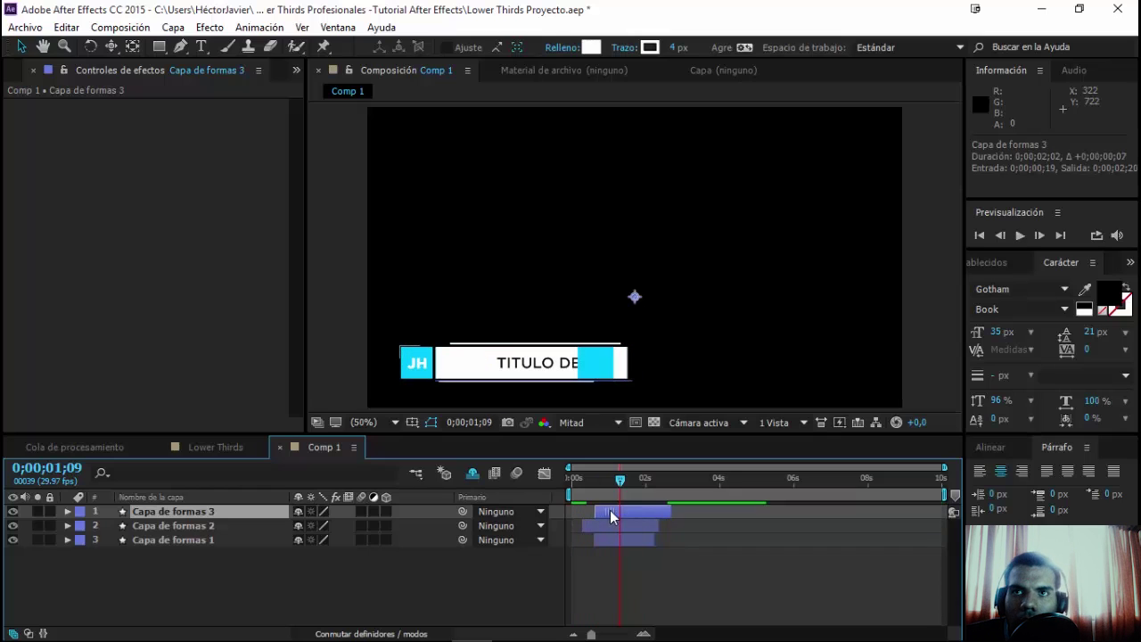
pyautogui.press('space')
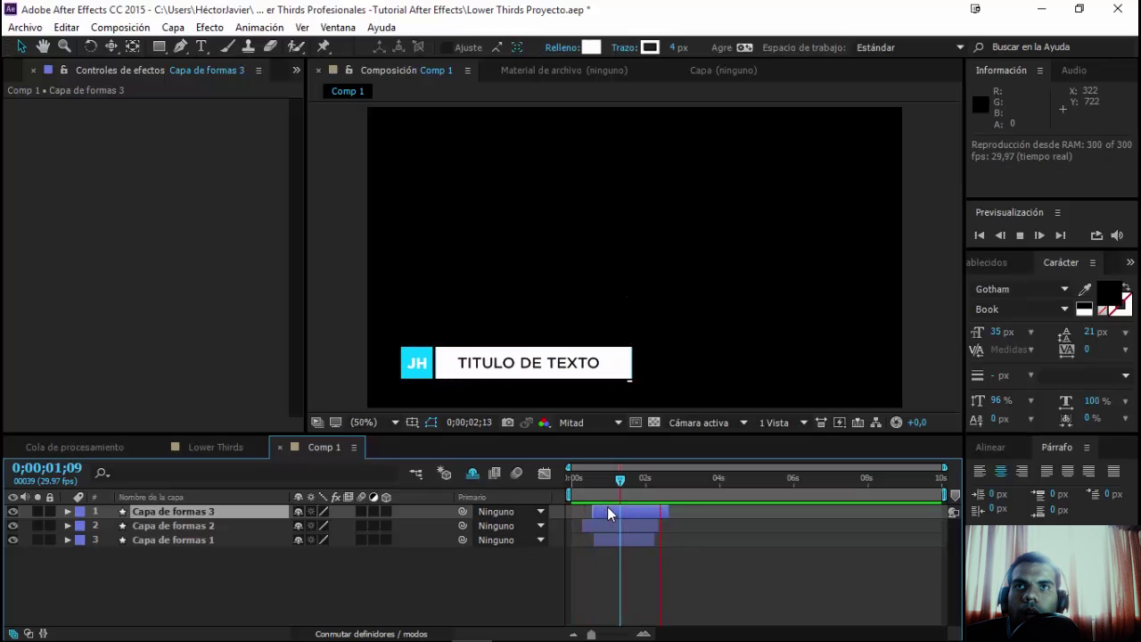
pyautogui.click(620, 484)
pyautogui.press('space')
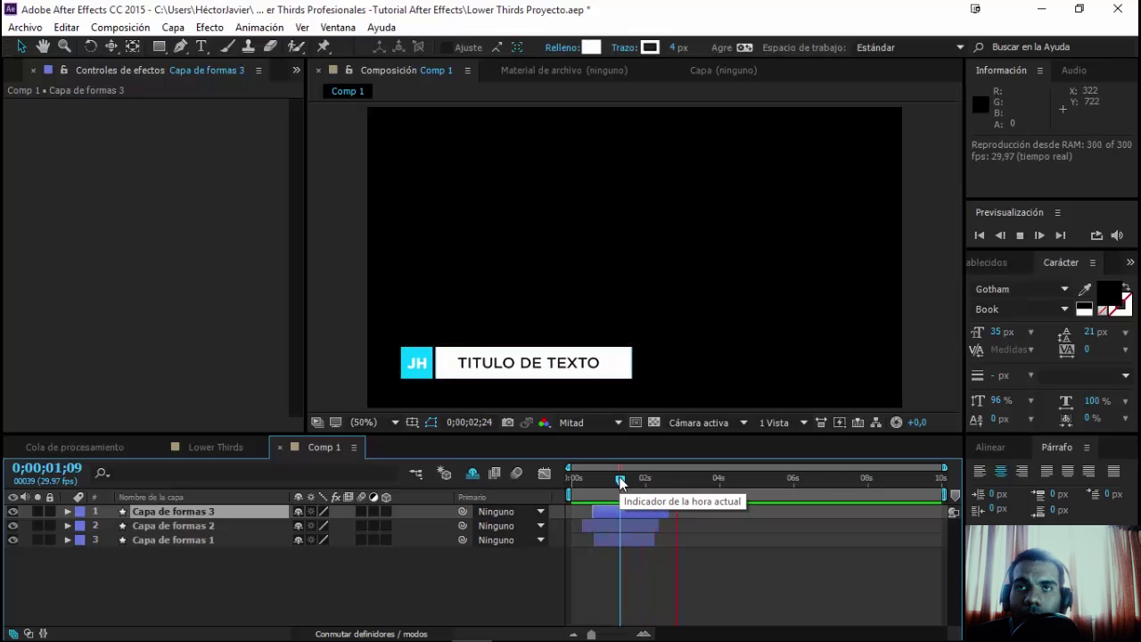
pyautogui.press('space')
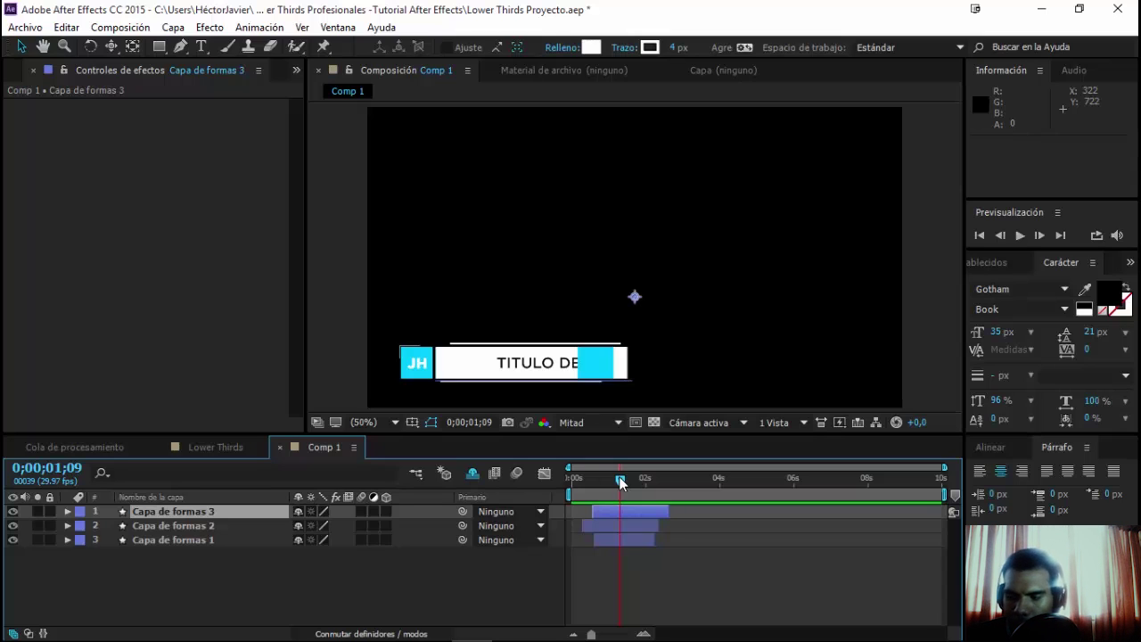
# - Reveal the shy layers, select all 14 layers, and precompose them into LT-03
pyautogui.click(472, 477)
pyautogui.scroll(-5, 360, 549)
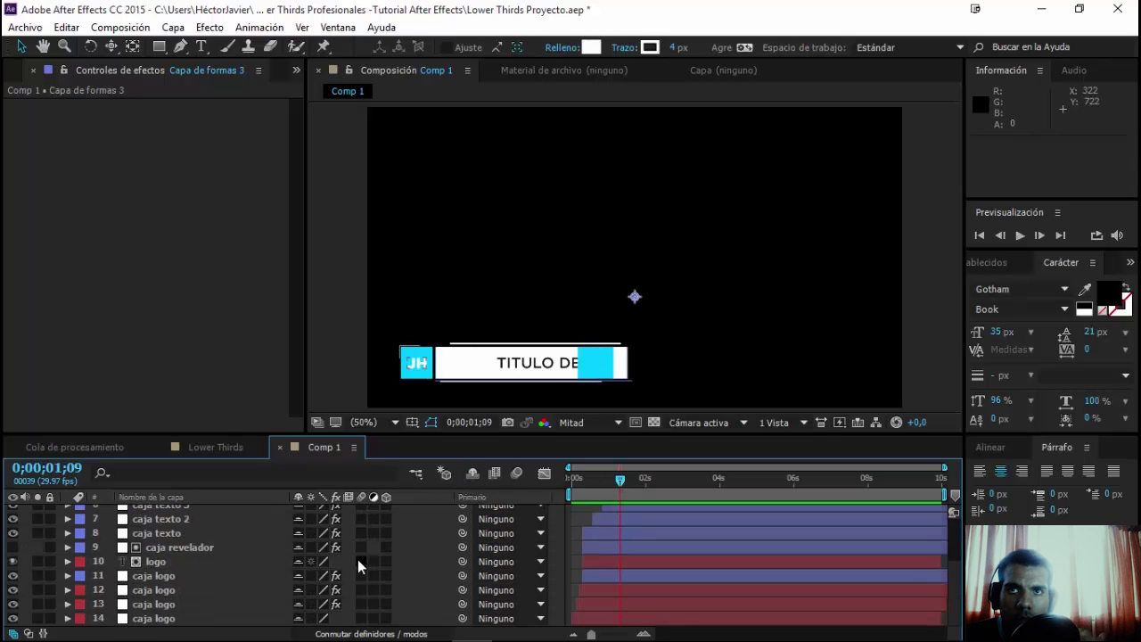
pyautogui.click(174, 616)
pyautogui.scroll(5, 202, 579)
pyautogui.hotkey('ctrl', 'a')
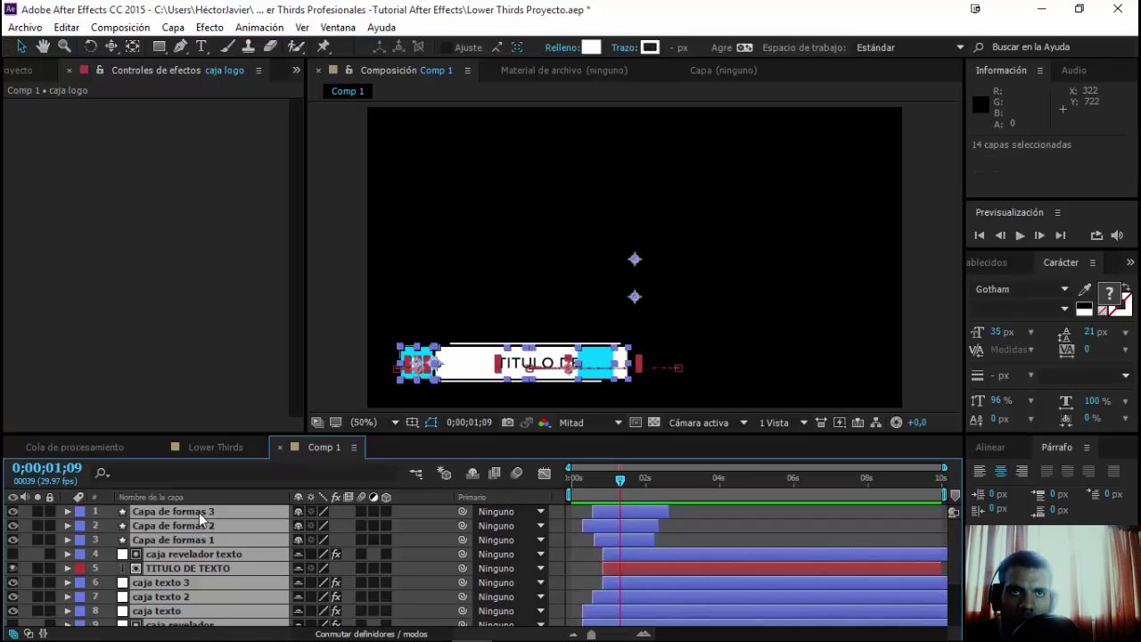
pyautogui.click(171, 28)
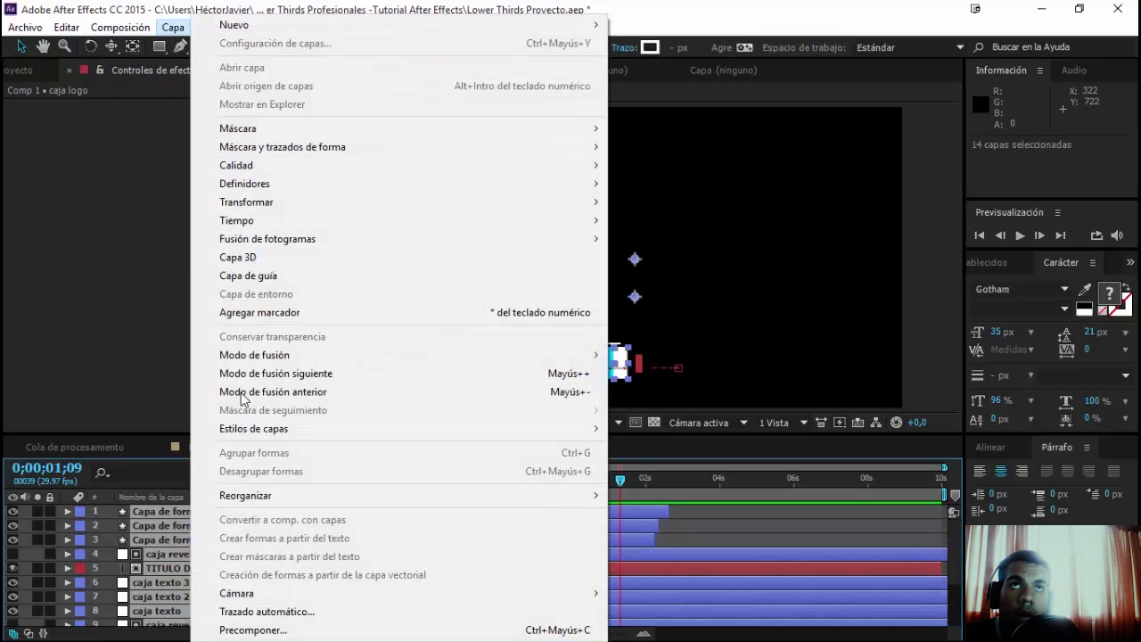
pyautogui.click(259, 629)
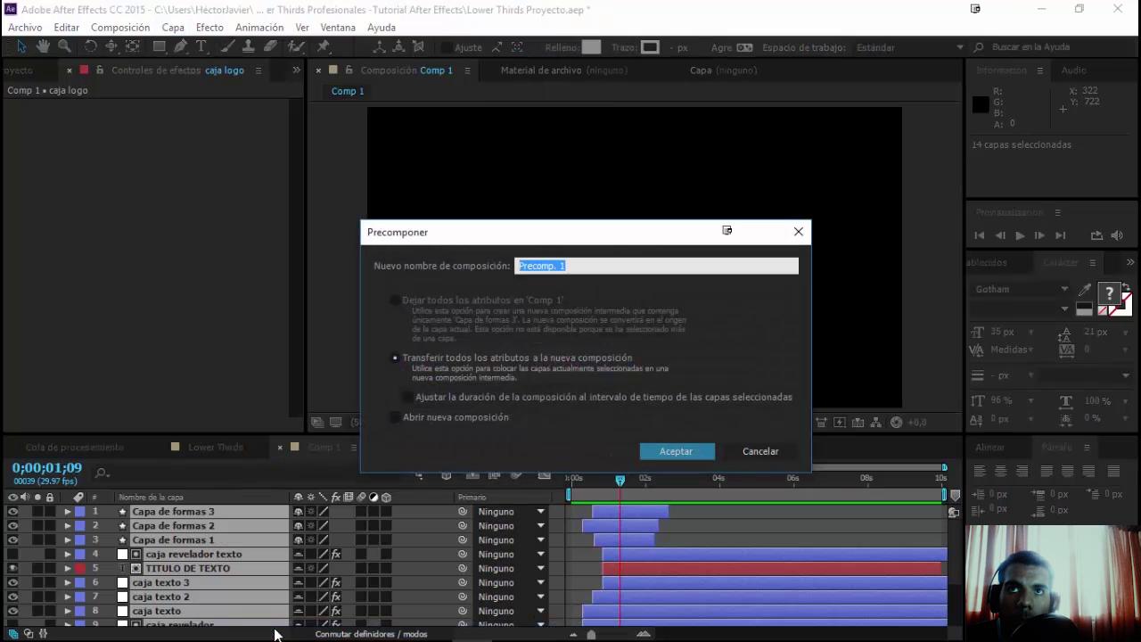
pyautogui.write('LT-03')
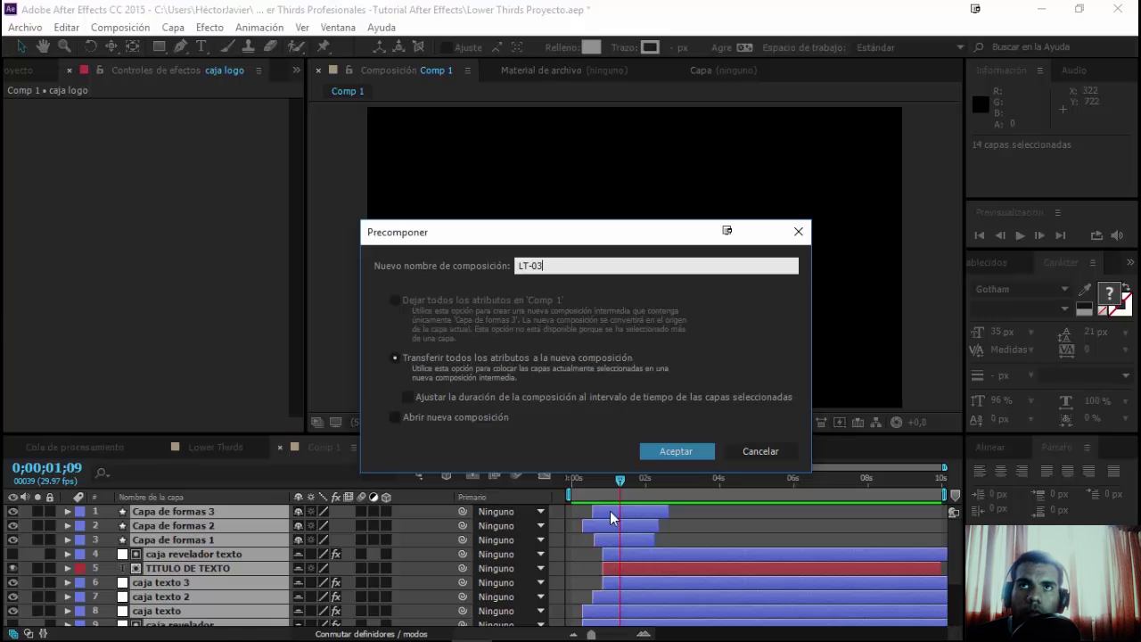
pyautogui.click(657, 449)
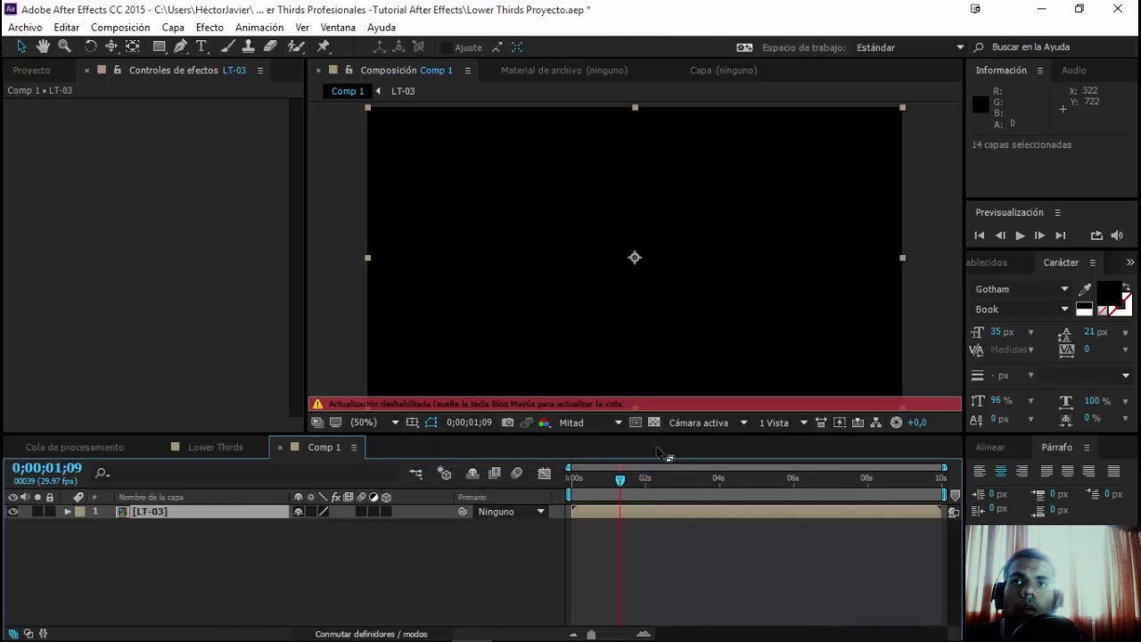
pyautogui.press('capslock')
# - Enable Remapeo de tiempo on the LT-03 layer from its Tiempo options
pyautogui.moveTo(620, 481)
pyautogui.mouseDown()
pyautogui.moveTo(600, 489)
pyautogui.moveTo(664, 508)
pyautogui.mouseUp()
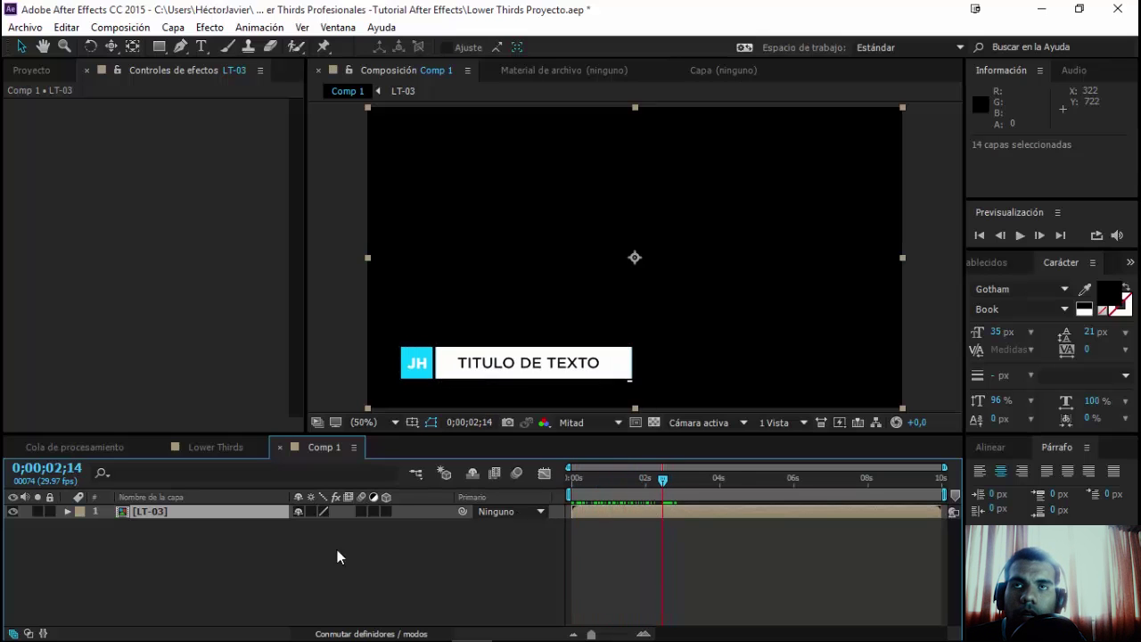
pyautogui.rightClick(151, 513)
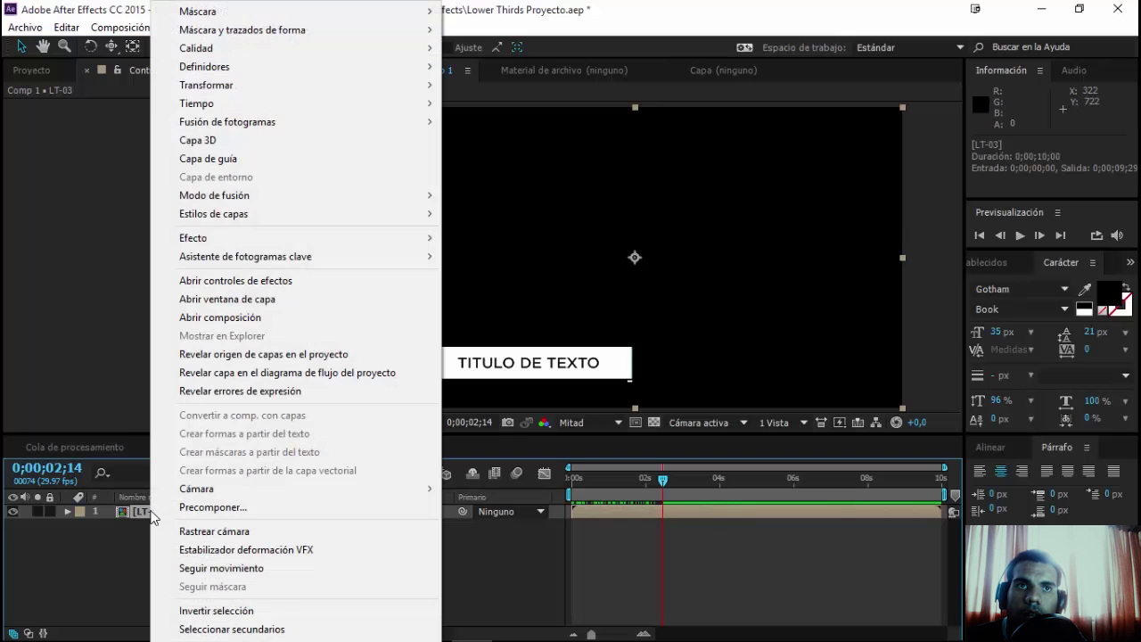
pyautogui.click(113, 542)
pyautogui.click(152, 514)
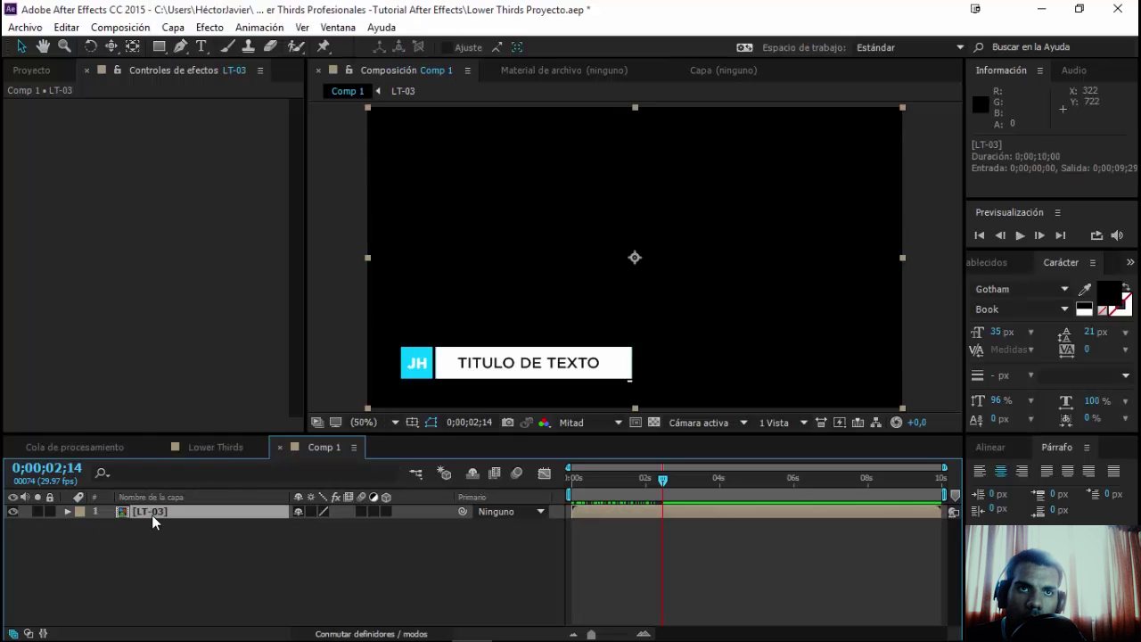
pyautogui.rightClick(151, 514)
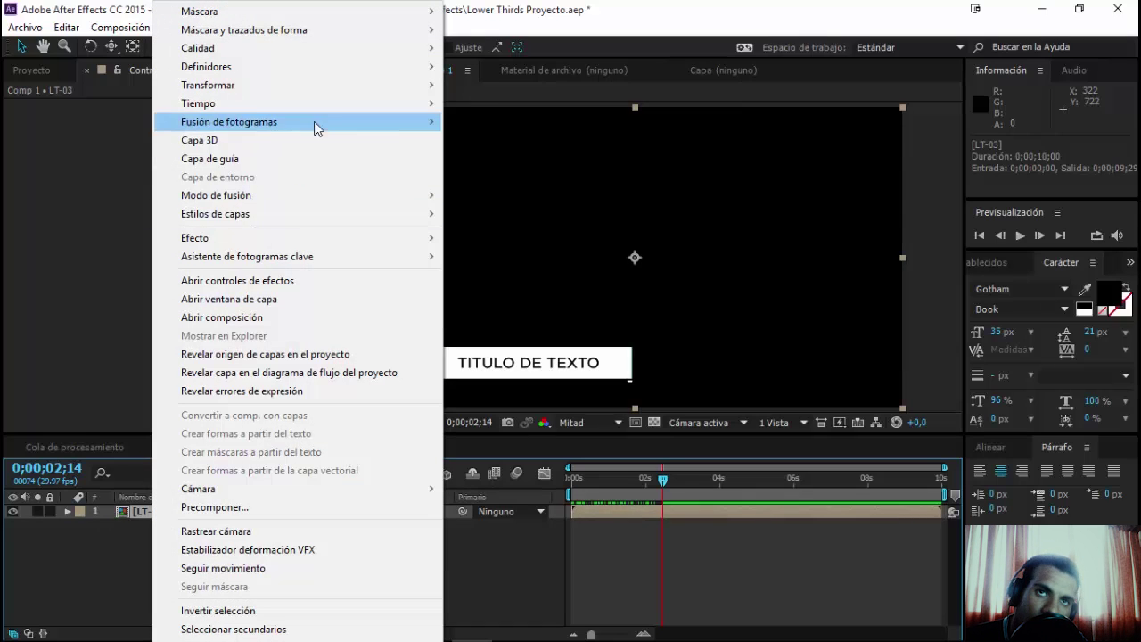
pyautogui.moveTo(338, 104)
pyautogui.click(526, 104)
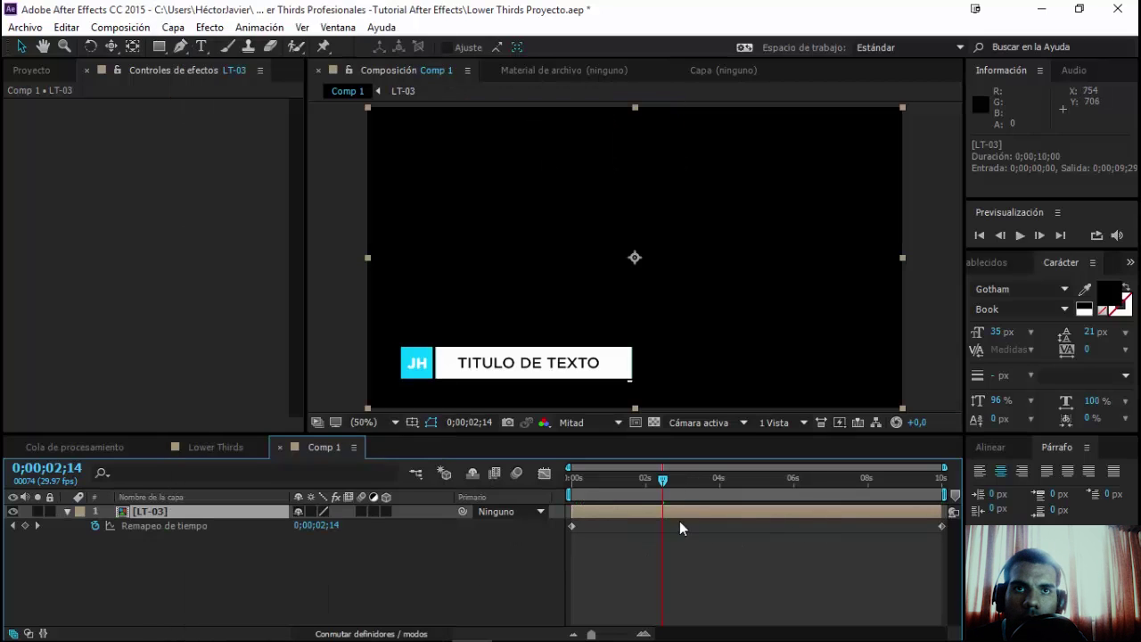
# - Add a time-remap keyframe at 0;00;02;22, where the intro finishes, and copy it
pyautogui.click(585, 527)
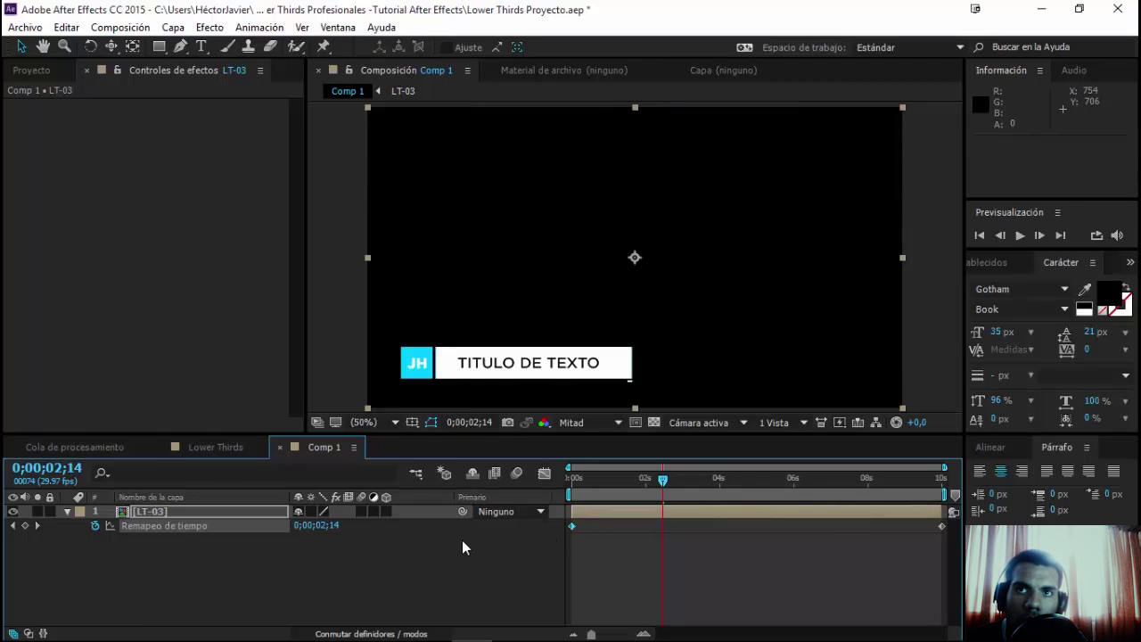
pyautogui.click(462, 547)
pyautogui.click(572, 526)
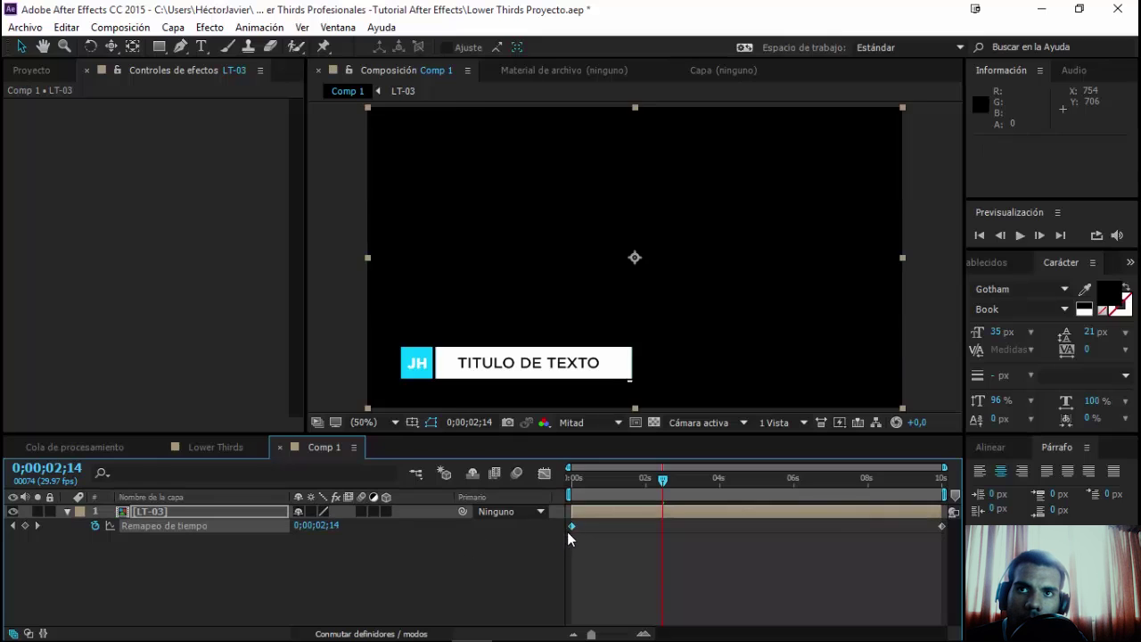
pyautogui.keyDown('shift'); pyautogui.click(942, 526); pyautogui.keyUp('shift')
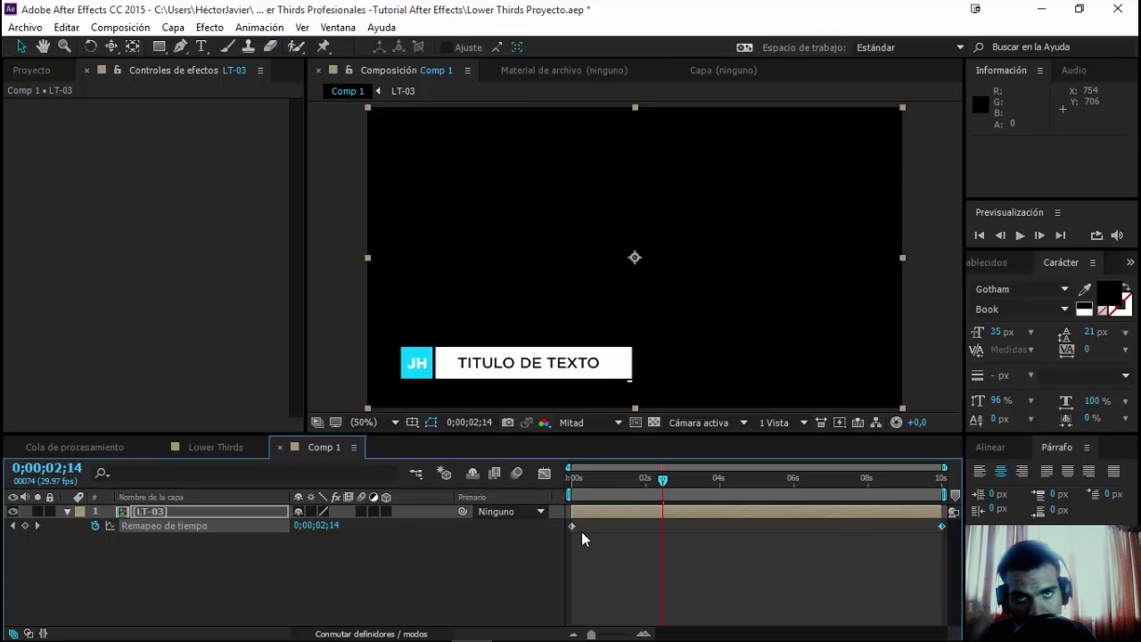
pyautogui.moveTo(603, 478)
pyautogui.mouseDown()
pyautogui.moveTo(585, 486)
pyautogui.moveTo(673, 501)
pyautogui.mouseUp()
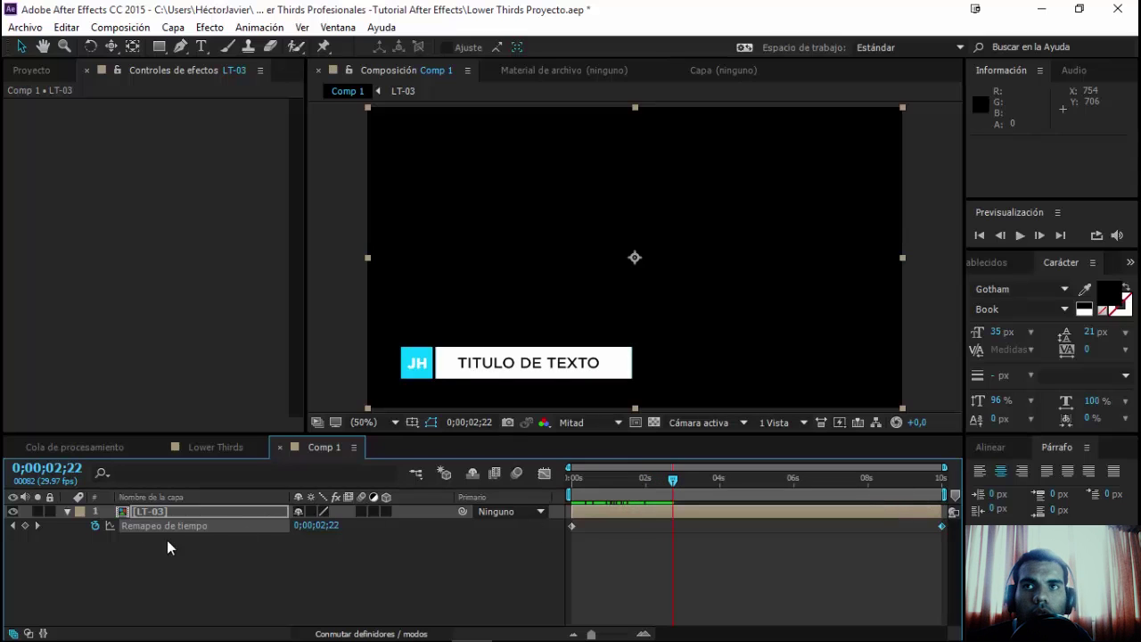
pyautogui.click(26, 526)
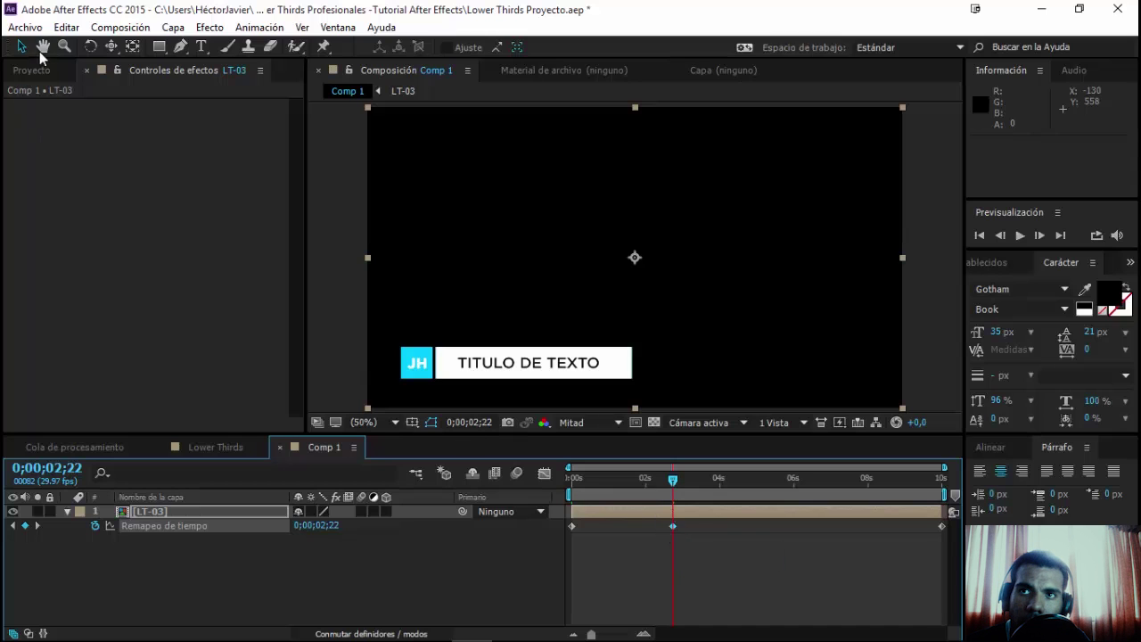
pyautogui.click(63, 27)
pyautogui.click(59, 125)
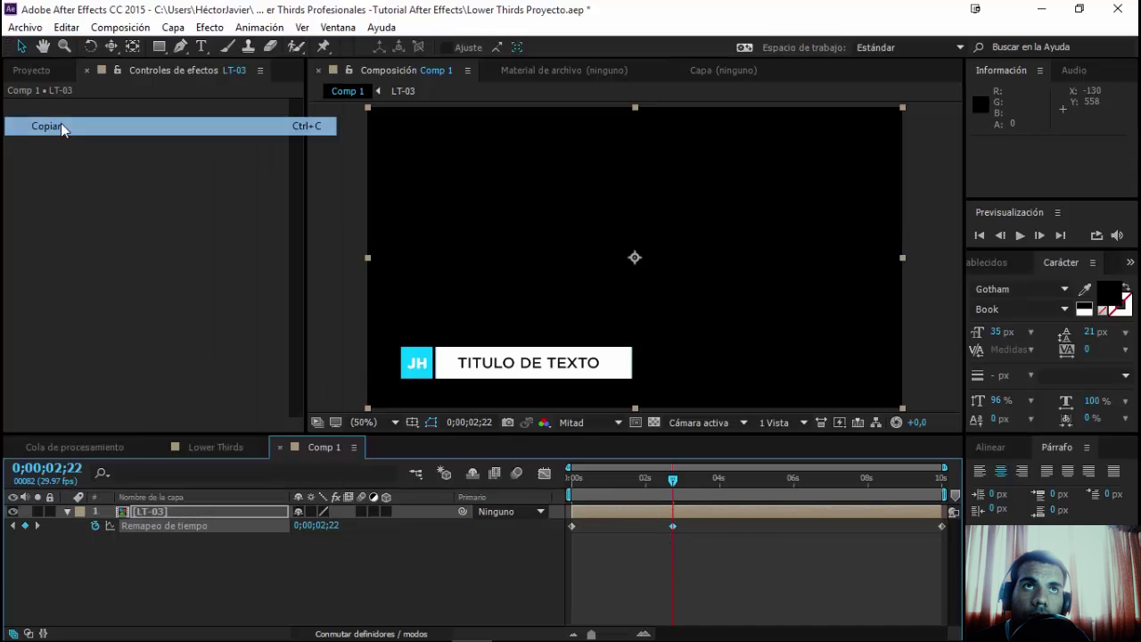
# - Paste the held keyframe at 7;09 and delete the keyframe at 10 seconds
pyautogui.moveTo(807, 481); pyautogui.dragTo(844, 486)
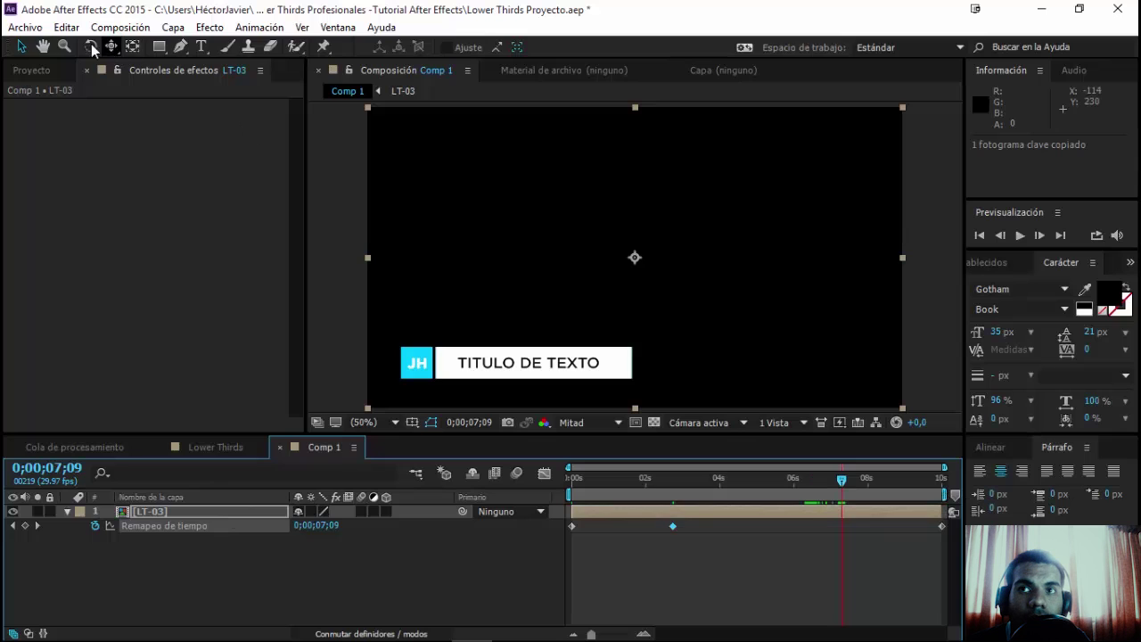
pyautogui.click(66, 27)
pyautogui.click(77, 204)
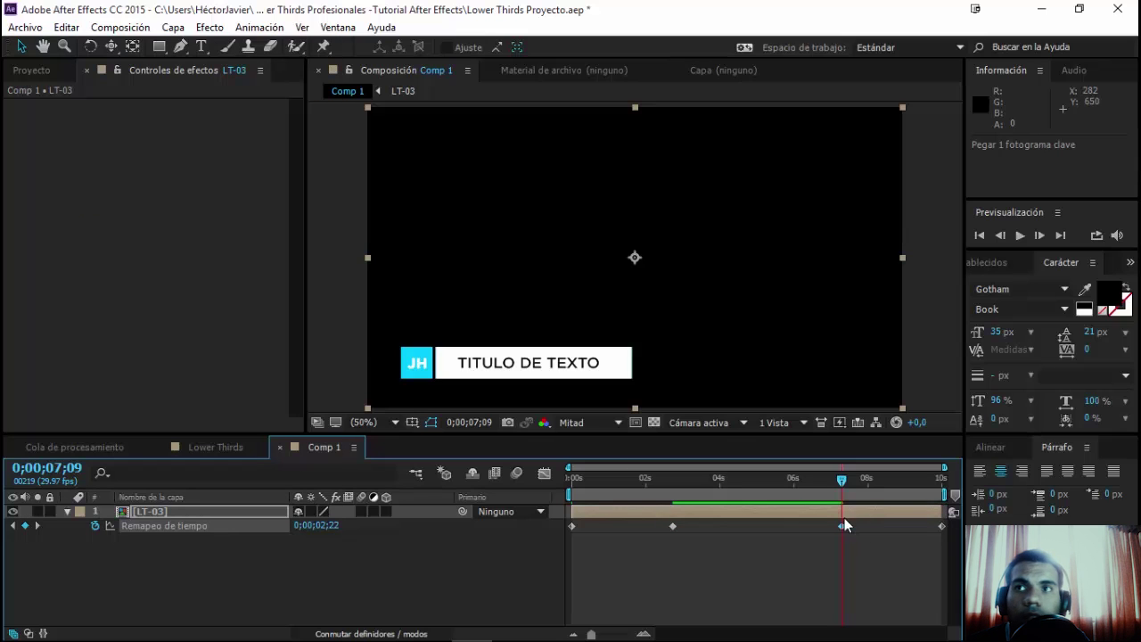
pyautogui.click(941, 526)
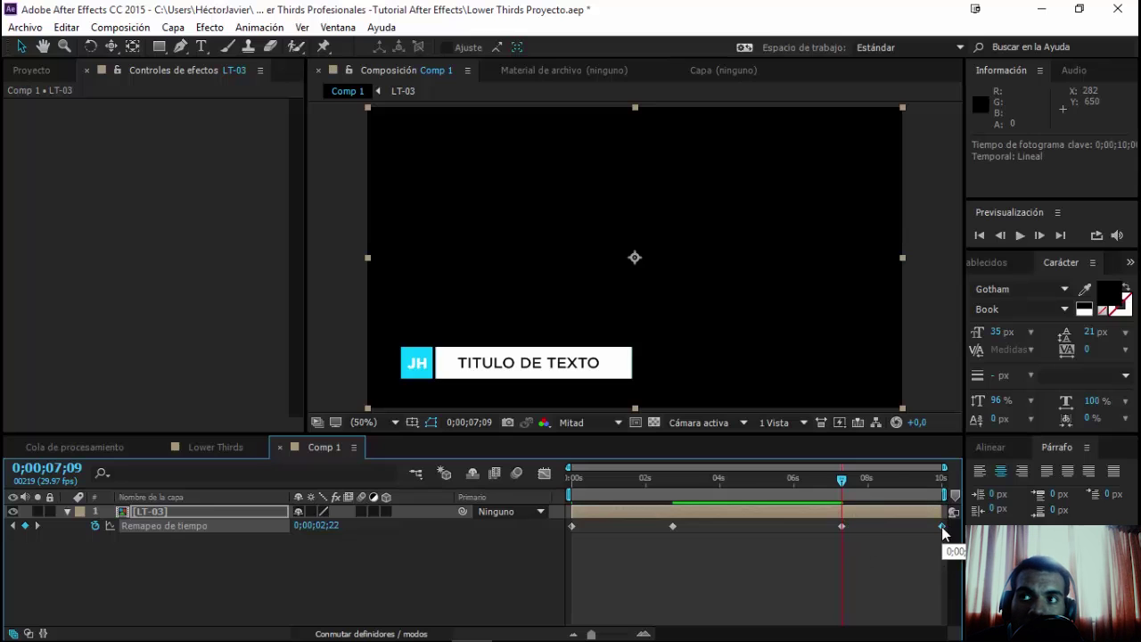
pyautogui.press('Delete')
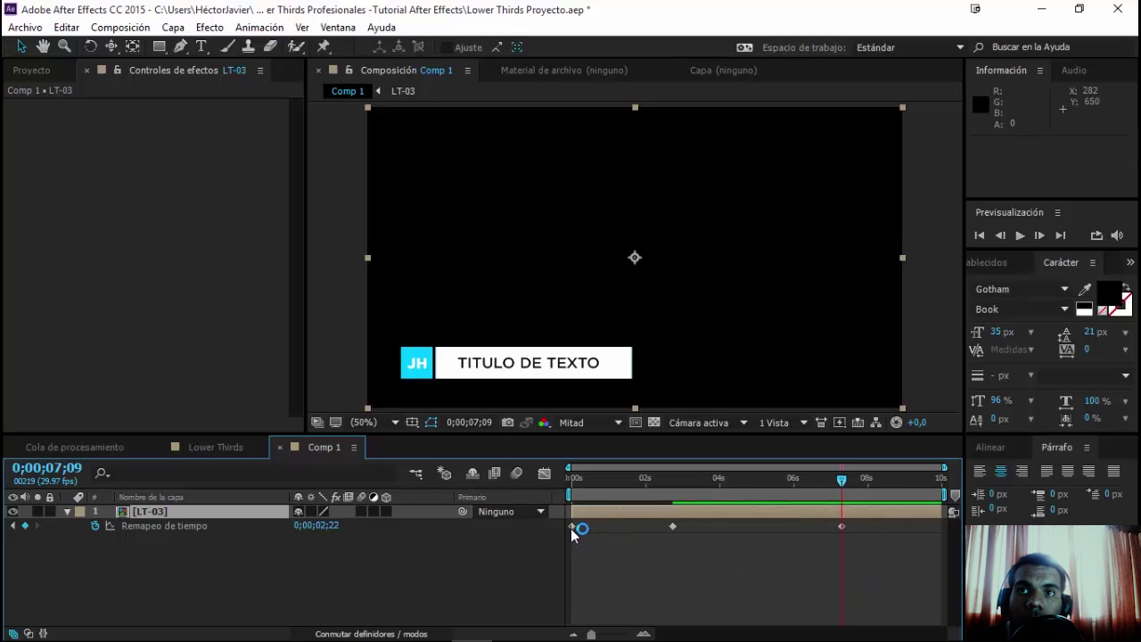
# - Copy the starting 0;00 time-remap keyframe and paste it at 9;29
pyautogui.click(573, 526)
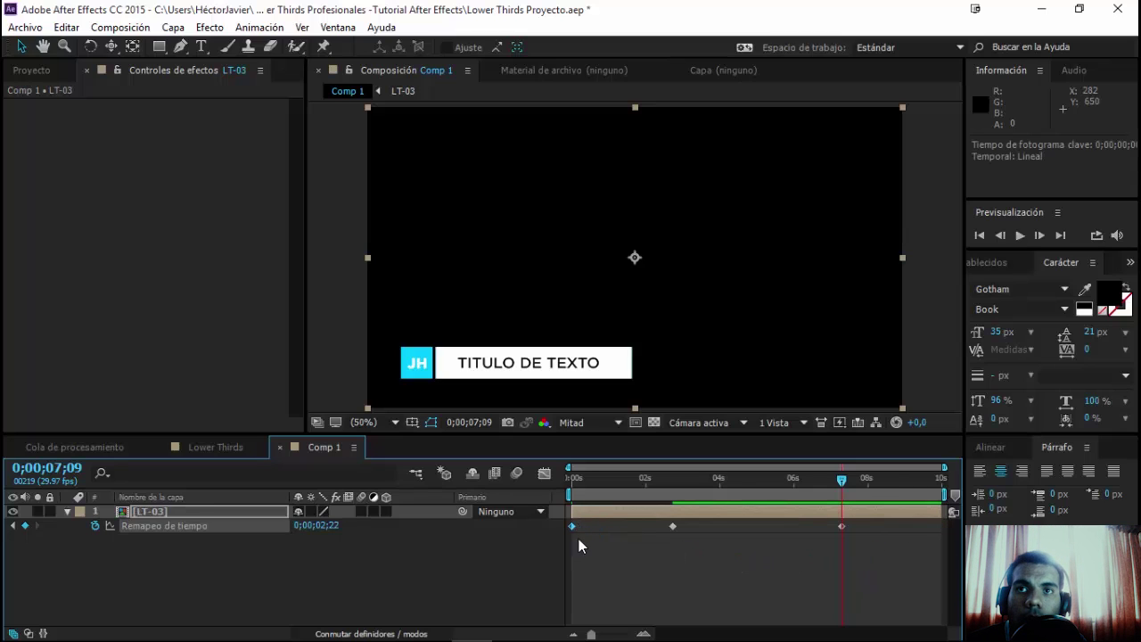
pyautogui.moveTo(575, 527)
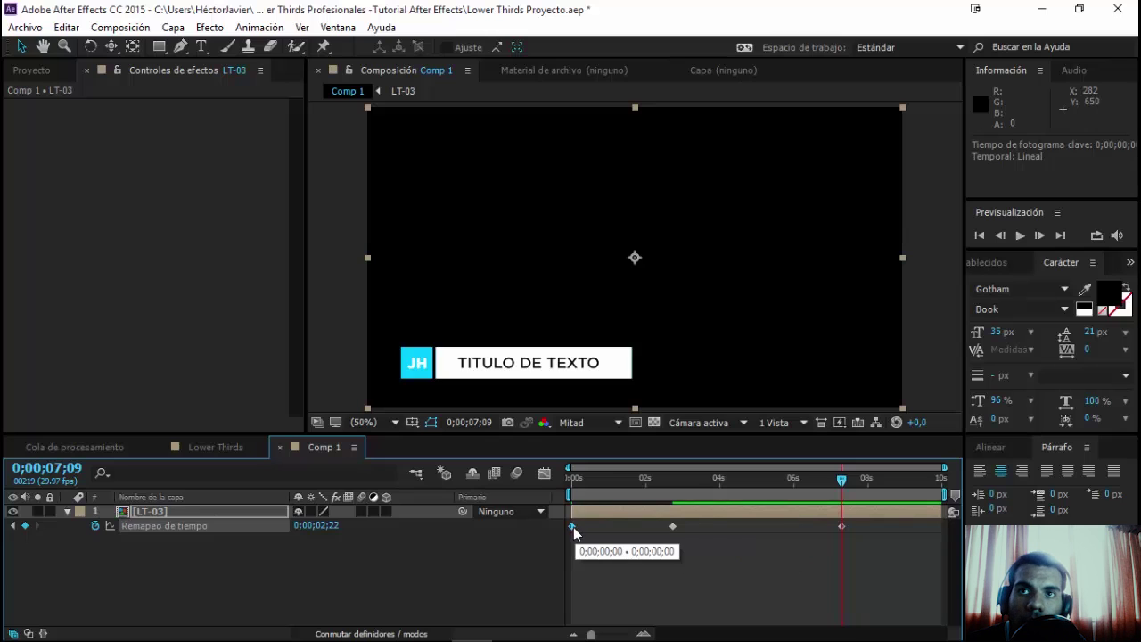
pyautogui.hotkey('ctrl', 'c')
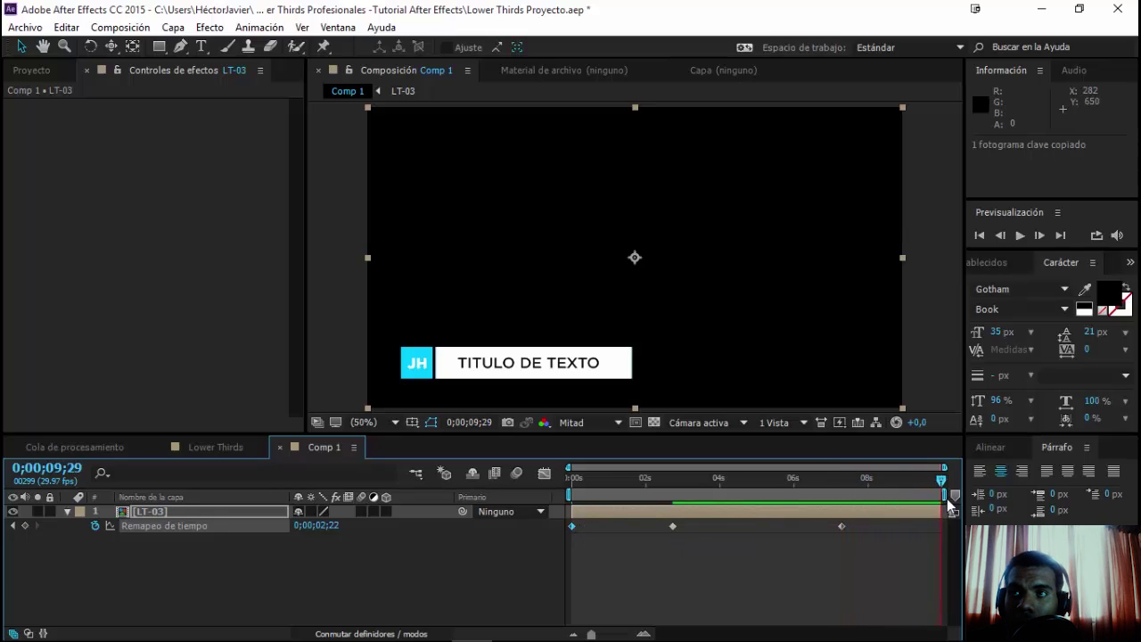
pyautogui.hotkey('ctrl', 'v')
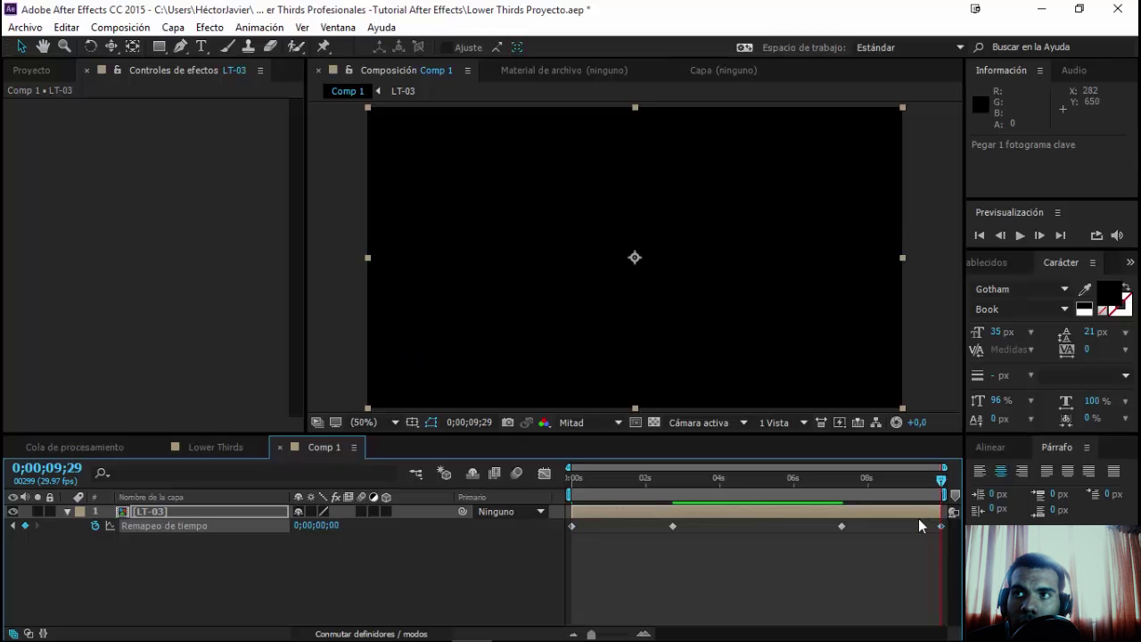
pyautogui.press('space')
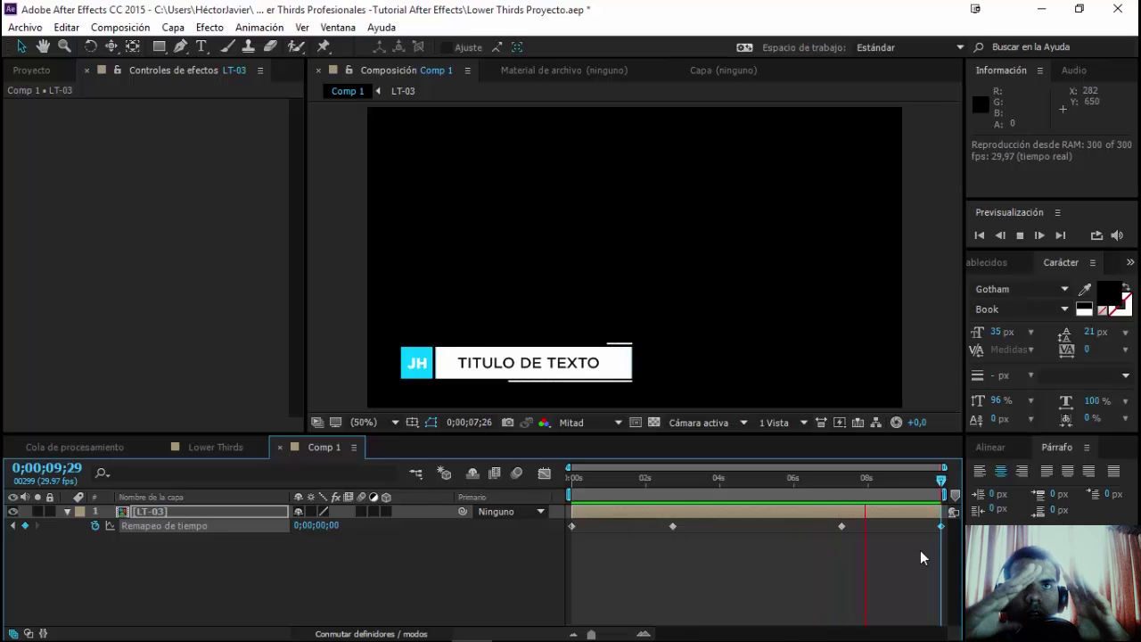
pyautogui.hotkey('ctrl', 's')
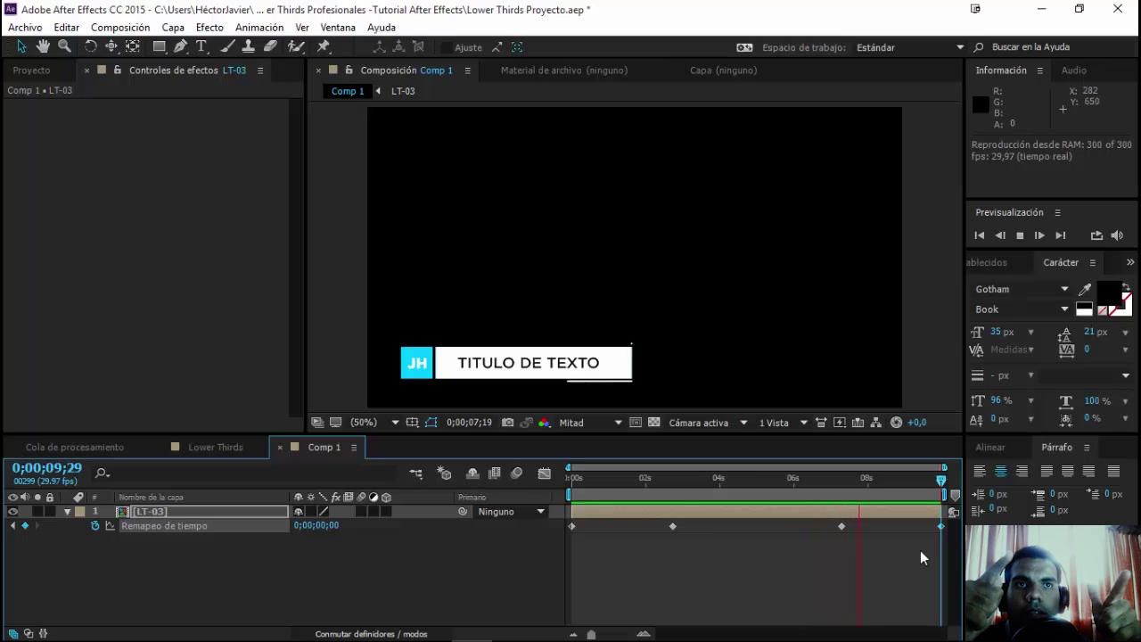
pyautogui.click(190, 513)
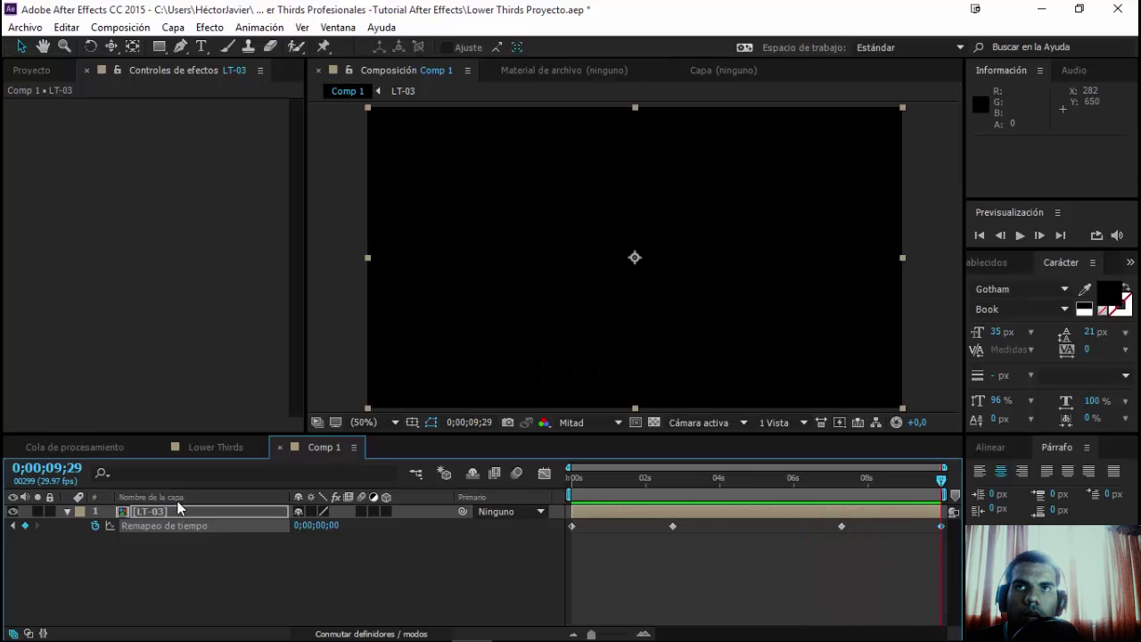
# - Open the LT-03 precomp and change caja logo layer 13's fill to purple
pyautogui.doubleClick(191, 512)
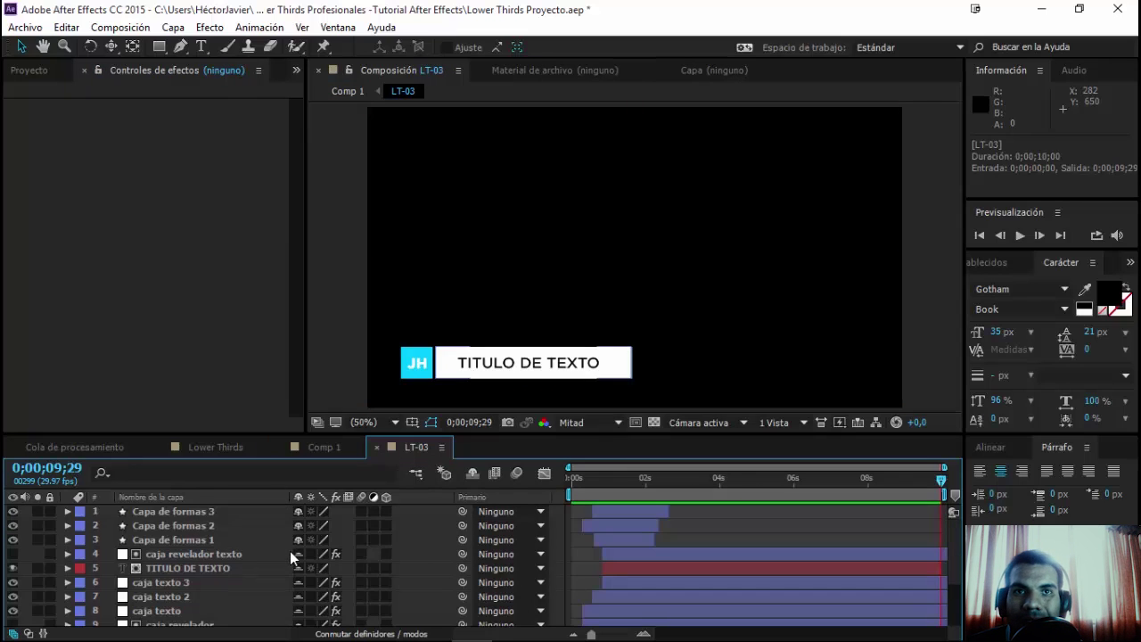
pyautogui.scroll(-3, 297, 551)
pyautogui.scroll(-2, 308, 550)
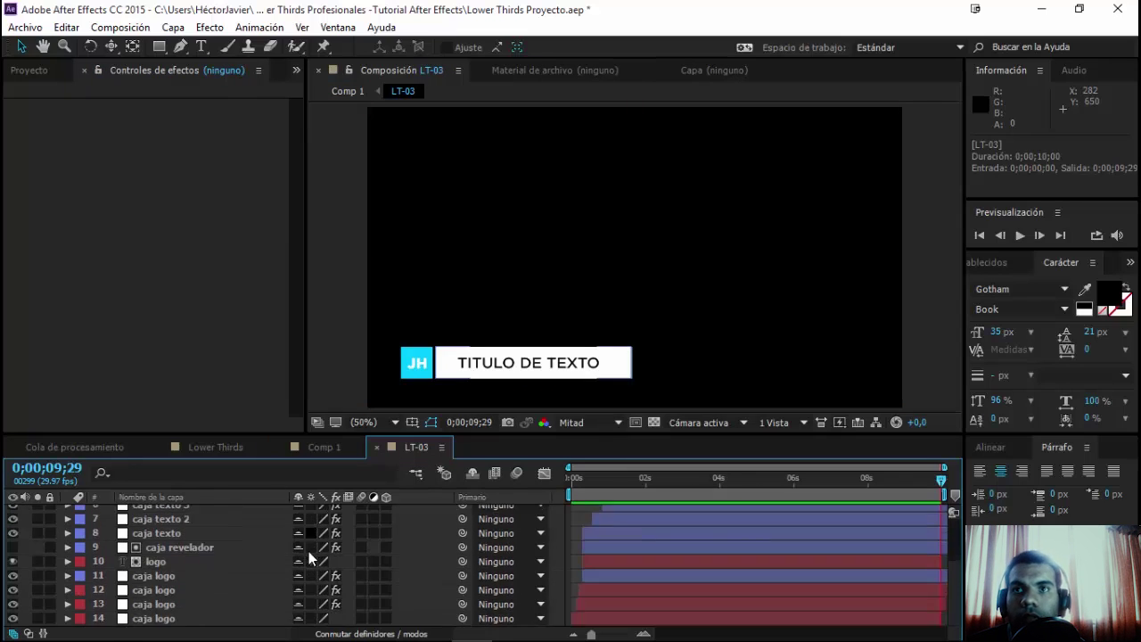
pyautogui.click(162, 604)
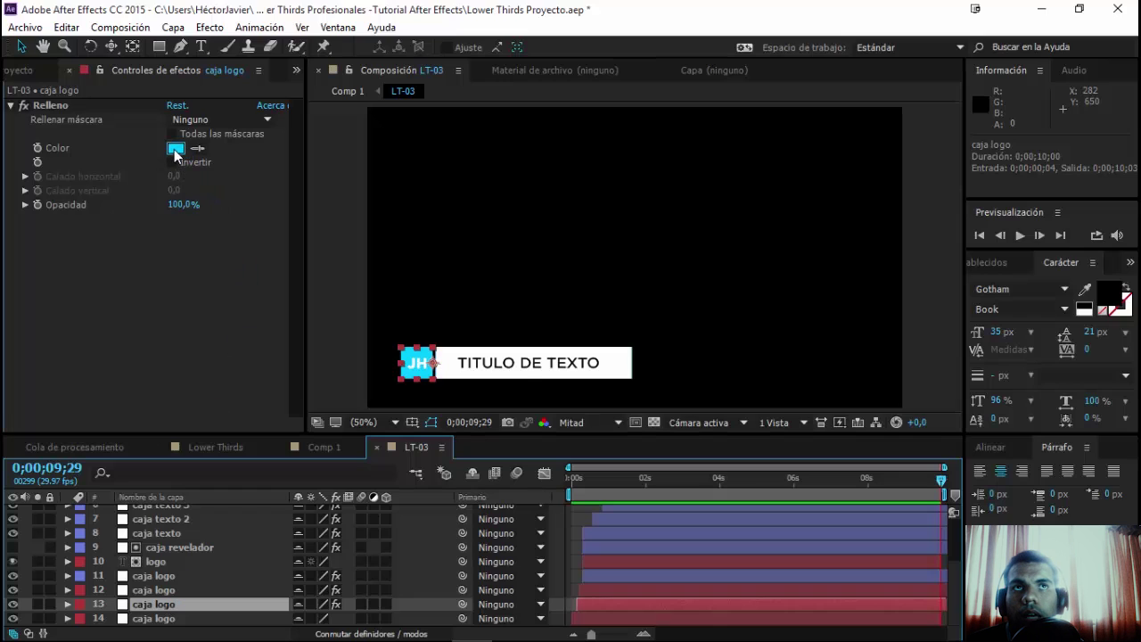
pyautogui.click(175, 150)
pyautogui.moveTo(336, 387); pyautogui.dragTo(332, 375)
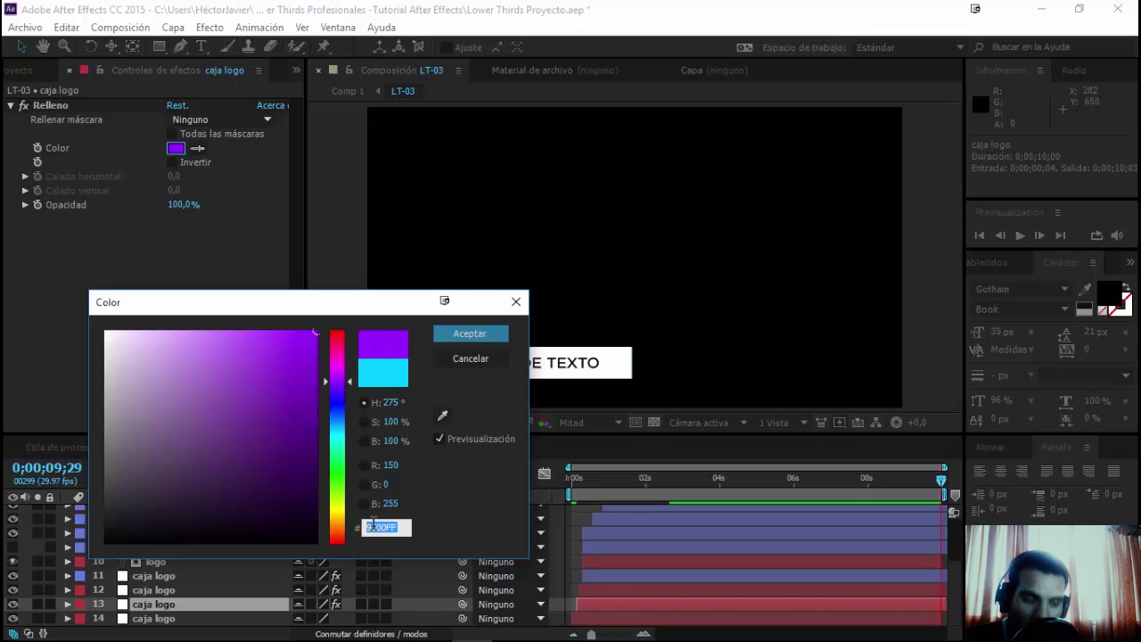
pyautogui.press('Return')
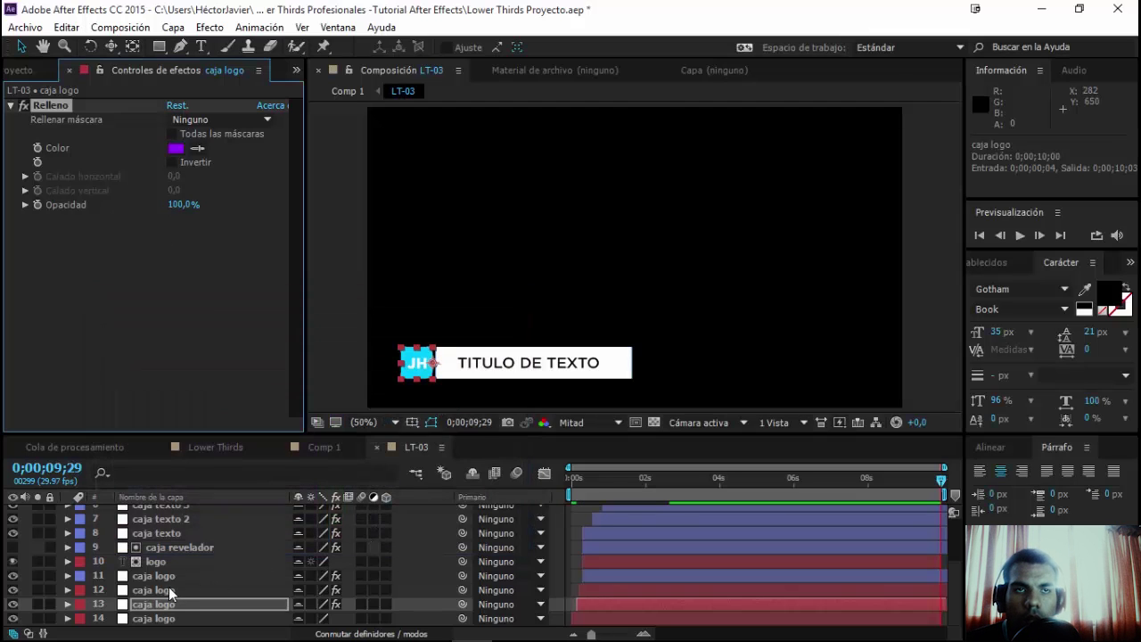
# - Set caja logo layer 11's fill colour to purple 9900FF
pyautogui.click(169, 586)
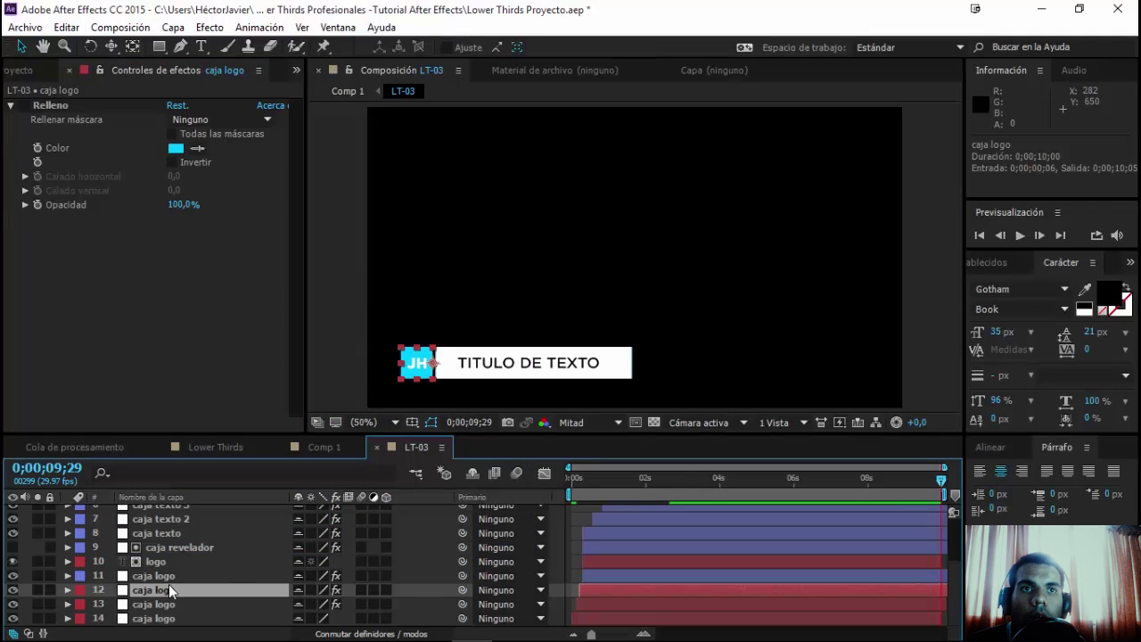
pyautogui.moveTo(578, 488)
pyautogui.mouseDown()
pyautogui.moveTo(652, 481)
pyautogui.moveTo(587, 491)
pyautogui.moveTo(597, 491)
pyautogui.mouseUp()
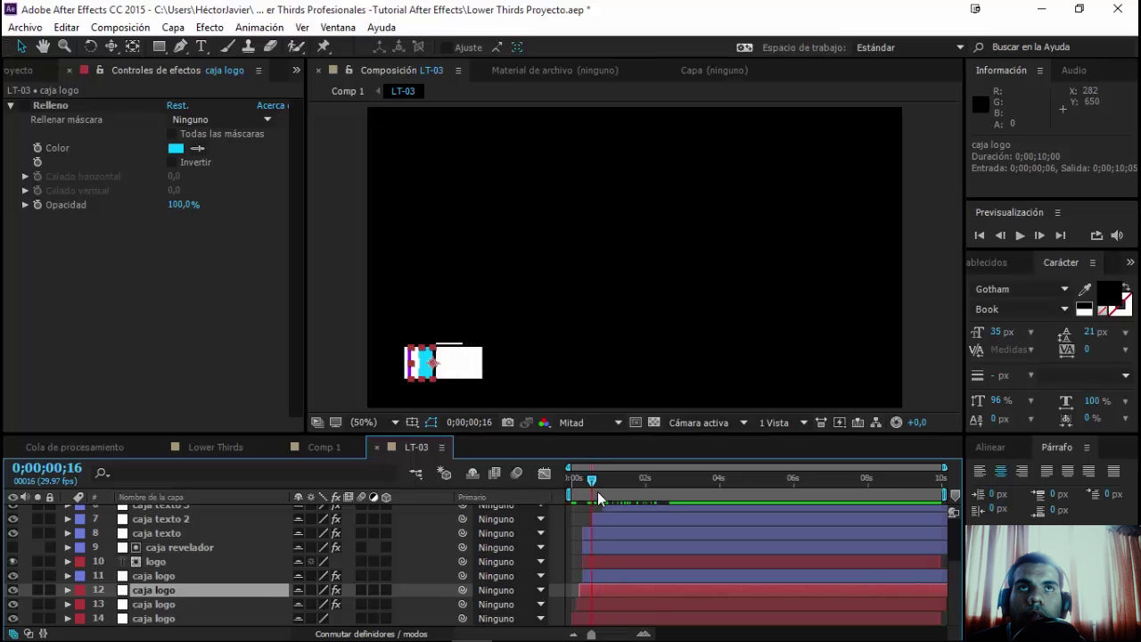
pyautogui.click(152, 574)
pyautogui.click(176, 149)
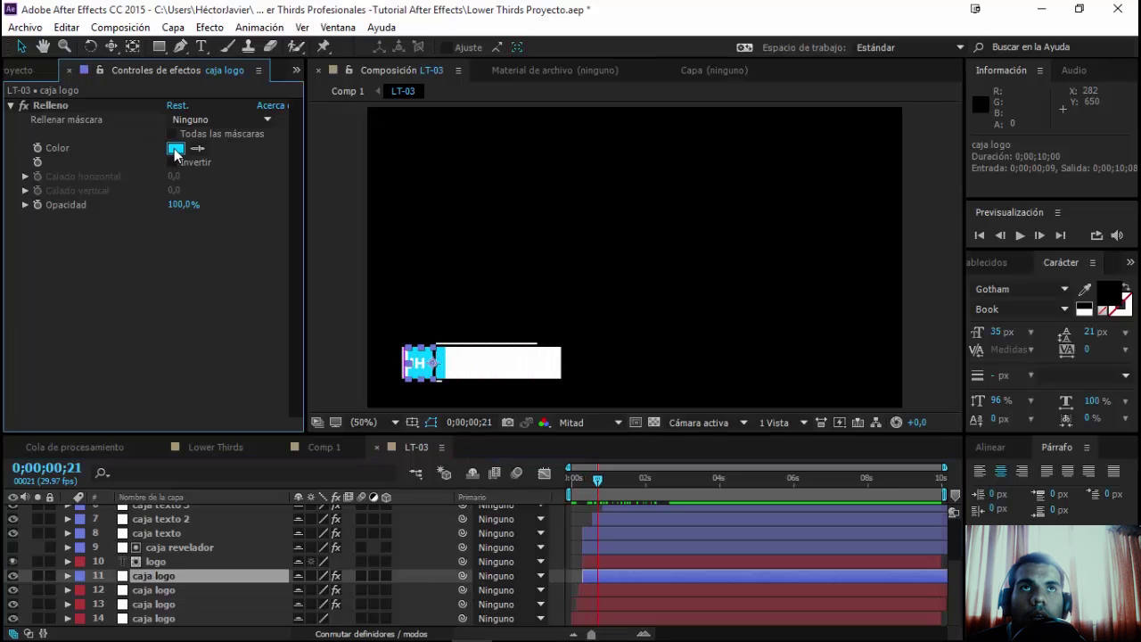
pyautogui.write('9900FF')
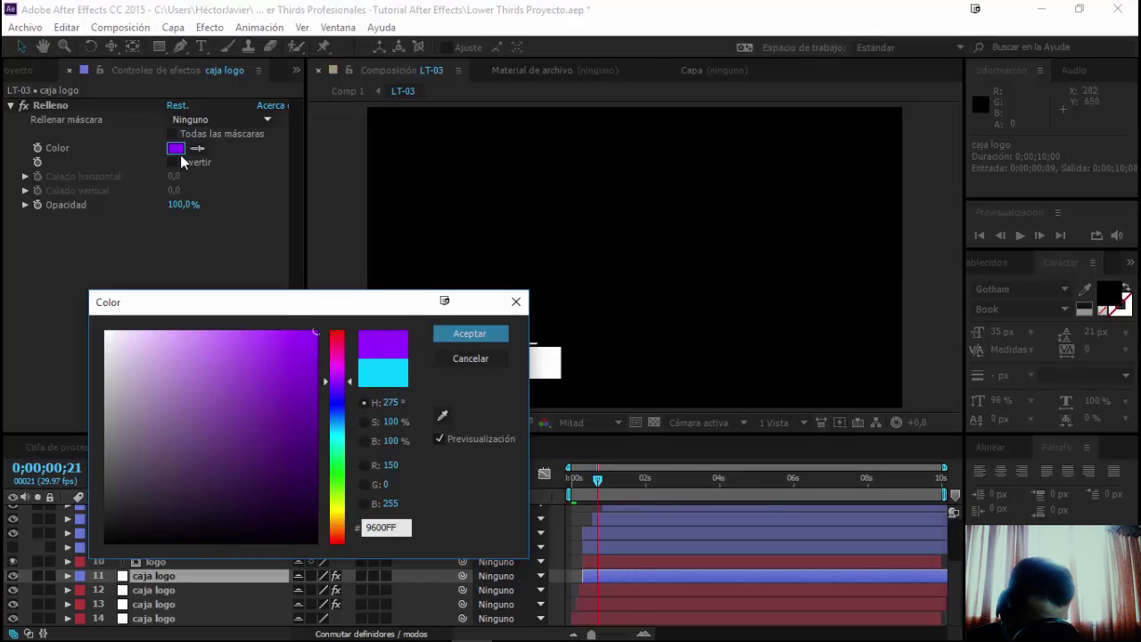
pyautogui.press('Return')
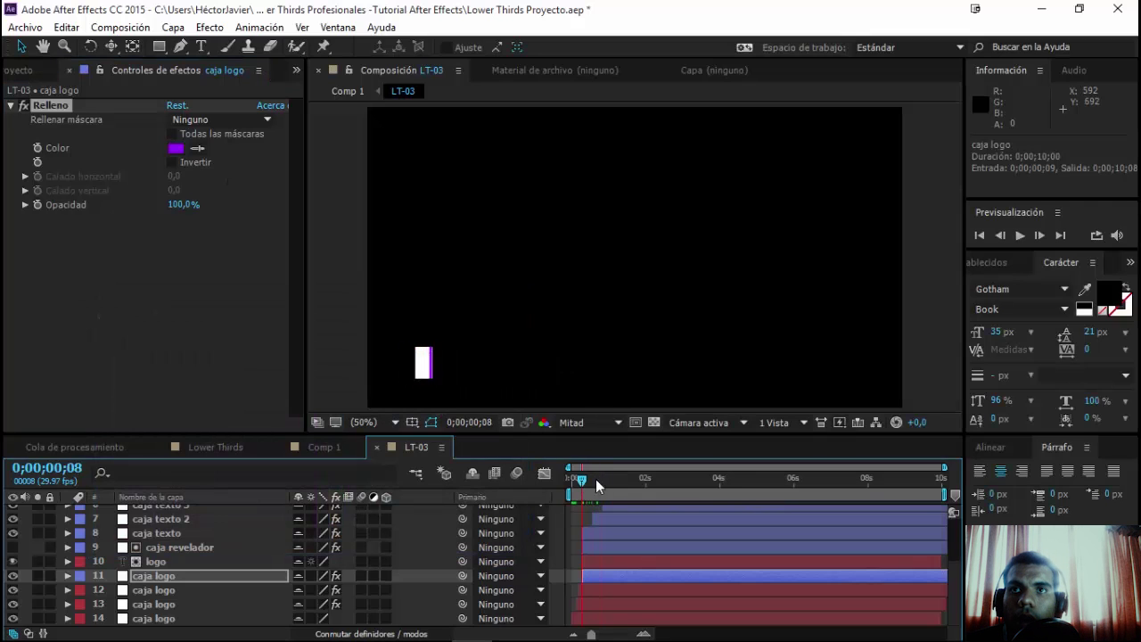
# - Set the caja texto 2 layer's fill colour to purple 9600FF
pyautogui.moveTo(598, 482); pyautogui.dragTo(630, 481)
pyautogui.scroll(2, 161, 573)
pyautogui.scroll(2, 161, 573)
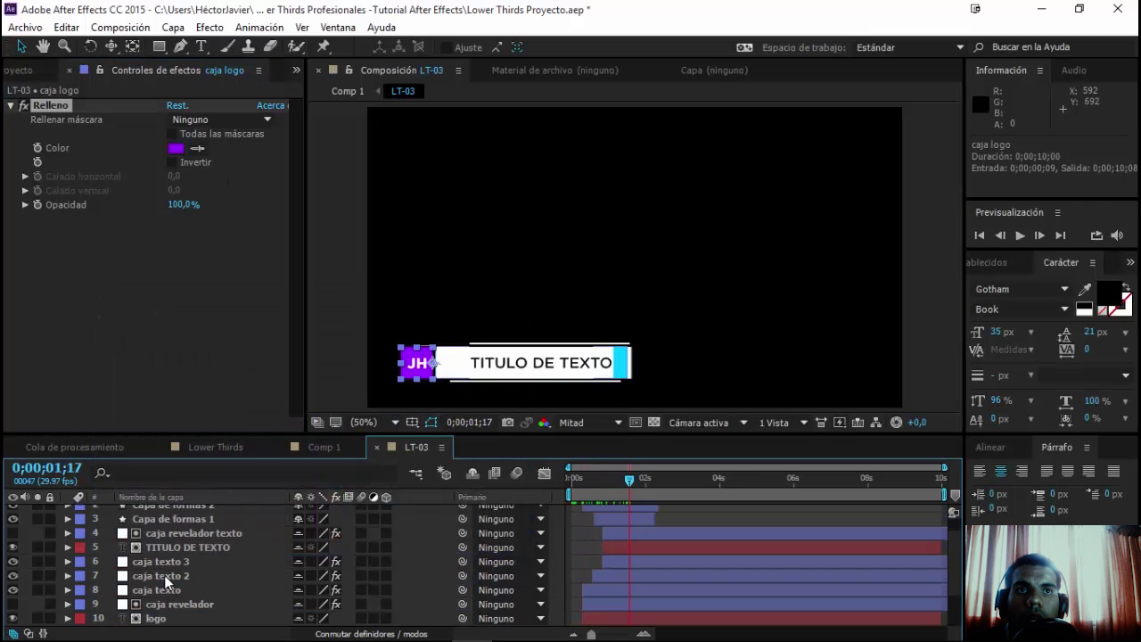
pyautogui.click(164, 575)
pyautogui.click(174, 149)
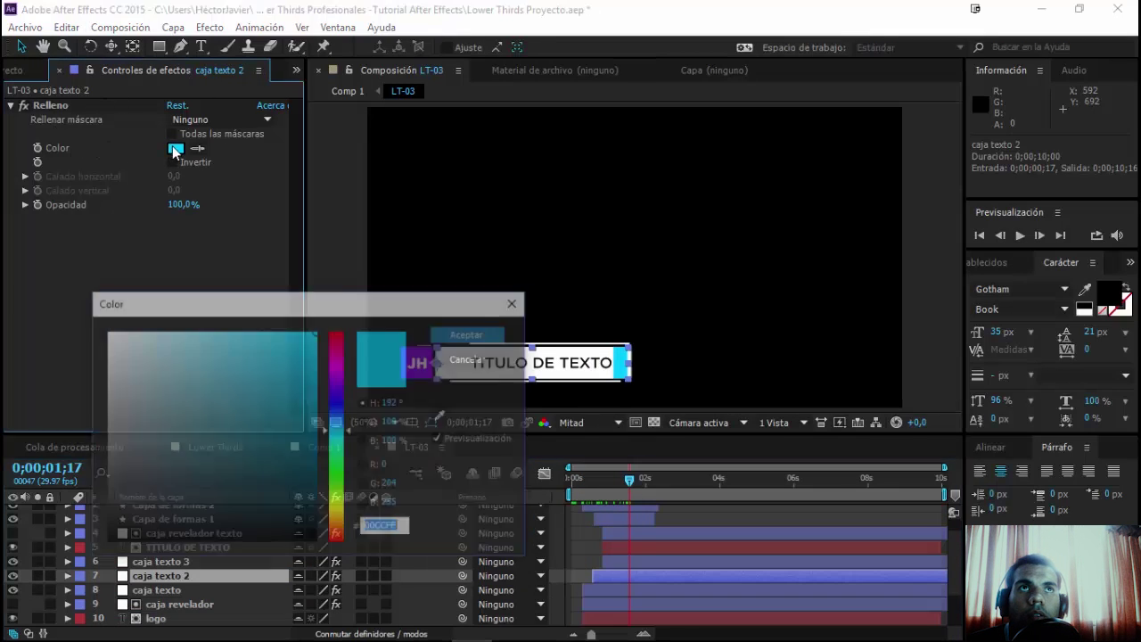
pyautogui.write('9600FF')
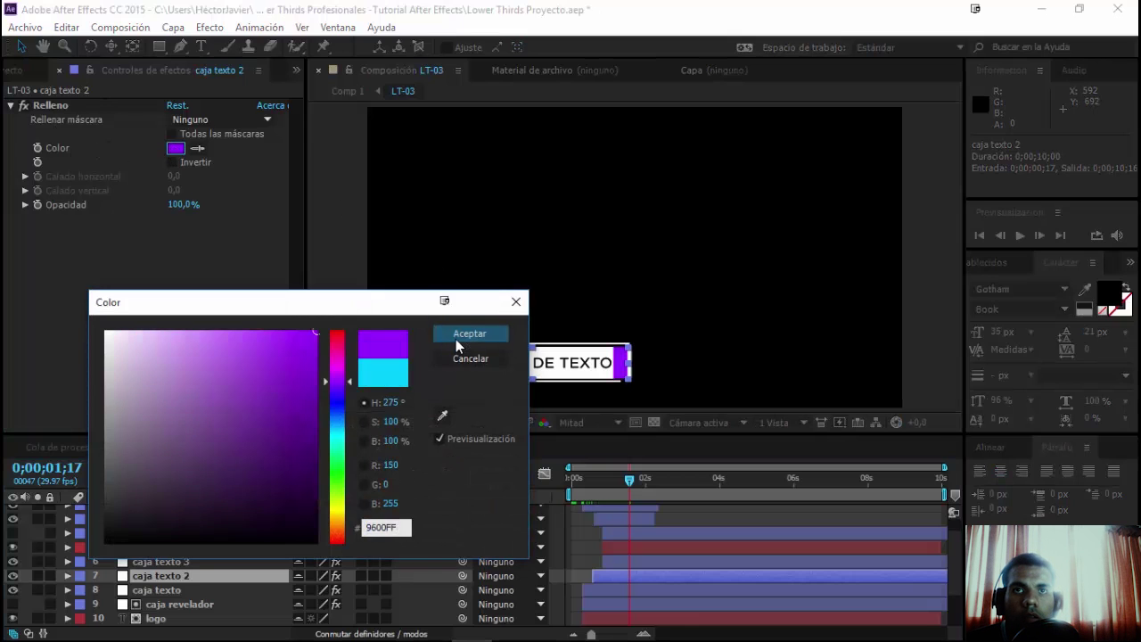
pyautogui.click(459, 337)
# - Check the new colours, return to Comp 1, and preview the recoloured lower third
pyautogui.moveTo(628, 478); pyautogui.dragTo(612, 488)
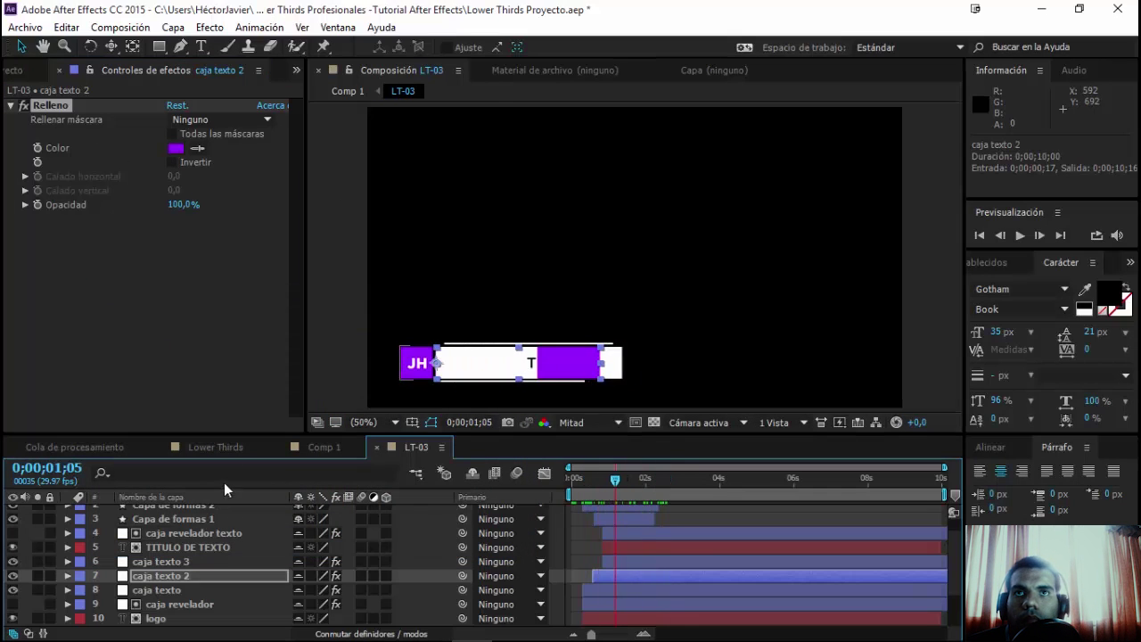
pyautogui.click(325, 446)
pyautogui.press('space')
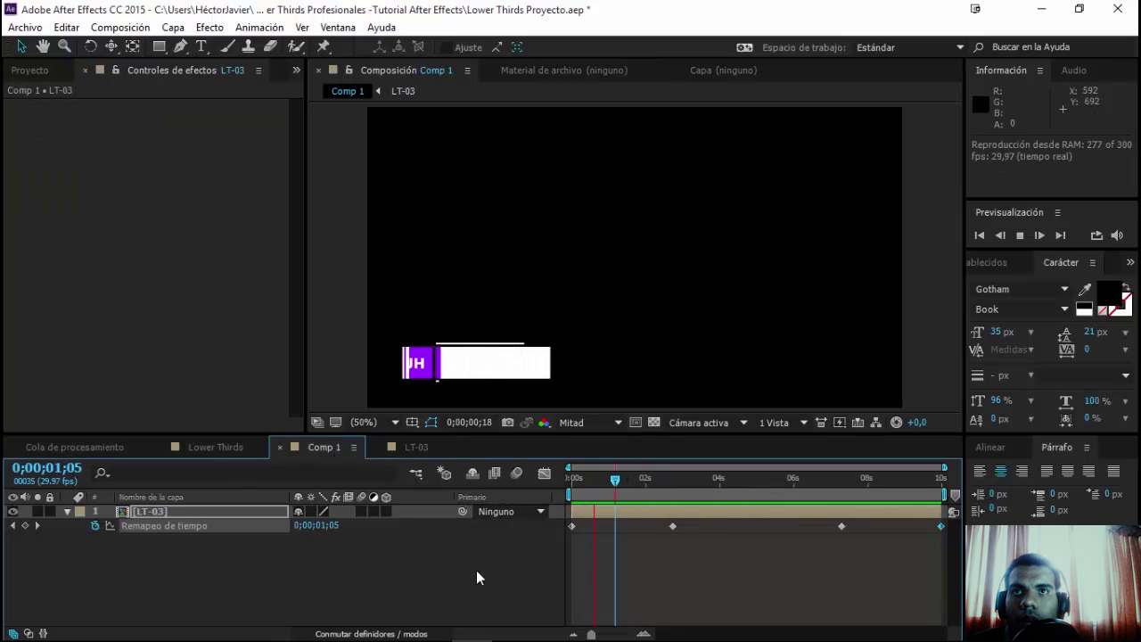